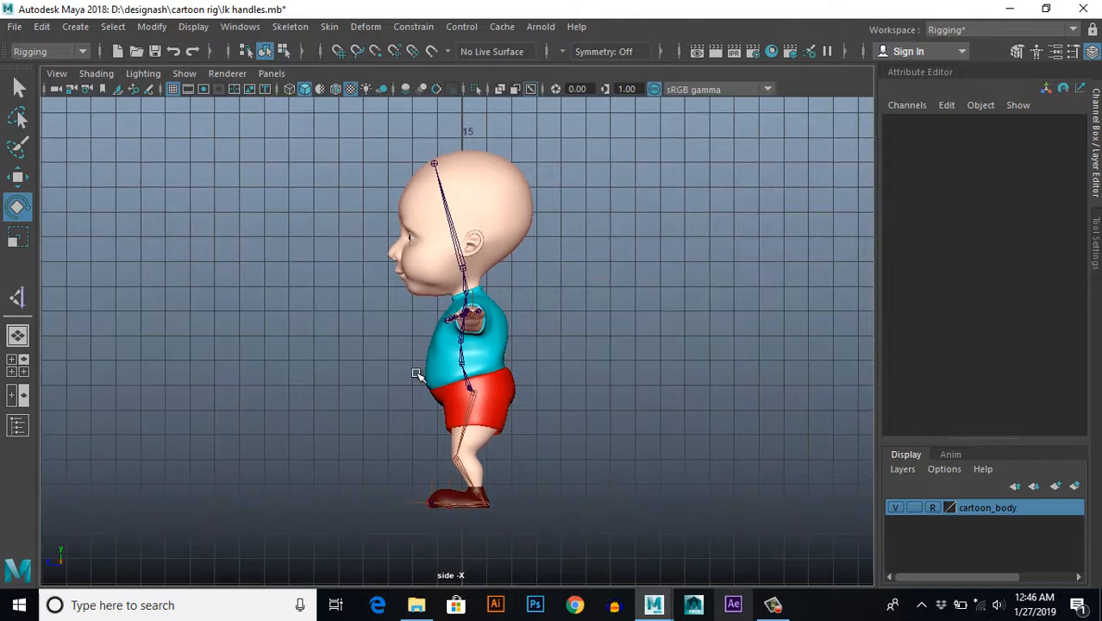
Step: Create a NURBS circle and move it up and behind the character to about 7.415 in Y and -8.763 in Z
{"action": "left_click", "coordinate": [75, 26]}
{"action": "mouse_move", "coordinate": [128, 69]}
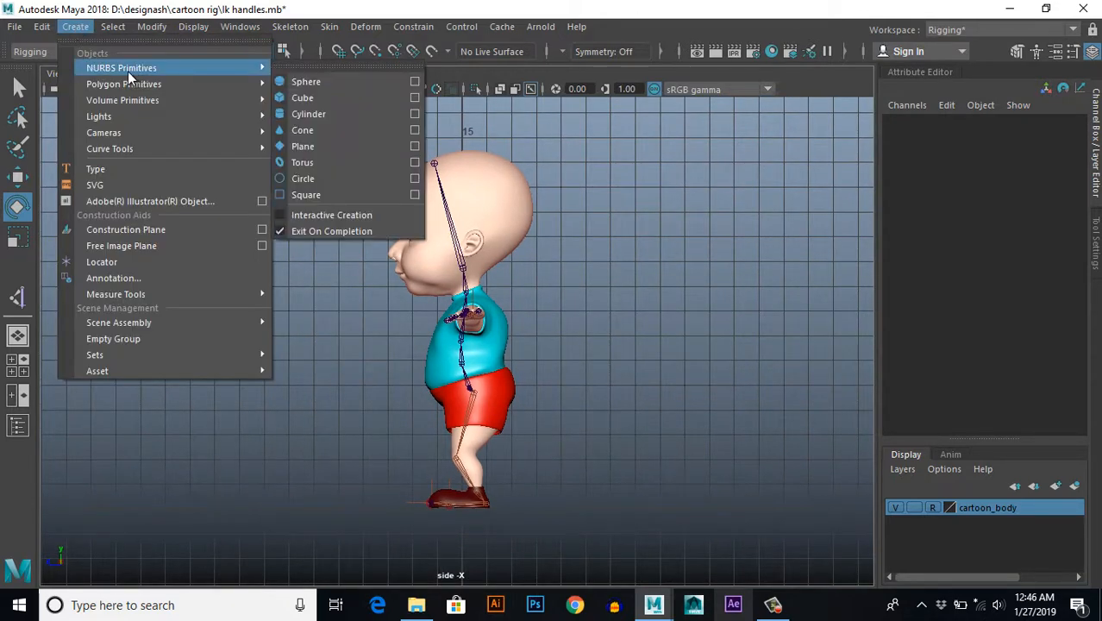
{"action": "left_click", "coordinate": [307, 178]}
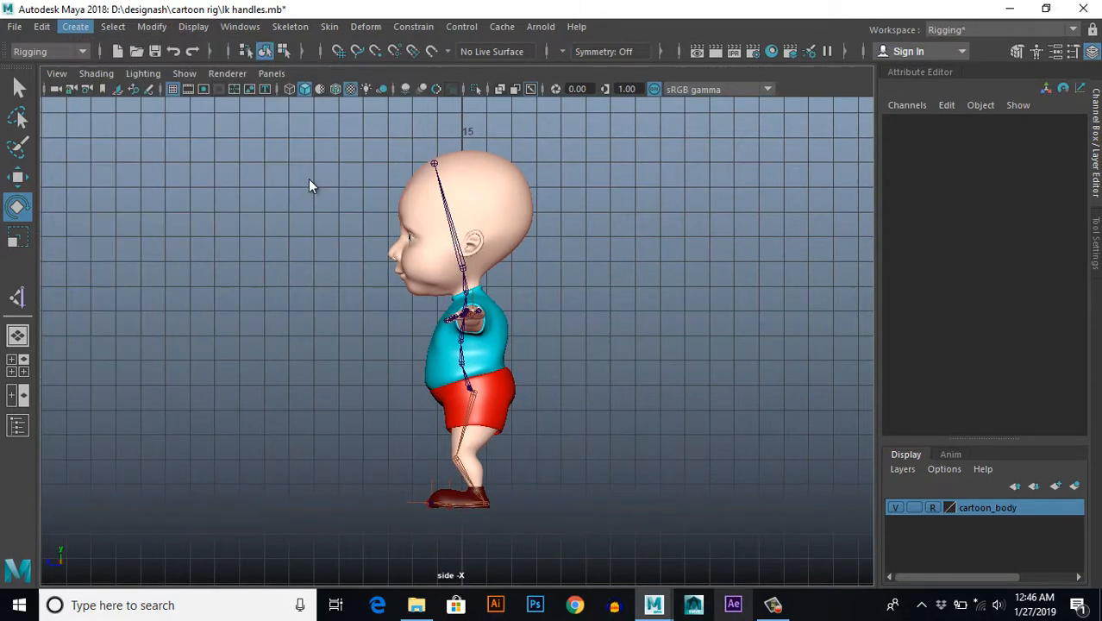
{"action": "scroll", "coordinate": [583, 418], "scroll_direction": "down", "scroll_amount": 1}
{"action": "key", "text": "w"}
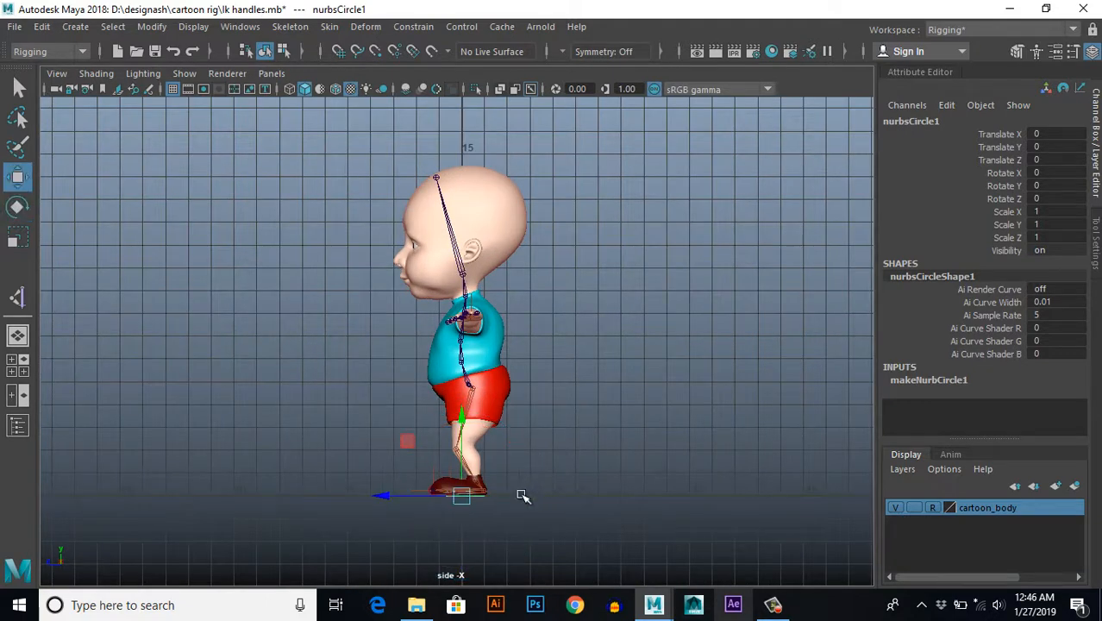
{"action": "left_click_drag", "start_coordinate": [463, 424], "coordinate": [463, 254]}
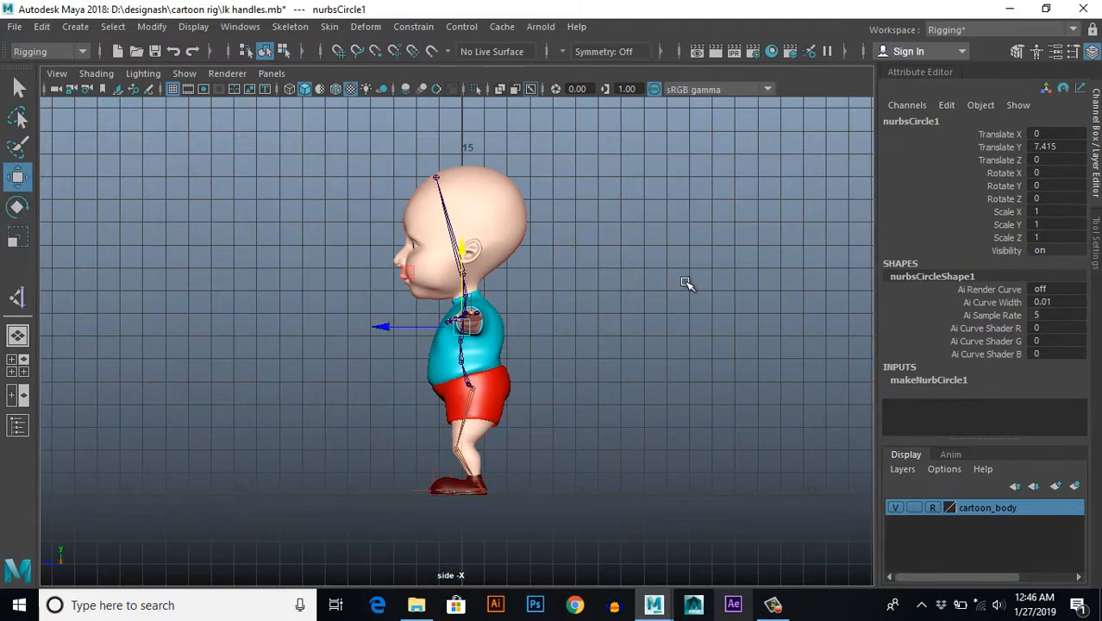
{"action": "left_click_drag", "start_coordinate": [383, 329], "coordinate": [590, 328]}
{"action": "scroll", "coordinate": [597, 342], "scroll_direction": "up", "scroll_amount": 3}
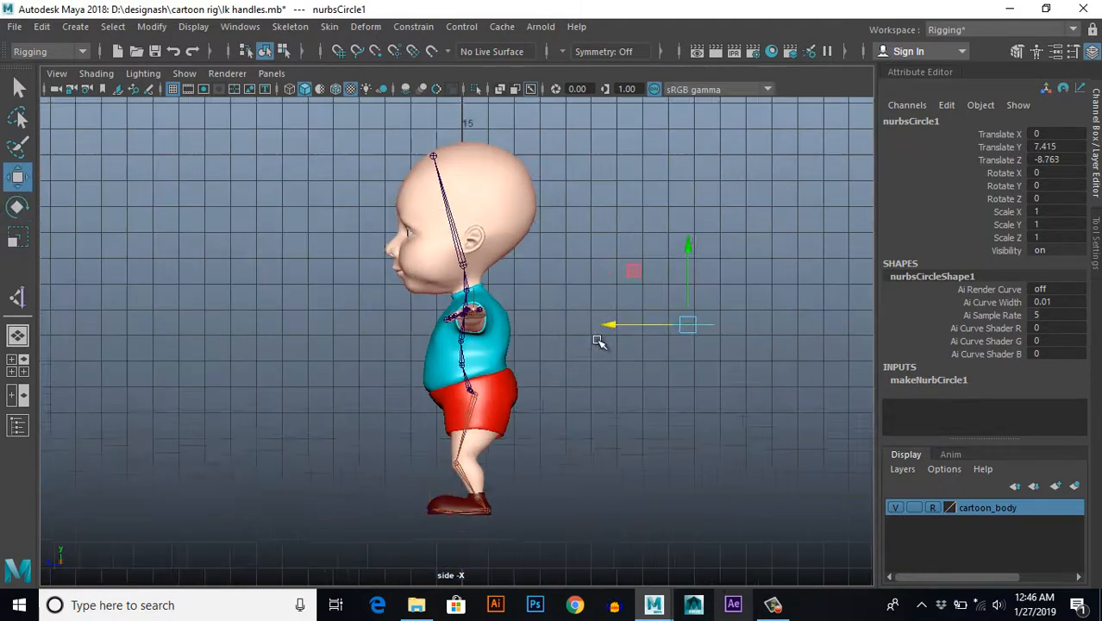
Step: Stand the circle upright in the perspective view by setting its Z rotation to -90
{"action": "key", "text": "space"}
{"action": "key", "text": "space"}
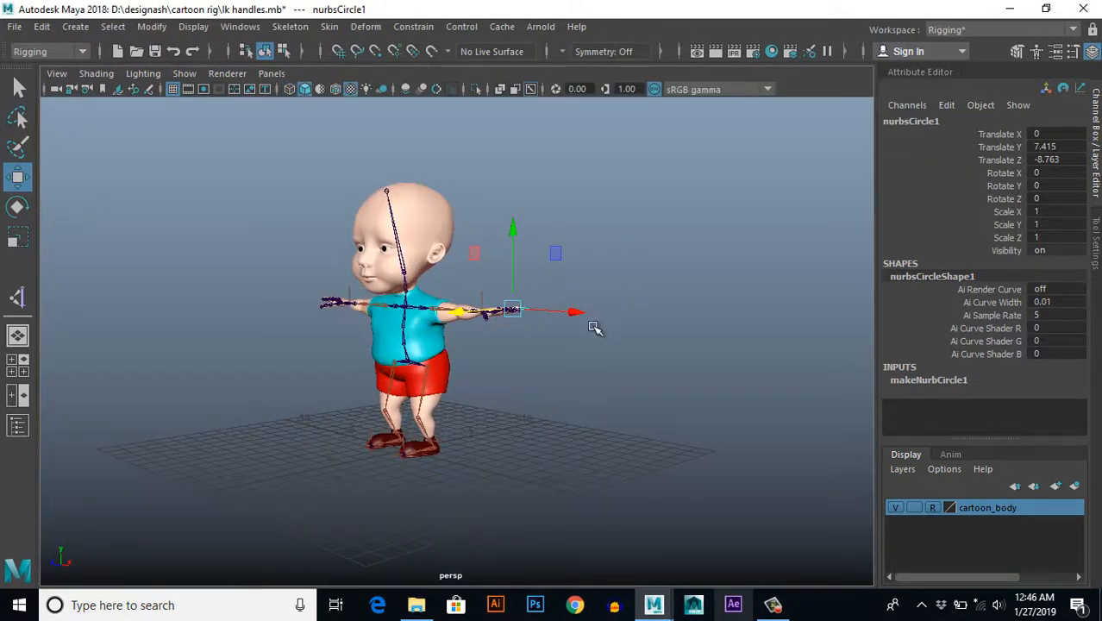
{"action": "left_click_drag", "start_coordinate": [594, 328], "coordinate": [537, 386], "text": "alt"}
{"action": "scroll", "coordinate": [526, 387], "scroll_direction": "up", "scroll_amount": 3}
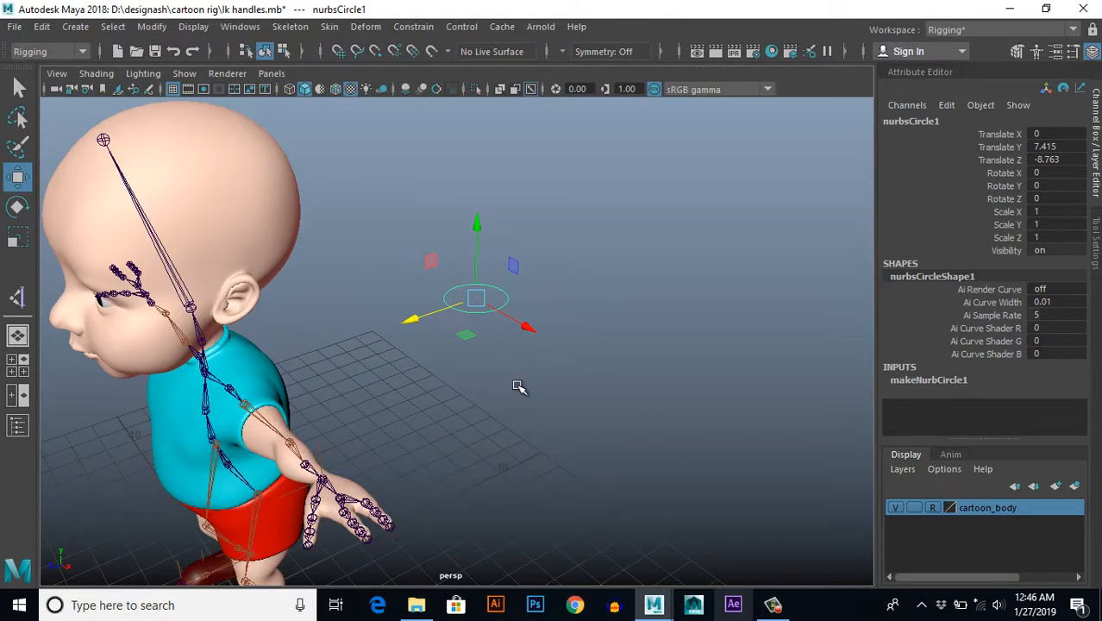
{"action": "key", "text": "e"}
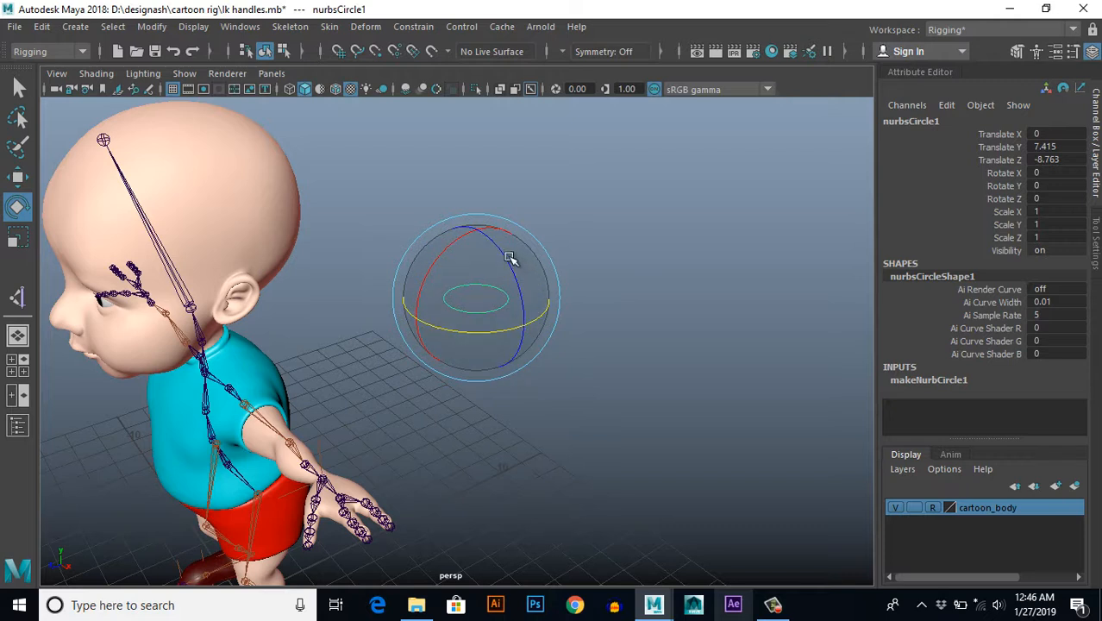
{"action": "left_click_drag", "start_coordinate": [512, 261], "coordinate": [577, 306]}
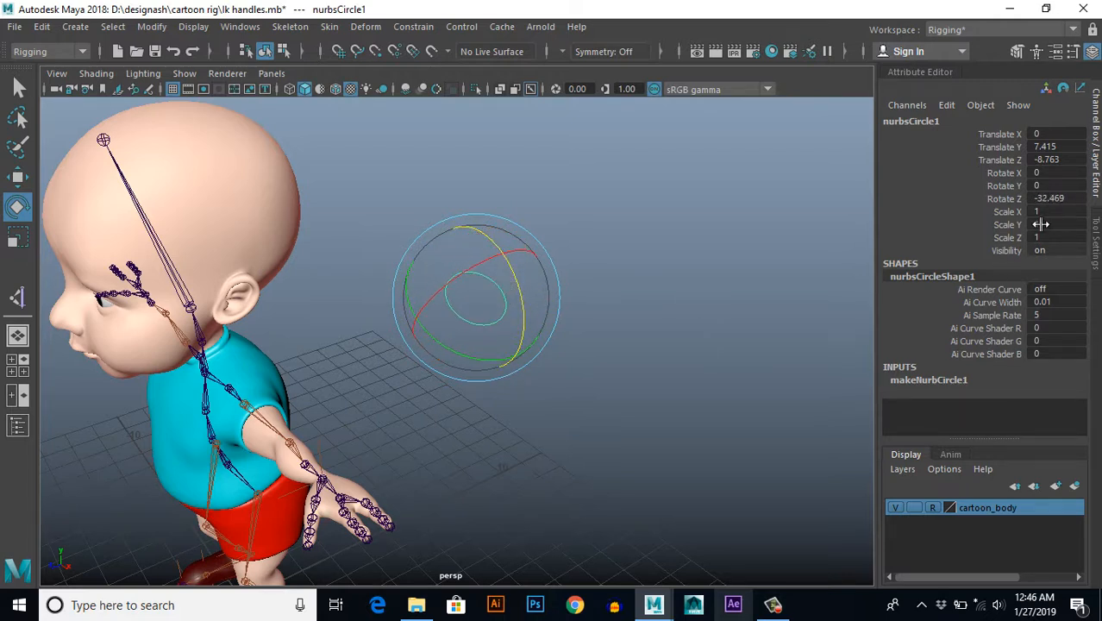
{"action": "left_click", "coordinate": [1051, 199]}
{"action": "left_click", "coordinate": [1051, 199]}
{"action": "key", "text": "Return"}
Step: Move the circle onto the character's left wrist with point snapping
{"action": "key", "text": "w"}
{"action": "left_click_drag", "start_coordinate": [636, 315], "coordinate": [563, 301], "text": "alt"}
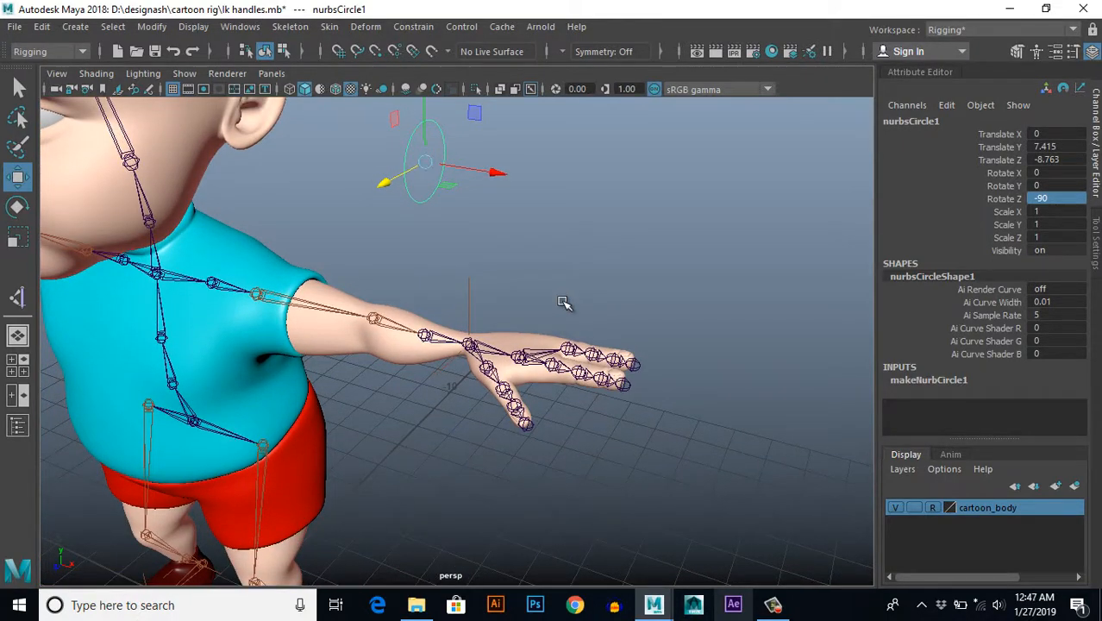
{"action": "key", "text": "v"}
{"action": "left_click_drag", "start_coordinate": [426, 167], "coordinate": [468, 344]}
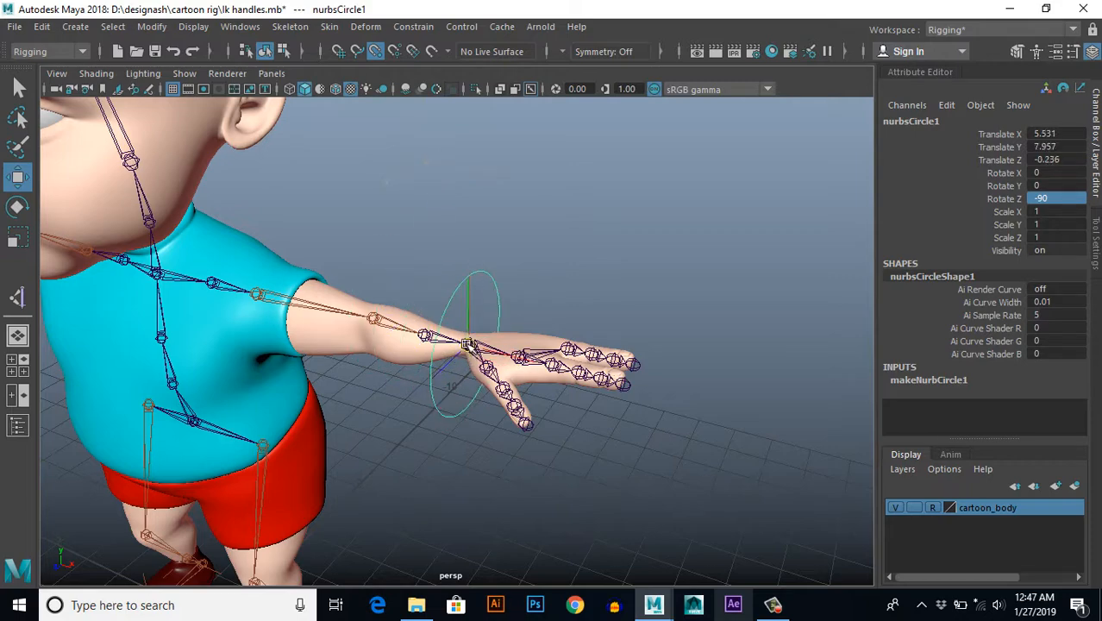
Step: Scale the wrist circle down uniformly to about 0.502 so it fits closely around the wrist
{"action": "scroll", "coordinate": [494, 396], "scroll_direction": "up", "scroll_amount": 7}
{"action": "left_click_drag", "start_coordinate": [482, 423], "coordinate": [591, 411], "text": "alt"}
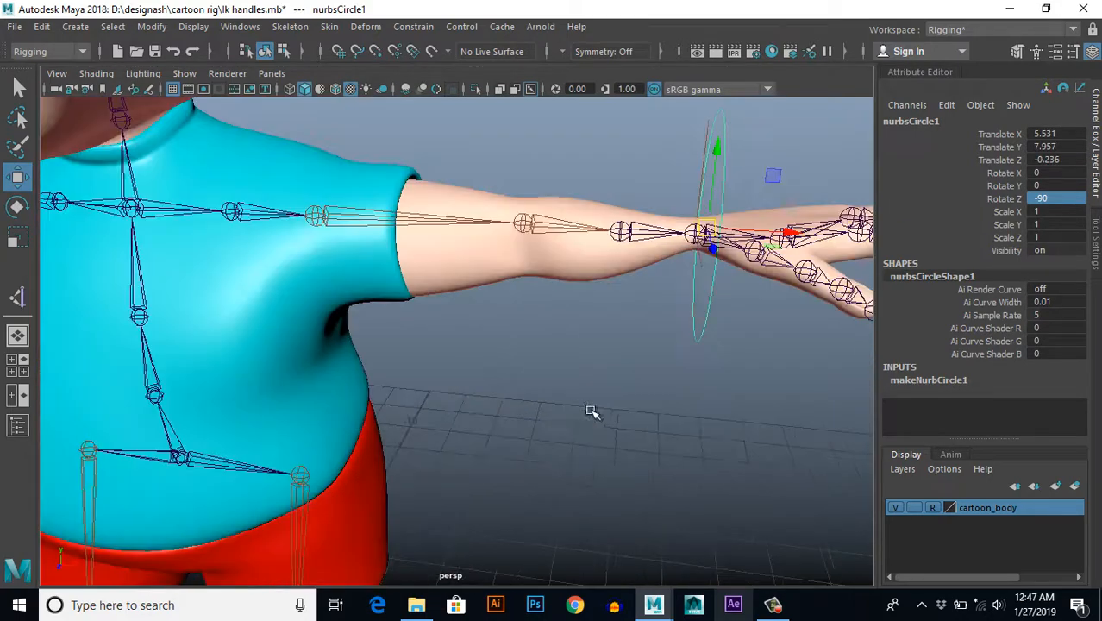
{"action": "middle_click_drag", "start_coordinate": [590, 410], "coordinate": [515, 462], "text": "alt"}
{"action": "mouse_move", "coordinate": [529, 464]}
{"action": "left_mouse_down", "text": "alt"}
{"action": "mouse_move", "coordinate": [519, 438]}
{"action": "mouse_move", "coordinate": [533, 443]}
{"action": "left_mouse_up", "text": "alt"}
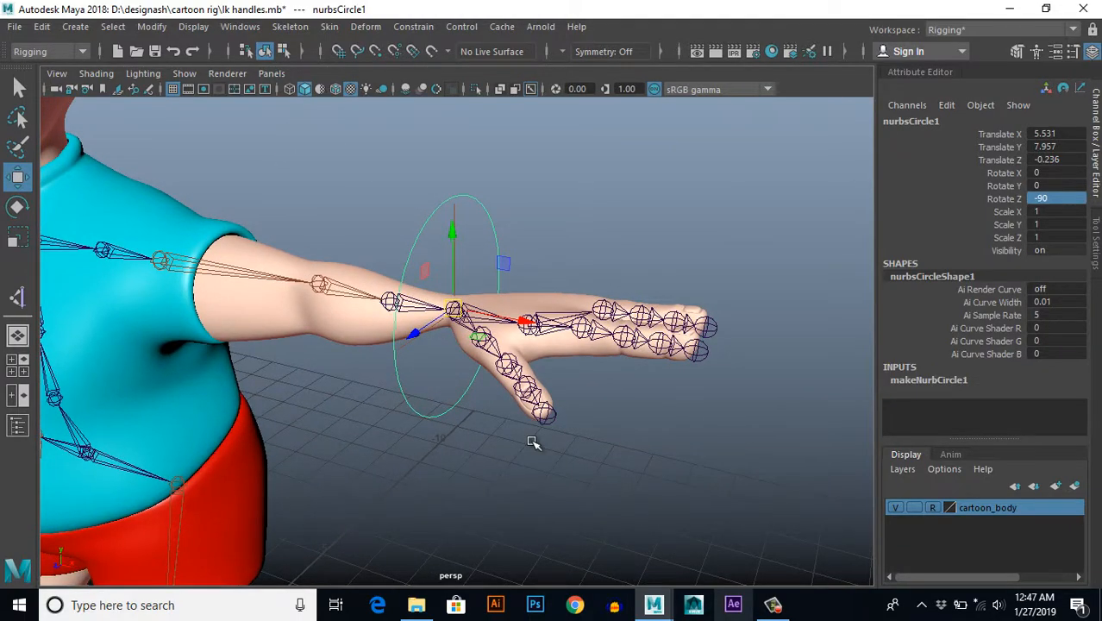
{"action": "key", "text": "r"}
{"action": "left_click_drag", "start_coordinate": [451, 310], "coordinate": [437, 418]}
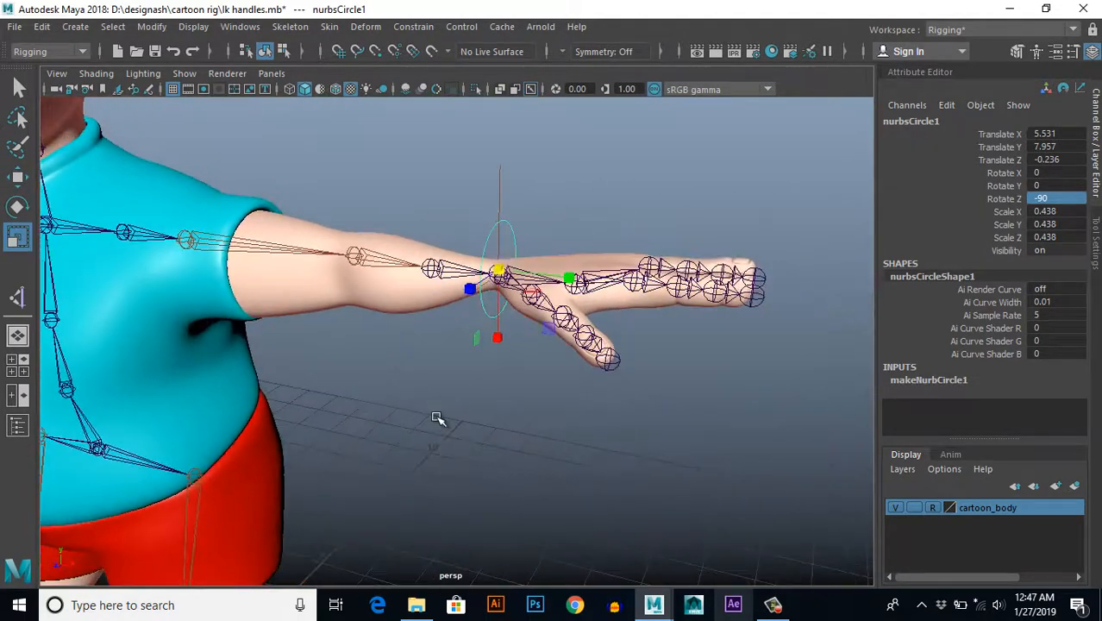
{"action": "left_click_drag", "start_coordinate": [500, 272], "coordinate": [522, 278]}
{"action": "left_click_drag", "start_coordinate": [498, 395], "coordinate": [523, 388], "text": "alt"}
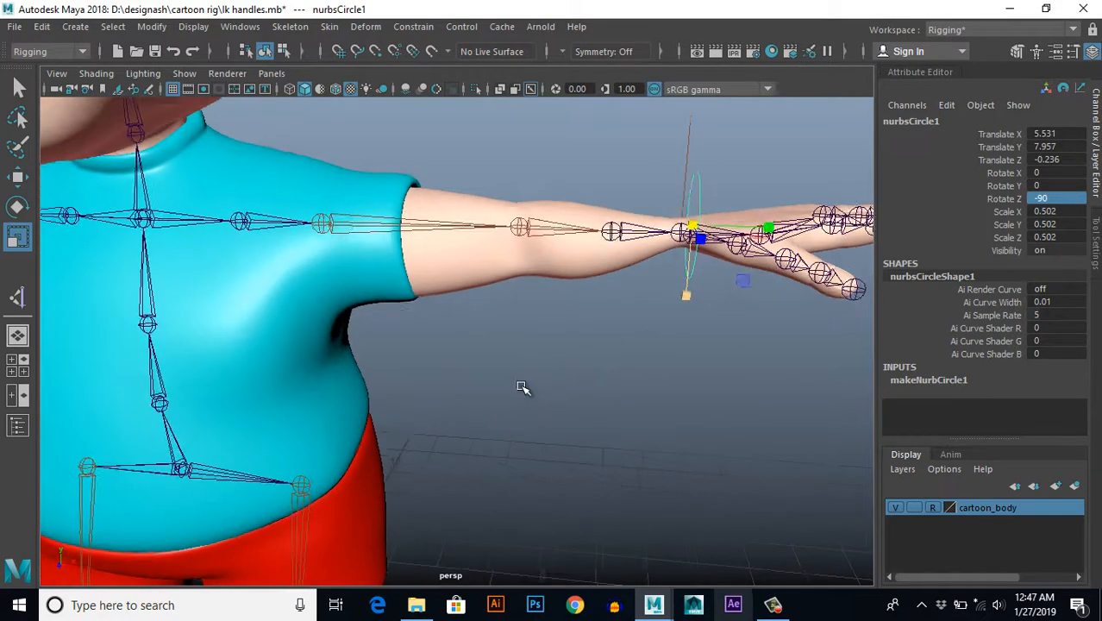
Step: Re-snap the circle precisely onto the centre of the left wrist joint
{"action": "scroll", "coordinate": [555, 414], "scroll_direction": "down", "scroll_amount": 5}
{"action": "scroll", "coordinate": [566, 400], "scroll_direction": "up", "scroll_amount": 5}
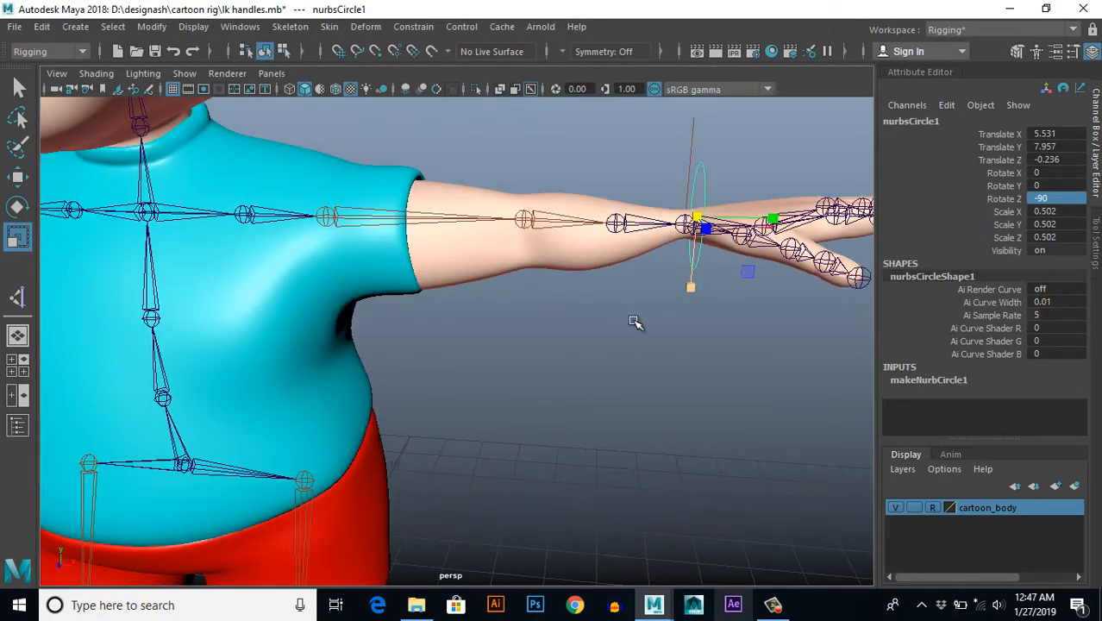
{"action": "scroll", "coordinate": [622, 381], "scroll_direction": "down", "scroll_amount": 5}
{"action": "scroll", "coordinate": [643, 374], "scroll_direction": "up", "scroll_amount": 4}
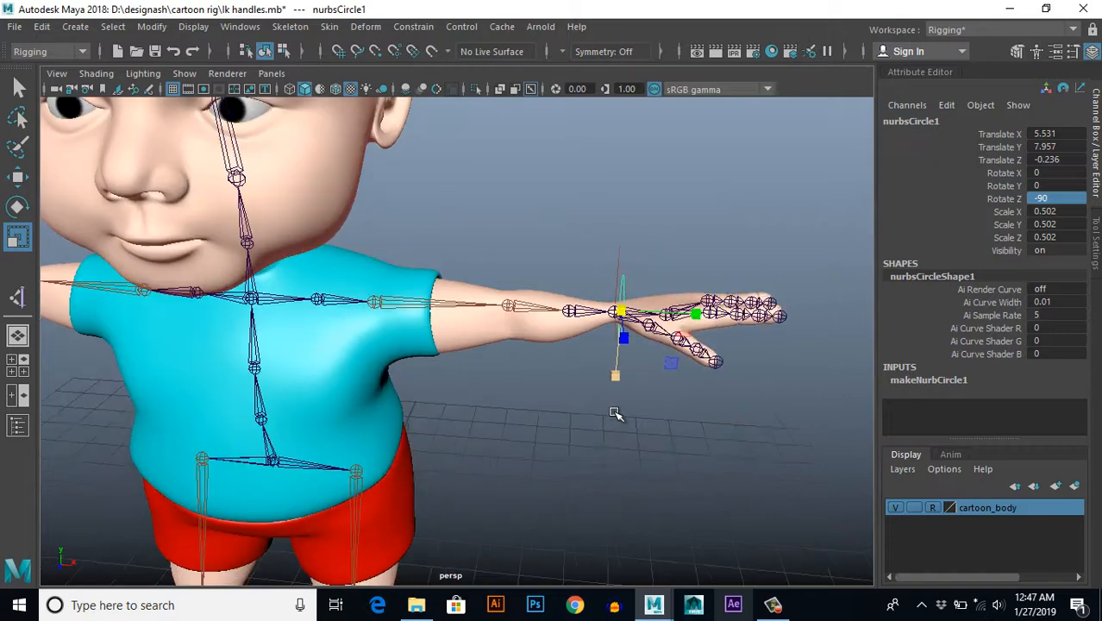
{"action": "scroll", "coordinate": [557, 443], "scroll_direction": "up", "scroll_amount": 8}
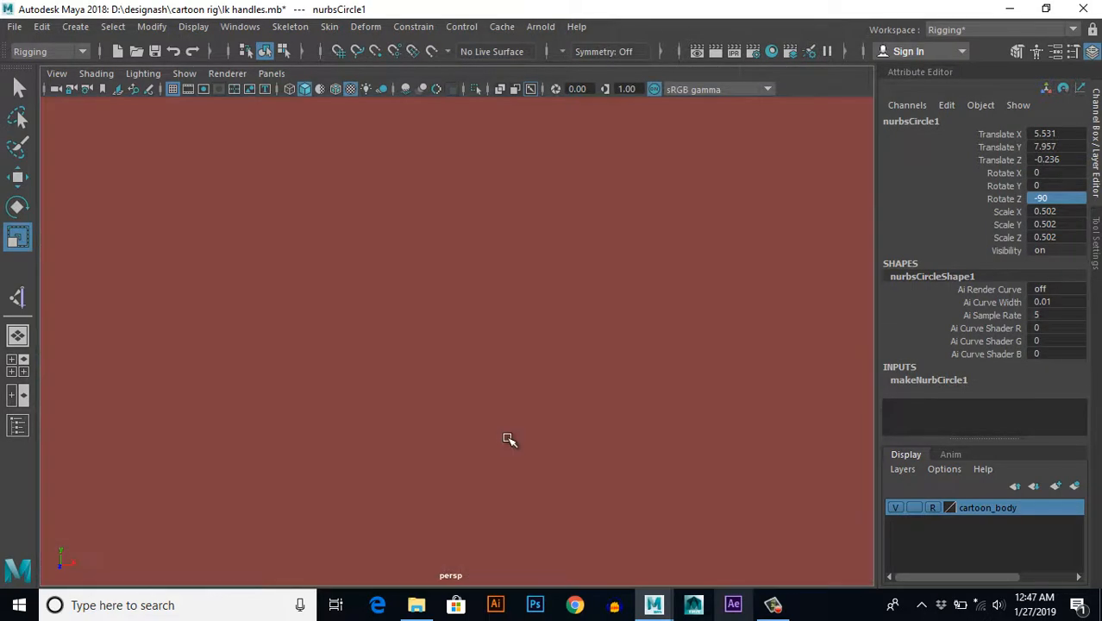
{"action": "scroll", "coordinate": [508, 440], "scroll_direction": "down", "scroll_amount": 6}
{"action": "scroll", "coordinate": [483, 414], "scroll_direction": "up", "scroll_amount": 3}
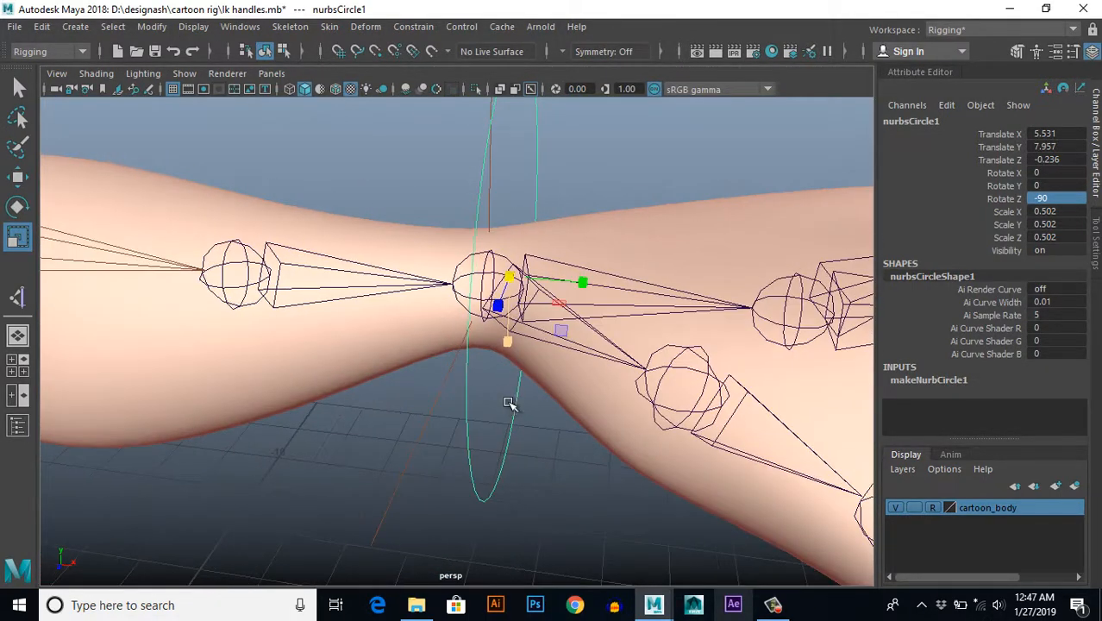
{"action": "key", "text": "w"}
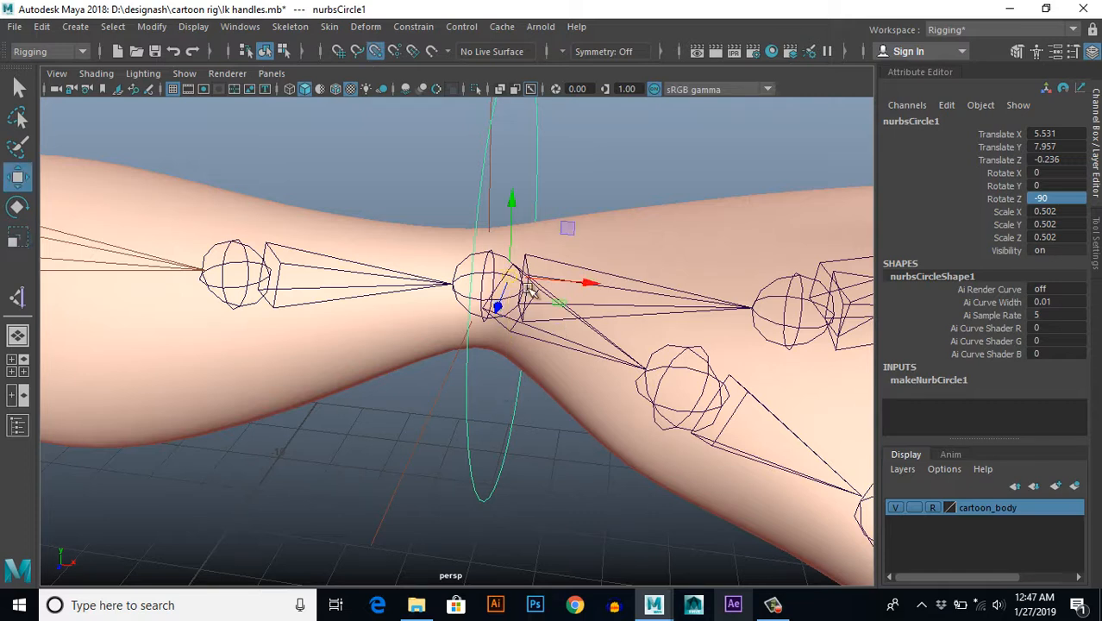
{"action": "left_click", "coordinate": [509, 278]}
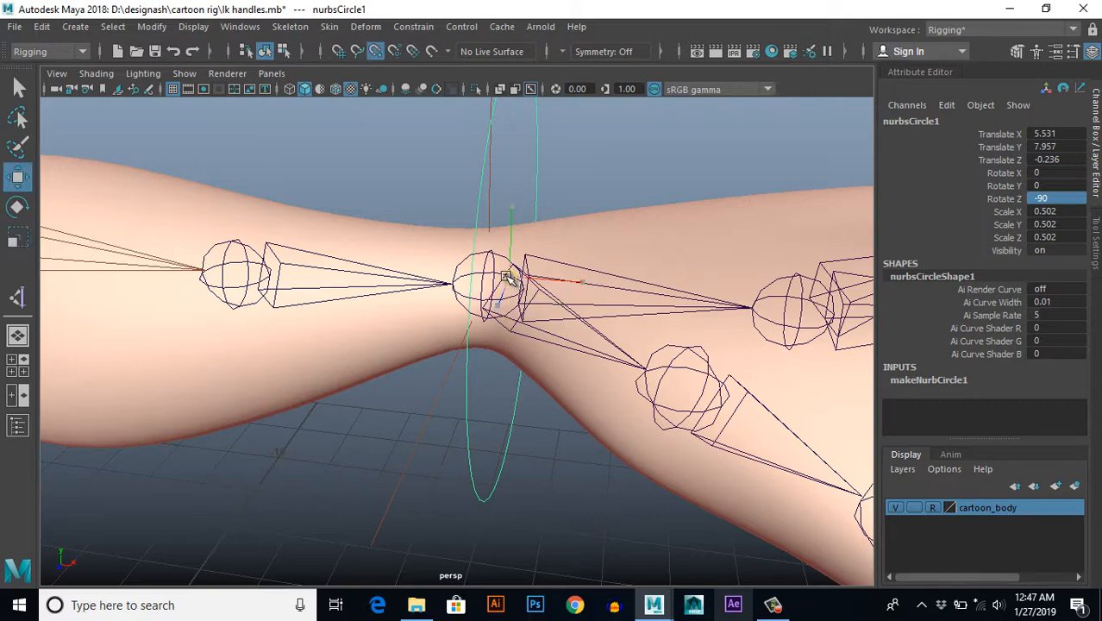
{"action": "left_click_drag", "start_coordinate": [509, 277], "coordinate": [496, 285]}
{"action": "scroll", "coordinate": [499, 379], "scroll_direction": "down", "scroll_amount": 5}
{"action": "mouse_move", "coordinate": [466, 405]}
{"action": "left_mouse_down", "text": "alt"}
{"action": "mouse_move", "coordinate": [447, 401]}
{"action": "mouse_move", "coordinate": [484, 403]}
{"action": "left_mouse_up", "text": "alt"}
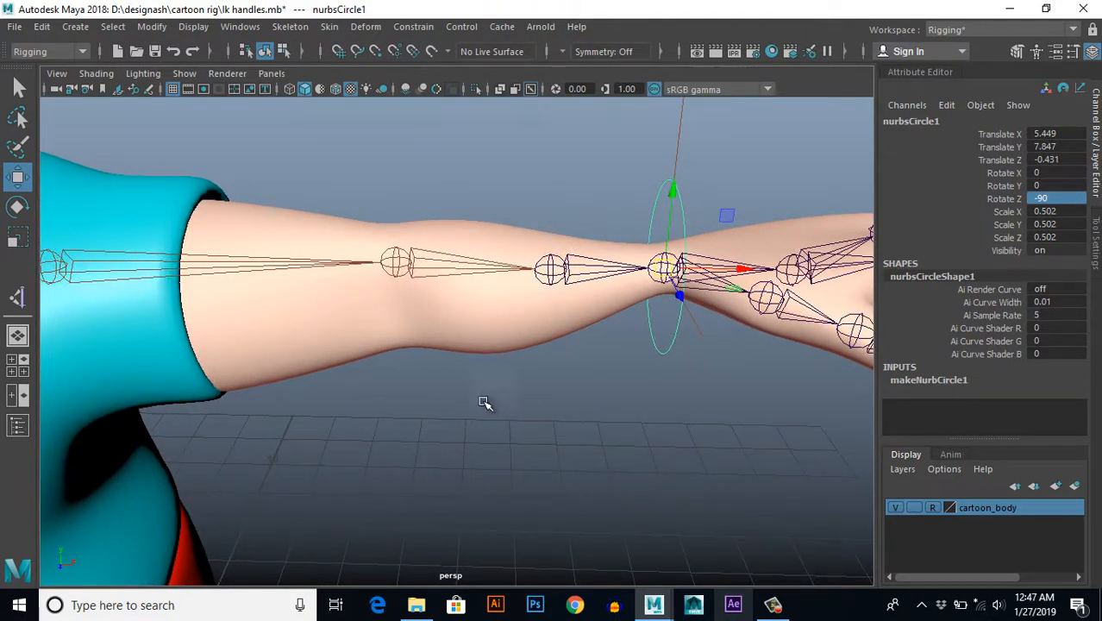
Step: Duplicate the wrist circle and place the copy on the opposite wrist by setting its X translation to -5.449
{"action": "scroll", "coordinate": [483, 401], "scroll_direction": "down", "scroll_amount": 8}
{"action": "middle_click_drag", "start_coordinate": [423, 430], "coordinate": [499, 406], "text": "alt"}
{"action": "scroll", "coordinate": [509, 413], "scroll_direction": "up", "scroll_amount": 3}
{"action": "left_click_drag", "start_coordinate": [529, 430], "coordinate": [632, 391], "text": "alt"}
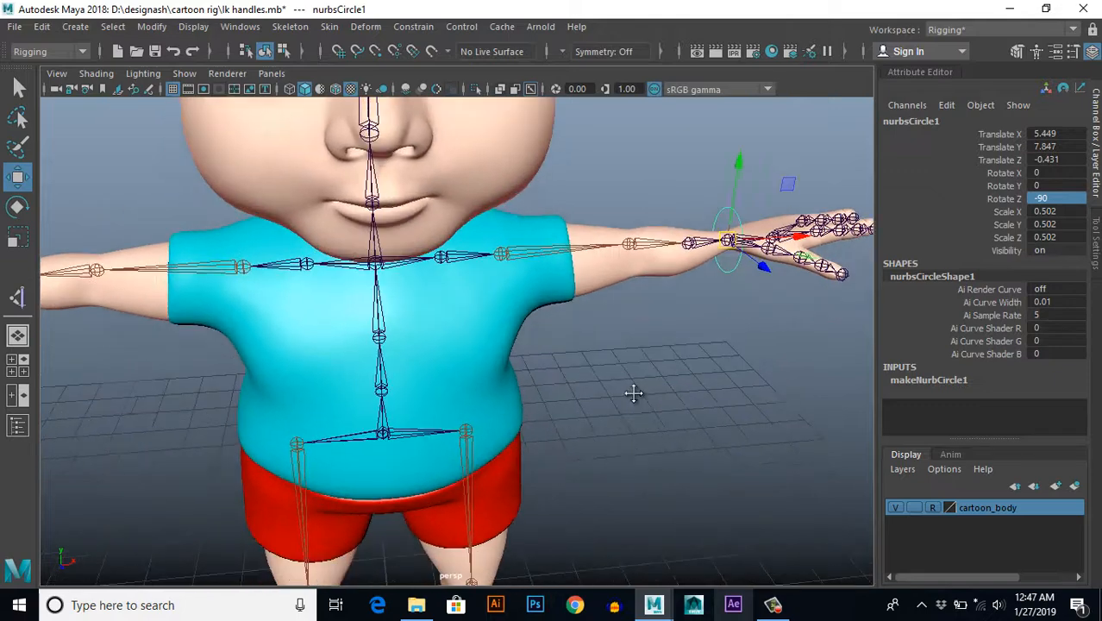
{"action": "scroll", "coordinate": [632, 391], "scroll_direction": "down", "scroll_amount": 3}
{"action": "mouse_move", "coordinate": [628, 414]}
{"action": "middle_mouse_down", "text": "alt"}
{"action": "mouse_move", "coordinate": [647, 401]}
{"action": "mouse_move", "coordinate": [700, 401]}
{"action": "mouse_move", "coordinate": [628, 431]}
{"action": "middle_mouse_up", "text": "alt"}
{"action": "scroll", "coordinate": [693, 405], "scroll_direction": "up", "scroll_amount": 3}
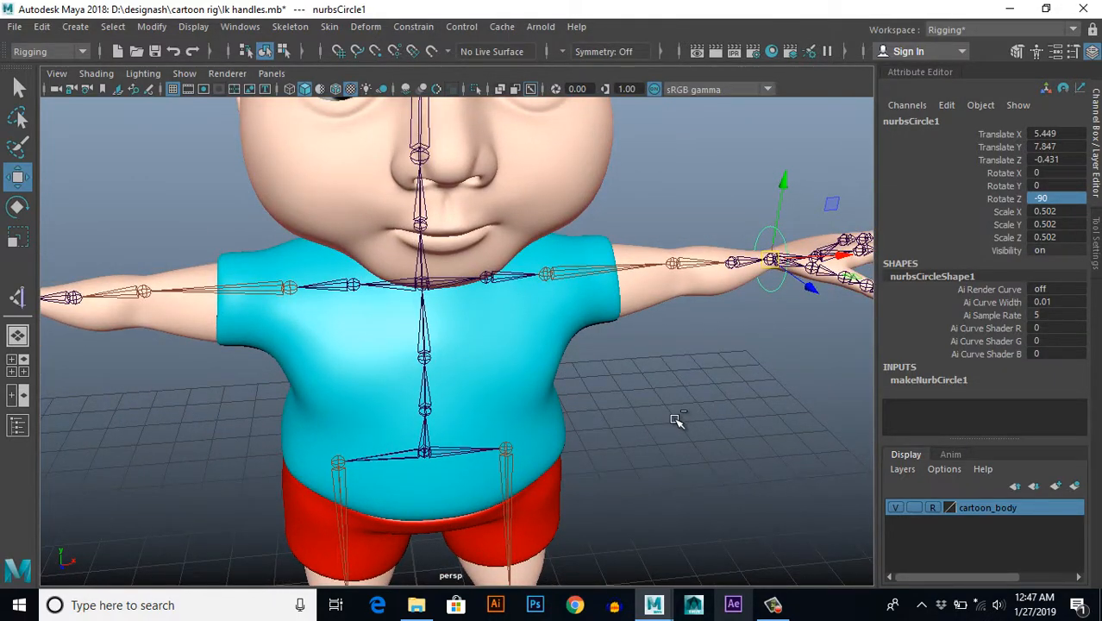
{"action": "key", "text": "ctrl+d"}
{"action": "mouse_move", "coordinate": [513, 406]}
{"action": "left_mouse_down", "text": "alt"}
{"action": "mouse_move", "coordinate": [528, 406]}
{"action": "mouse_move", "coordinate": [517, 393]}
{"action": "left_mouse_up", "text": "alt"}
{"action": "scroll", "coordinate": [522, 396], "scroll_direction": "down", "scroll_amount": 2}
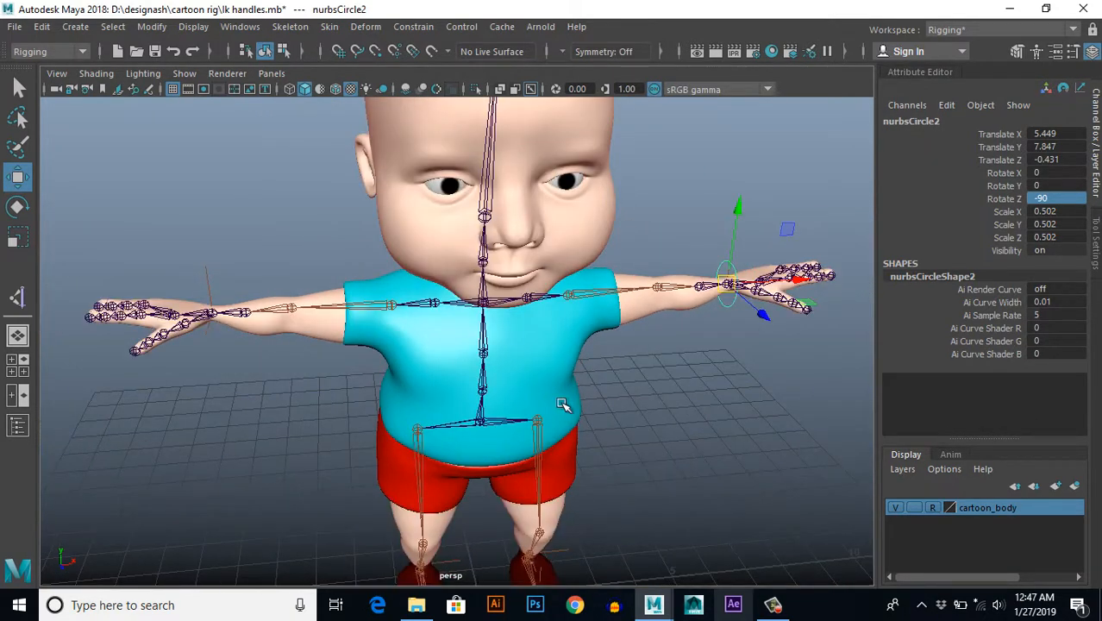
{"action": "middle_click_drag", "start_coordinate": [479, 360], "coordinate": [532, 373], "text": "alt"}
{"action": "scroll", "coordinate": [465, 373], "scroll_direction": "up", "scroll_amount": 2}
{"action": "scroll", "coordinate": [471, 372], "scroll_direction": "down", "scroll_amount": 2}
{"action": "scroll", "coordinate": [287, 372], "scroll_direction": "up", "scroll_amount": 6}
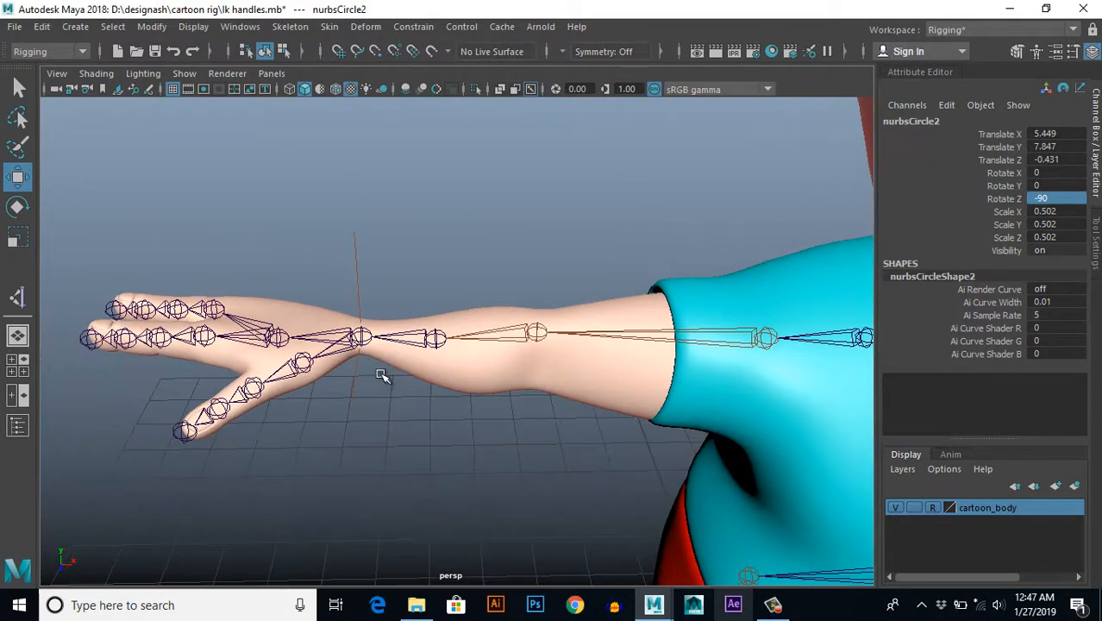
{"action": "mouse_move", "coordinate": [382, 376]}
{"action": "left_mouse_down", "text": "alt"}
{"action": "mouse_move", "coordinate": [378, 356]}
{"action": "mouse_move", "coordinate": [376, 369]}
{"action": "left_mouse_up", "text": "alt"}
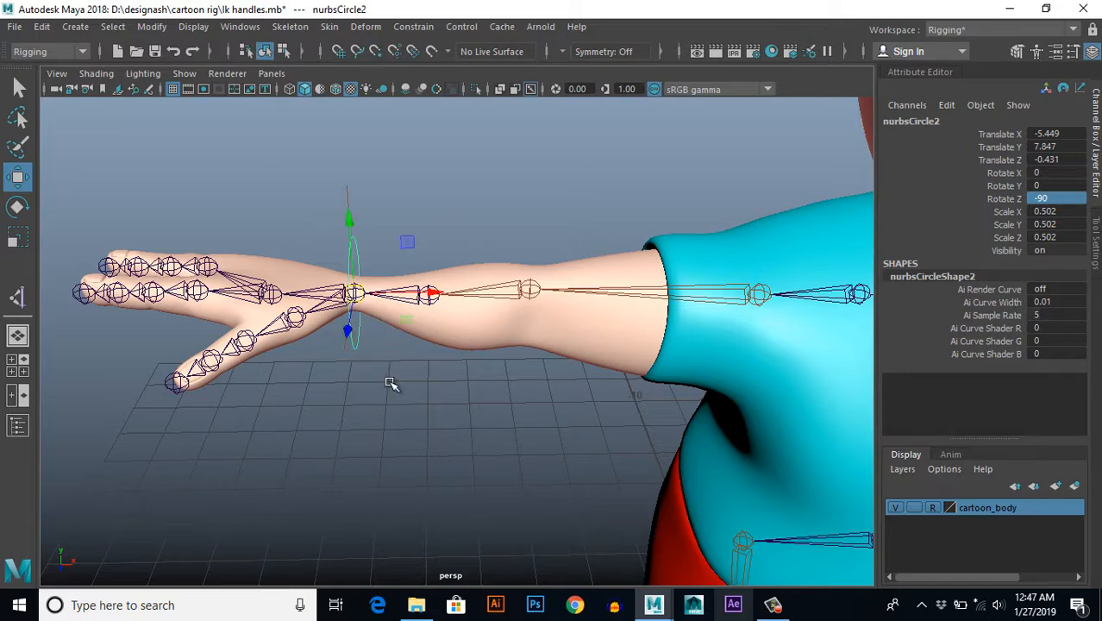
{"action": "left_click_drag", "start_coordinate": [391, 382], "coordinate": [474, 432], "text": "alt"}
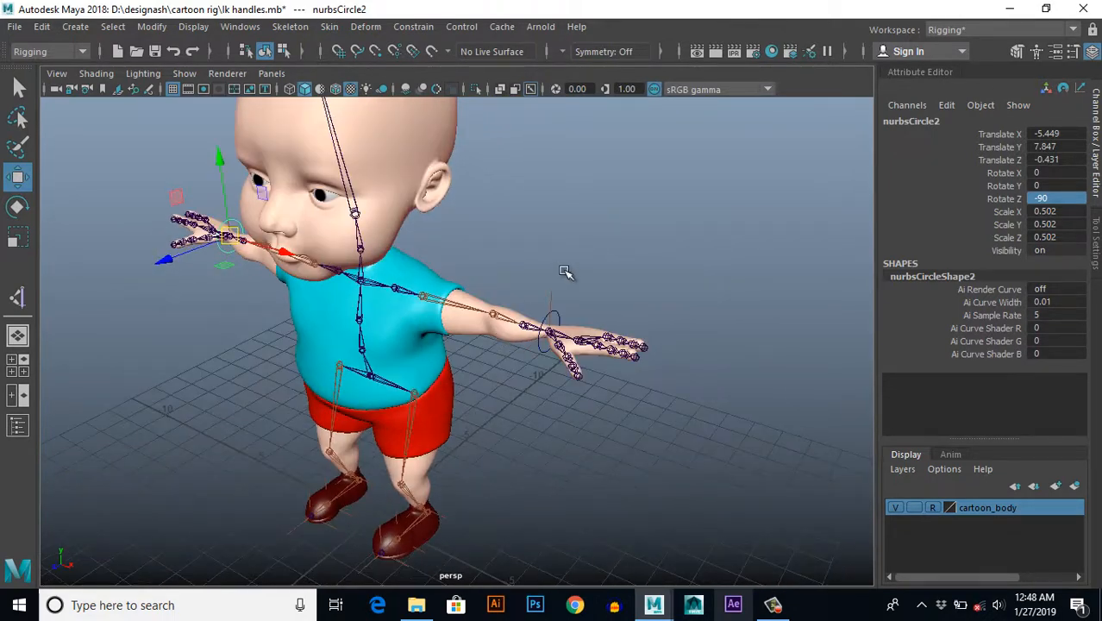
Step: Create another NURBS circle and move it sideways from the feet to about 5.978 in X
{"action": "left_click_drag", "start_coordinate": [565, 272], "coordinate": [566, 364], "text": "alt"}
{"action": "scroll", "coordinate": [565, 363], "scroll_direction": "down", "scroll_amount": 2}
{"action": "middle_click_drag", "start_coordinate": [566, 364], "coordinate": [541, 389], "text": "alt"}
{"action": "scroll", "coordinate": [539, 332], "scroll_direction": "up", "scroll_amount": 3}
{"action": "left_click", "coordinate": [542, 389]}
{"action": "left_click_drag", "start_coordinate": [505, 383], "coordinate": [556, 394], "text": "alt"}
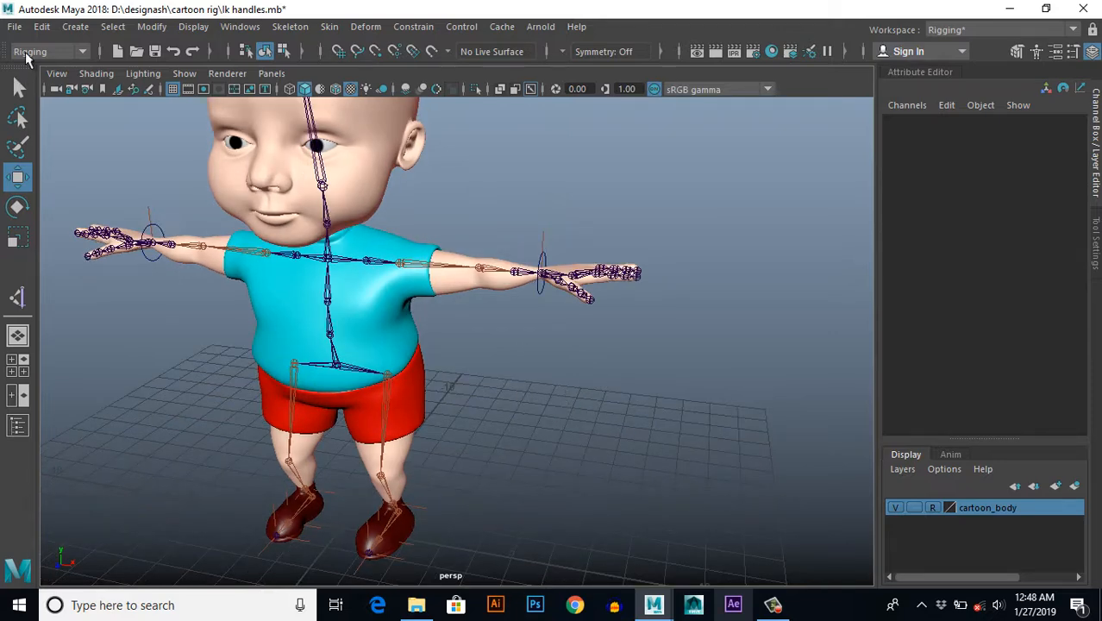
{"action": "left_click", "coordinate": [75, 27]}
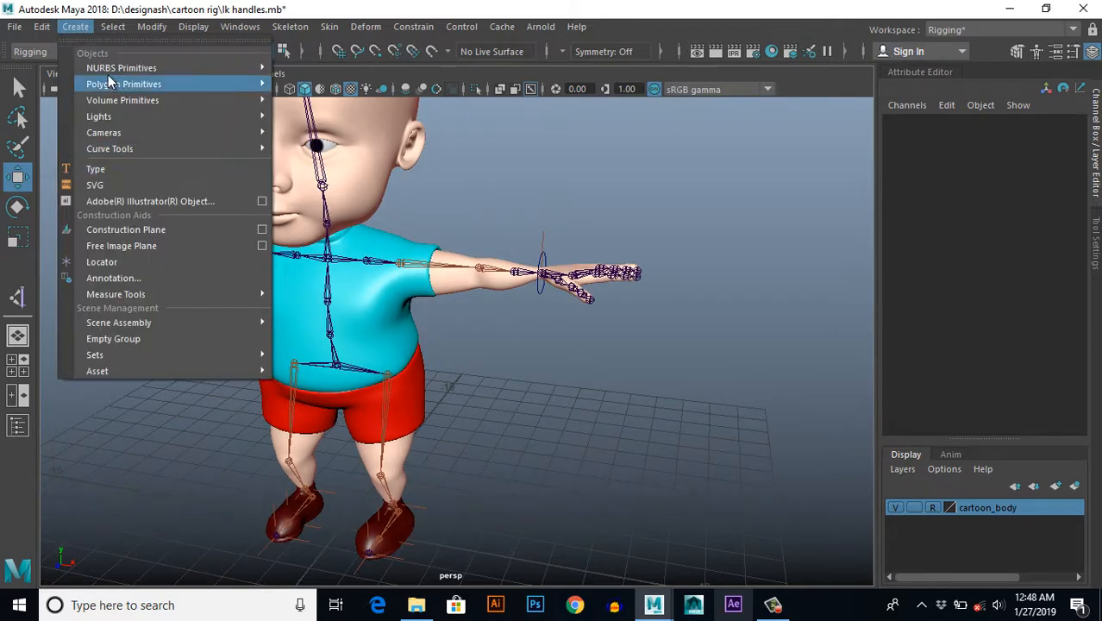
{"action": "mouse_move", "coordinate": [150, 75]}
{"action": "left_click", "coordinate": [306, 178]}
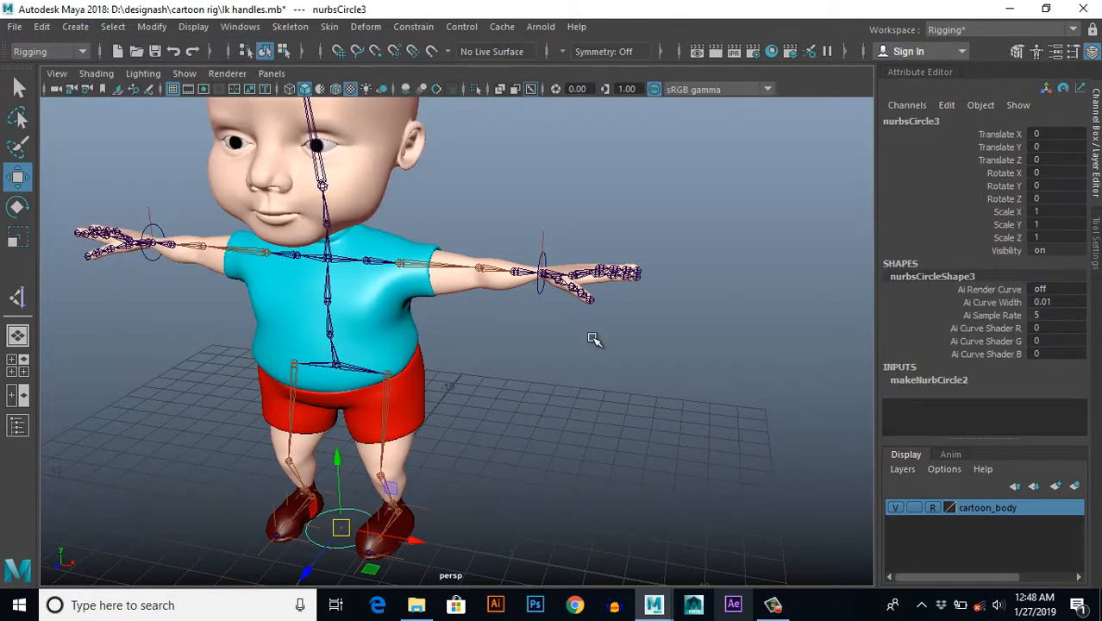
{"action": "left_click_drag", "start_coordinate": [594, 339], "coordinate": [643, 459], "text": "alt"}
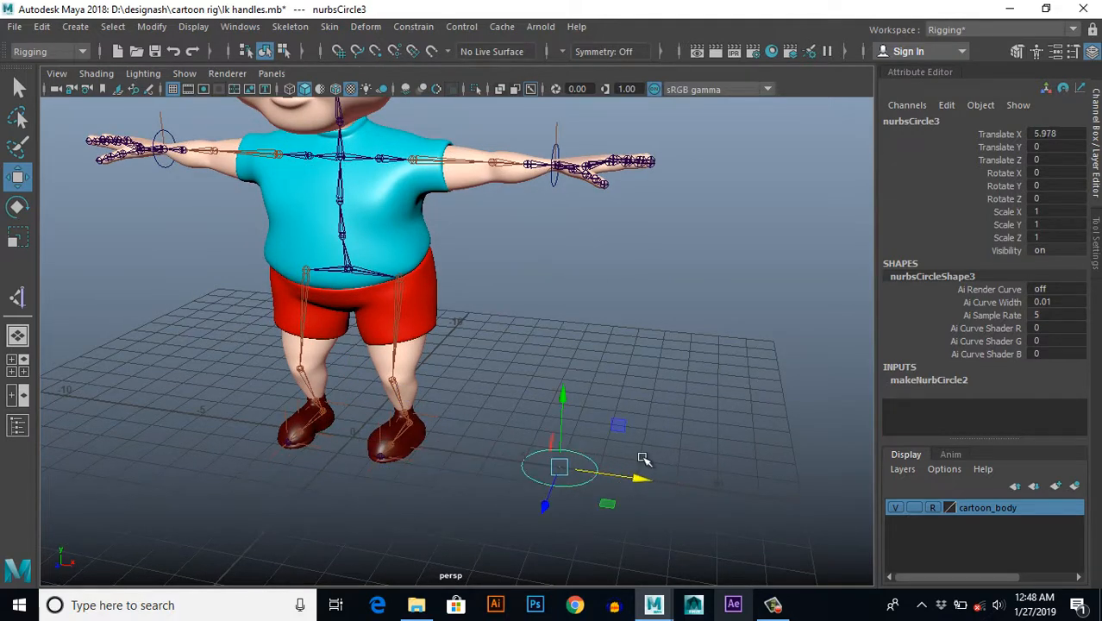
Step: Turn the new circle upright by setting its X rotation to 90
{"action": "key", "text": "e"}
{"action": "mouse_move", "coordinate": [549, 475]}
{"action": "left_mouse_down"}
{"action": "mouse_move", "coordinate": [554, 434]}
{"action": "mouse_move", "coordinate": [544, 469]}
{"action": "left_mouse_up"}
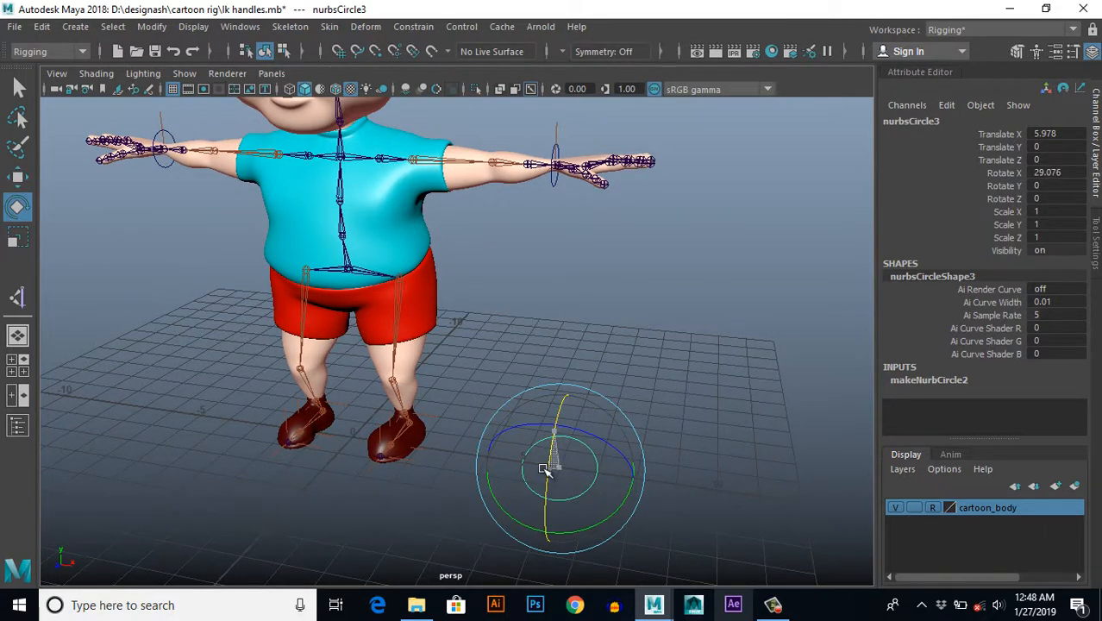
{"action": "double_click", "coordinate": [1039, 173]}
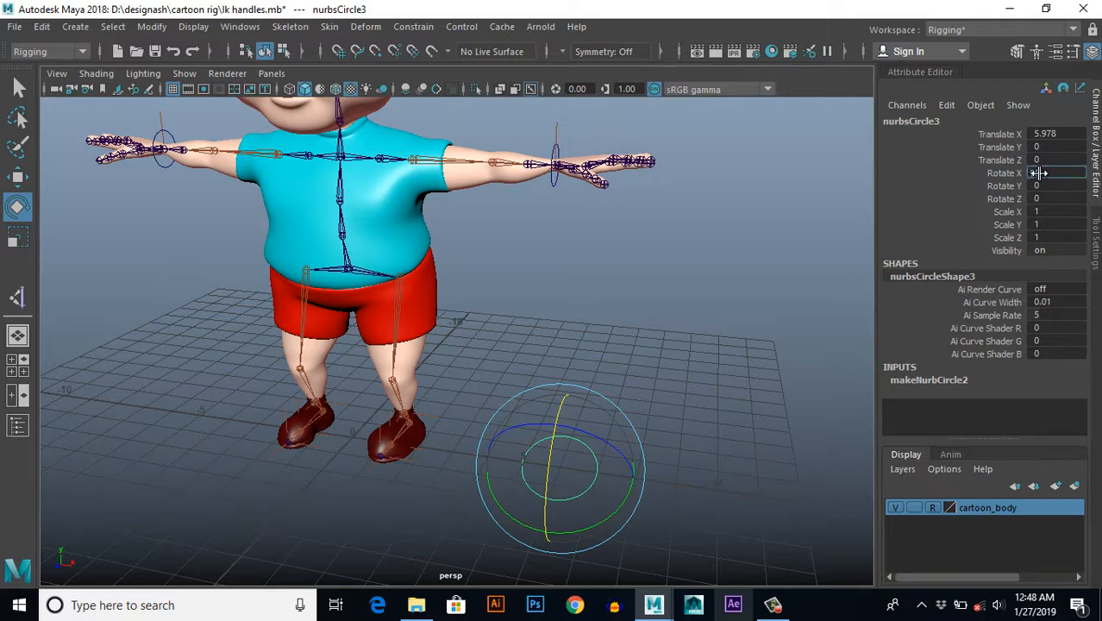
{"action": "key", "text": "Return"}
{"action": "scroll", "coordinate": [635, 308], "scroll_direction": "down", "scroll_amount": 5}
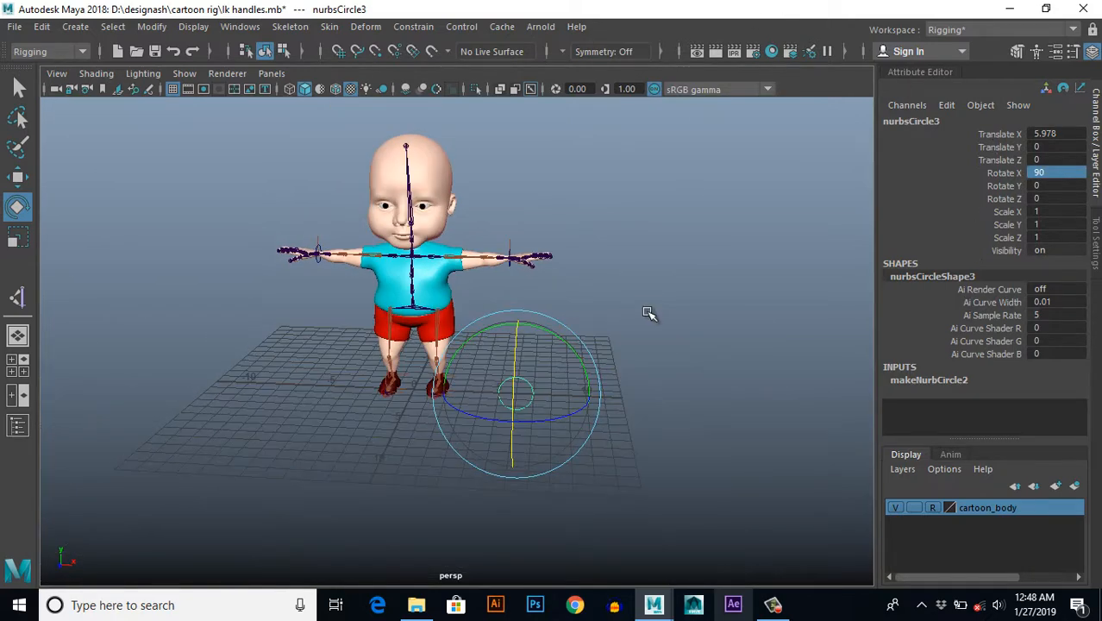
Step: Move the upright circle in the front view to beside the left hand, at about X 10.264 and Y 8.053
{"action": "key", "text": "space"}
{"action": "key", "text": "space"}
{"action": "scroll", "coordinate": [320, 462], "scroll_direction": "down", "scroll_amount": 5}
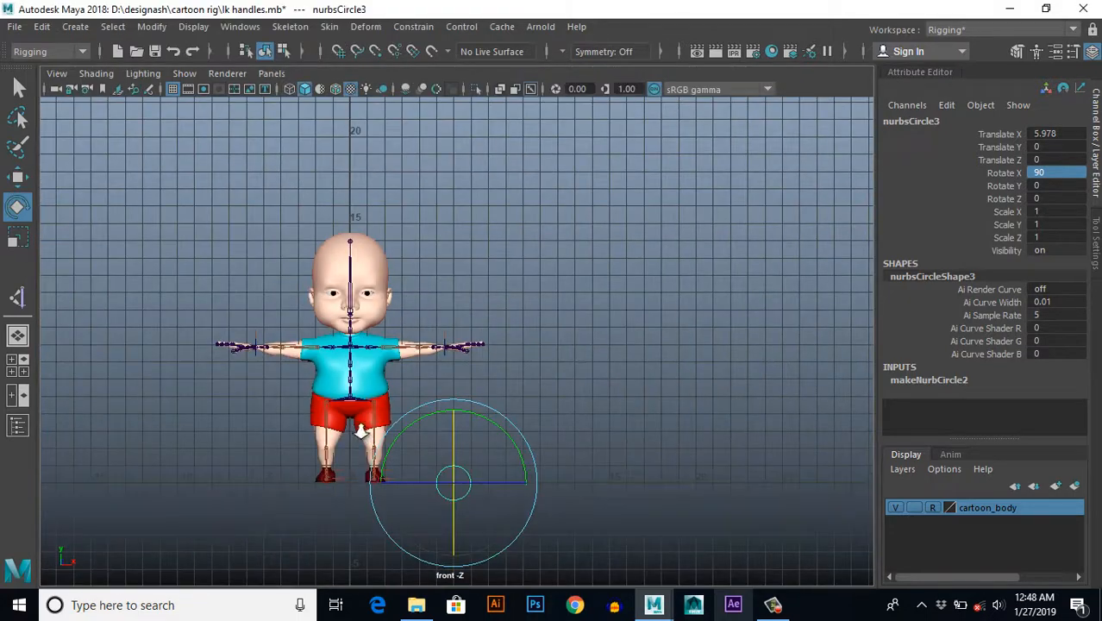
{"action": "scroll", "coordinate": [362, 432], "scroll_direction": "up", "scroll_amount": 2}
{"action": "key", "text": "w"}
{"action": "middle_click_drag", "start_coordinate": [603, 435], "coordinate": [632, 338], "text": "alt"}
{"action": "scroll", "coordinate": [632, 339], "scroll_direction": "up", "scroll_amount": 1}
{"action": "left_click_drag", "start_coordinate": [492, 429], "coordinate": [440, 228]}
{"action": "scroll", "coordinate": [439, 282], "scroll_direction": "up", "scroll_amount": 3}
{"action": "middle_click_drag", "start_coordinate": [442, 290], "coordinate": [365, 403], "text": "alt"}
{"action": "scroll", "coordinate": [366, 403], "scroll_direction": "up", "scroll_amount": 2}
{"action": "left_click_drag", "start_coordinate": [335, 316], "coordinate": [671, 307]}
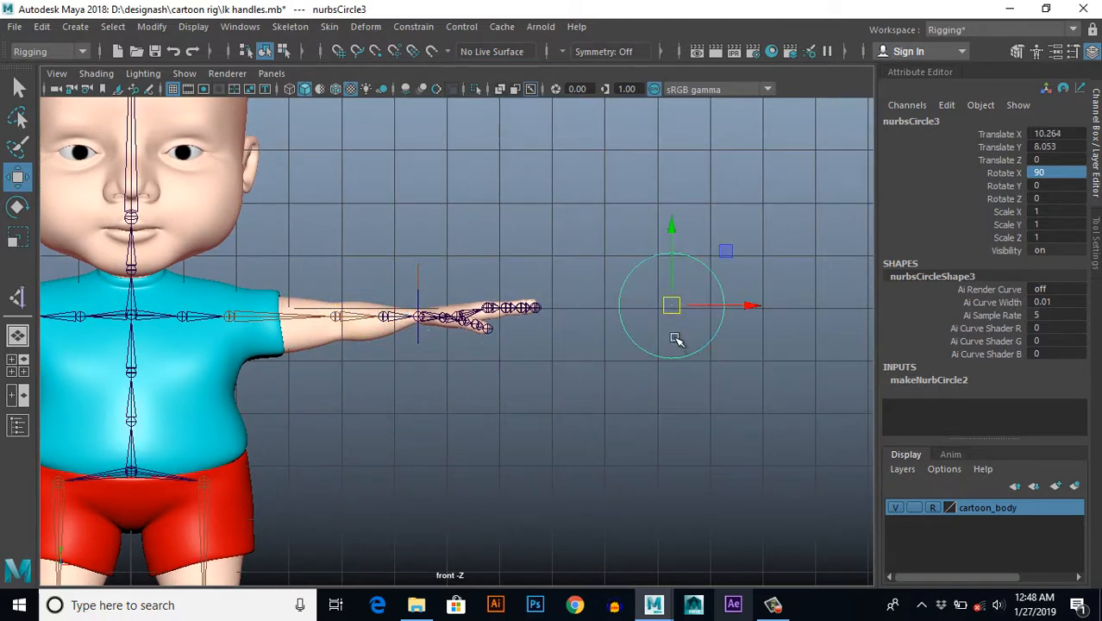
Step: Reshape the circle into a four-pointed star by scaling its four diagonal control vertices in to the centre, then reselect the whole curve
{"action": "scroll", "coordinate": [679, 340], "scroll_direction": "up", "scroll_amount": 1}
{"action": "middle_click_drag", "start_coordinate": [679, 340], "coordinate": [543, 345], "text": "alt"}
{"action": "scroll", "coordinate": [543, 345], "scroll_direction": "up", "scroll_amount": 1}
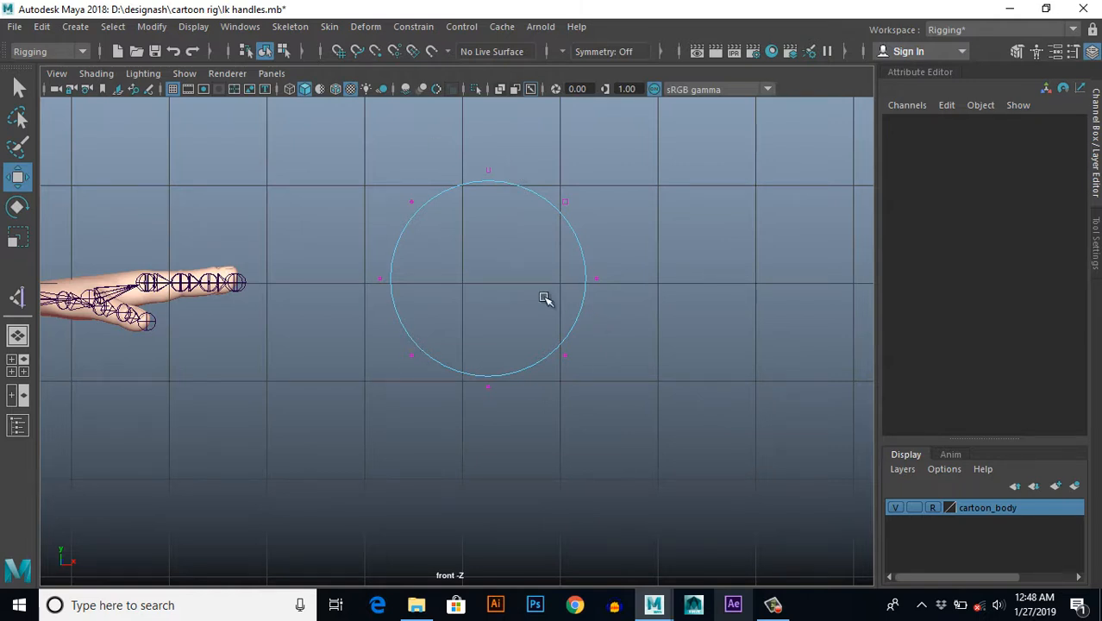
{"action": "left_click_drag", "start_coordinate": [399, 180], "coordinate": [432, 216]}
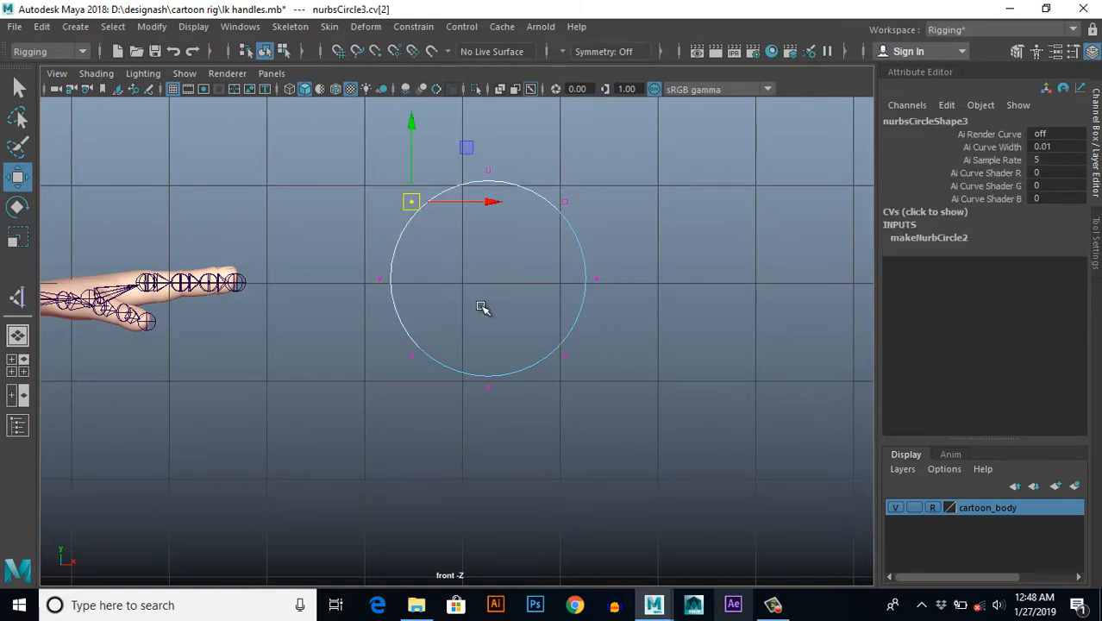
{"action": "left_click_drag", "start_coordinate": [555, 185], "coordinate": [574, 210], "text": "shift"}
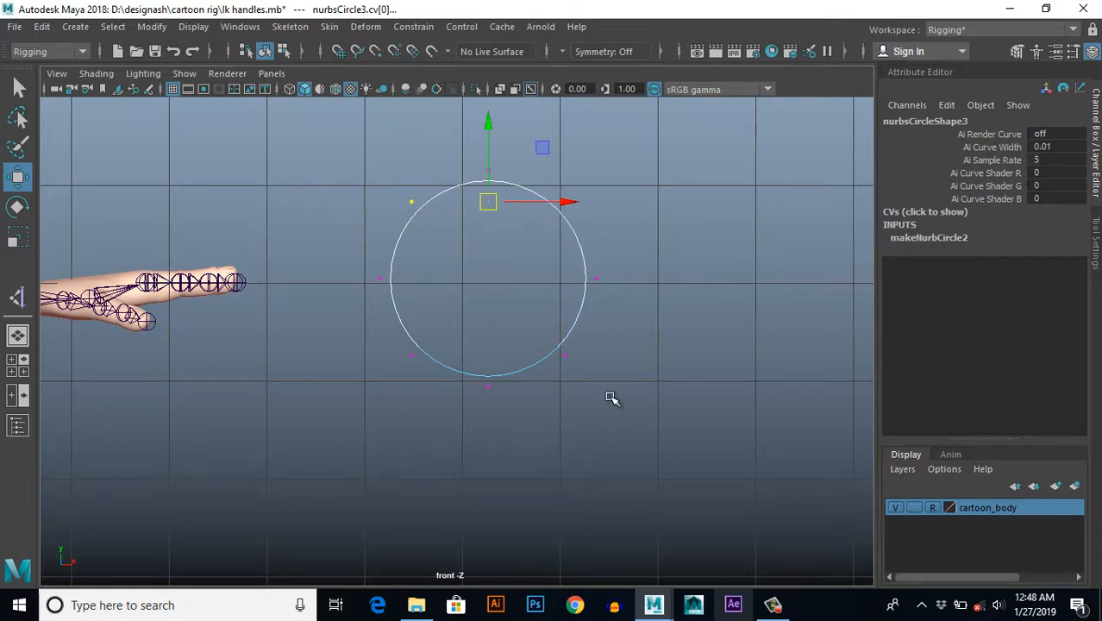
{"action": "left_click_drag", "start_coordinate": [542, 325], "coordinate": [586, 385], "text": "shift"}
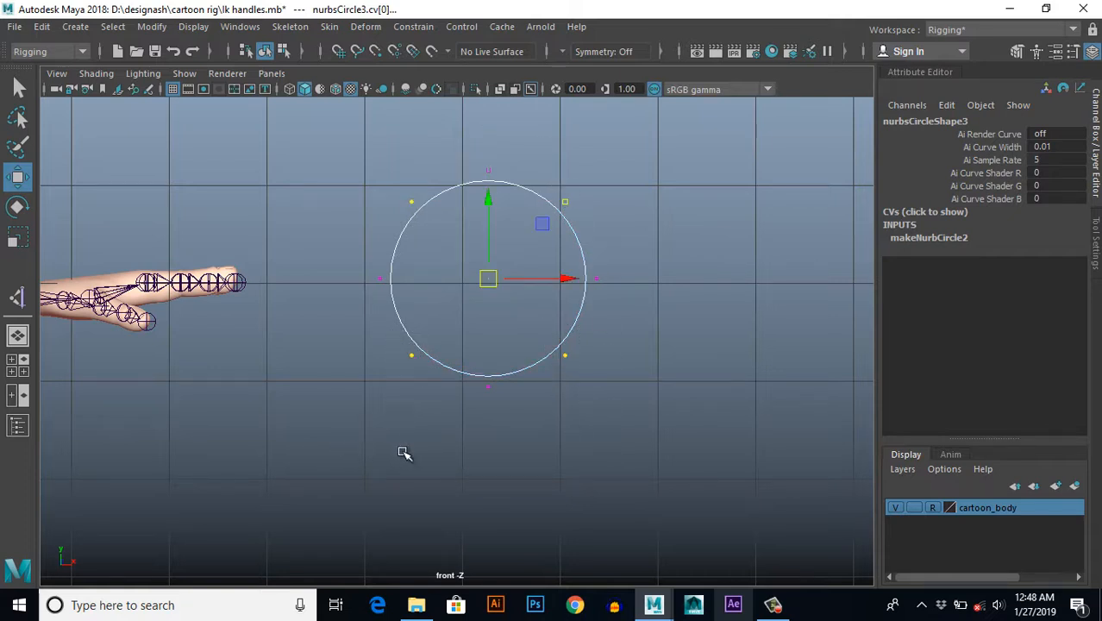
{"action": "key", "text": "r"}
{"action": "left_click_drag", "start_coordinate": [488, 276], "coordinate": [402, 326]}
{"action": "key", "text": "w"}
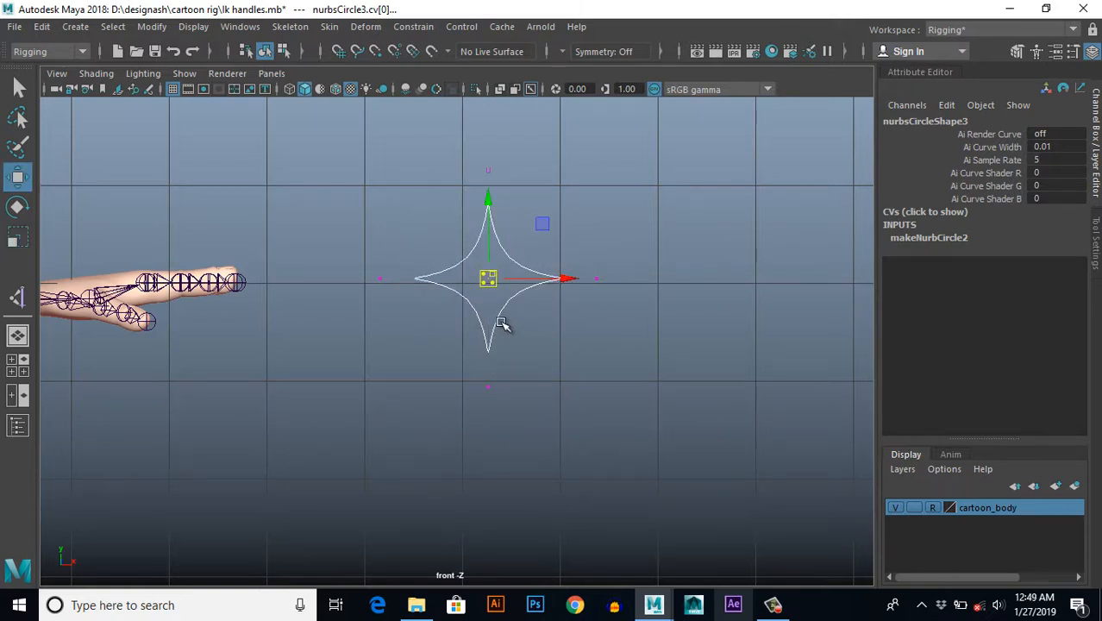
{"action": "left_click", "coordinate": [536, 276]}
{"action": "left_click", "coordinate": [521, 271]}
{"action": "scroll", "coordinate": [560, 338], "scroll_direction": "down", "scroll_amount": 3}
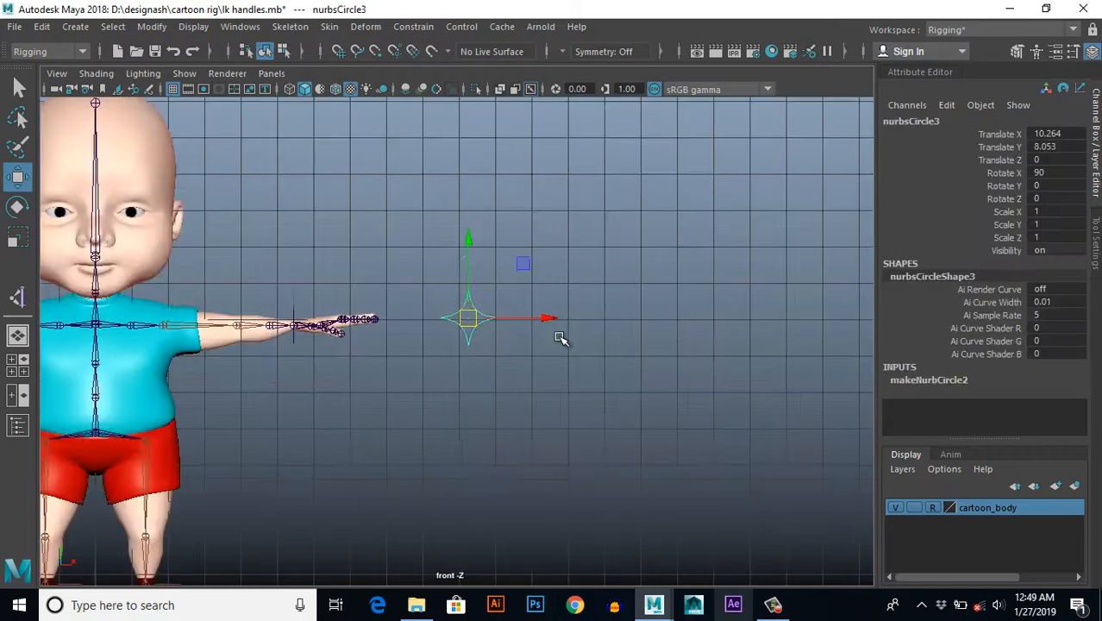
Step: Move the star curve in the front view onto the left arm near the elbow, at about X 3.807 and Y 7.898
{"action": "scroll", "coordinate": [580, 307], "scroll_direction": "up", "scroll_amount": 2}
{"action": "key", "text": "space"}
{"action": "left_click_drag", "start_coordinate": [598, 251], "coordinate": [597, 338], "text": "alt"}
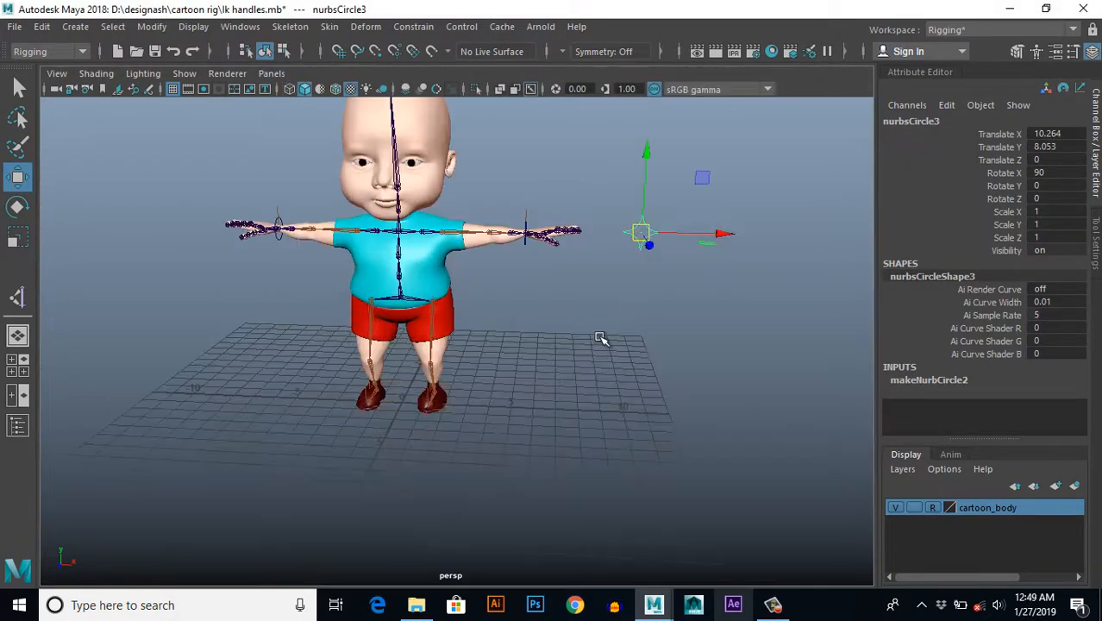
{"action": "key", "text": "space"}
{"action": "scroll", "coordinate": [524, 406], "scroll_direction": "up", "scroll_amount": 5}
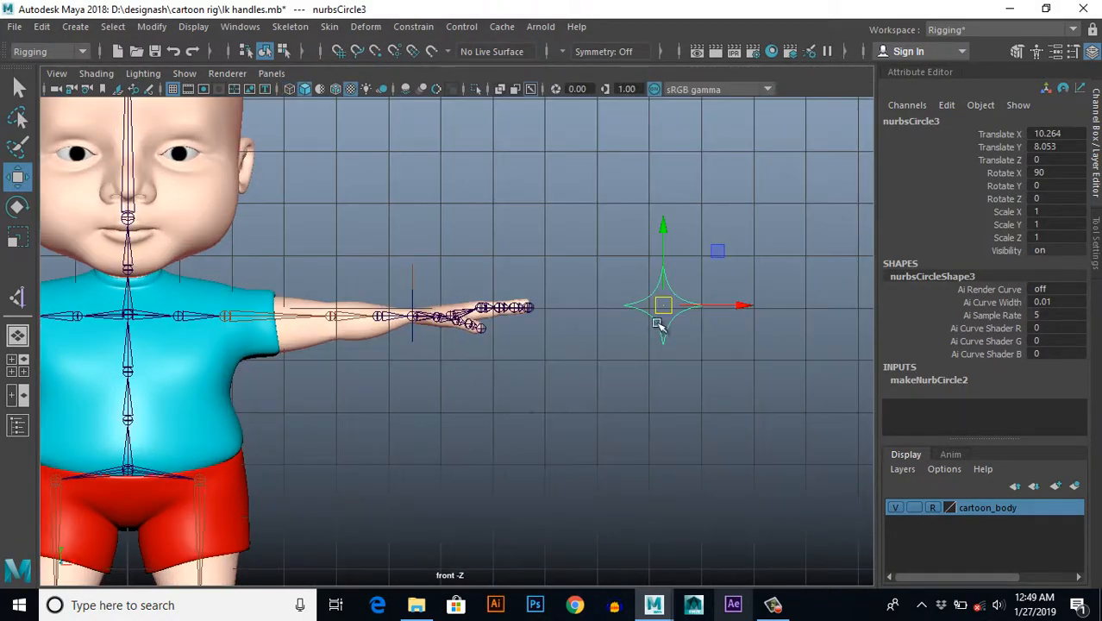
{"action": "middle_click_drag", "start_coordinate": [641, 324], "coordinate": [304, 336]}
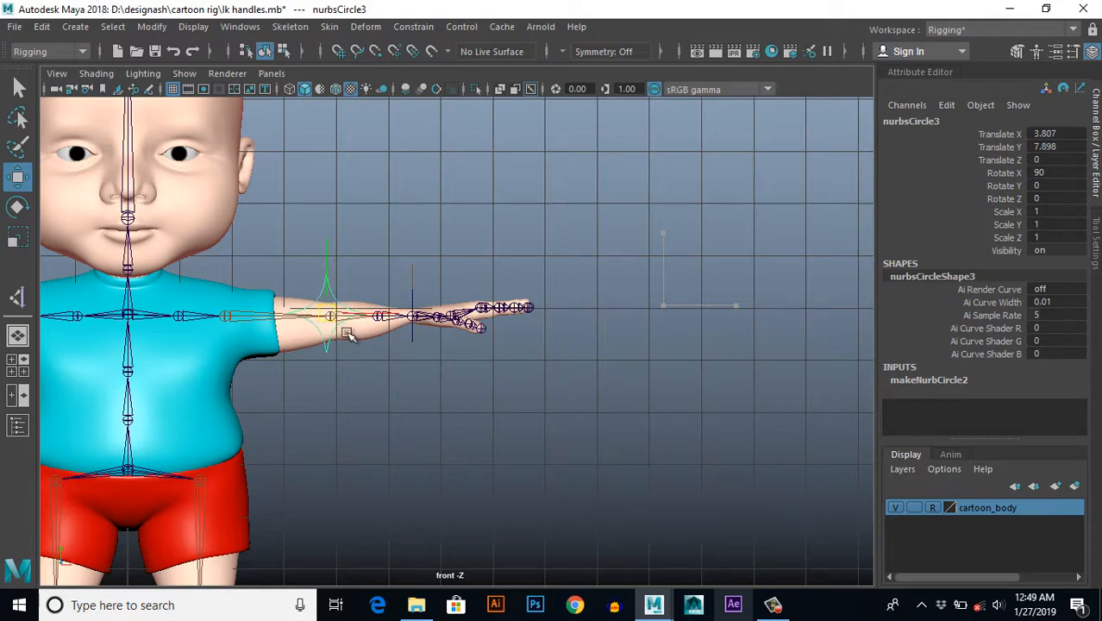
Step: Snap the star curve exactly onto the left elbow joint
{"action": "key", "text": "space"}
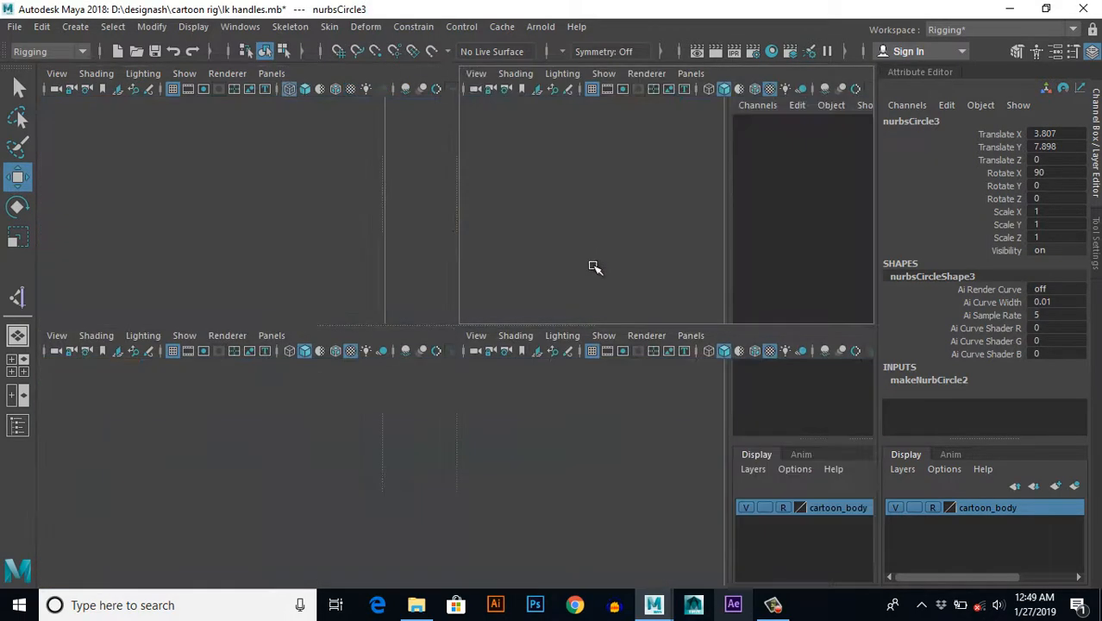
{"action": "key", "text": "space"}
{"action": "left_click_drag", "start_coordinate": [450, 357], "coordinate": [496, 374], "text": "alt"}
{"action": "scroll", "coordinate": [509, 410], "scroll_direction": "up", "scroll_amount": 3}
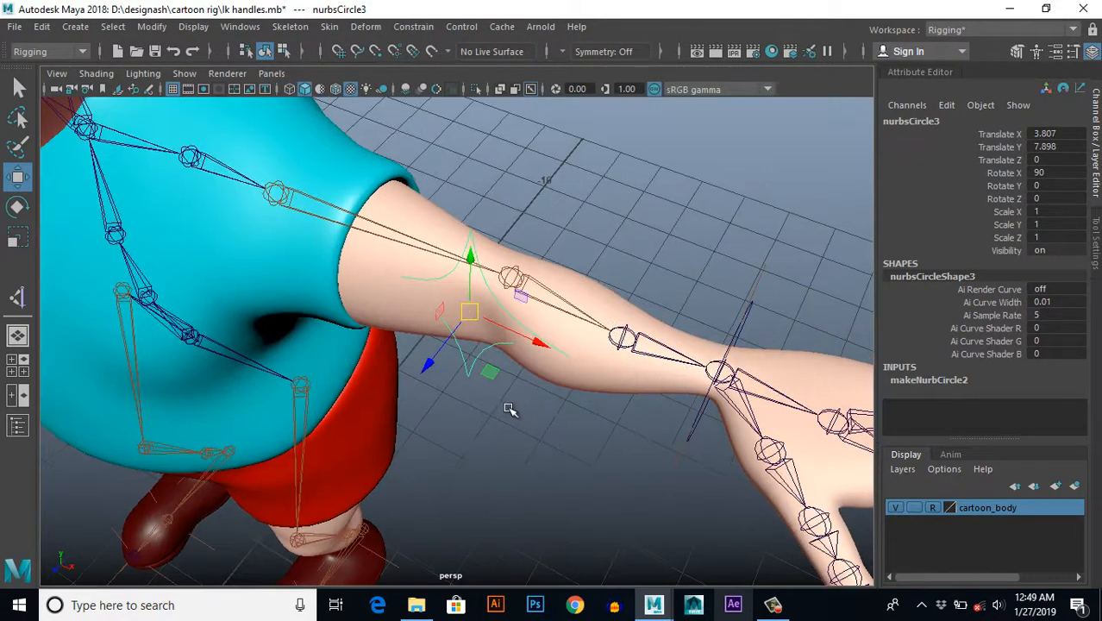
{"action": "key", "text": "v"}
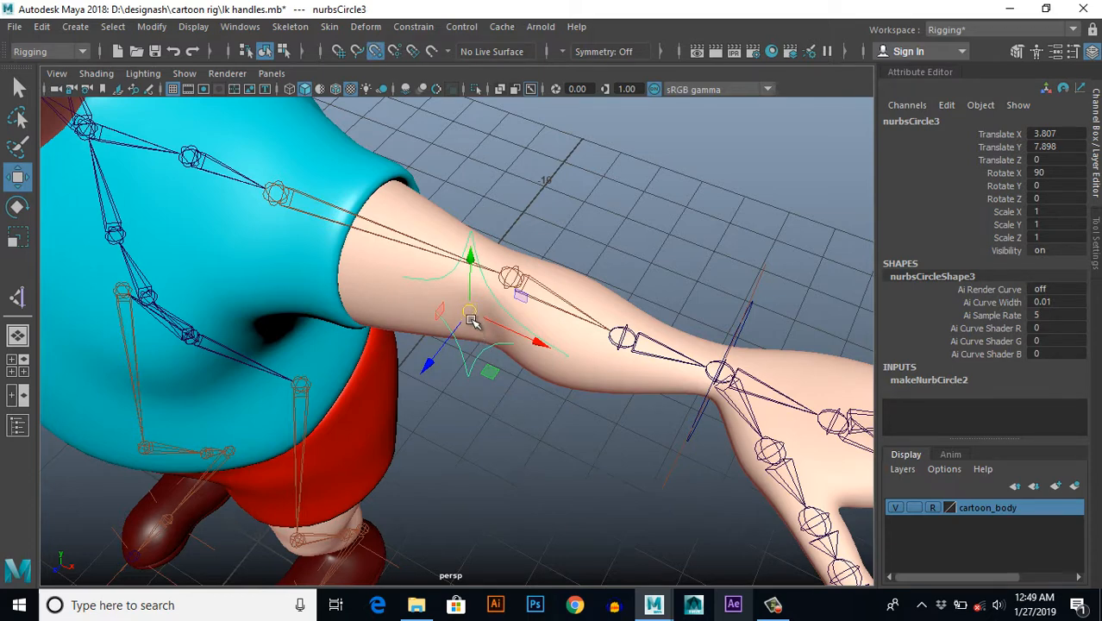
{"action": "left_click_drag", "start_coordinate": [471, 319], "coordinate": [515, 286]}
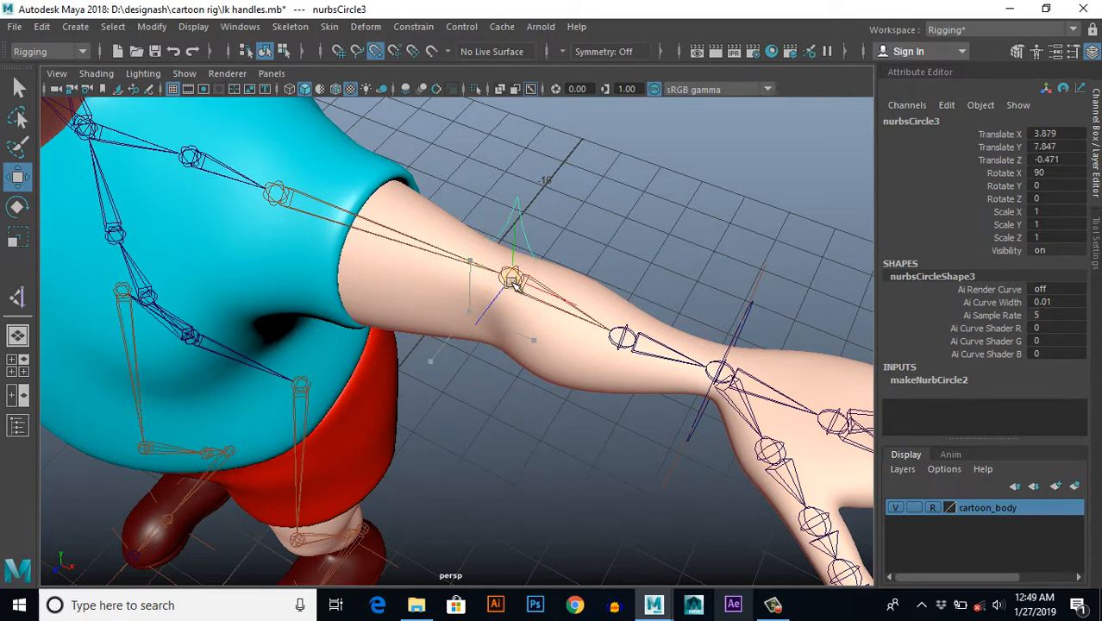
{"action": "left_click_drag", "start_coordinate": [552, 379], "coordinate": [574, 422], "text": "alt"}
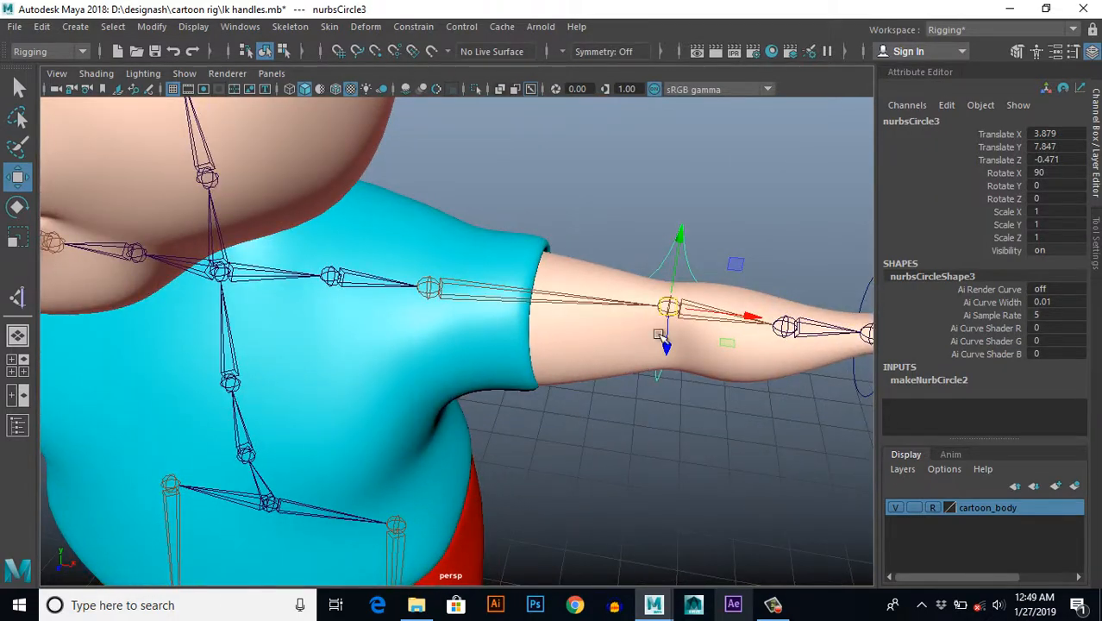
Step: Duplicate the elbow star curve and snap the copy onto the opposite elbow joint
{"action": "scroll", "coordinate": [526, 407], "scroll_direction": "down", "scroll_amount": 5}
{"action": "right_click_drag", "start_coordinate": [519, 402], "coordinate": [585, 423], "text": "alt"}
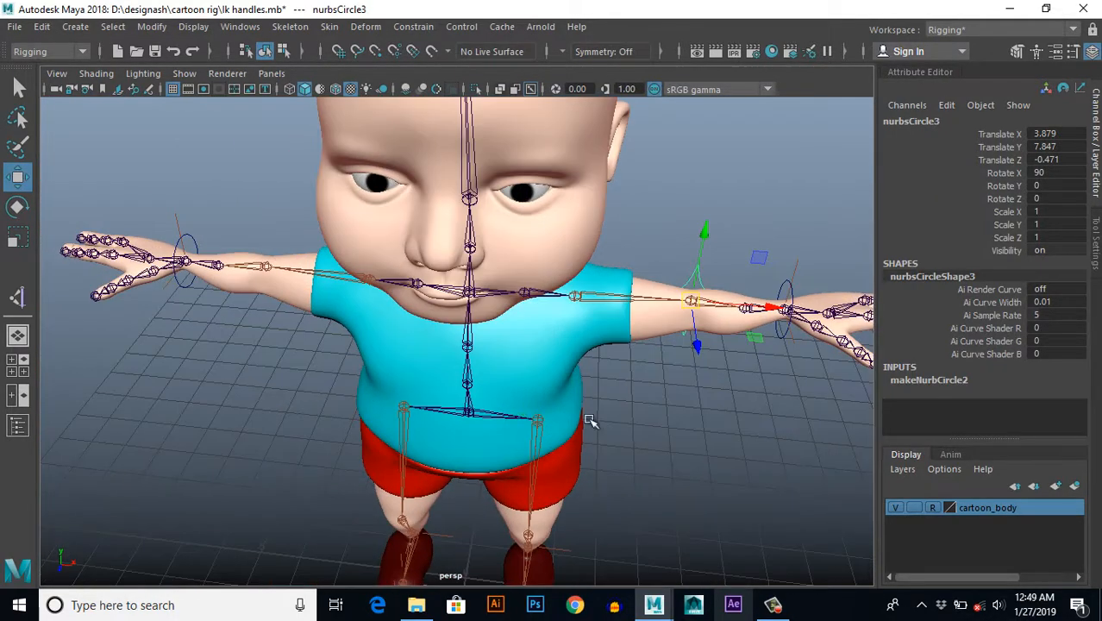
{"action": "left_click_drag", "start_coordinate": [586, 424], "coordinate": [587, 412], "text": "alt"}
{"action": "key", "text": "ctrl+d"}
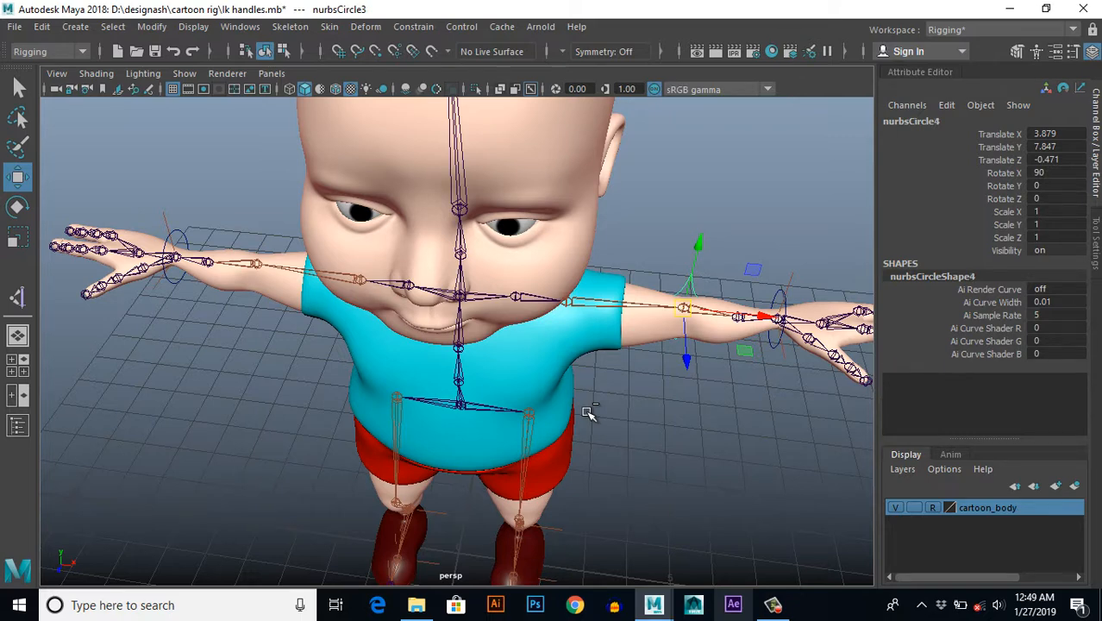
{"action": "middle_click_drag", "start_coordinate": [608, 416], "coordinate": [678, 424], "text": "alt"}
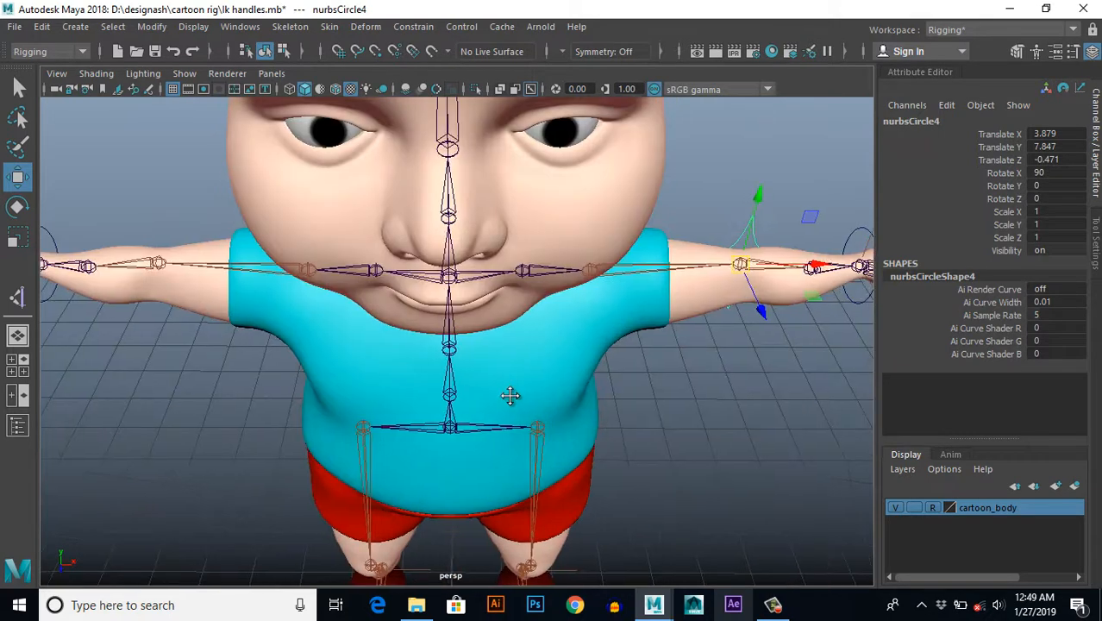
{"action": "middle_click_drag", "start_coordinate": [511, 395], "coordinate": [537, 419], "text": "alt"}
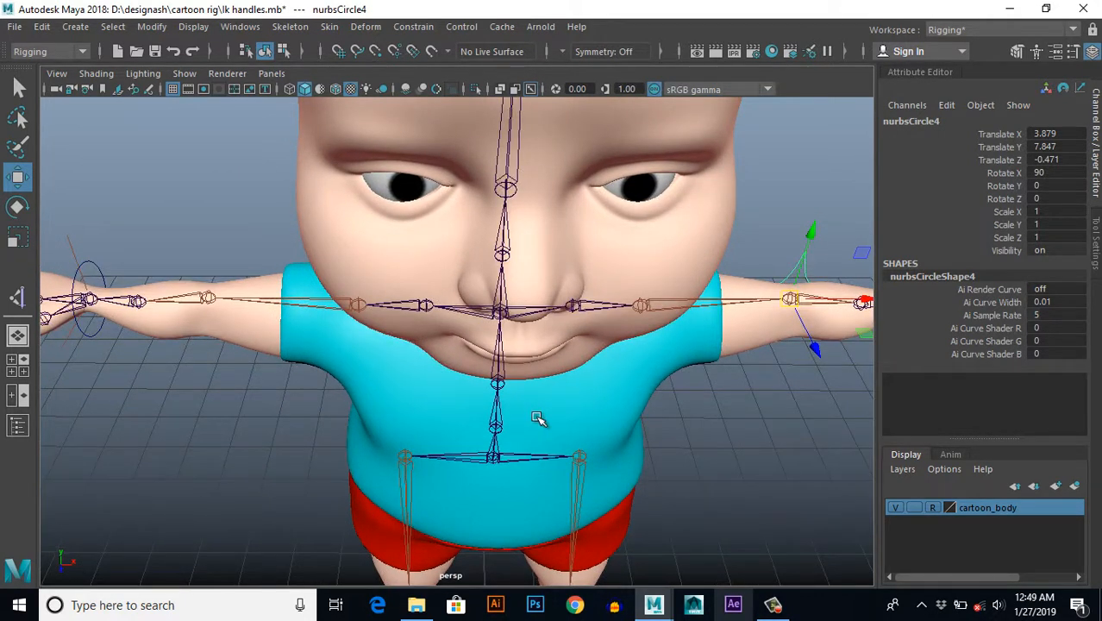
{"action": "key", "text": "v"}
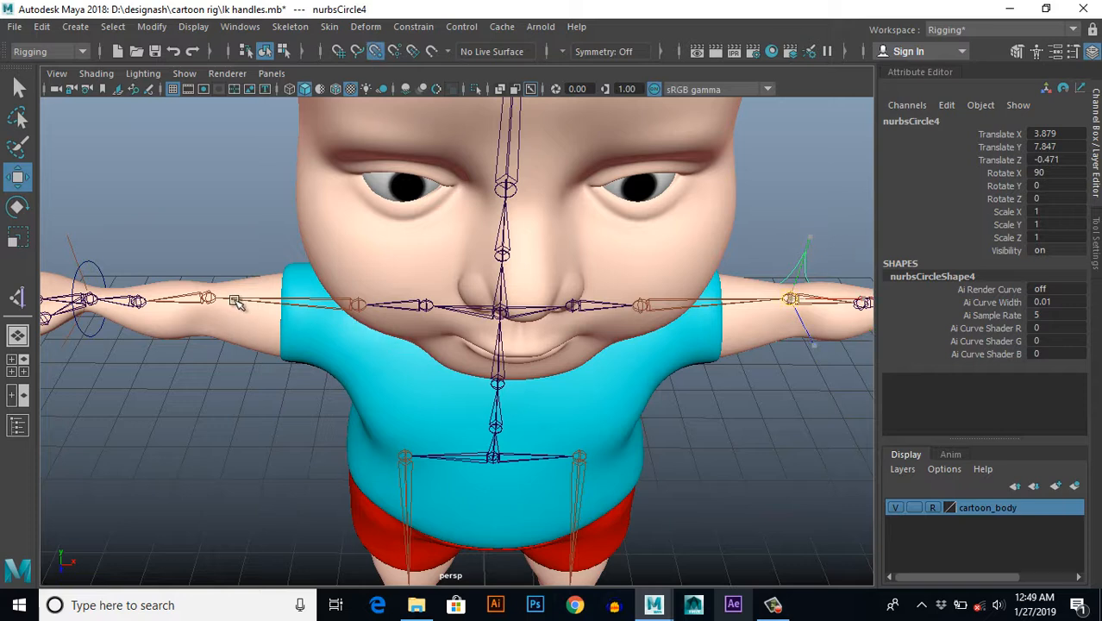
{"action": "middle_click_drag", "start_coordinate": [238, 302], "coordinate": [210, 298]}
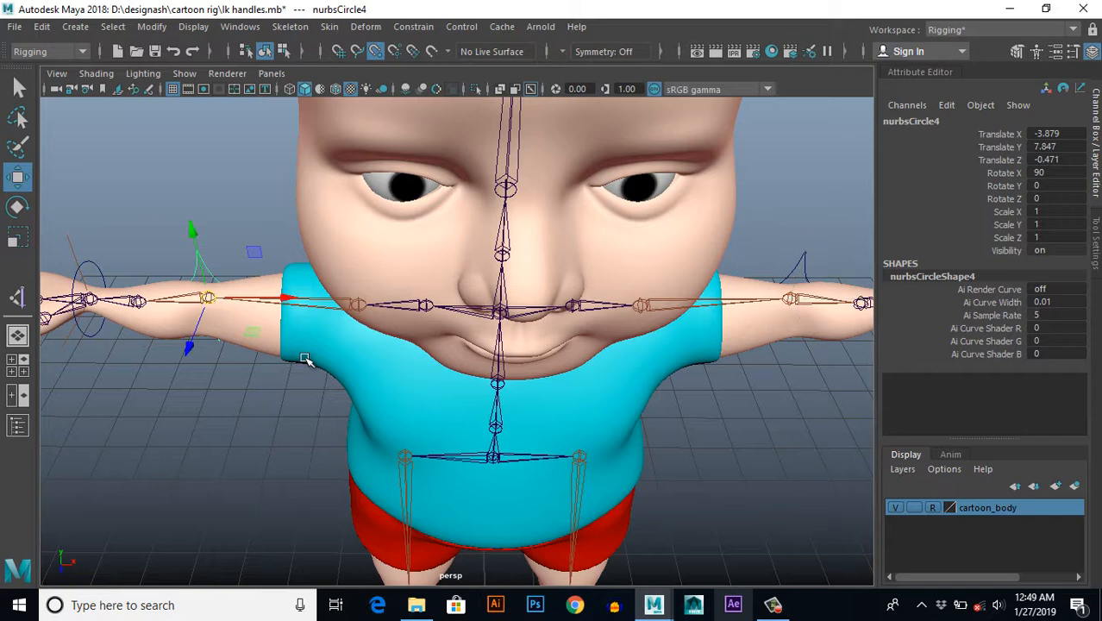
Step: Select both elbow star curves and move them back behind the arms to about -2.194 in Z
{"action": "scroll", "coordinate": [325, 401], "scroll_direction": "down", "scroll_amount": 6}
{"action": "scroll", "coordinate": [440, 405], "scroll_direction": "up", "scroll_amount": 5}
{"action": "left_click_drag", "start_coordinate": [329, 408], "coordinate": [475, 419], "text": "alt"}
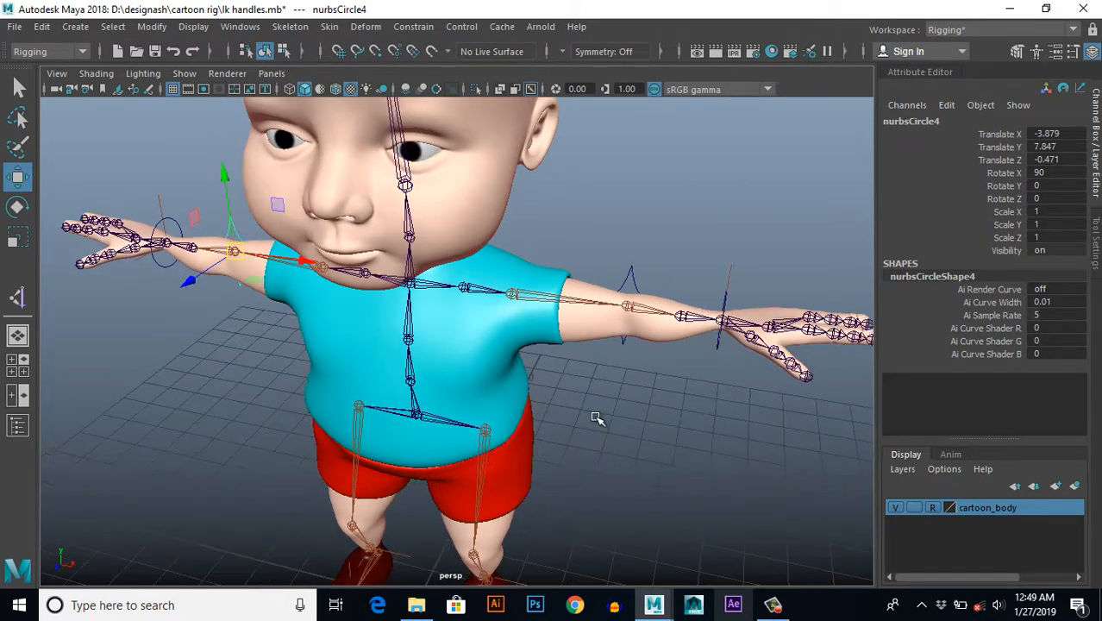
{"action": "left_click", "coordinate": [634, 276]}
{"action": "left_click_drag", "start_coordinate": [589, 420], "coordinate": [569, 420], "text": "alt"}
{"action": "key", "text": "space"}
{"action": "key", "text": "space"}
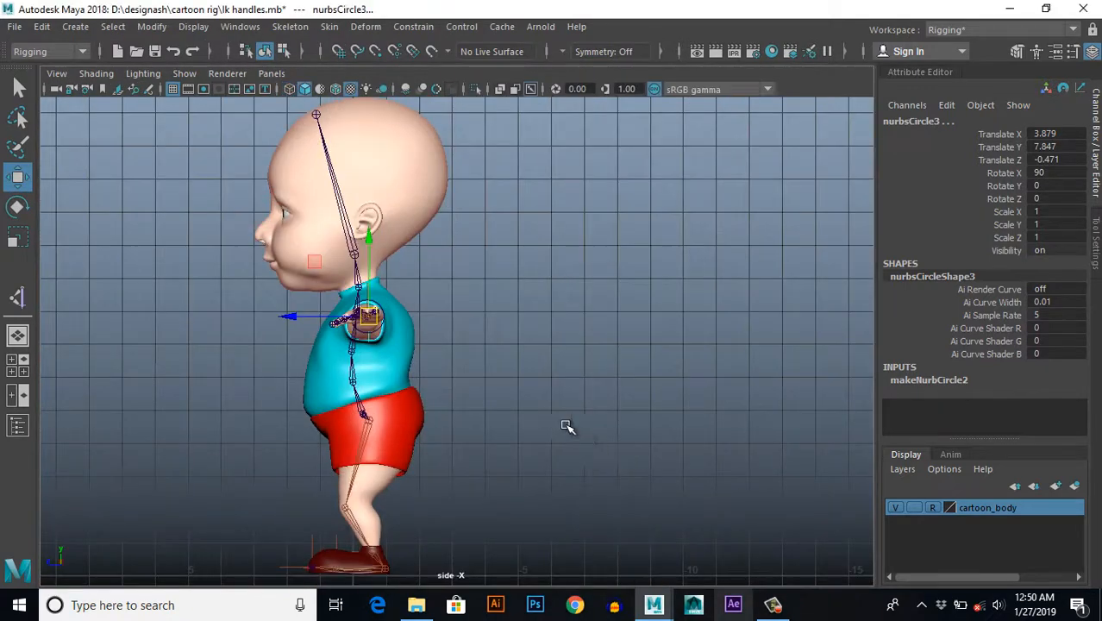
{"action": "scroll", "coordinate": [543, 431], "scroll_direction": "up", "scroll_amount": 5}
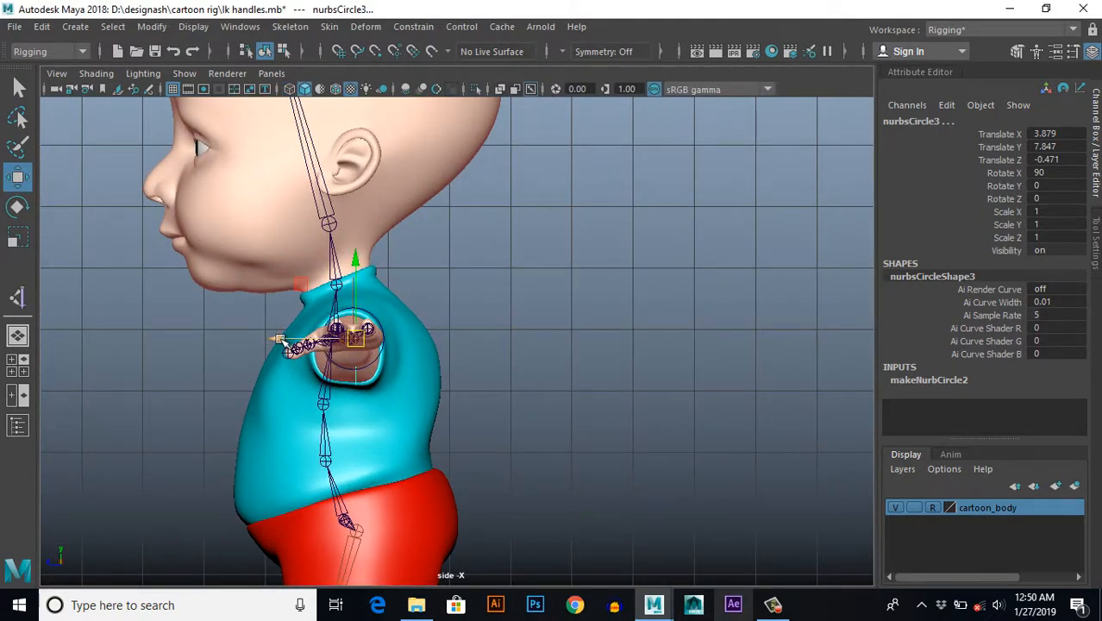
{"action": "left_click_drag", "start_coordinate": [279, 339], "coordinate": [374, 350]}
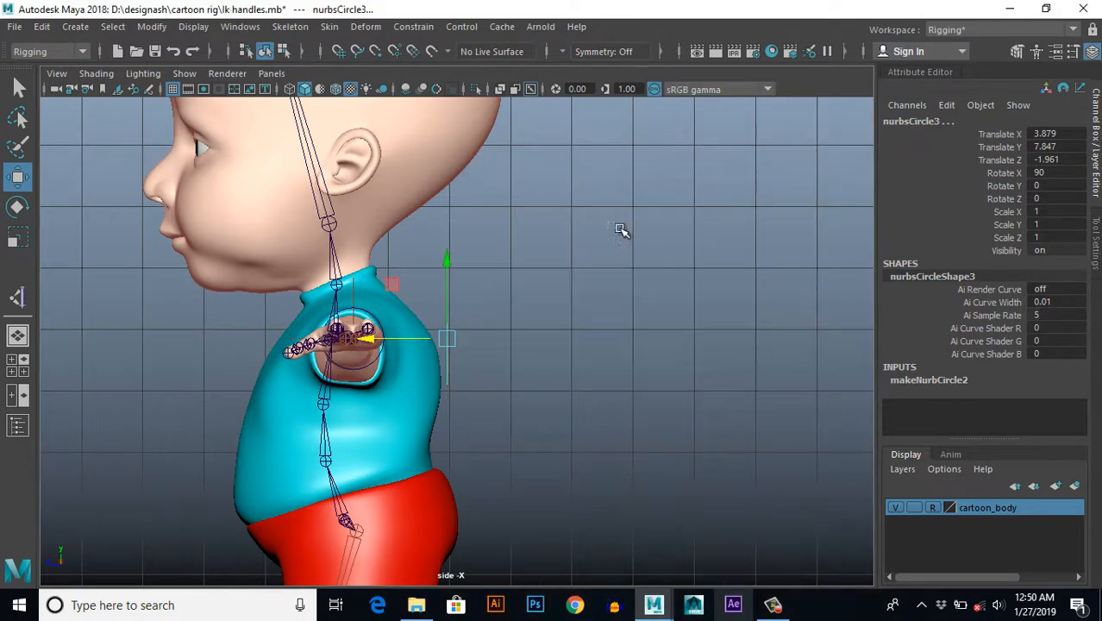
{"action": "left_click_drag", "start_coordinate": [623, 230], "coordinate": [560, 352], "text": "alt"}
{"action": "scroll", "coordinate": [603, 302], "scroll_direction": "up", "scroll_amount": 5}
Step: Duplicate the left elbow star curve and move the copy inward behind the shoulder to about 1.131 in X
{"action": "left_click", "coordinate": [630, 266]}
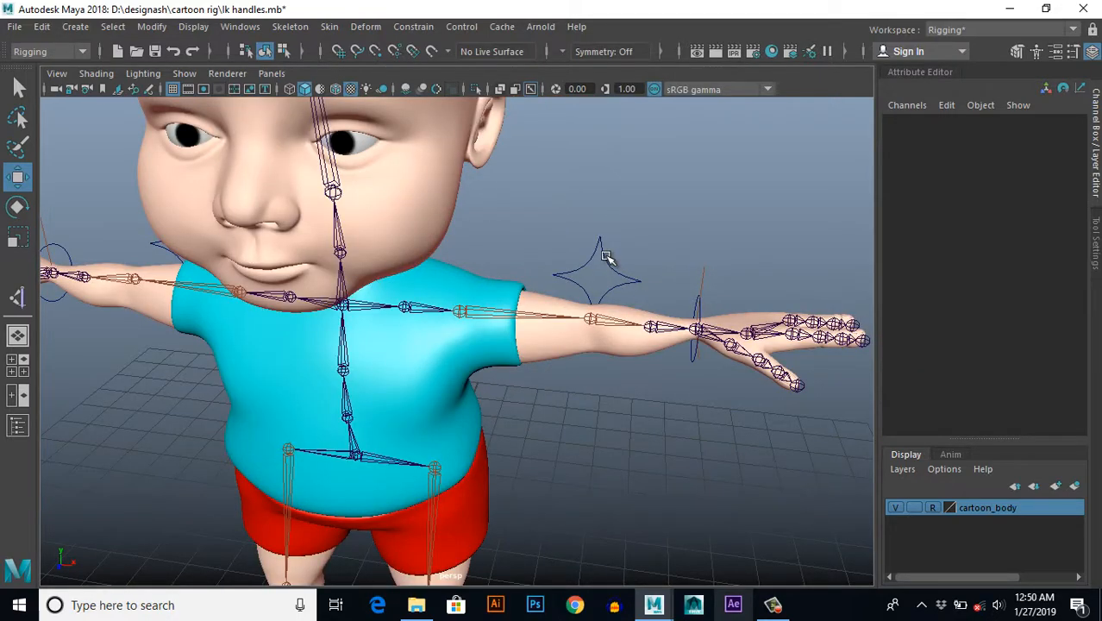
{"action": "left_click", "coordinate": [606, 256]}
{"action": "scroll", "coordinate": [587, 334], "scroll_direction": "up", "scroll_amount": 2}
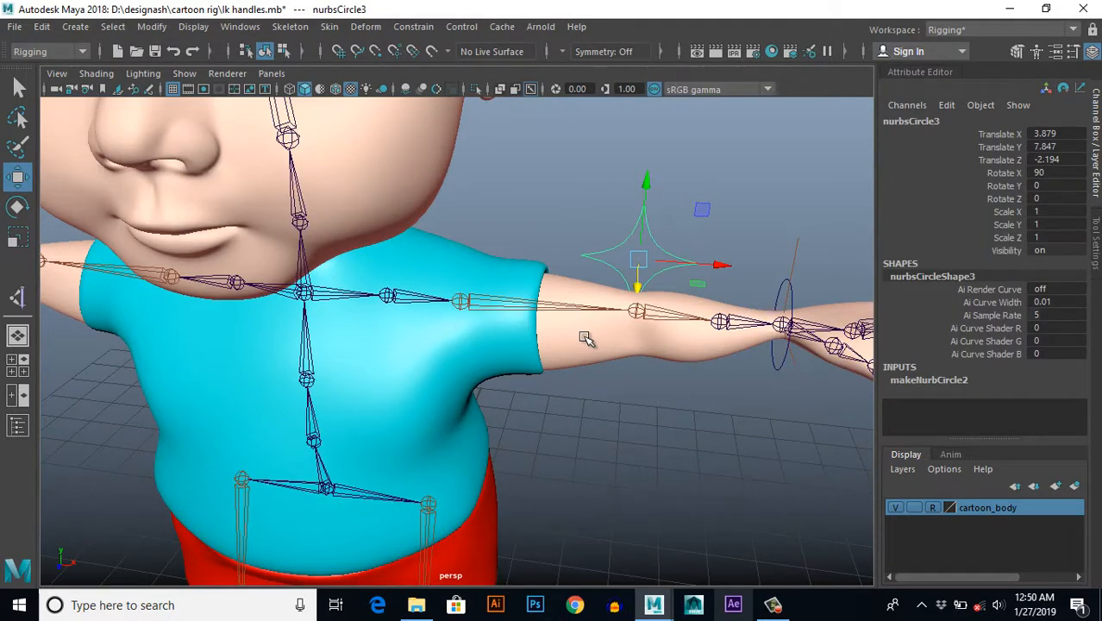
{"action": "left_click_drag", "start_coordinate": [587, 350], "coordinate": [653, 384], "text": "alt"}
{"action": "key", "text": "ctrl+d"}
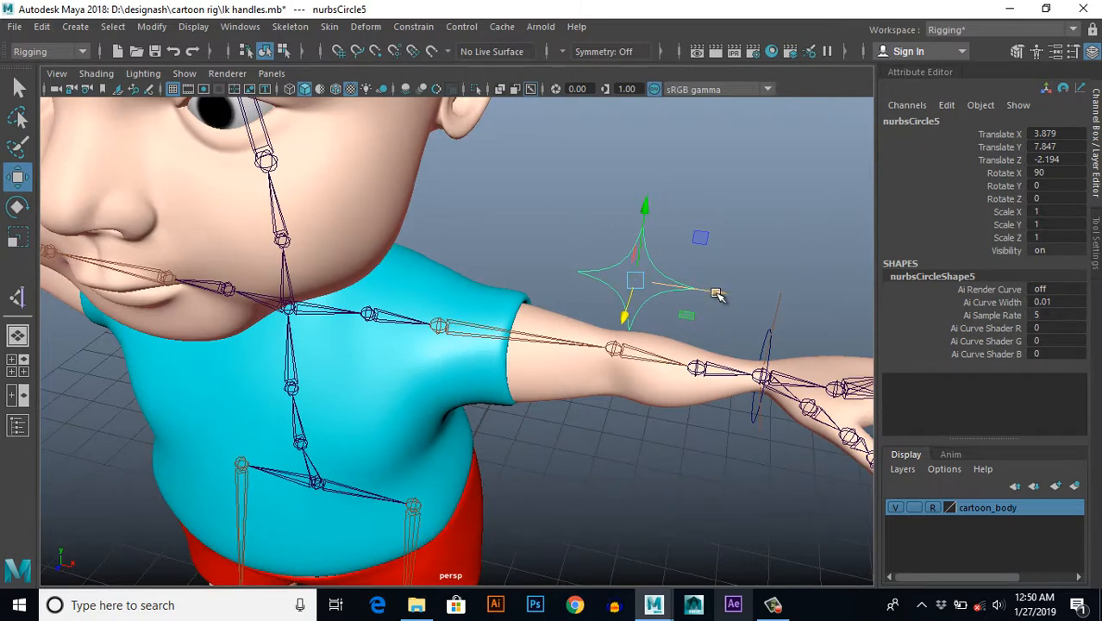
{"action": "left_click_drag", "start_coordinate": [717, 294], "coordinate": [501, 264]}
Step: Snap the duplicated star curve onto the left clavicle joint beside the spine
{"action": "left_click_drag", "start_coordinate": [488, 332], "coordinate": [470, 355], "text": "alt"}
{"action": "right_click_drag", "start_coordinate": [470, 354], "coordinate": [538, 353], "text": "alt"}
{"action": "left_click_drag", "start_coordinate": [538, 353], "coordinate": [509, 353], "text": "alt"}
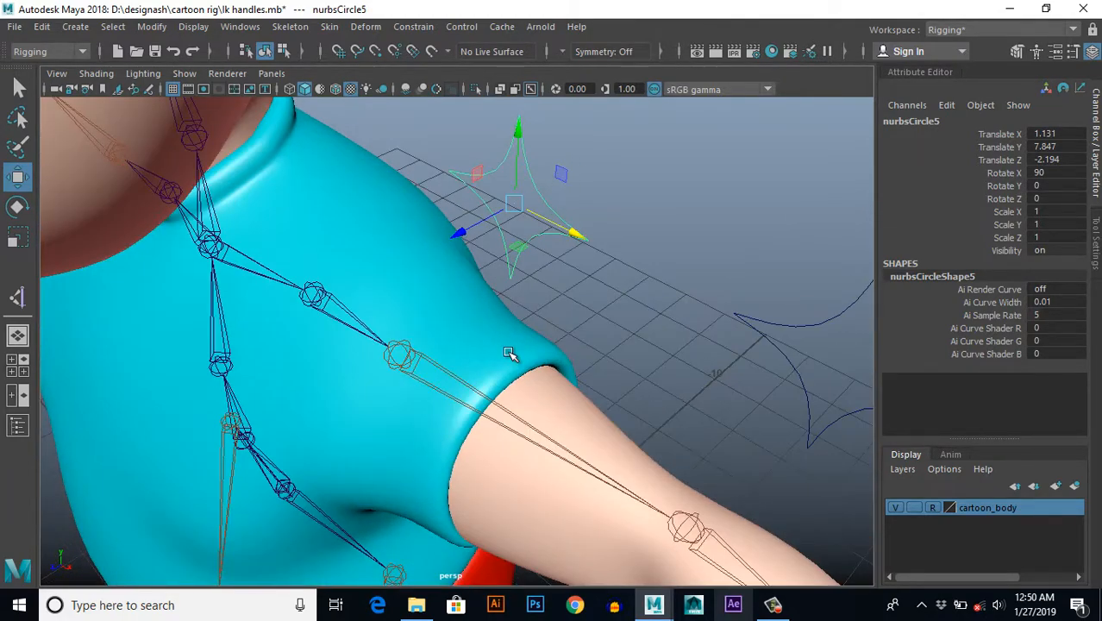
{"action": "key", "text": "v"}
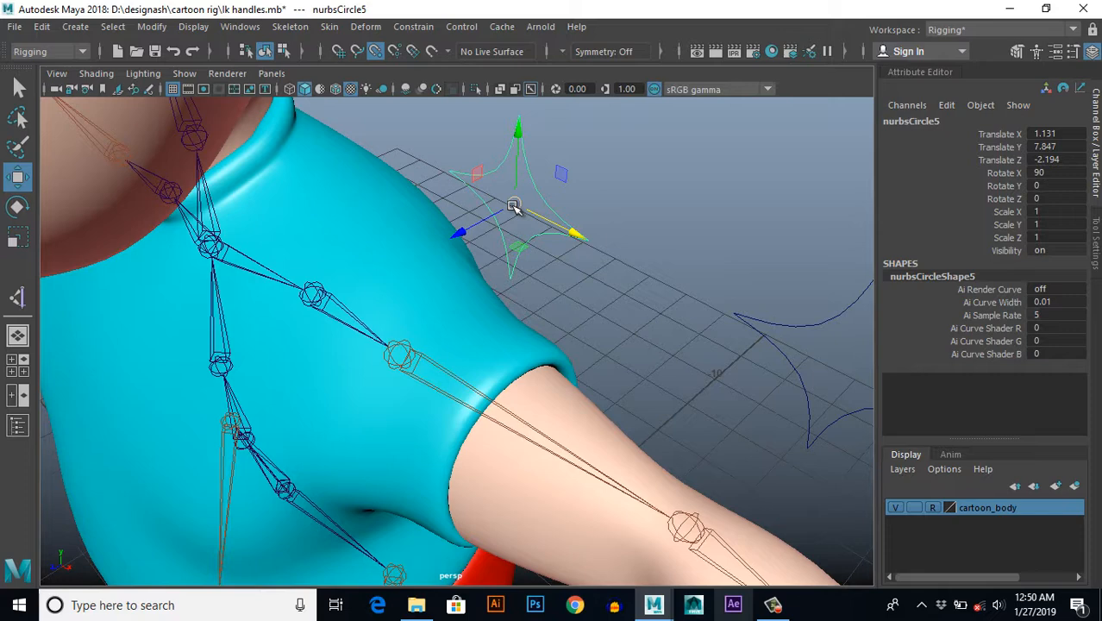
{"action": "left_click_drag", "start_coordinate": [513, 207], "coordinate": [291, 301]}
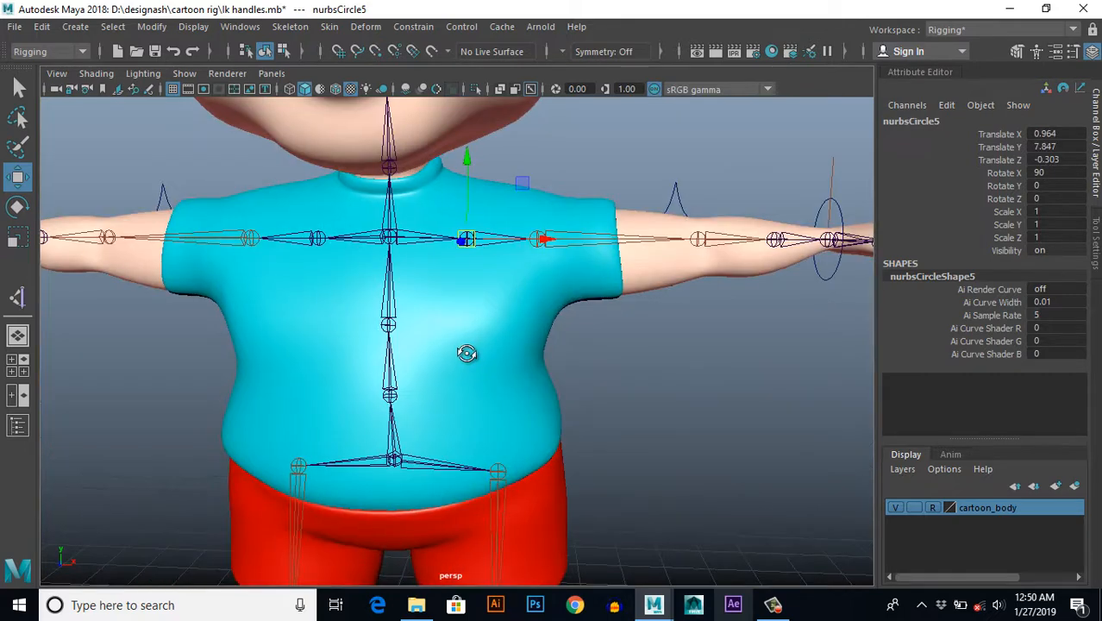
Step: Scale the left clavicle star curve down uniformly to about 0.525
{"action": "mouse_move", "coordinate": [455, 293]}
{"action": "left_mouse_down", "text": "alt"}
{"action": "mouse_move", "coordinate": [378, 323]}
{"action": "mouse_move", "coordinate": [464, 300]}
{"action": "left_mouse_up", "text": "alt"}
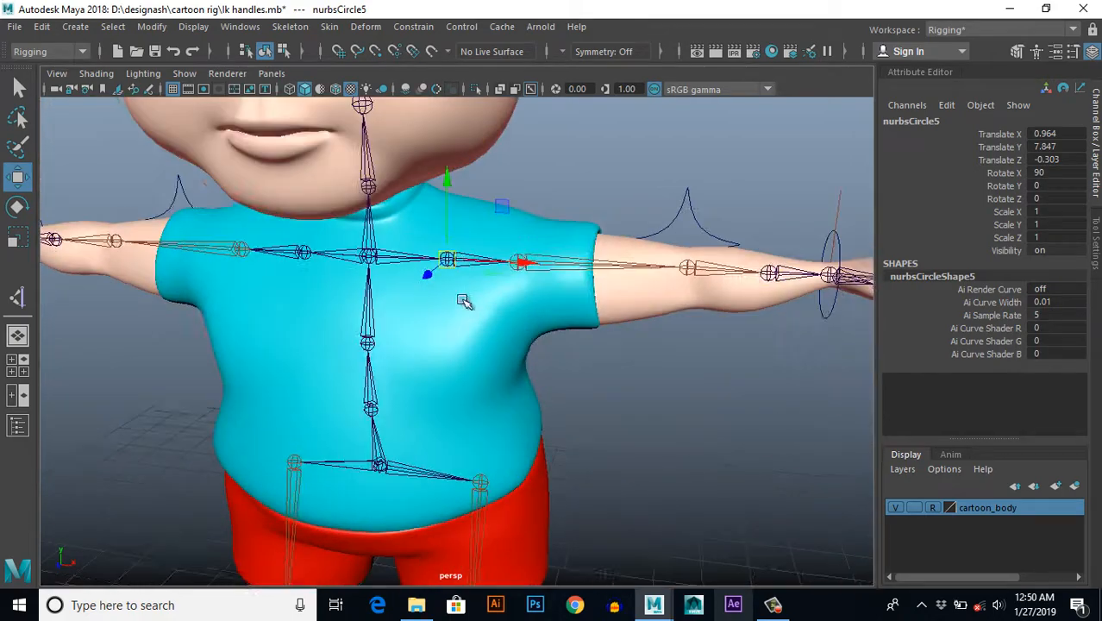
{"action": "key", "text": "space"}
{"action": "key", "text": "space"}
{"action": "scroll", "coordinate": [306, 426], "scroll_direction": "up", "scroll_amount": 2}
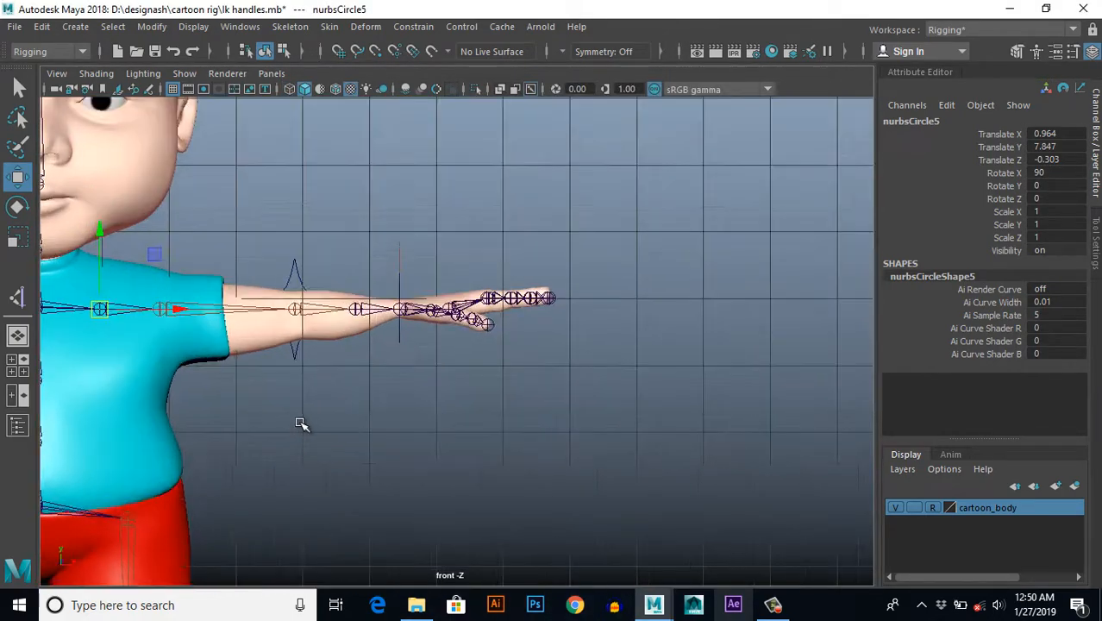
{"action": "middle_click_drag", "start_coordinate": [248, 413], "coordinate": [582, 419], "text": "alt"}
{"action": "key", "text": "4"}
{"action": "scroll", "coordinate": [537, 405], "scroll_direction": "up", "scroll_amount": 3}
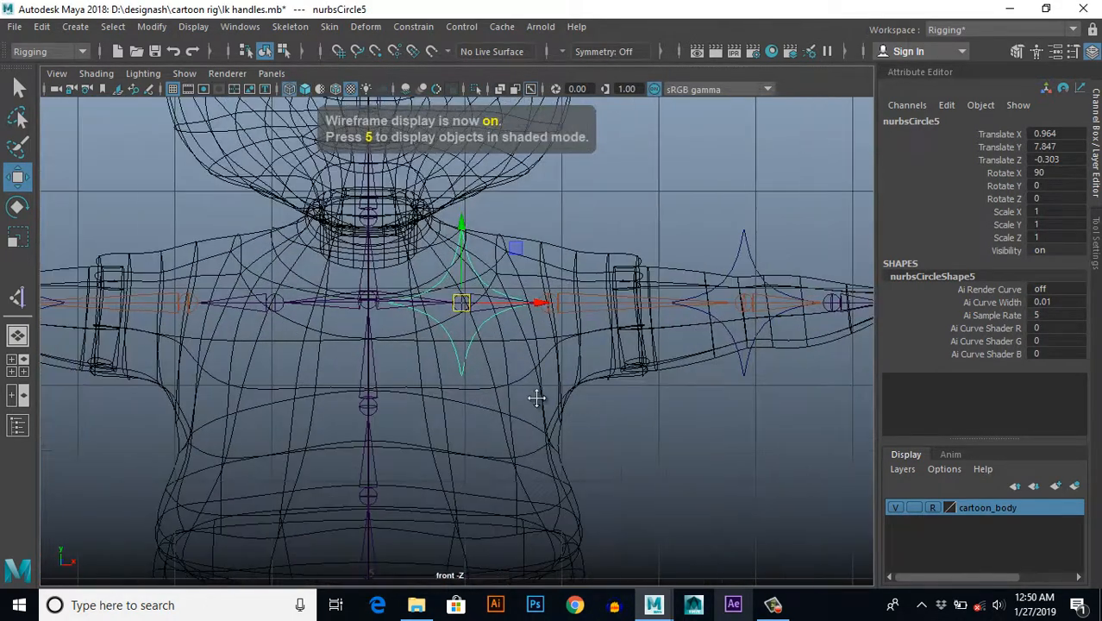
{"action": "middle_click_drag", "start_coordinate": [470, 396], "coordinate": [487, 431], "text": "alt"}
{"action": "scroll", "coordinate": [529, 416], "scroll_direction": "up", "scroll_amount": 2}
{"action": "scroll", "coordinate": [528, 416], "scroll_direction": "up", "scroll_amount": 1}
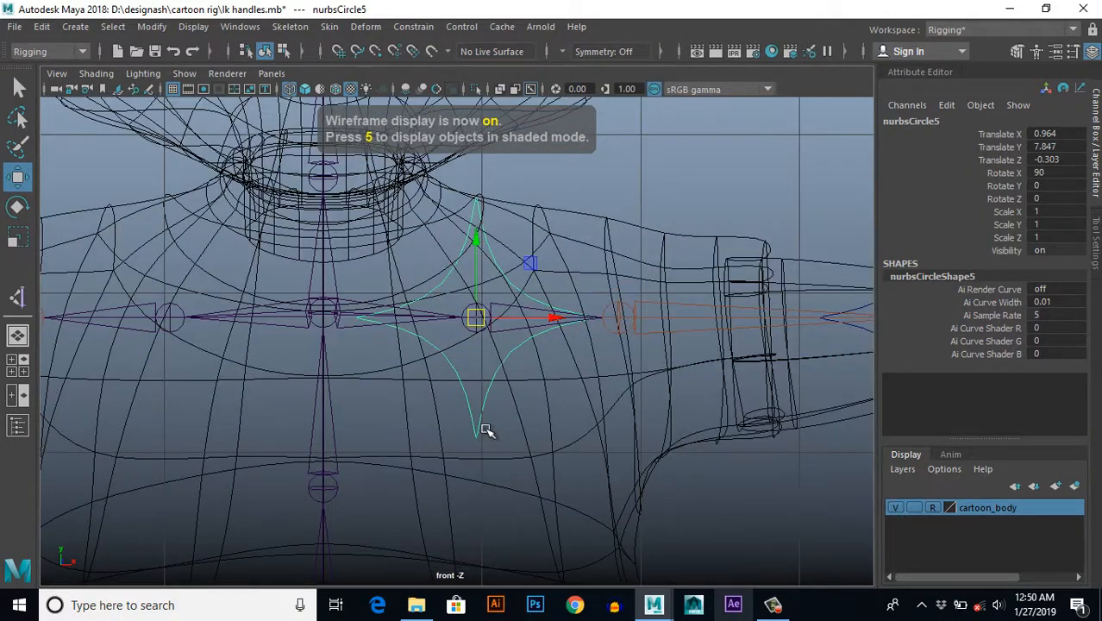
{"action": "key", "text": "r"}
{"action": "scroll", "coordinate": [485, 430], "scroll_direction": "up", "scroll_amount": 2}
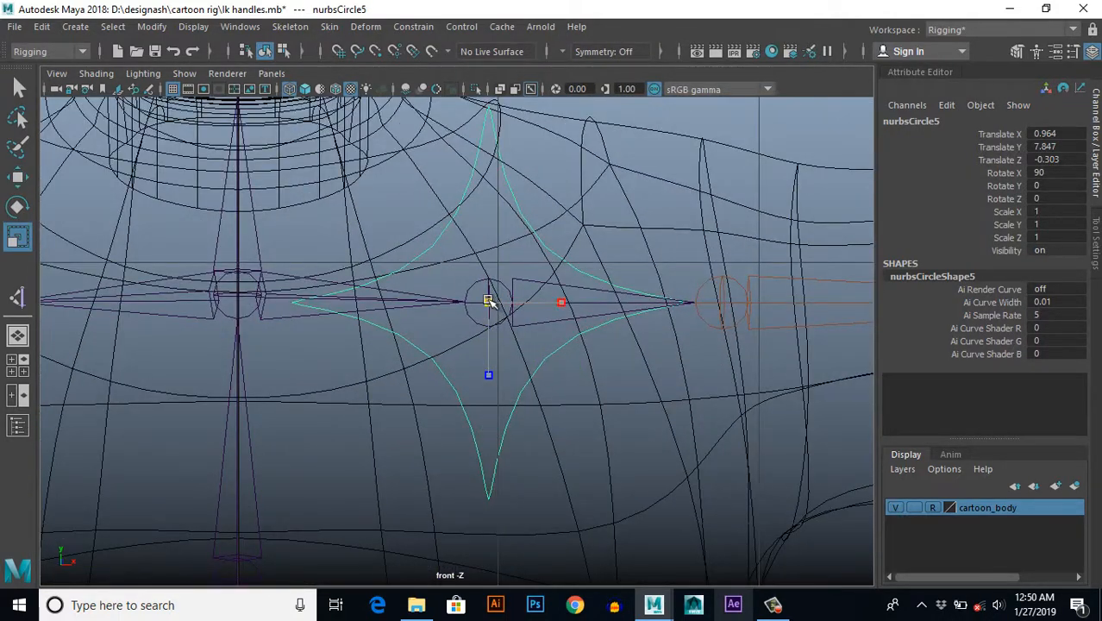
{"action": "left_click_drag", "start_coordinate": [488, 301], "coordinate": [328, 362]}
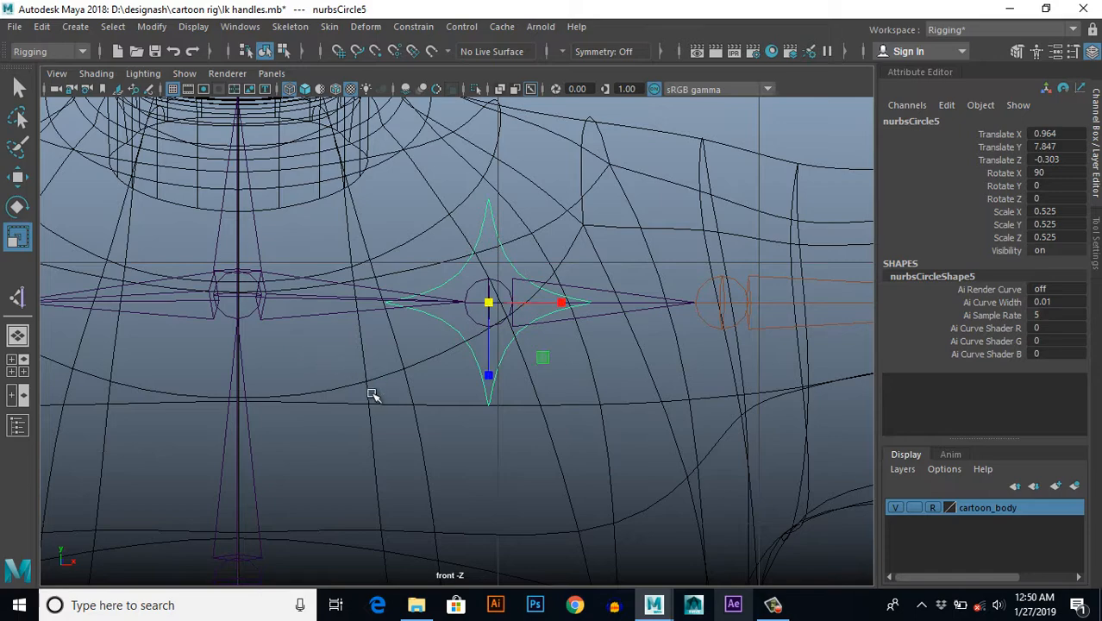
{"action": "scroll", "coordinate": [374, 397], "scroll_direction": "down", "scroll_amount": 3}
{"action": "scroll", "coordinate": [377, 398], "scroll_direction": "up", "scroll_amount": 2}
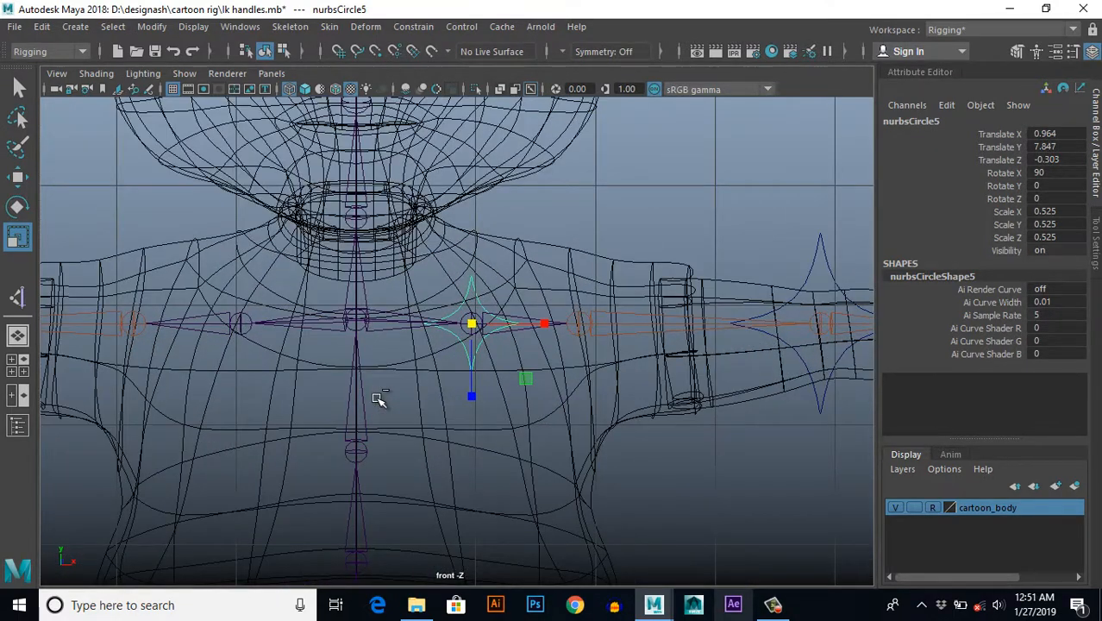
Step: Duplicate the left clavicle star curve and snap the copy onto the opposite clavicle joint
{"action": "key", "text": "w"}
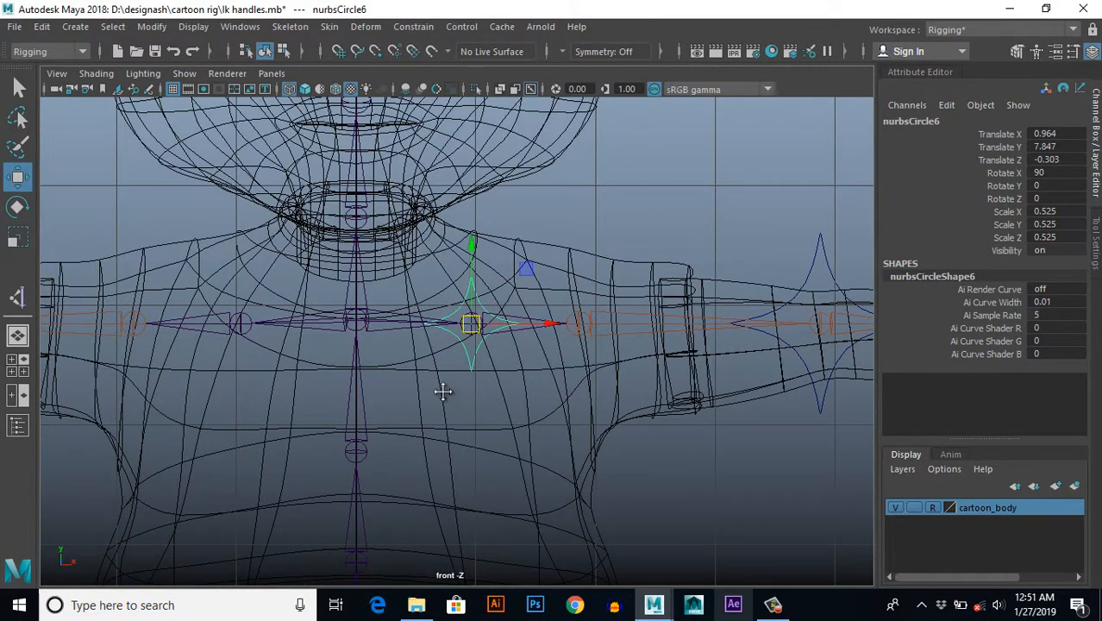
{"action": "scroll", "coordinate": [448, 389], "scroll_direction": "up", "scroll_amount": 2}
{"action": "middle_click_drag", "start_coordinate": [447, 389], "coordinate": [557, 378], "text": "alt"}
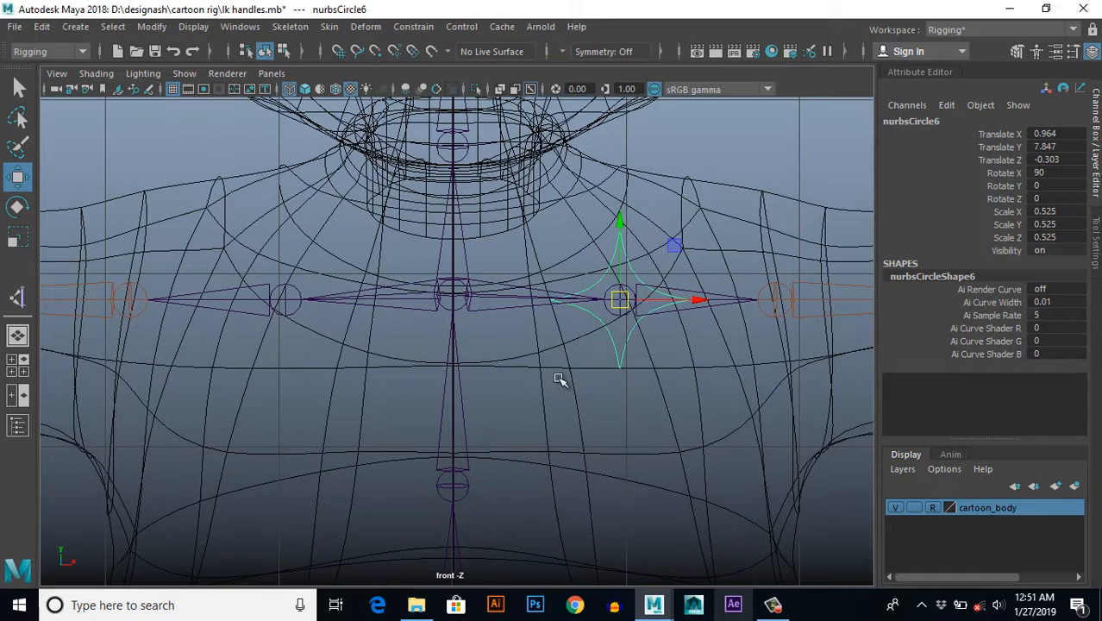
{"action": "key", "text": "v"}
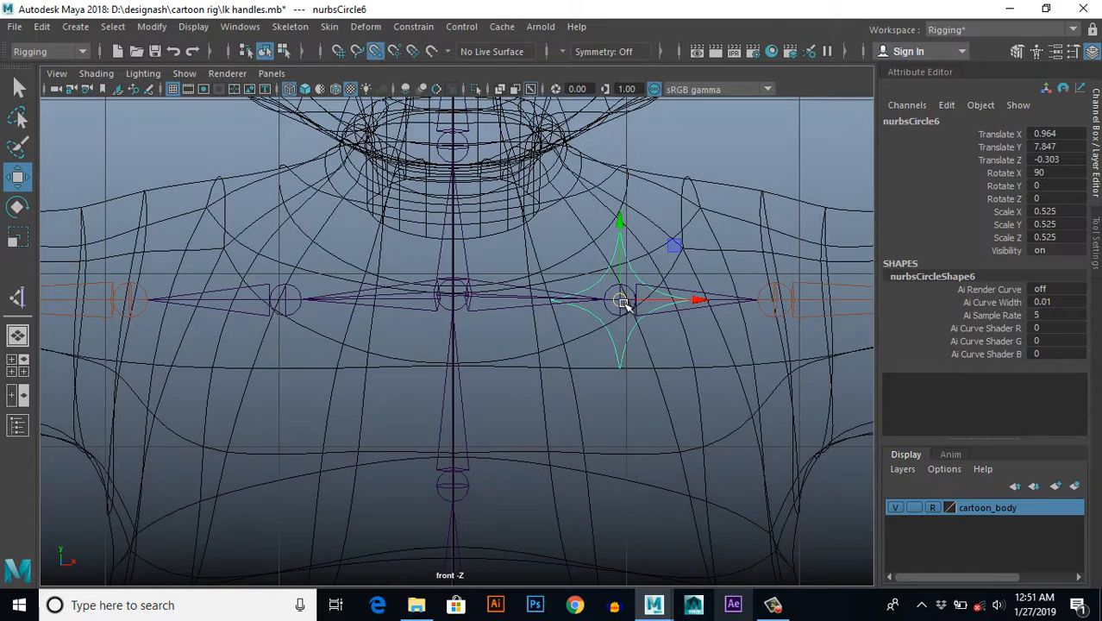
{"action": "left_click_drag", "start_coordinate": [621, 302], "coordinate": [292, 307]}
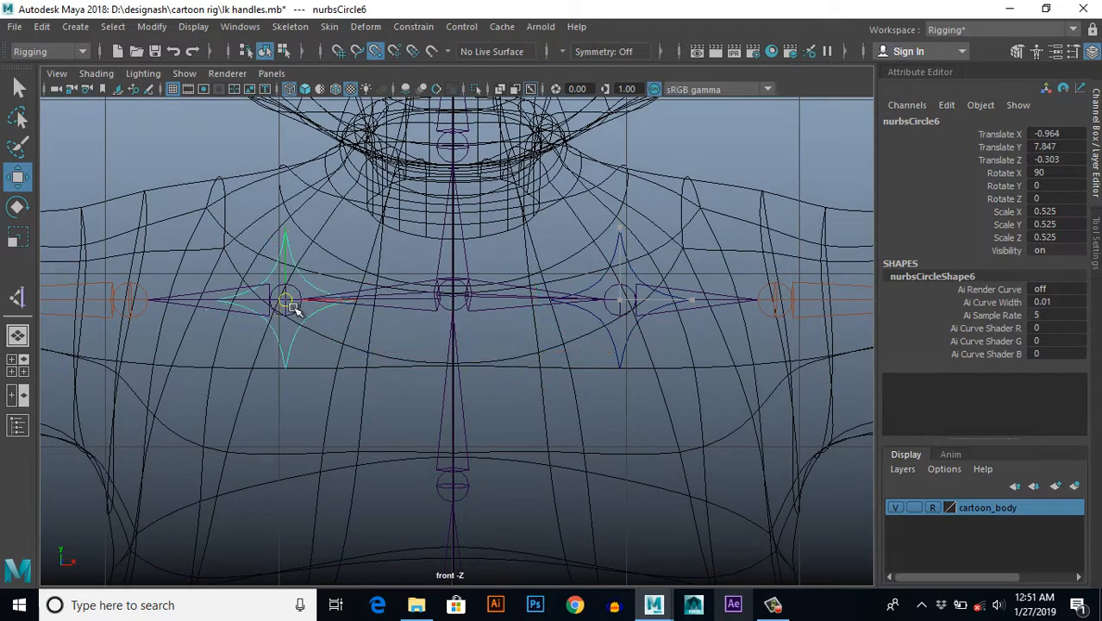
{"action": "scroll", "coordinate": [422, 360], "scroll_direction": "down", "scroll_amount": 5}
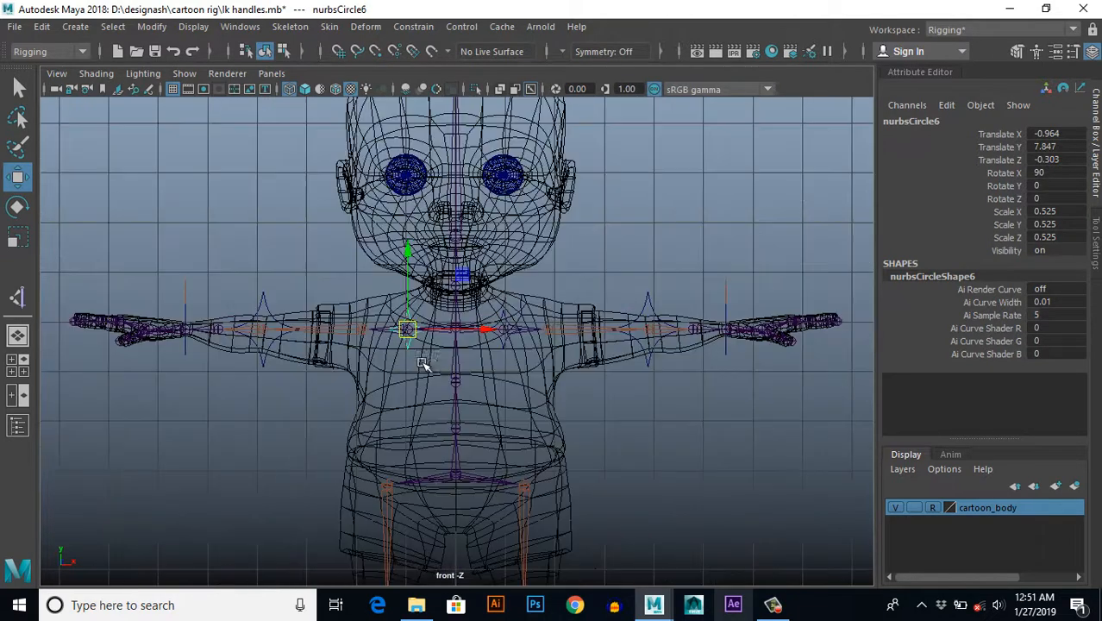
Step: Select both clavicle star curves and move them back behind the body to about -1.909 in Z
{"action": "scroll", "coordinate": [438, 367], "scroll_direction": "up", "scroll_amount": 3}
{"action": "left_click", "coordinate": [573, 354], "text": "shift"}
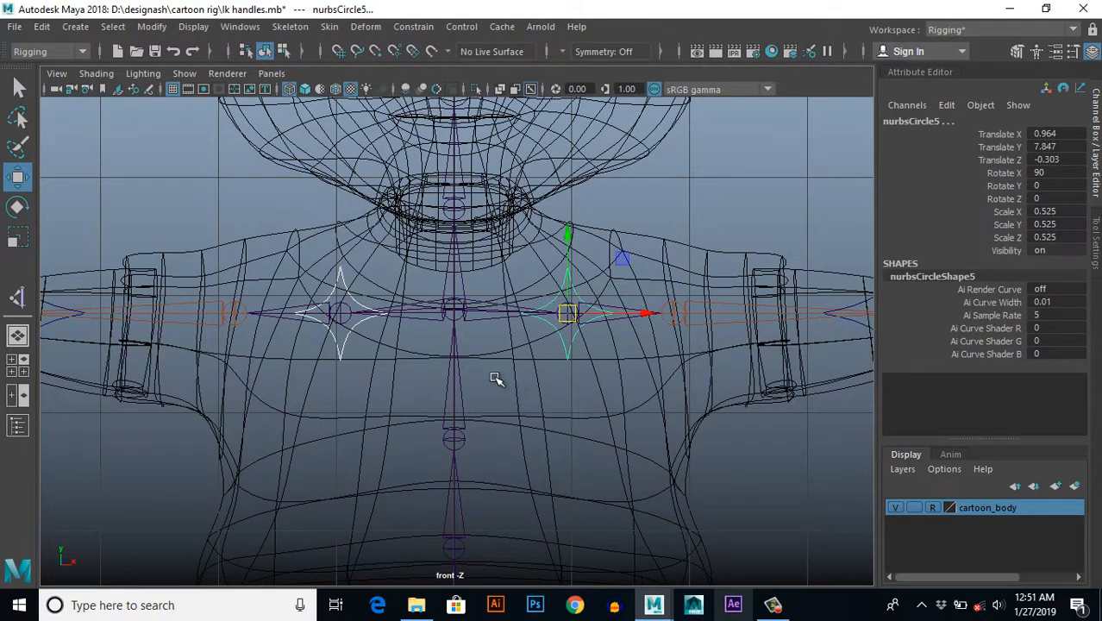
{"action": "key", "text": "space"}
{"action": "key", "text": "space"}
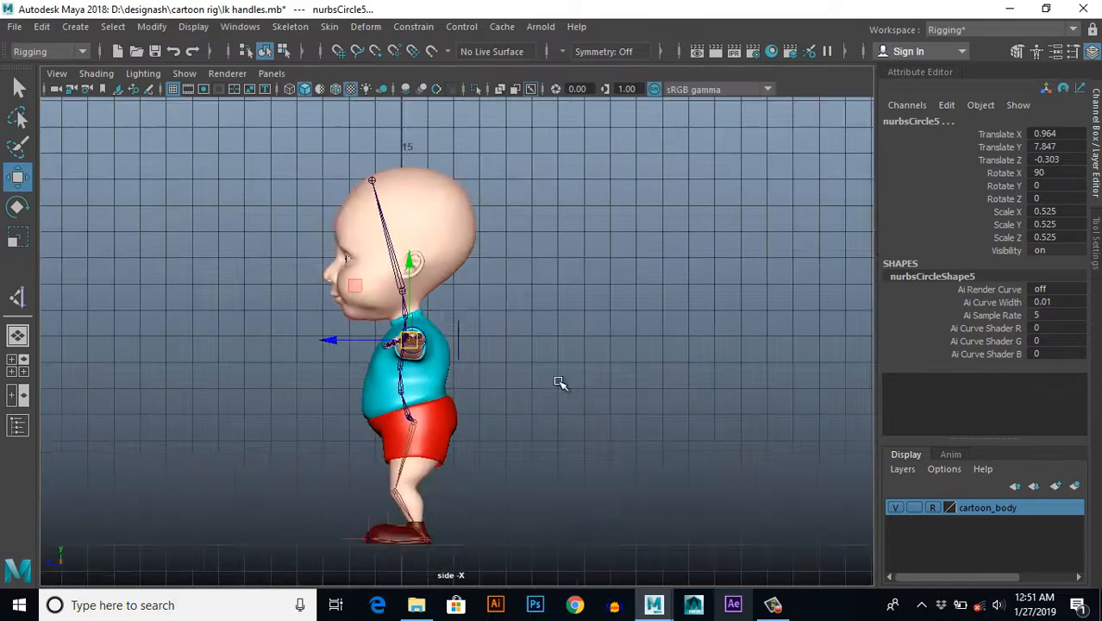
{"action": "scroll", "coordinate": [560, 381], "scroll_direction": "up", "scroll_amount": 5}
{"action": "scroll", "coordinate": [462, 362], "scroll_direction": "up", "scroll_amount": 1}
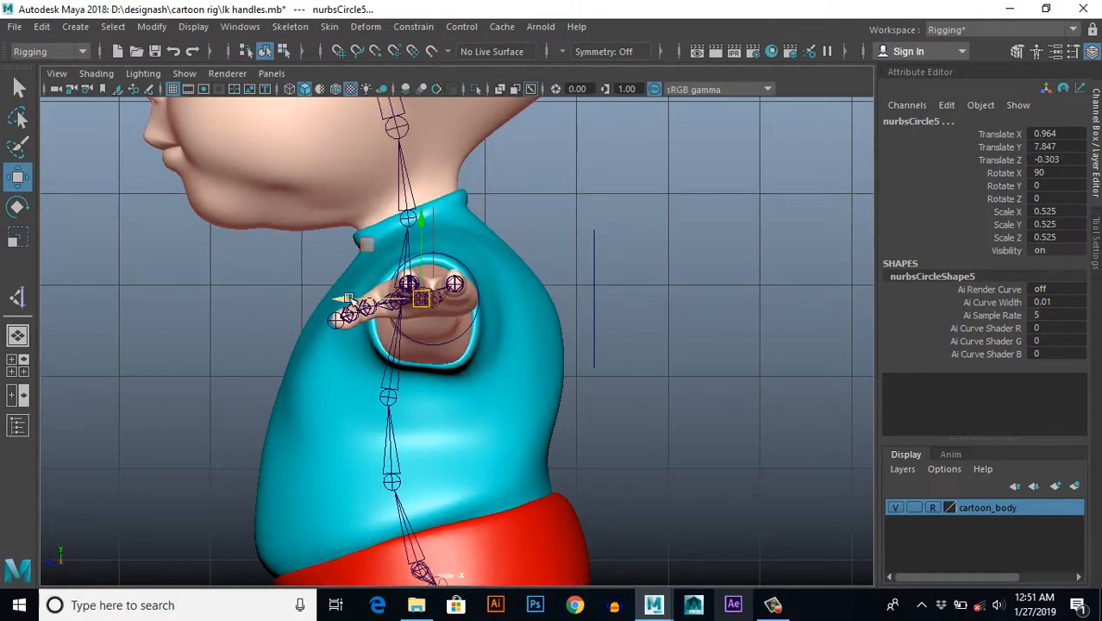
{"action": "left_click_drag", "start_coordinate": [346, 299], "coordinate": [492, 312]}
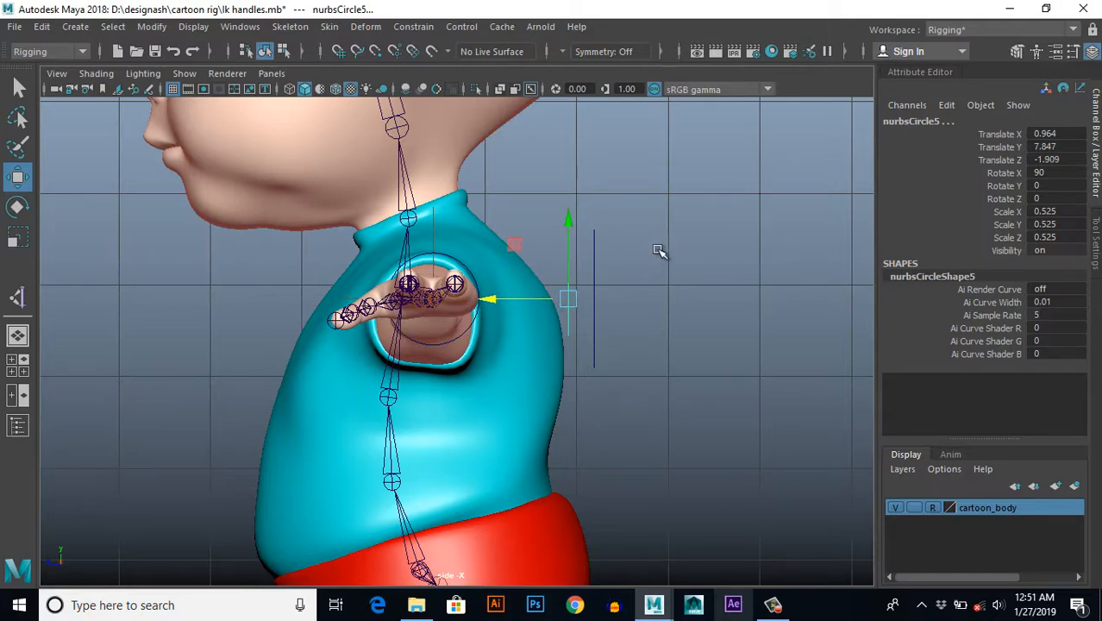
Step: Snap the pivot of the left clavicle star curve onto the left clavicle joint, leaving the curve behind the shoulder
{"action": "key", "text": "space"}
{"action": "key", "text": "space"}
{"action": "left_click_drag", "start_coordinate": [651, 260], "coordinate": [443, 346], "text": "alt"}
{"action": "left_click", "coordinate": [601, 357]}
{"action": "scroll", "coordinate": [522, 380], "scroll_direction": "up", "scroll_amount": 3}
{"action": "left_click_drag", "start_coordinate": [502, 388], "coordinate": [456, 376], "text": "alt"}
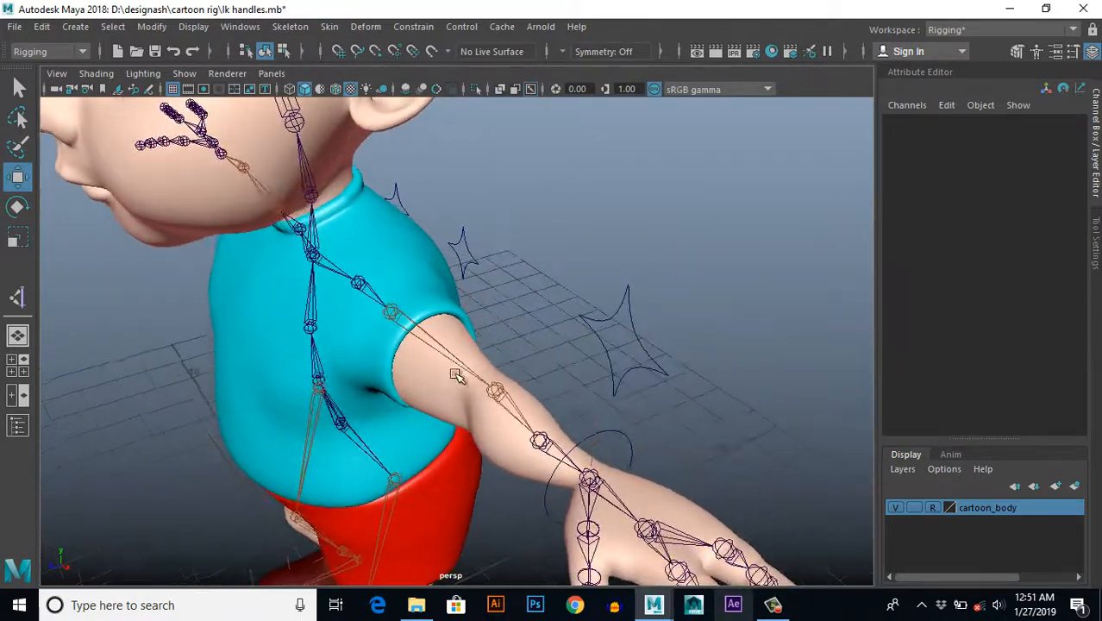
{"action": "scroll", "coordinate": [456, 376], "scroll_direction": "up", "scroll_amount": 3}
{"action": "middle_click_drag", "start_coordinate": [456, 376], "coordinate": [485, 357], "text": "alt"}
{"action": "scroll", "coordinate": [482, 348], "scroll_direction": "up", "scroll_amount": 2}
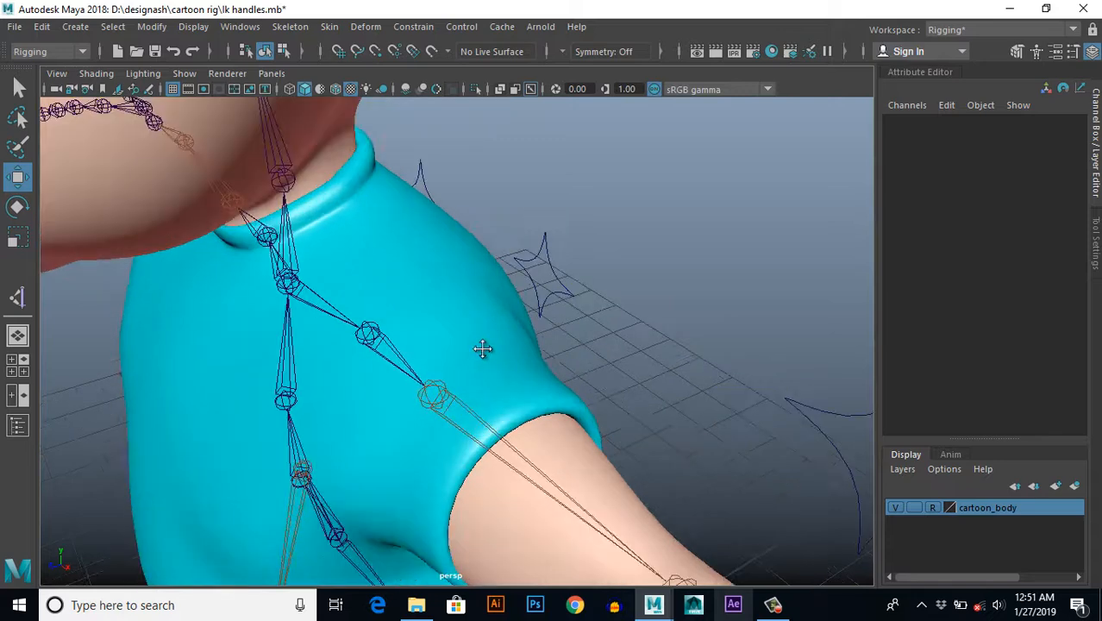
{"action": "left_click_drag", "start_coordinate": [482, 349], "coordinate": [488, 360], "text": "alt"}
{"action": "left_click_drag", "start_coordinate": [568, 347], "coordinate": [576, 344], "text": "alt"}
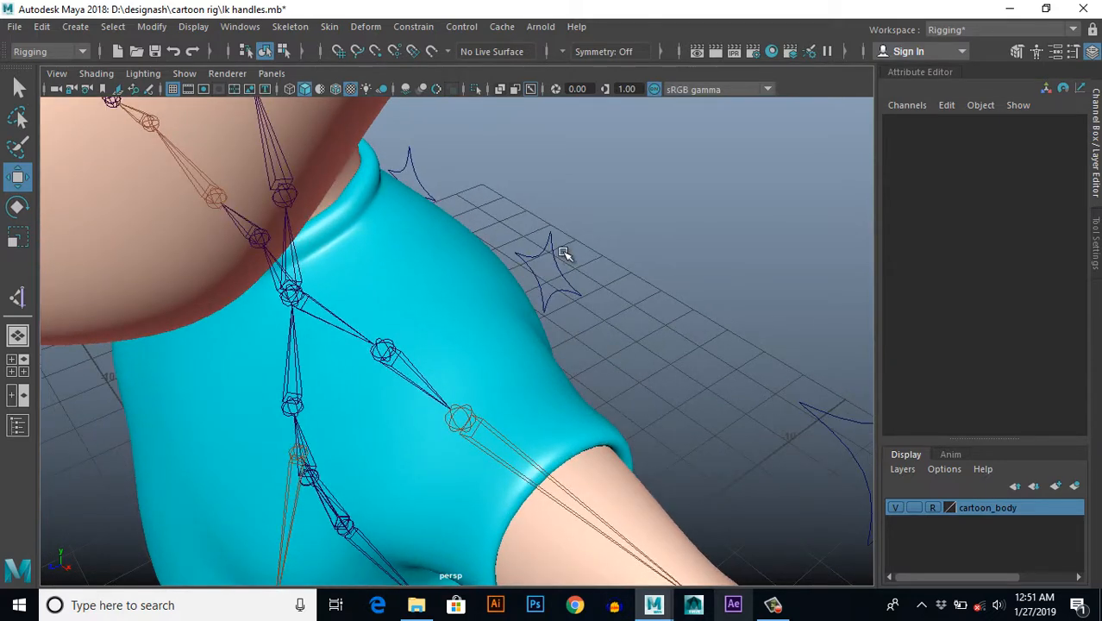
{"action": "left_click", "coordinate": [552, 241]}
{"action": "left_click_drag", "start_coordinate": [559, 246], "coordinate": [578, 336], "text": "alt"}
{"action": "key", "text": "d"}
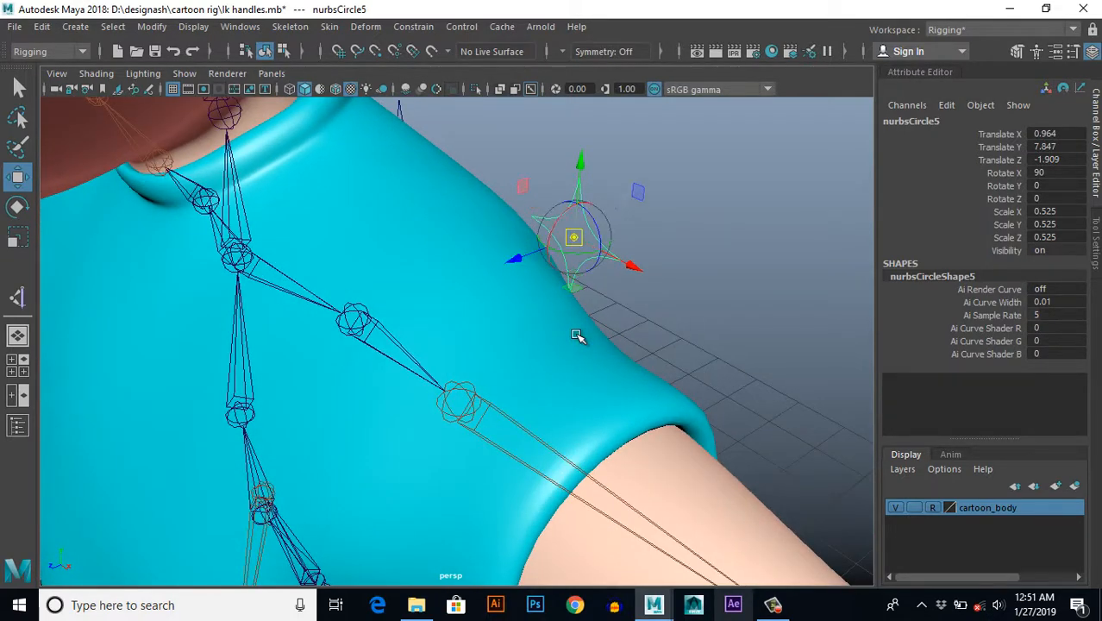
{"action": "key", "text": "v"}
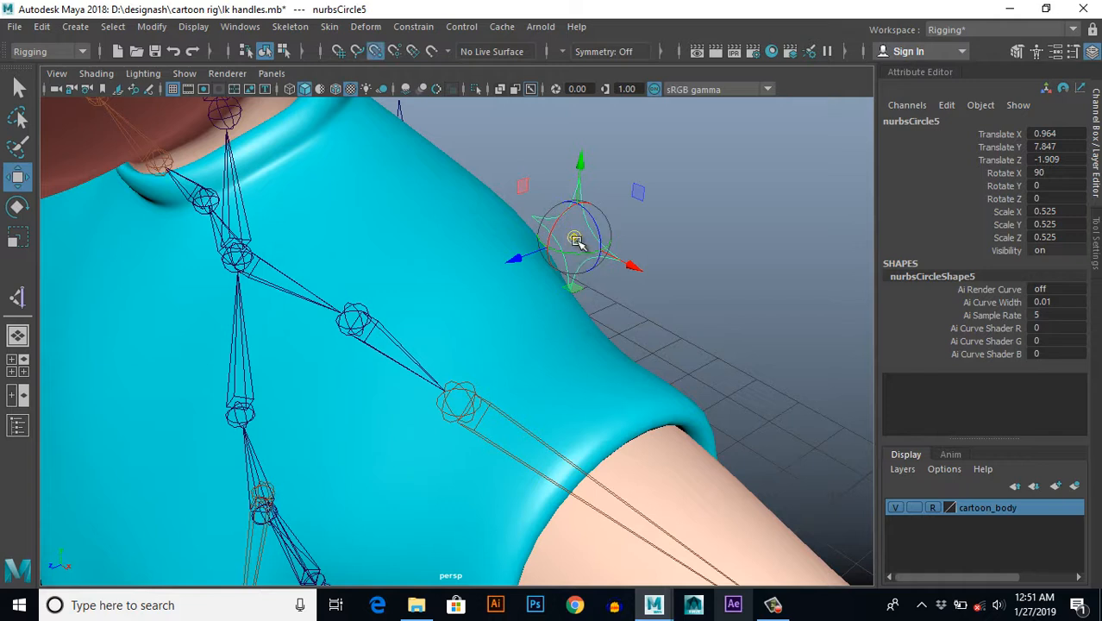
{"action": "left_click_drag", "start_coordinate": [574, 238], "coordinate": [361, 314]}
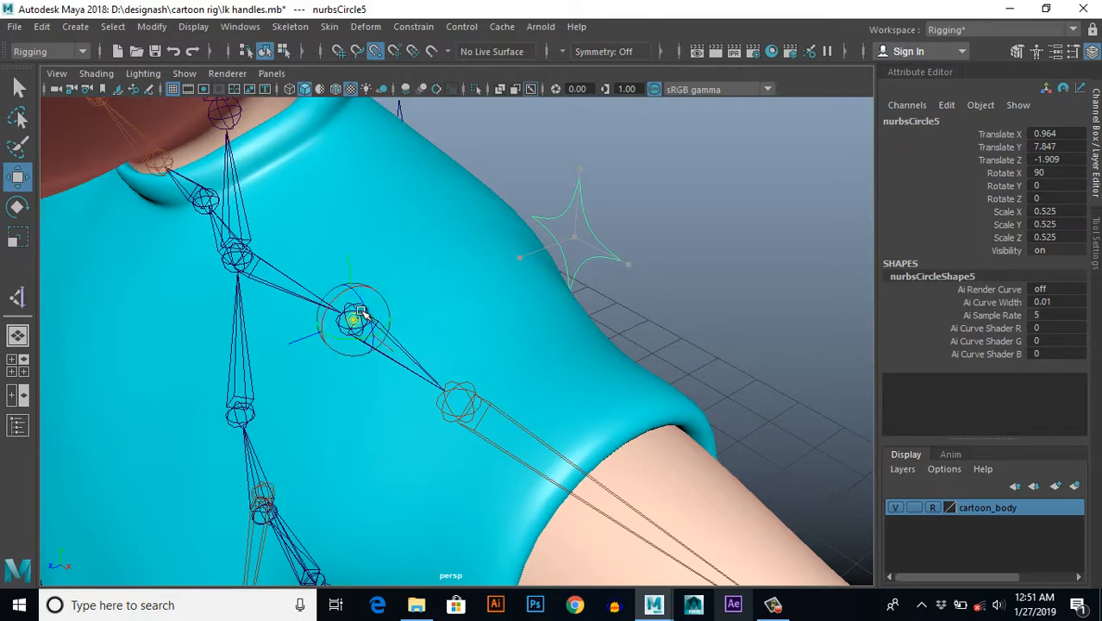
Step: Snap the pivot of the right clavicle star curve onto the right clavicle joint
{"action": "left_click_drag", "start_coordinate": [547, 327], "coordinate": [481, 380], "text": "alt"}
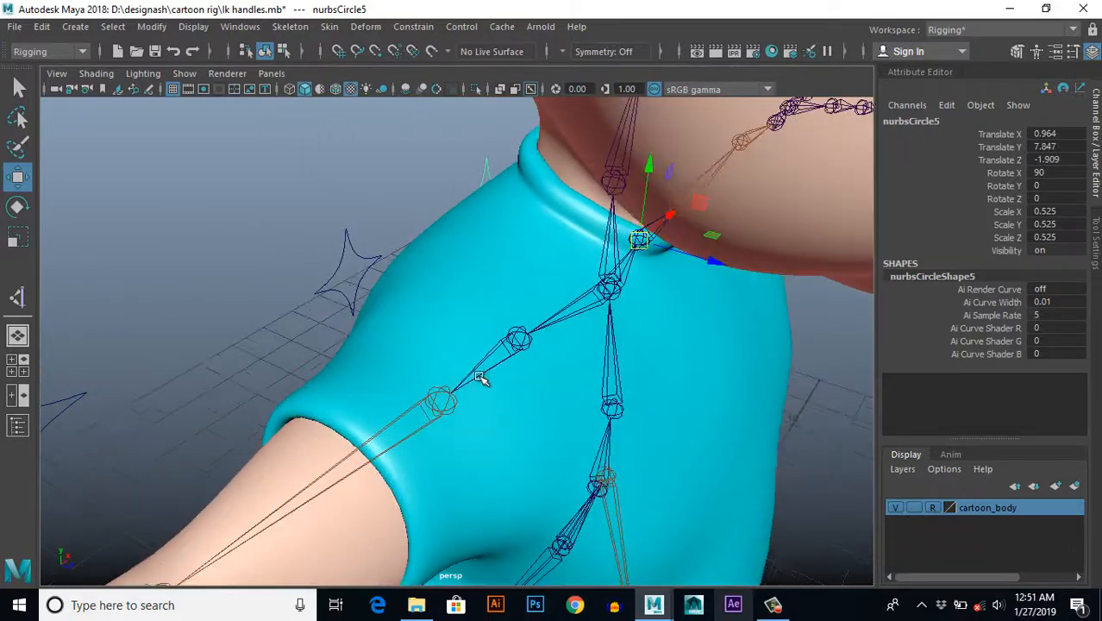
{"action": "left_click", "coordinate": [349, 244]}
{"action": "left_click_drag", "start_coordinate": [354, 321], "coordinate": [264, 295], "text": "alt"}
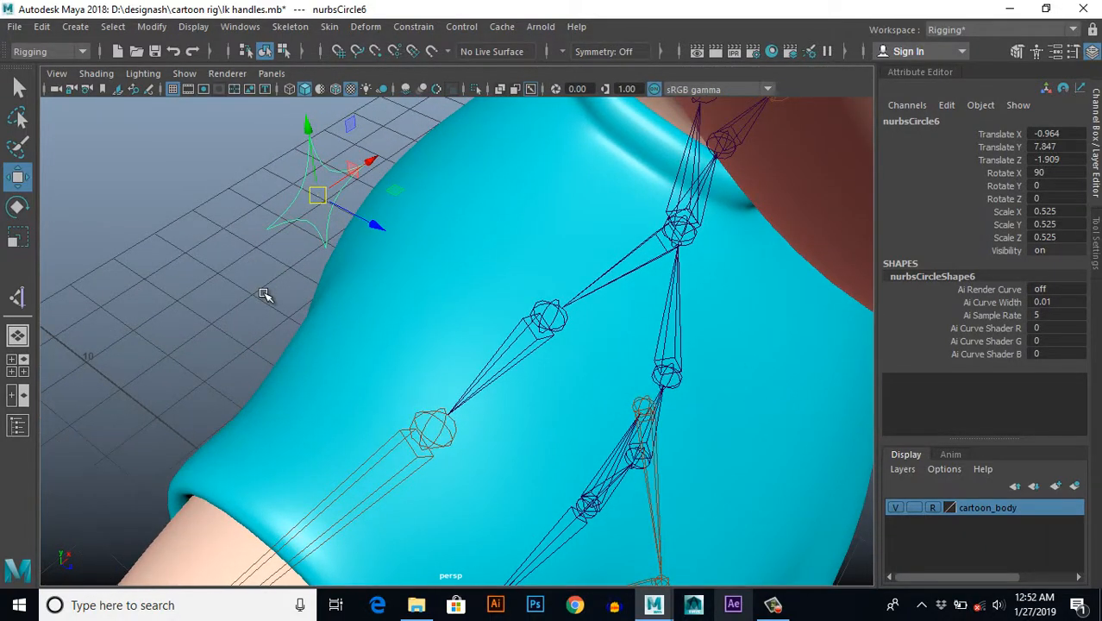
{"action": "key", "text": "d"}
{"action": "key", "text": "v"}
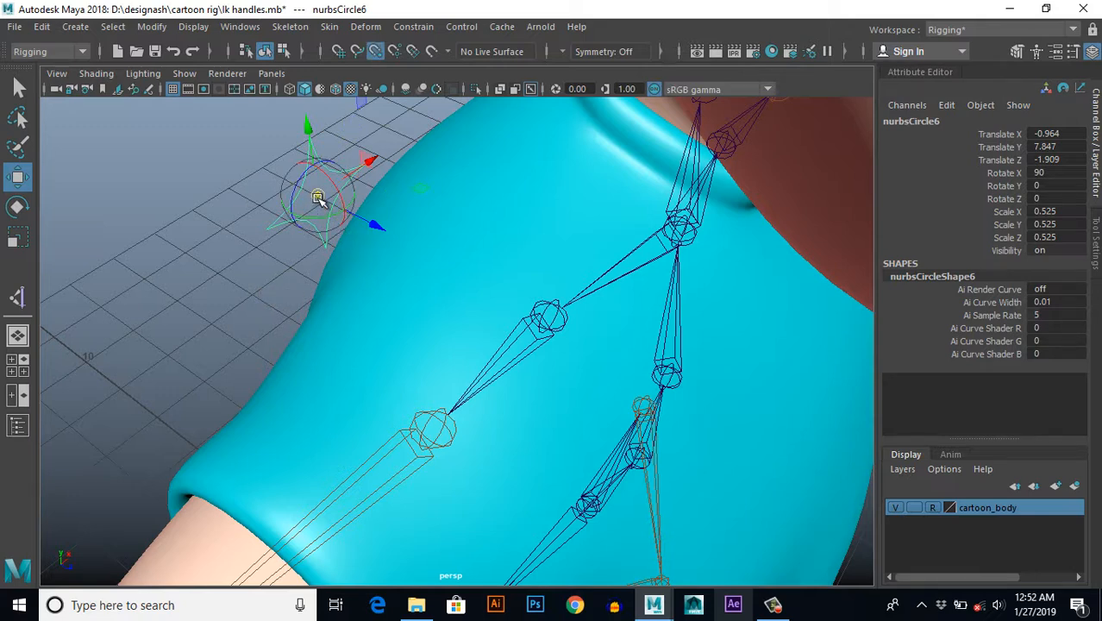
{"action": "left_click_drag", "start_coordinate": [317, 197], "coordinate": [429, 276]}
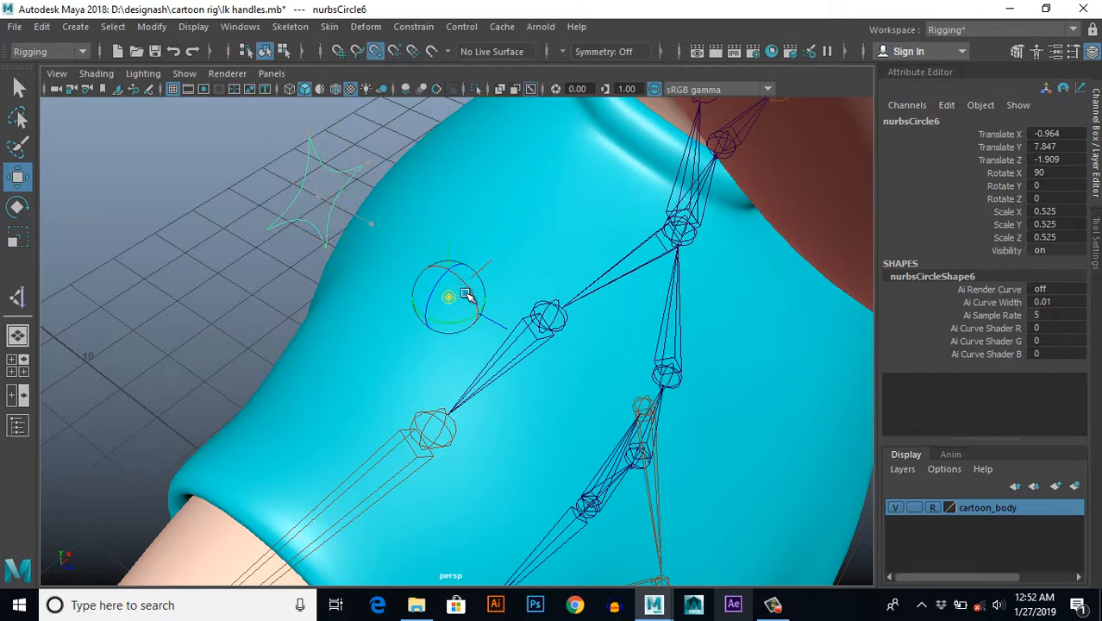
{"action": "left_click_drag", "start_coordinate": [507, 311], "coordinate": [458, 379]}
Step: Clear the selection and examine the wrist, elbow and clavicle controls around the whole character
{"action": "scroll", "coordinate": [612, 389], "scroll_direction": "down", "scroll_amount": 7}
{"action": "left_click", "coordinate": [647, 438]}
{"action": "left_click_drag", "start_coordinate": [646, 438], "coordinate": [593, 385], "text": "alt"}
{"action": "scroll", "coordinate": [562, 375], "scroll_direction": "down", "scroll_amount": 5}
{"action": "scroll", "coordinate": [595, 380], "scroll_direction": "up", "scroll_amount": 5}
{"action": "scroll", "coordinate": [608, 380], "scroll_direction": "down", "scroll_amount": 3}
{"action": "scroll", "coordinate": [593, 384], "scroll_direction": "up", "scroll_amount": 2}
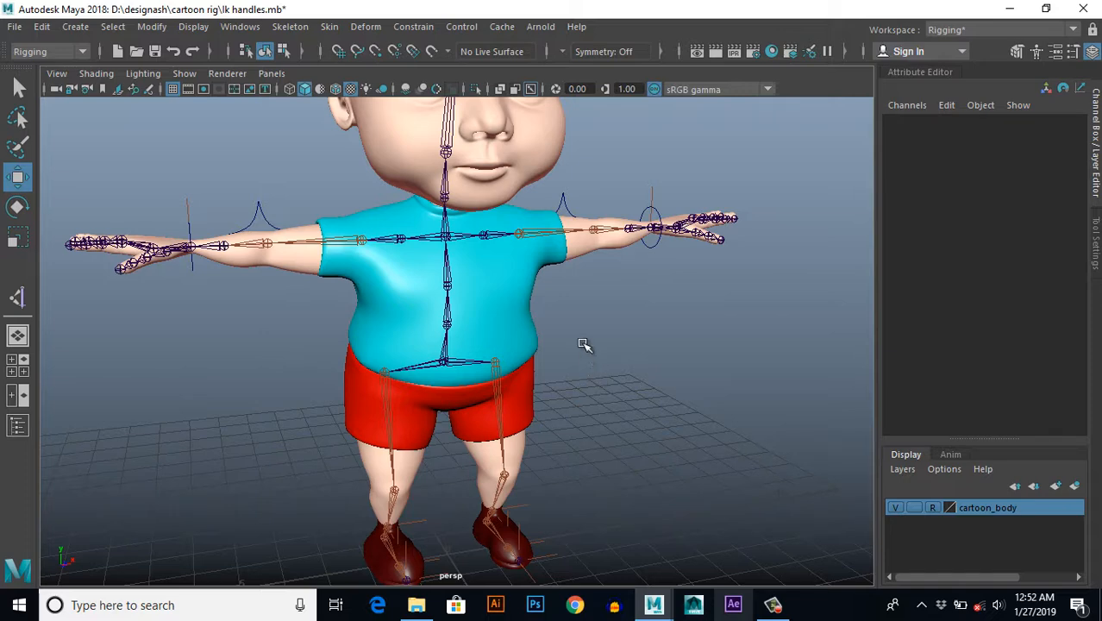
{"action": "scroll", "coordinate": [569, 353], "scroll_direction": "down", "scroll_amount": 4}
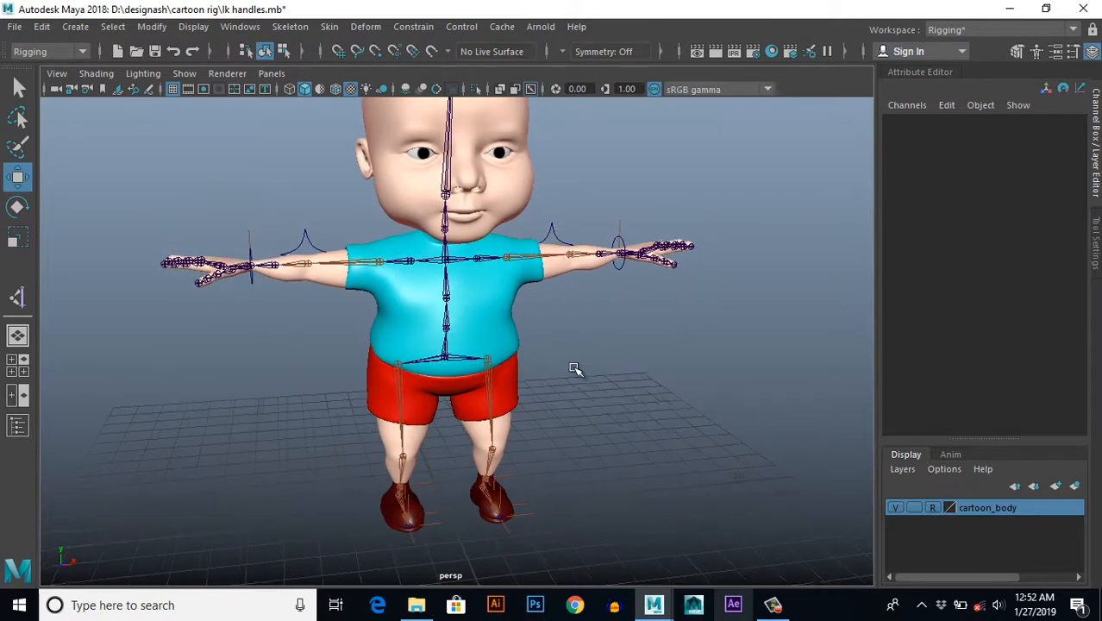
{"action": "left_click_drag", "start_coordinate": [574, 369], "coordinate": [552, 382], "text": "alt"}
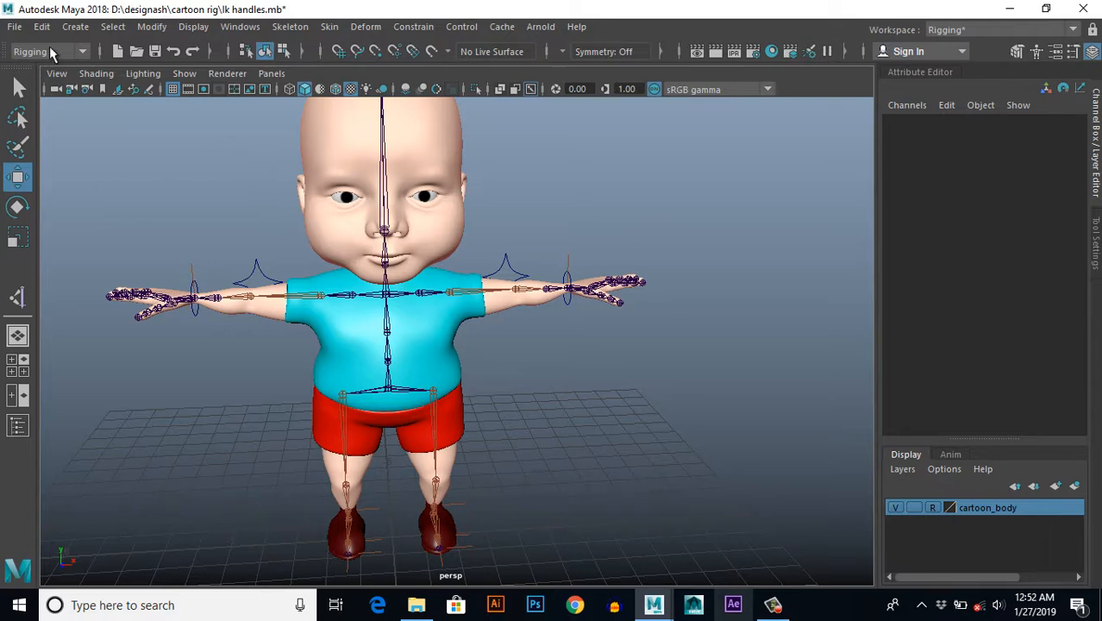
Step: Create a polygon cube on the grid beside the character, about 2.021 wide, 1.475 high and 2.591 deep
{"action": "left_click", "coordinate": [74, 28]}
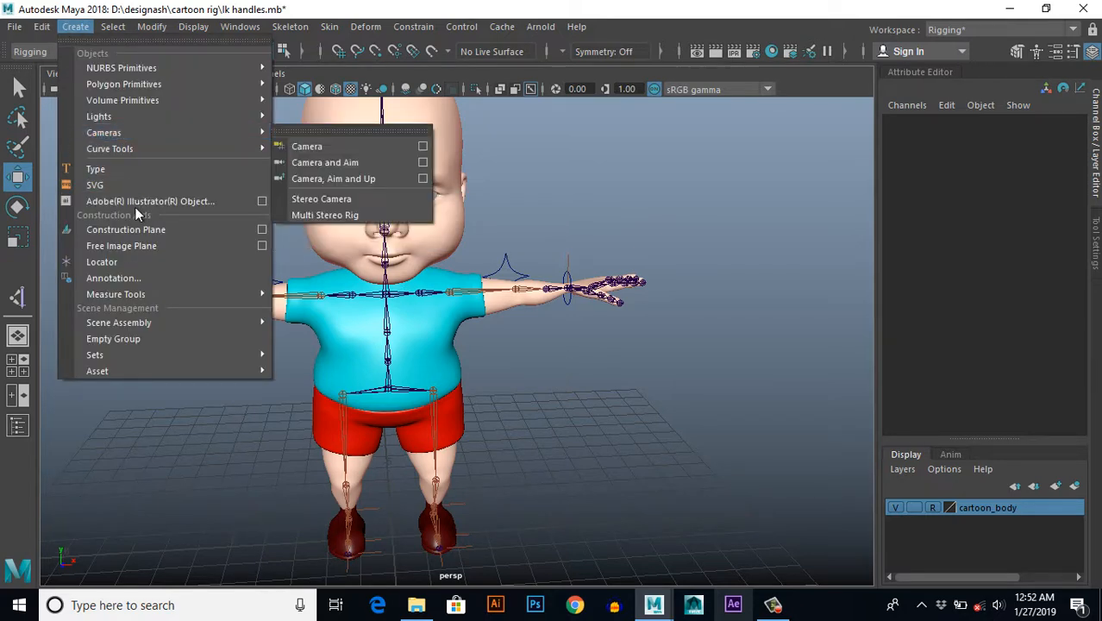
{"action": "mouse_move", "coordinate": [172, 84]}
{"action": "left_click", "coordinate": [317, 118]}
{"action": "middle_click_drag", "start_coordinate": [517, 396], "coordinate": [493, 319], "text": "alt"}
{"action": "left_click_drag", "start_coordinate": [551, 449], "coordinate": [562, 458], "text": "alt"}
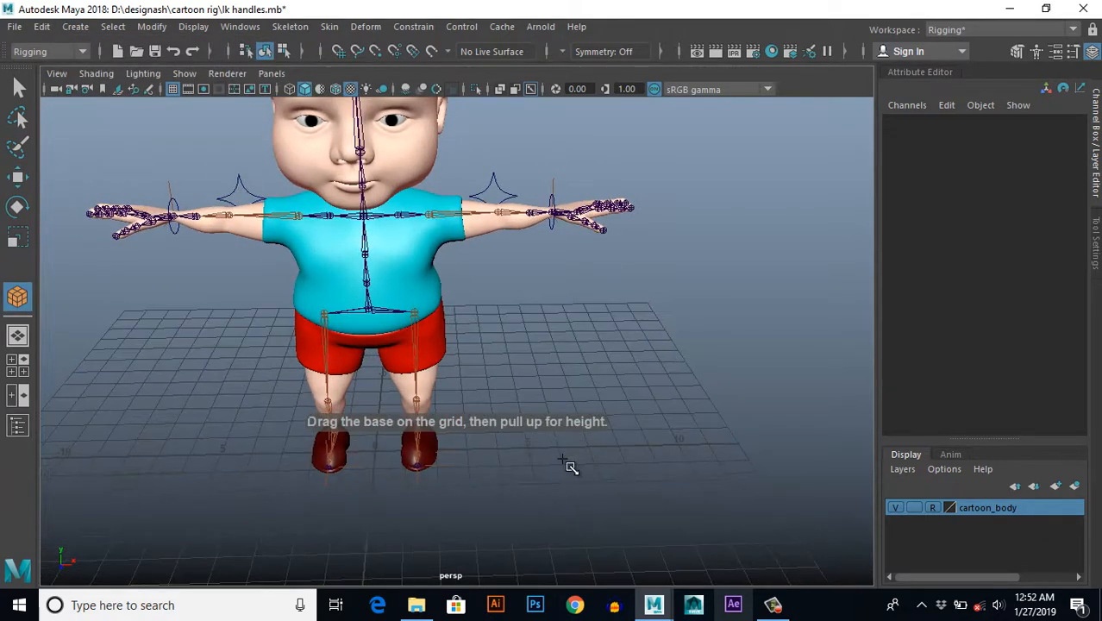
{"action": "left_click_drag", "start_coordinate": [608, 431], "coordinate": [685, 381]}
{"action": "left_click_drag", "start_coordinate": [588, 401], "coordinate": [536, 396], "text": "alt"}
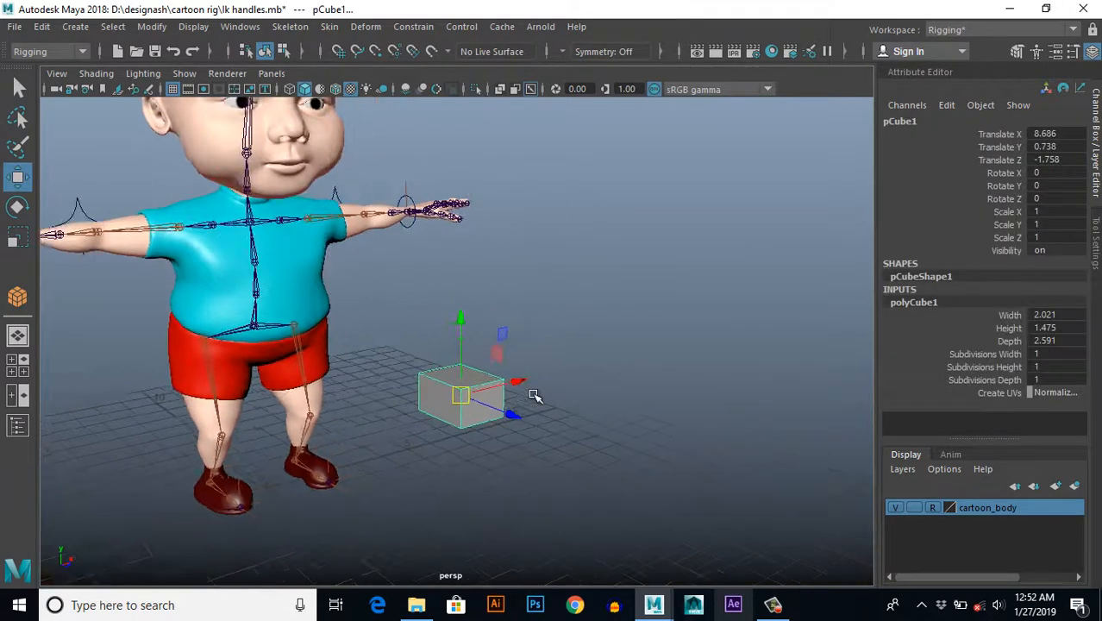
Step: Scale the cube's height to about 1.36 in Y
{"action": "right_click_drag", "start_coordinate": [537, 396], "coordinate": [545, 417], "text": "alt"}
{"action": "left_click_drag", "start_coordinate": [546, 417], "coordinate": [505, 374], "text": "alt"}
{"action": "key", "text": "r"}
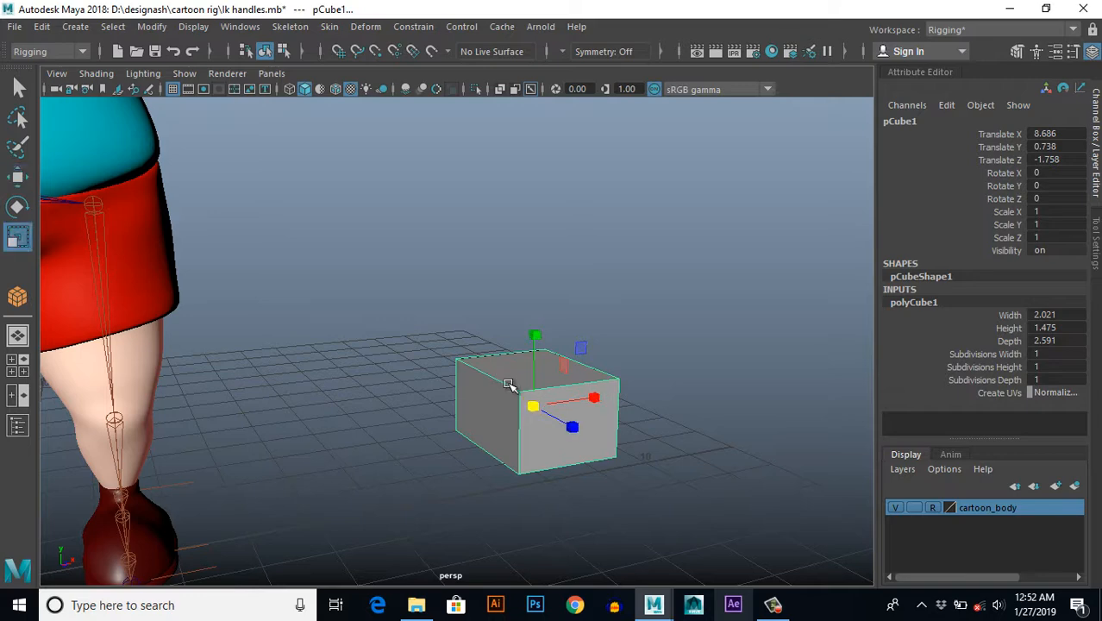
{"action": "left_click_drag", "start_coordinate": [535, 336], "coordinate": [533, 311]}
{"action": "left_click_drag", "start_coordinate": [507, 429], "coordinate": [392, 392], "text": "alt"}
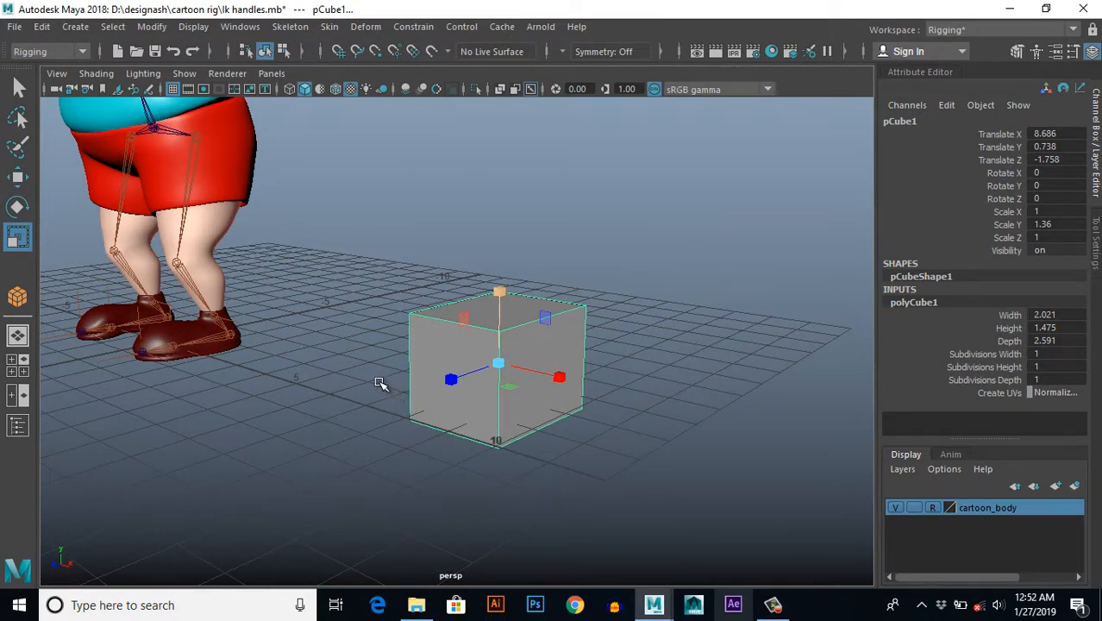
{"action": "middle_click_drag", "start_coordinate": [358, 369], "coordinate": [356, 352], "text": "alt"}
{"action": "scroll", "coordinate": [355, 353], "scroll_direction": "up", "scroll_amount": 2}
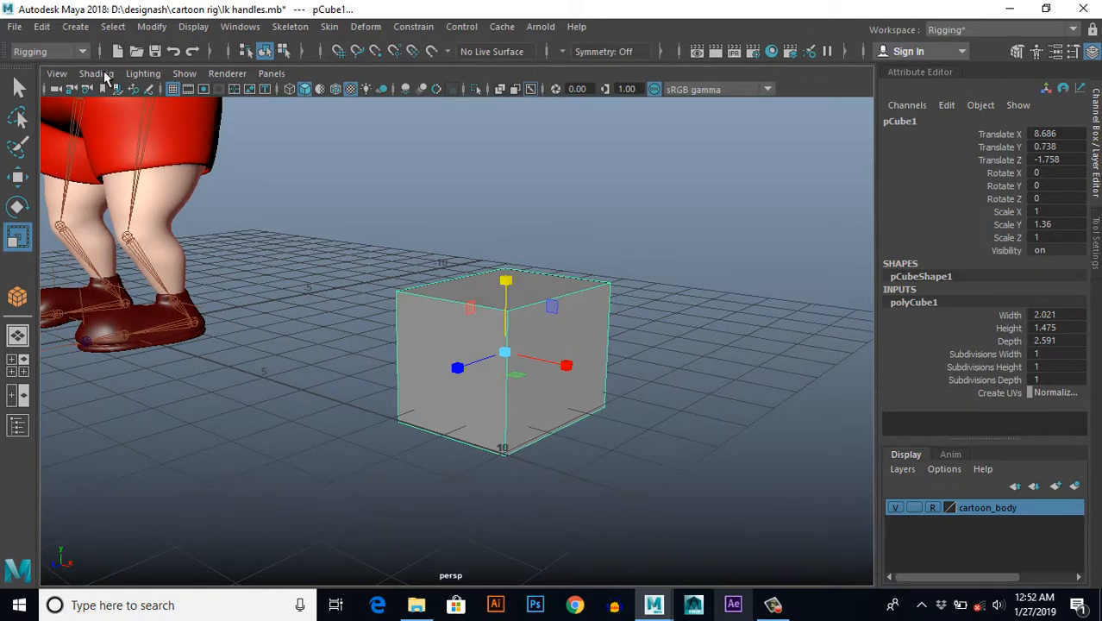
Step: Start the CV Curve Tool with the curve degree set to 1 Linear, ready to trace the polygon cube
{"action": "left_click", "coordinate": [76, 27]}
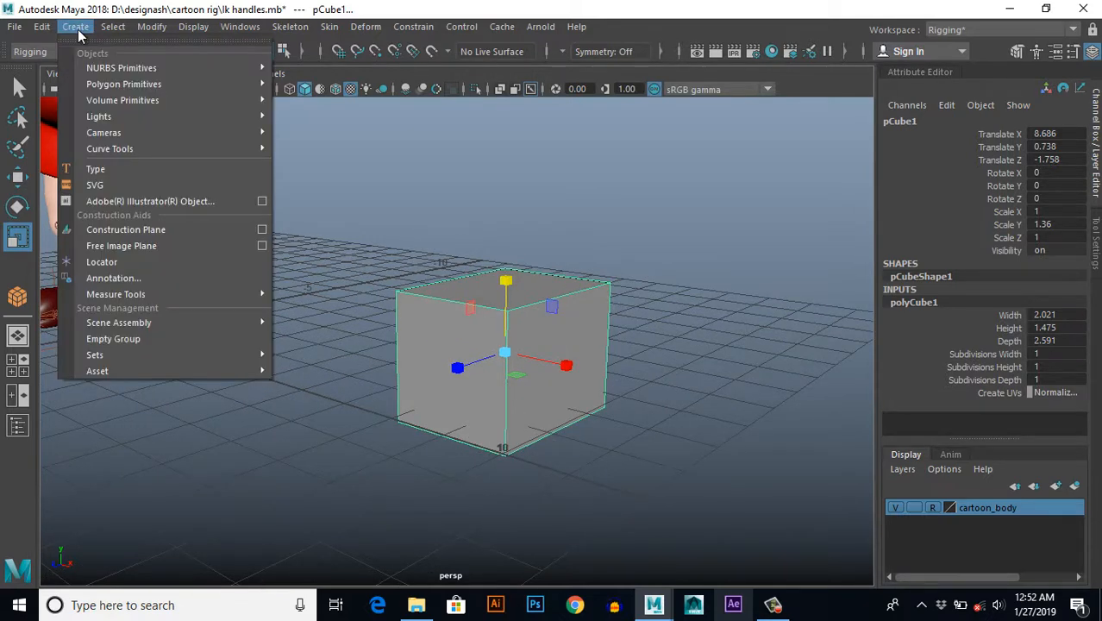
{"action": "mouse_move", "coordinate": [105, 151]}
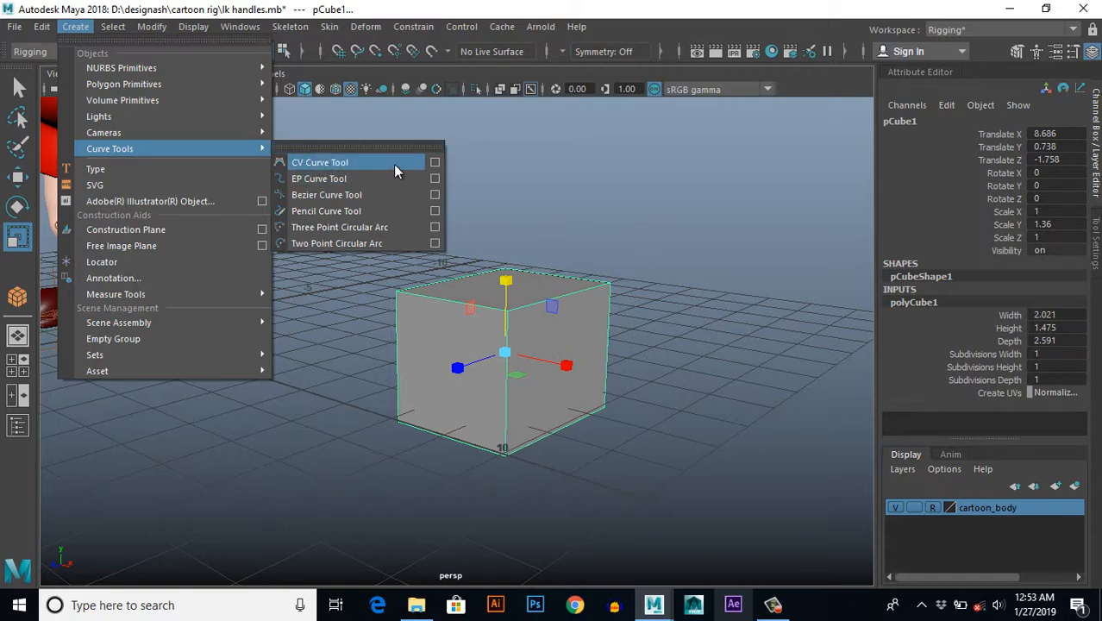
{"action": "left_click", "coordinate": [434, 162]}
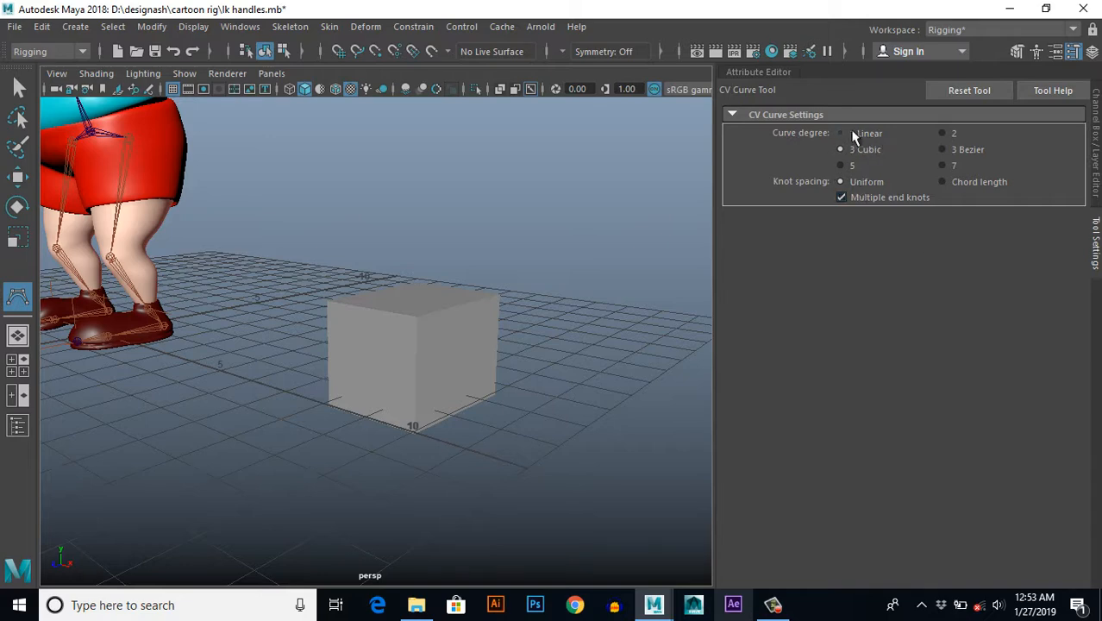
{"action": "scroll", "coordinate": [489, 325], "scroll_direction": "up", "scroll_amount": 4}
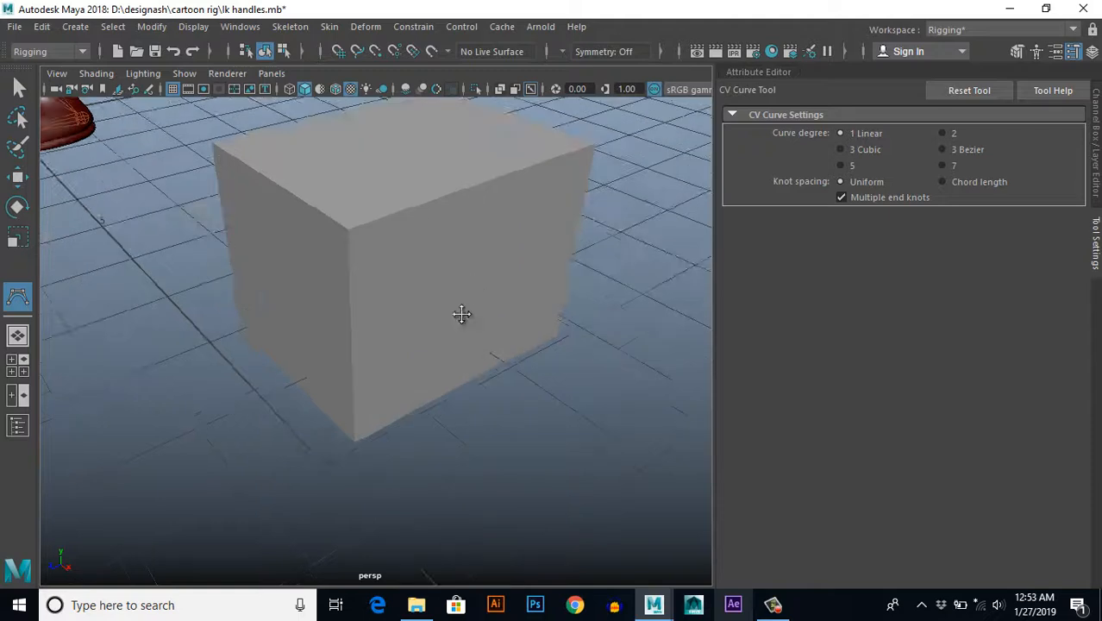
{"action": "middle_click_drag", "start_coordinate": [461, 314], "coordinate": [412, 341], "text": "alt"}
{"action": "scroll", "coordinate": [381, 368], "scroll_direction": "down", "scroll_amount": 2}
{"action": "scroll", "coordinate": [409, 378], "scroll_direction": "up", "scroll_amount": 2}
{"action": "scroll", "coordinate": [410, 379], "scroll_direction": "down", "scroll_amount": 2}
{"action": "left_click_drag", "start_coordinate": [404, 350], "coordinate": [402, 349], "text": "alt"}
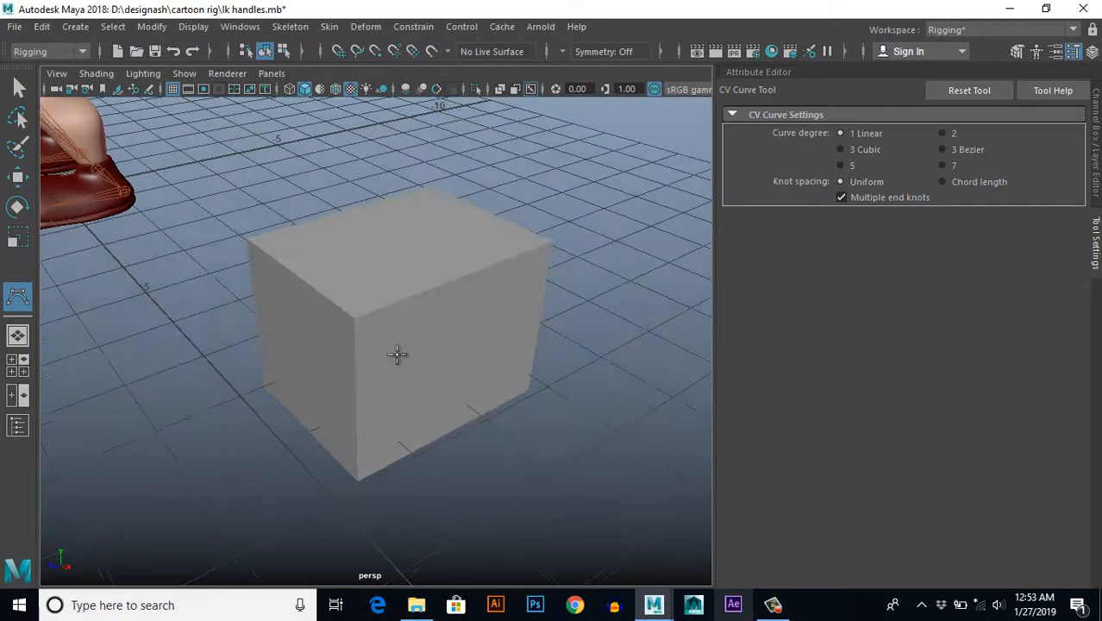
Step: Trace all four edges of one side face of the cube with a linear curve snapped to its corners
{"action": "scroll", "coordinate": [395, 357], "scroll_direction": "up", "scroll_amount": 2}
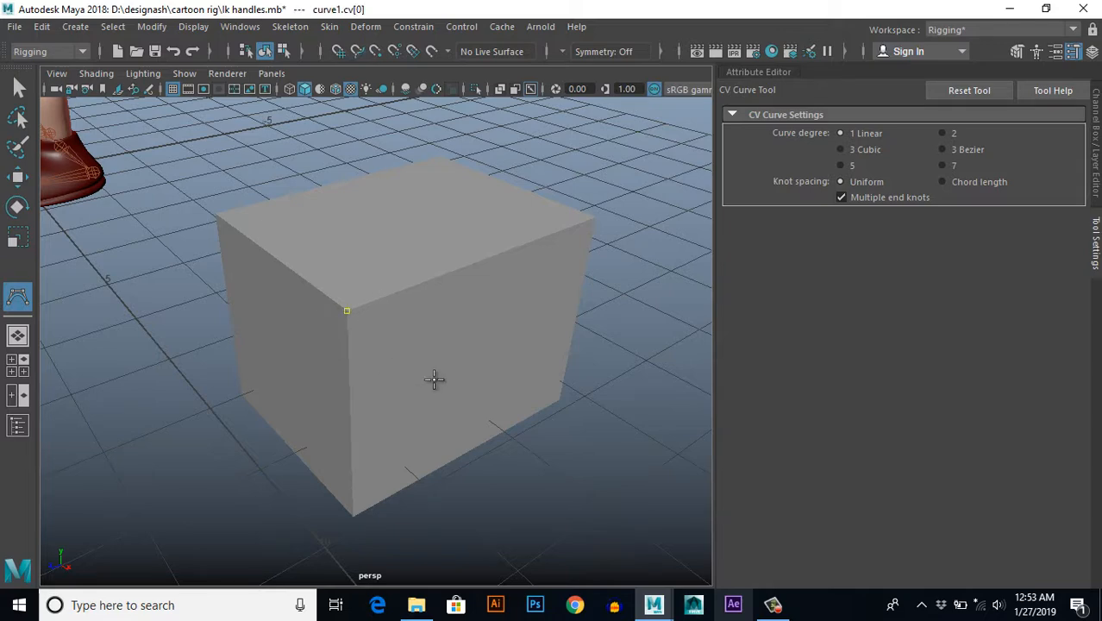
{"action": "mouse_move", "coordinate": [435, 378]}
{"action": "left_mouse_down", "text": "alt"}
{"action": "mouse_move", "coordinate": [410, 400]}
{"action": "mouse_move", "coordinate": [469, 343]}
{"action": "mouse_move", "coordinate": [404, 391]}
{"action": "mouse_move", "coordinate": [438, 393]}
{"action": "mouse_move", "coordinate": [389, 413]}
{"action": "mouse_move", "coordinate": [434, 349]}
{"action": "mouse_move", "coordinate": [316, 493]}
{"action": "left_mouse_up", "text": "alt"}
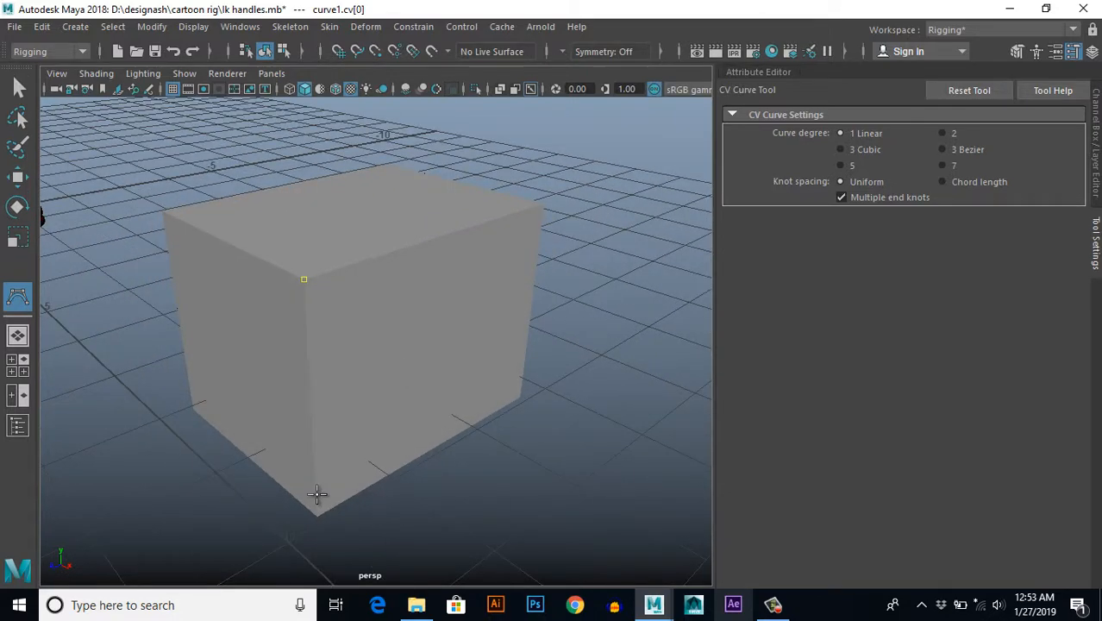
{"action": "left_click", "coordinate": [317, 510]}
{"action": "mouse_move", "coordinate": [411, 516]}
{"action": "left_mouse_down", "text": "alt"}
{"action": "mouse_move", "coordinate": [424, 515]}
{"action": "mouse_move", "coordinate": [383, 505]}
{"action": "mouse_move", "coordinate": [407, 500]}
{"action": "left_mouse_up", "text": "alt"}
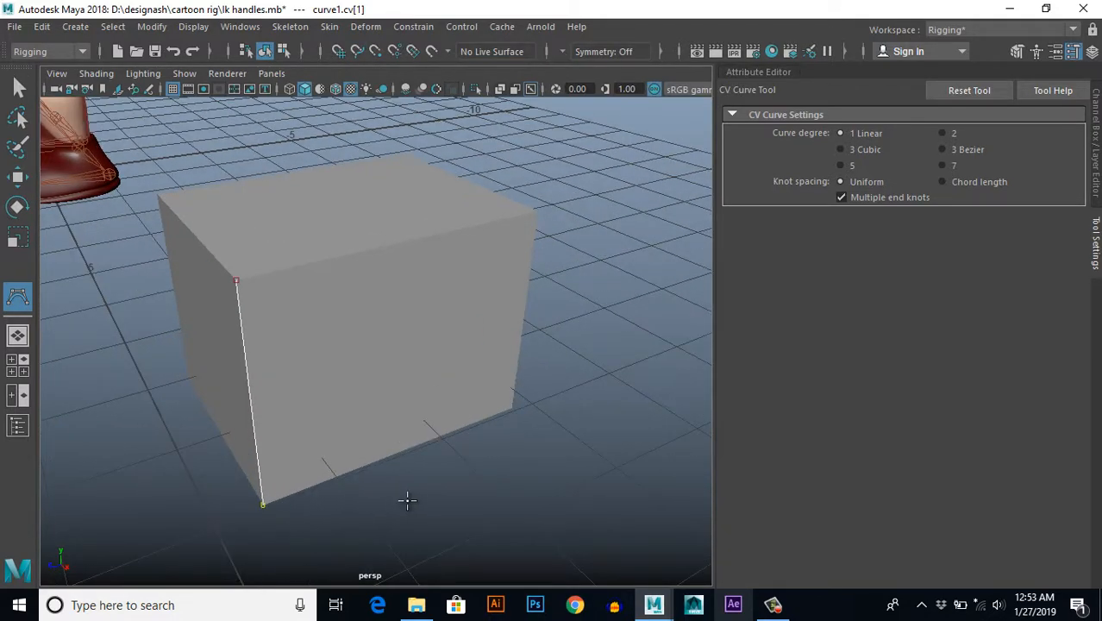
{"action": "left_click", "coordinate": [511, 409]}
{"action": "left_click", "coordinate": [533, 213]}
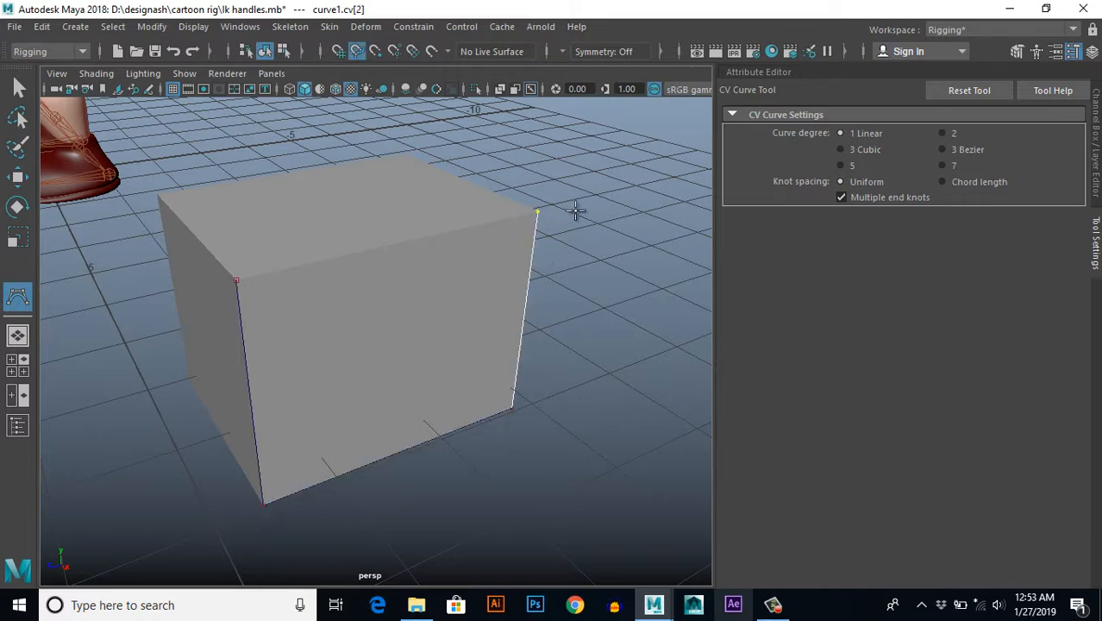
{"action": "left_click", "coordinate": [242, 277]}
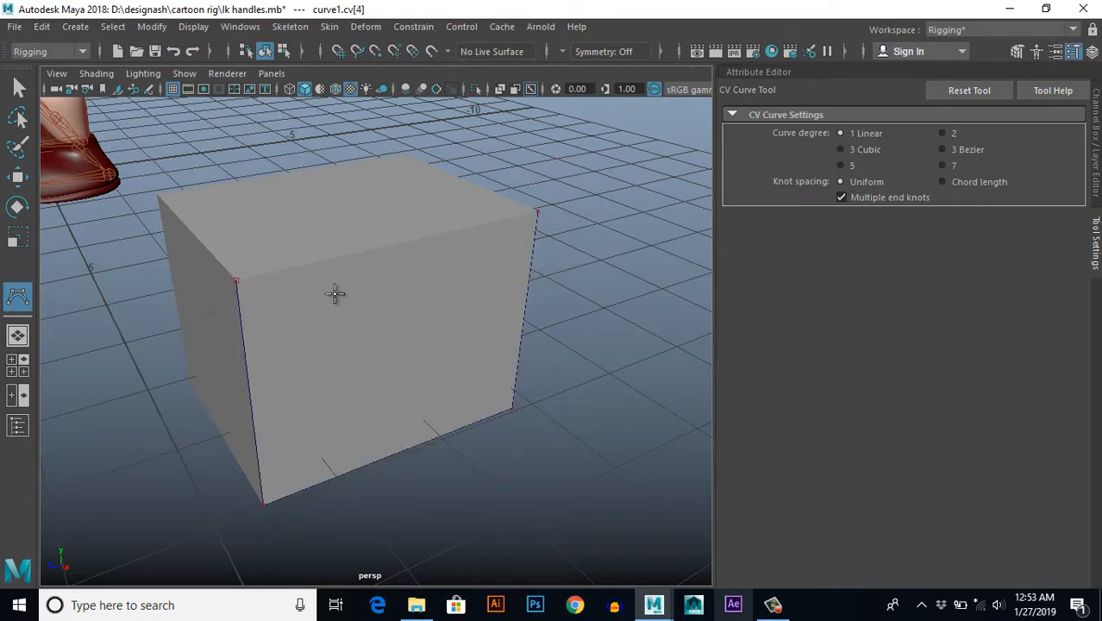
{"action": "left_click_drag", "start_coordinate": [334, 294], "coordinate": [369, 381], "text": "alt"}
{"action": "key", "text": "BackSpace"}
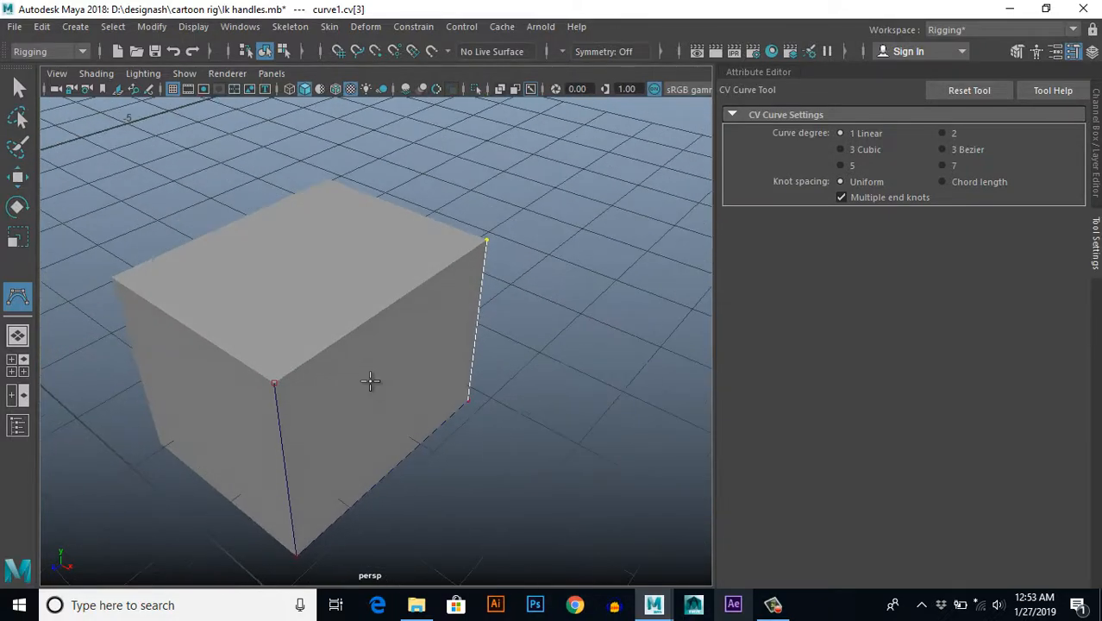
{"action": "left_click", "coordinate": [276, 382]}
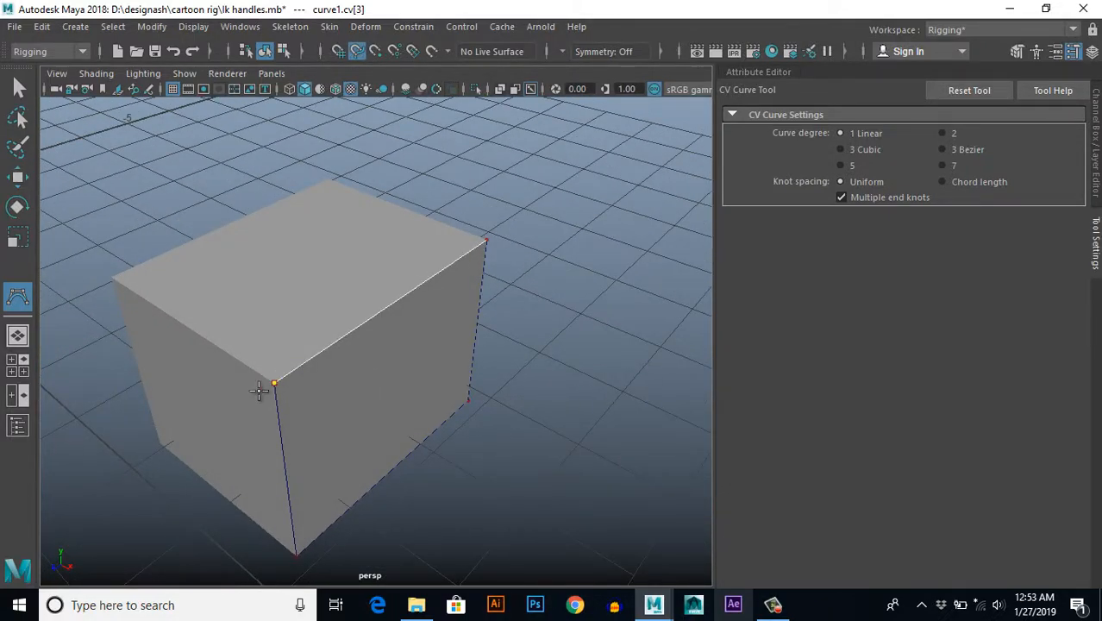
Step: Continue the curve along the adjoining side face's top, vertical and bottom edges, snapping each point to a cube corner
{"action": "left_click_drag", "start_coordinate": [293, 436], "coordinate": [367, 402], "text": "alt"}
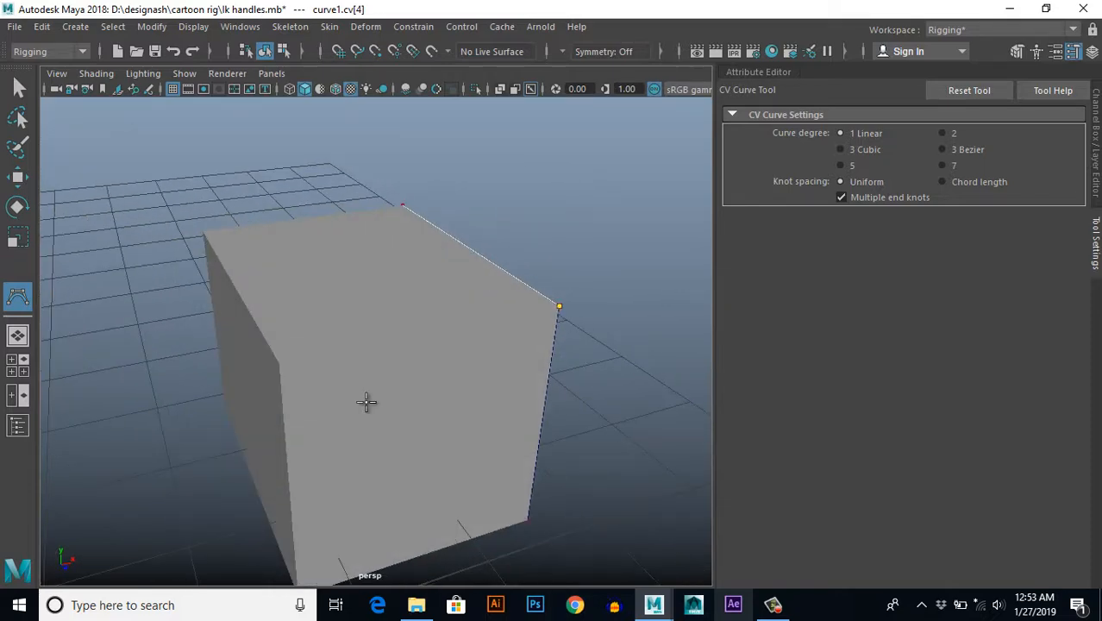
{"action": "left_click", "coordinate": [288, 363]}
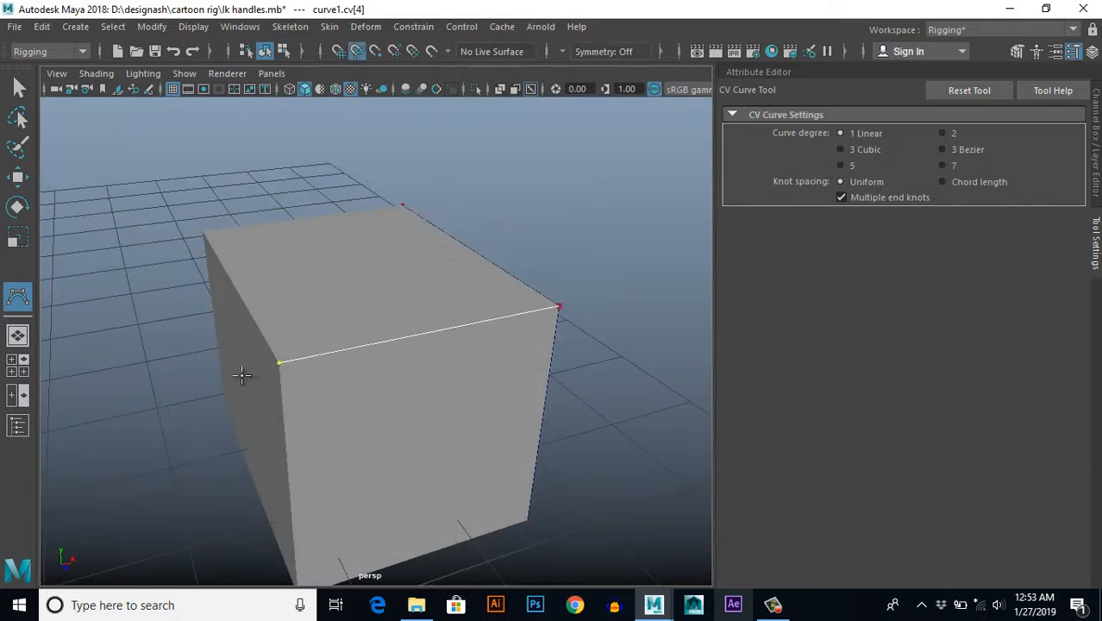
{"action": "left_click_drag", "start_coordinate": [366, 408], "coordinate": [367, 489], "text": "alt"}
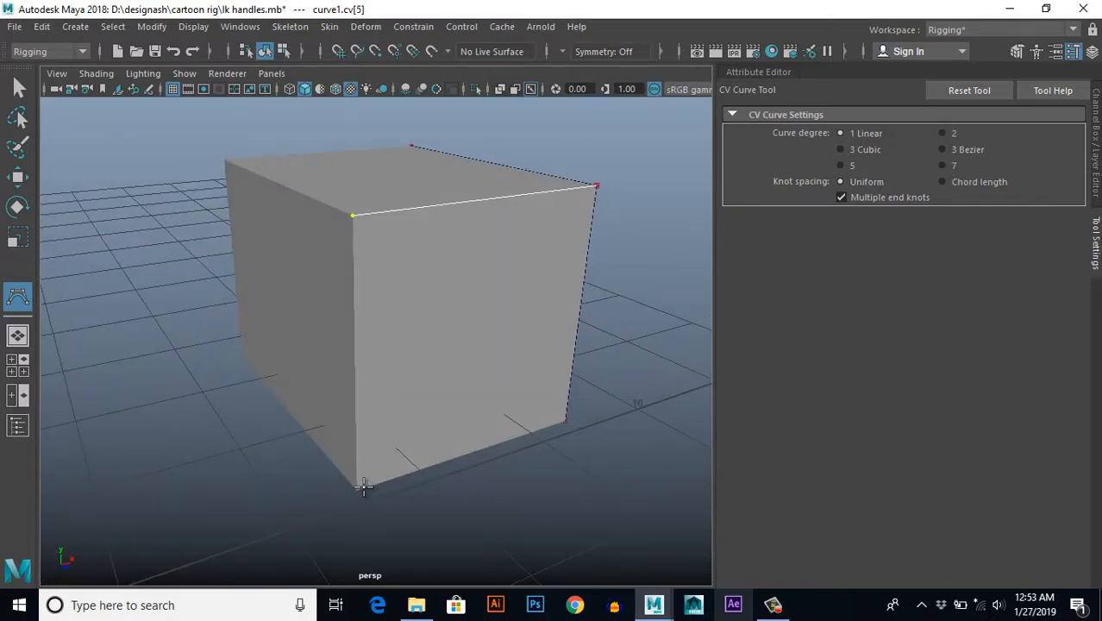
{"action": "left_click", "coordinate": [352, 491]}
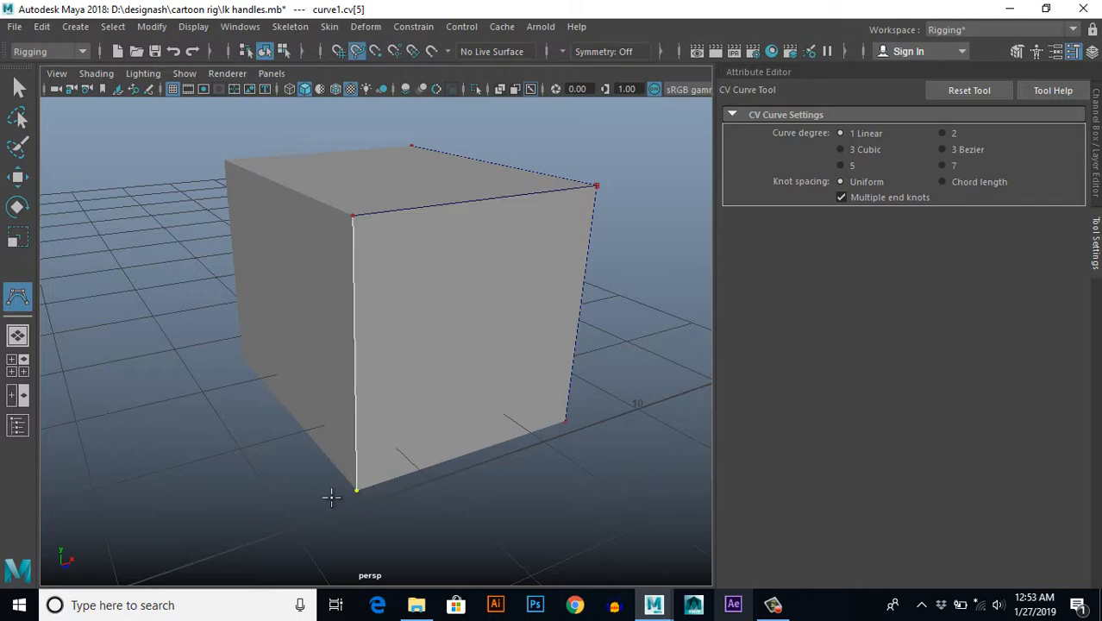
{"action": "left_click", "coordinate": [568, 405]}
Step: Extend the curve around the edges of the cube's underside, snapping the points to the bottom corners
{"action": "left_click_drag", "start_coordinate": [567, 406], "coordinate": [307, 323], "text": "alt"}
{"action": "left_click", "coordinate": [444, 313]}
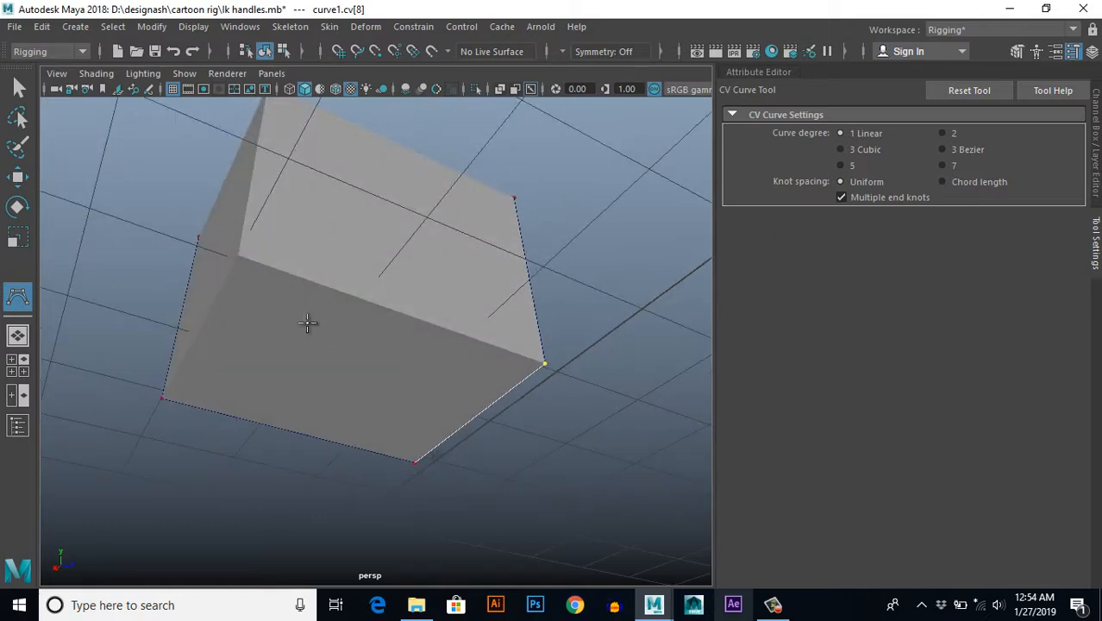
{"action": "left_click", "coordinate": [239, 255]}
{"action": "left_click_drag", "start_coordinate": [200, 353], "coordinate": [145, 373], "text": "alt"}
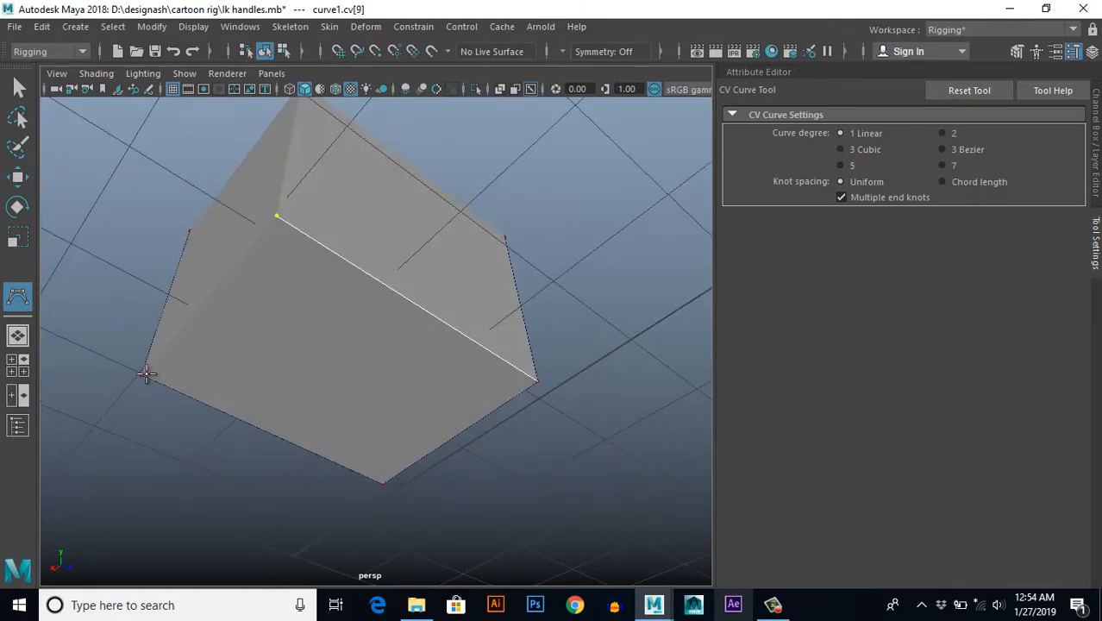
{"action": "left_click", "coordinate": [143, 371]}
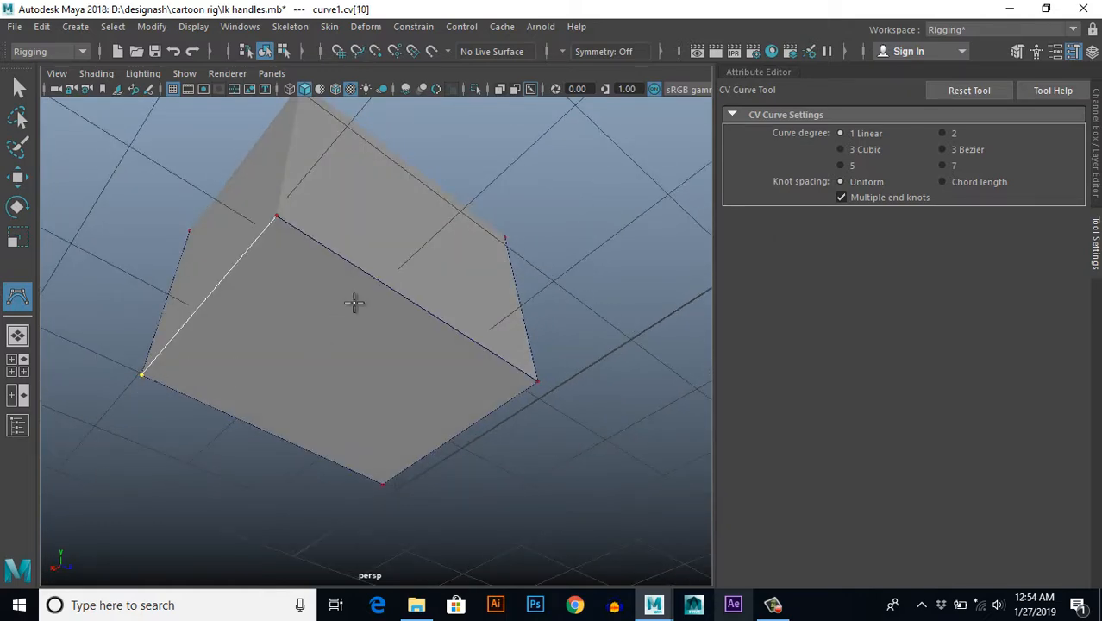
Step: Trace the cube's remaining vertical and top edges with corner-snapped points and finish the curve
{"action": "left_click_drag", "start_coordinate": [357, 303], "coordinate": [267, 342], "text": "alt"}
{"action": "left_click", "coordinate": [201, 258]}
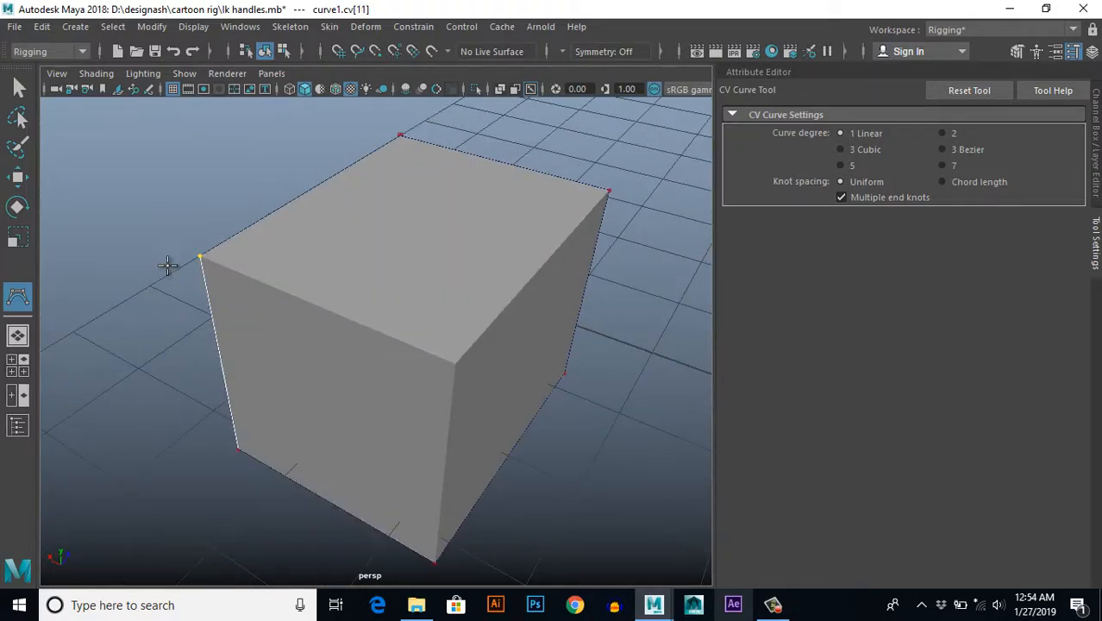
{"action": "left_click_drag", "start_coordinate": [540, 432], "coordinate": [381, 390], "text": "alt"}
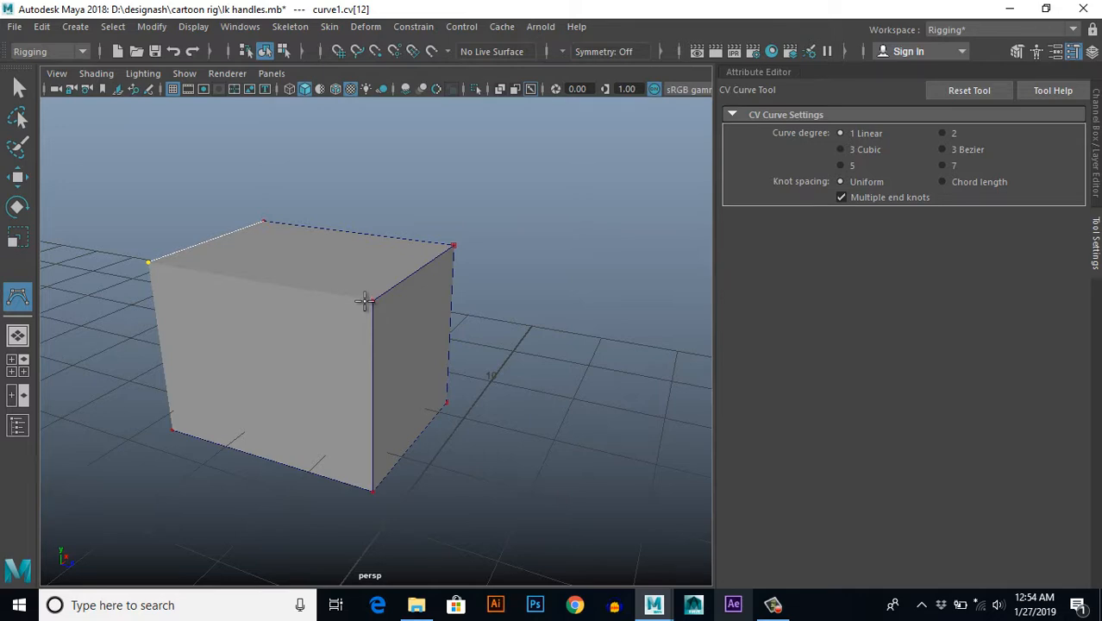
{"action": "left_click_drag", "start_coordinate": [341, 435], "coordinate": [337, 408], "text": "alt"}
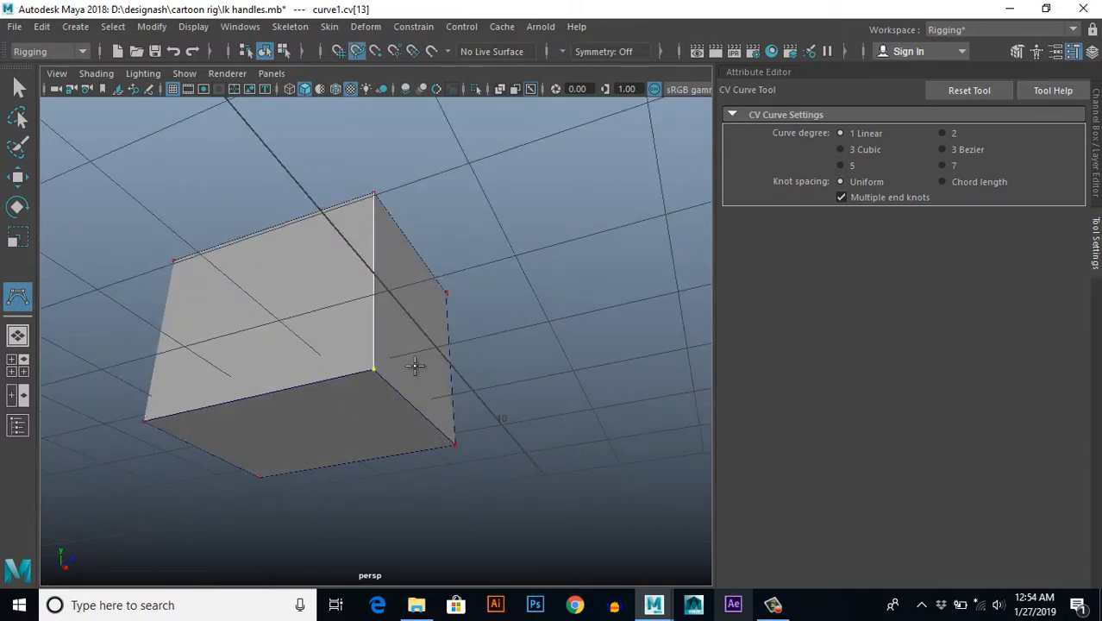
{"action": "left_click_drag", "start_coordinate": [415, 365], "coordinate": [415, 380]}
{"action": "left_click_drag", "start_coordinate": [295, 443], "coordinate": [384, 426], "text": "alt"}
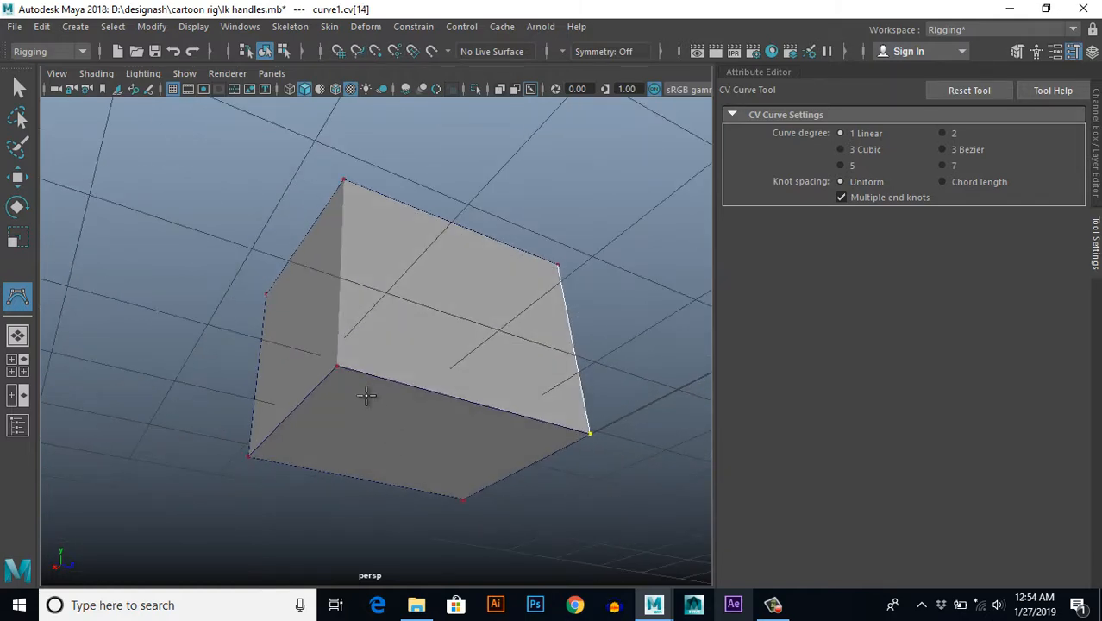
{"action": "left_click", "coordinate": [320, 363]}
{"action": "left_click_drag", "start_coordinate": [352, 322], "coordinate": [383, 371], "text": "alt"}
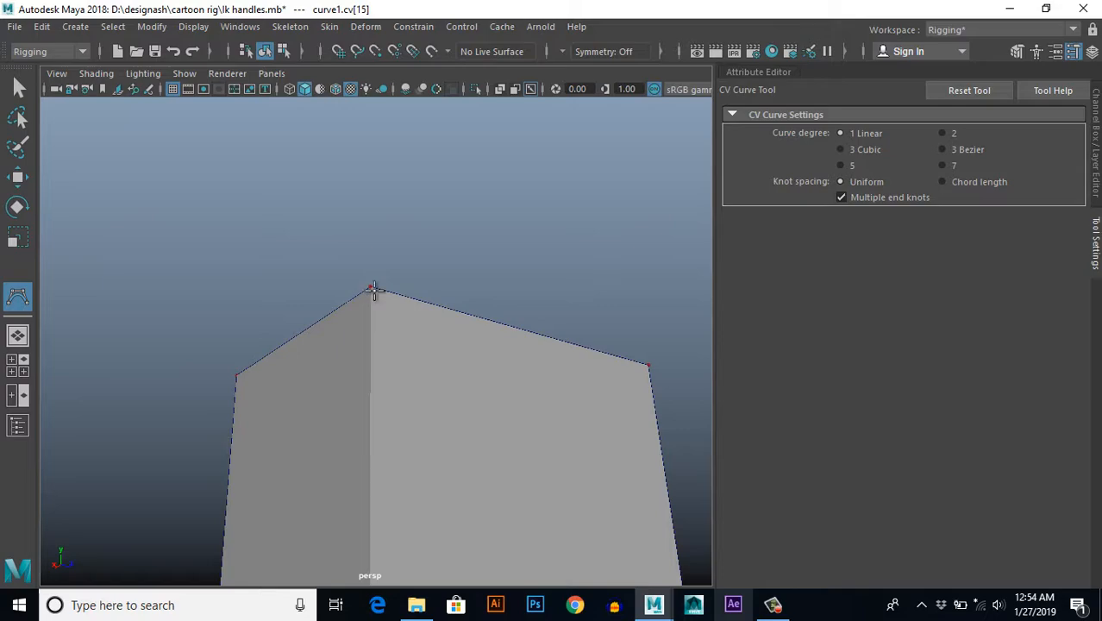
{"action": "left_click", "coordinate": [367, 290]}
{"action": "left_click_drag", "start_coordinate": [450, 309], "coordinate": [320, 459], "text": "alt"}
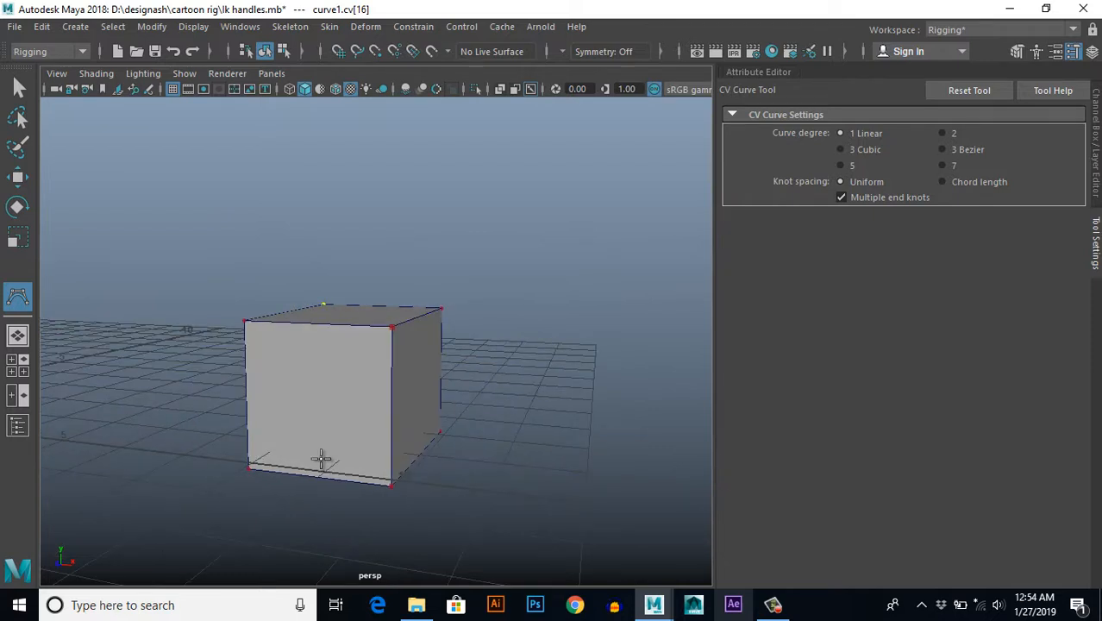
{"action": "key", "text": "r"}
{"action": "left_click_drag", "start_coordinate": [357, 442], "coordinate": [409, 475], "text": "alt"}
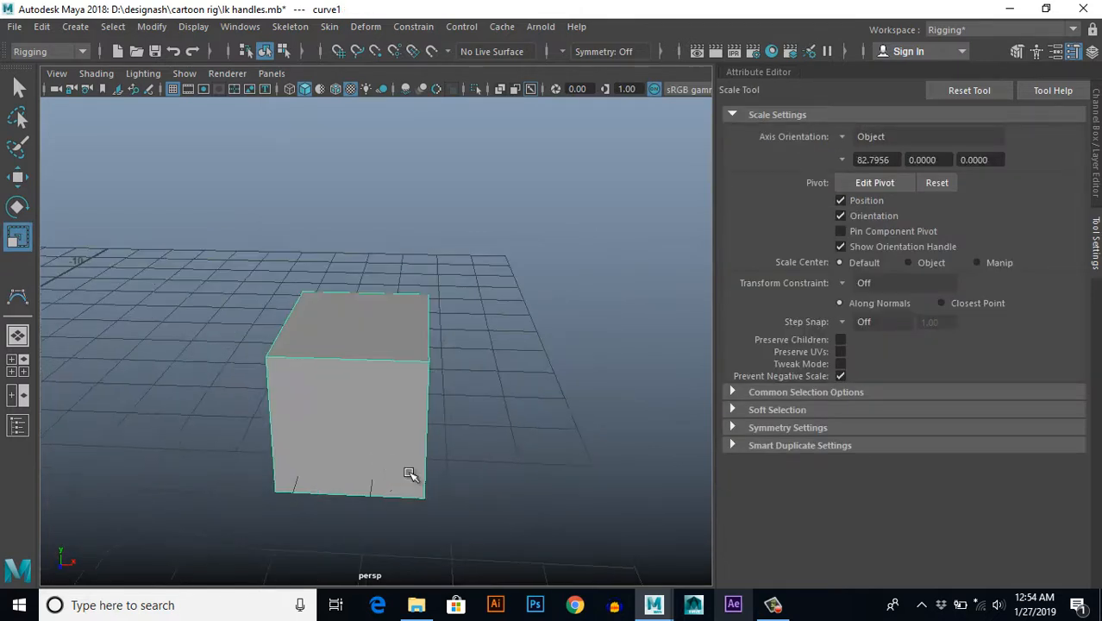
Step: Delete the polygon cube, leaving only the cube-shaped curve
{"action": "left_click", "coordinate": [537, 513]}
{"action": "left_click", "coordinate": [372, 409]}
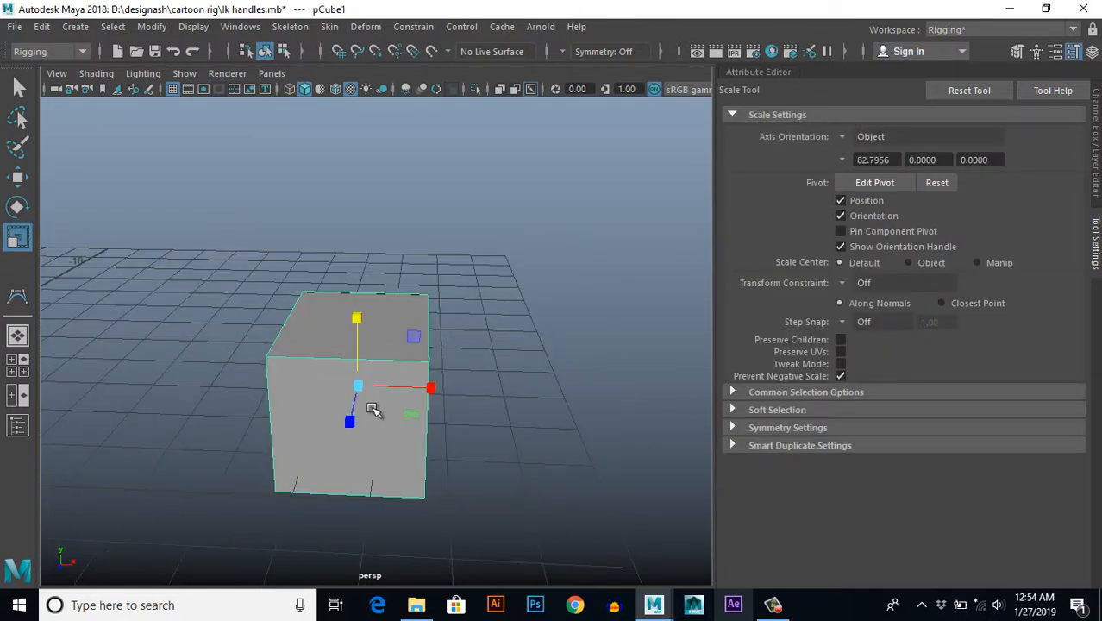
{"action": "key", "text": "Delete"}
{"action": "scroll", "coordinate": [419, 440], "scroll_direction": "down", "scroll_amount": 4}
{"action": "left_click_drag", "start_coordinate": [418, 440], "coordinate": [452, 435], "text": "alt"}
Step: Center the pivot of the cube-shaped curve
{"action": "left_click", "coordinate": [459, 368]}
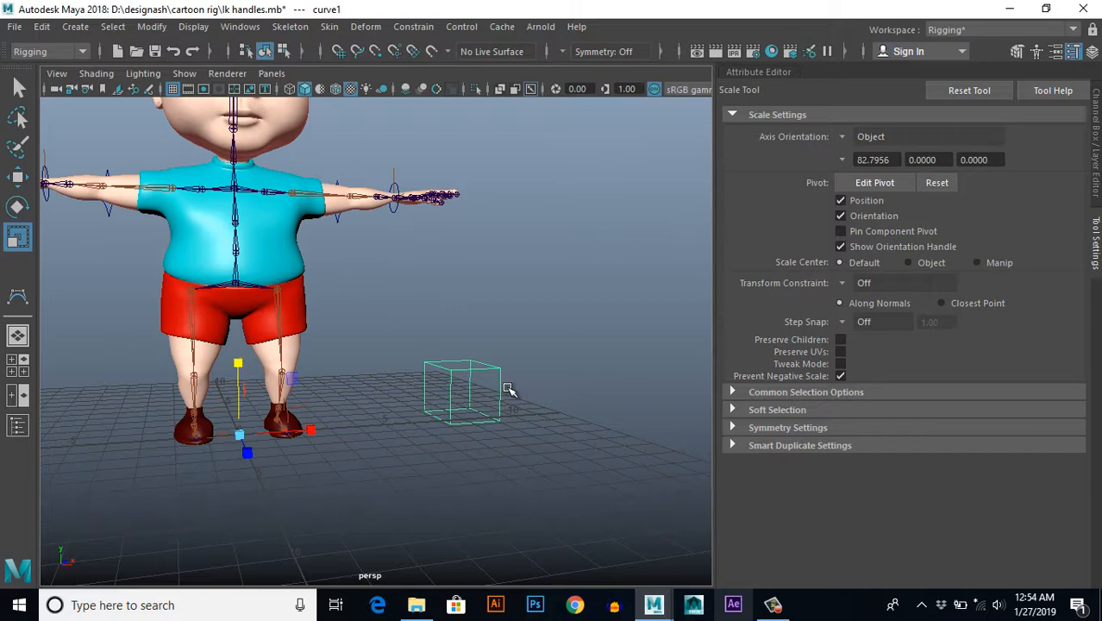
{"action": "key", "text": "w"}
{"action": "left_click_drag", "start_coordinate": [509, 411], "coordinate": [429, 492], "text": "alt"}
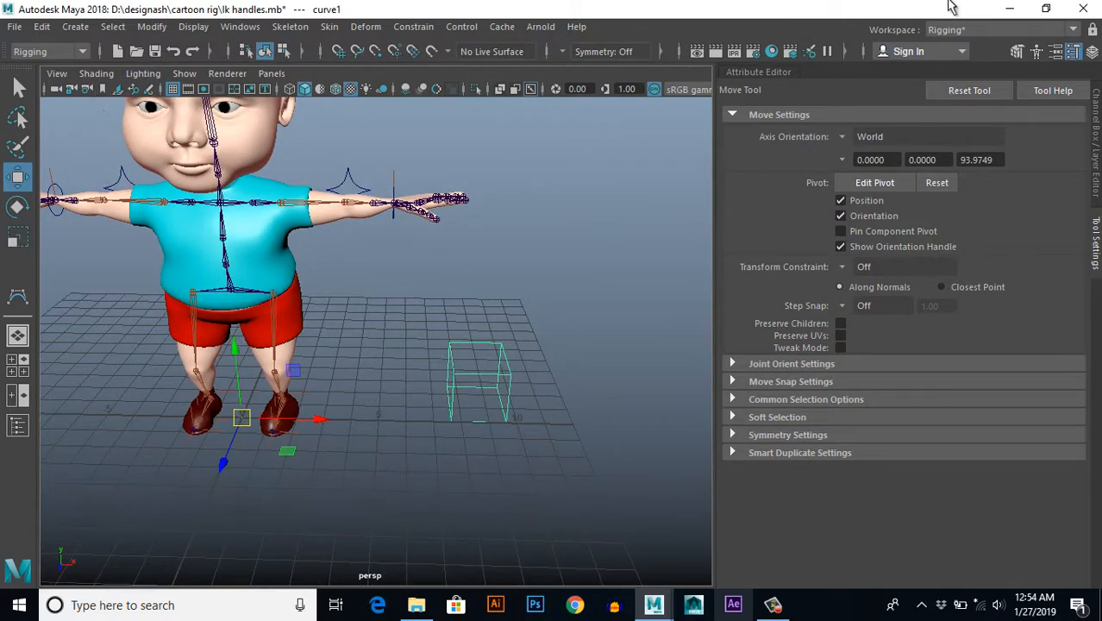
{"action": "left_click", "coordinate": [151, 27]}
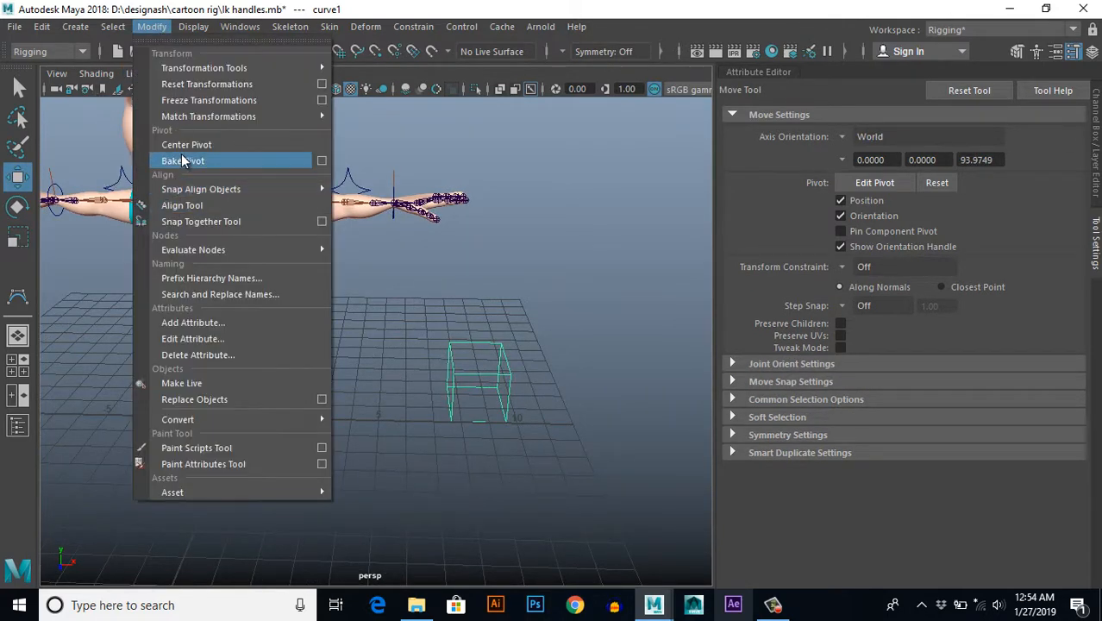
{"action": "left_click", "coordinate": [184, 143]}
Step: Snap the cube-shaped curve onto the spine joint in the middle of the torso in the front view
{"action": "left_click_drag", "start_coordinate": [431, 414], "coordinate": [466, 420], "text": "alt"}
{"action": "key", "text": "space"}
{"action": "key", "text": "space"}
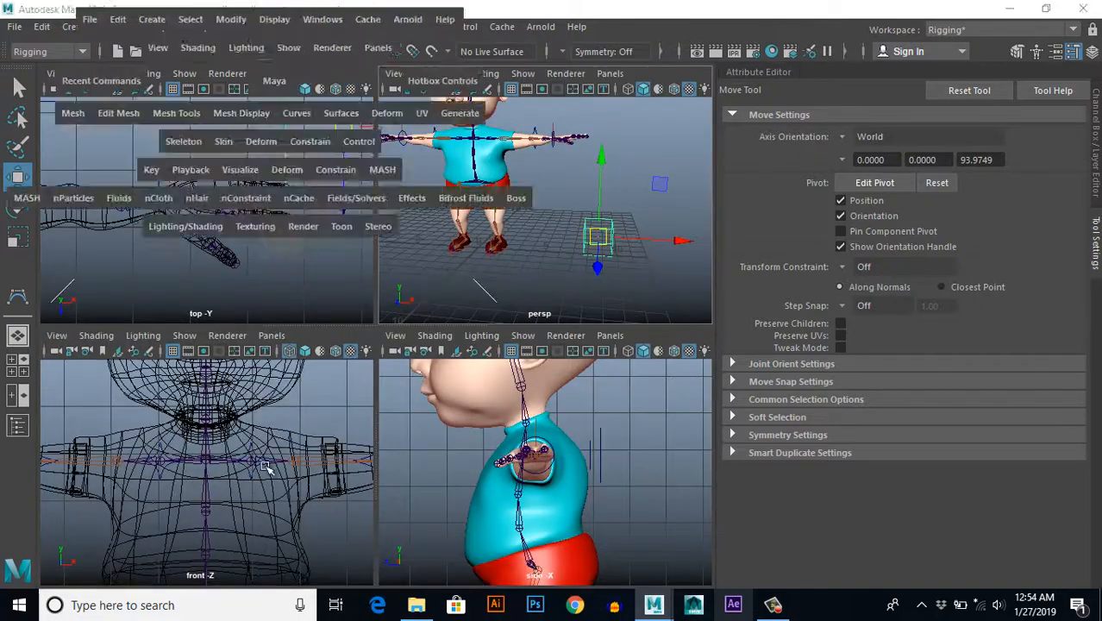
{"action": "scroll", "coordinate": [387, 389], "scroll_direction": "up", "scroll_amount": 4}
{"action": "scroll", "coordinate": [386, 389], "scroll_direction": "down", "scroll_amount": 5}
{"action": "middle_click_drag", "start_coordinate": [497, 474], "coordinate": [456, 412], "text": "alt"}
{"action": "scroll", "coordinate": [456, 412], "scroll_direction": "up", "scroll_amount": 2}
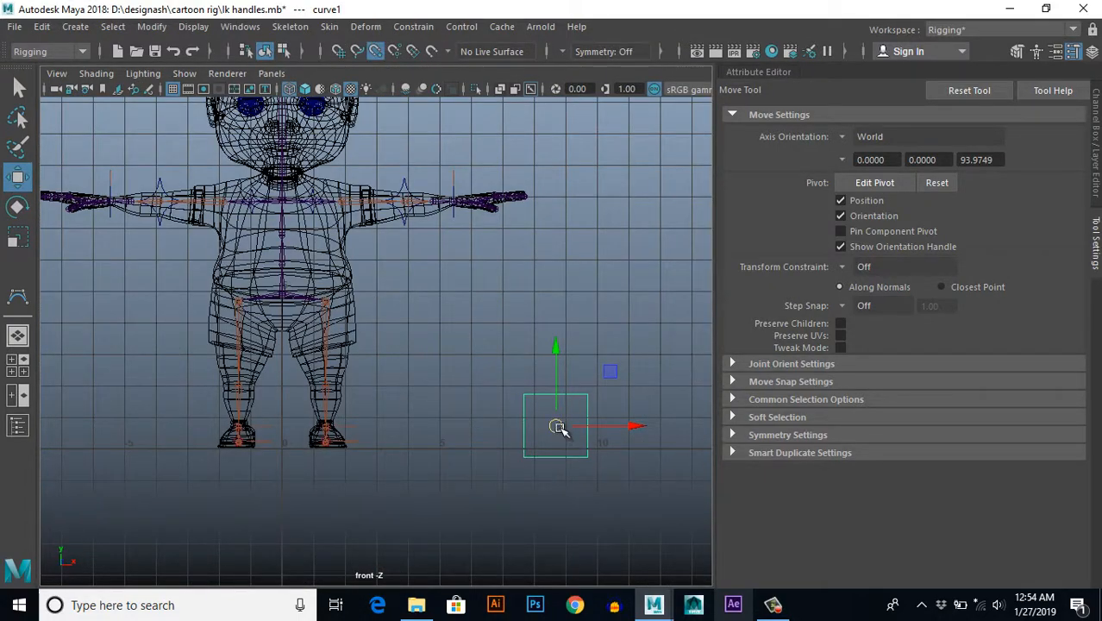
{"action": "left_click_drag", "start_coordinate": [559, 429], "coordinate": [384, 316]}
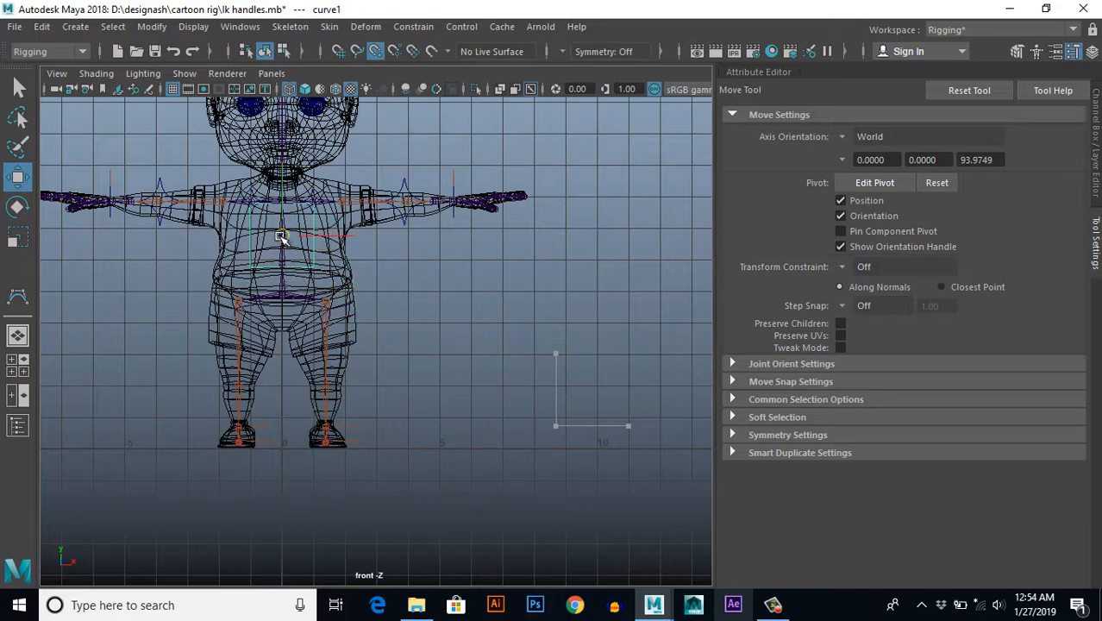
Step: Examine the cube curve's placement and size against the torso and spine joints in the front view
{"action": "scroll", "coordinate": [355, 342], "scroll_direction": "up", "scroll_amount": 1}
{"action": "key", "text": "space"}
{"action": "key", "text": "space"}
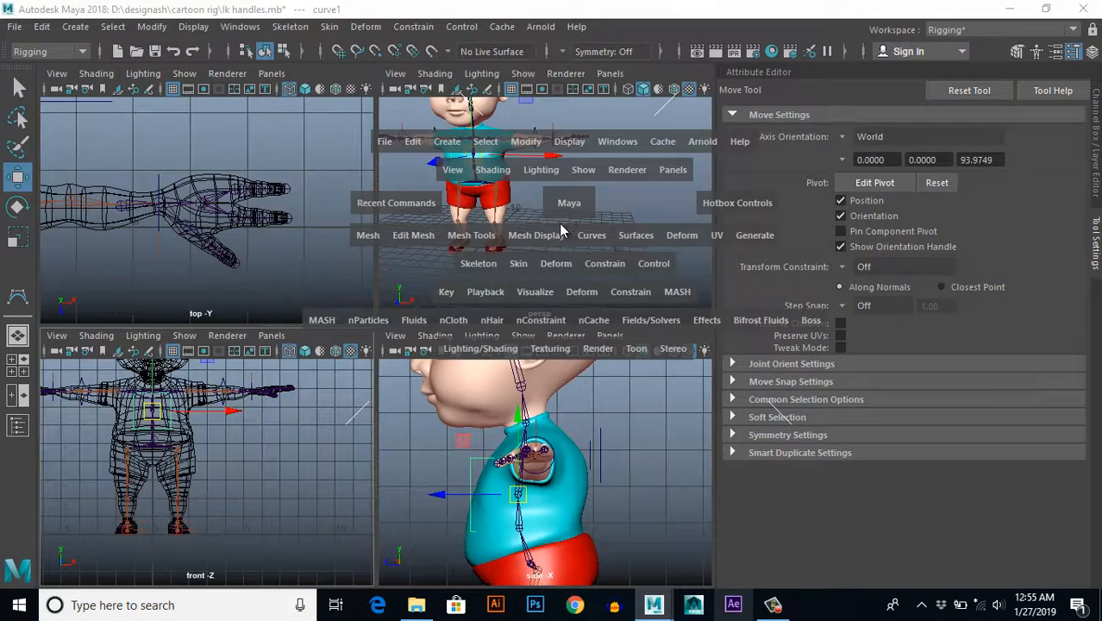
{"action": "scroll", "coordinate": [370, 342], "scroll_direction": "up", "scroll_amount": 1}
{"action": "scroll", "coordinate": [420, 419], "scroll_direction": "up", "scroll_amount": 2}
{"action": "middle_click_drag", "start_coordinate": [248, 258], "coordinate": [404, 377], "text": "alt"}
{"action": "scroll", "coordinate": [403, 377], "scroll_direction": "up", "scroll_amount": 2}
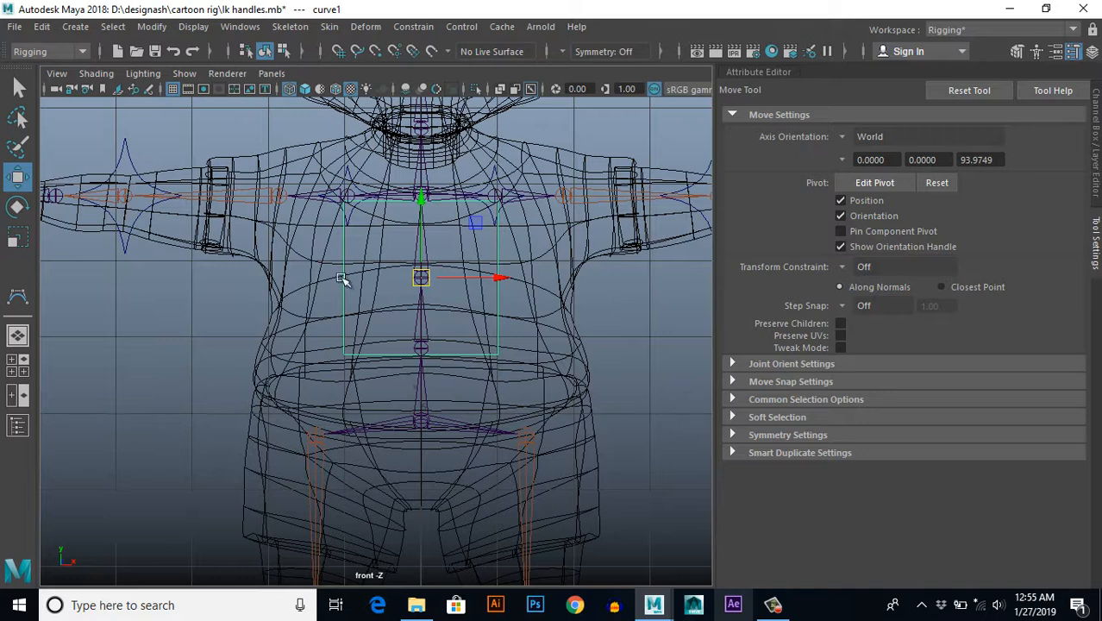
Step: Move the cube curve's two lower corners outward and up to the sides of the torso in the front view
{"action": "right_click_drag", "start_coordinate": [341, 276], "coordinate": [233, 187]}
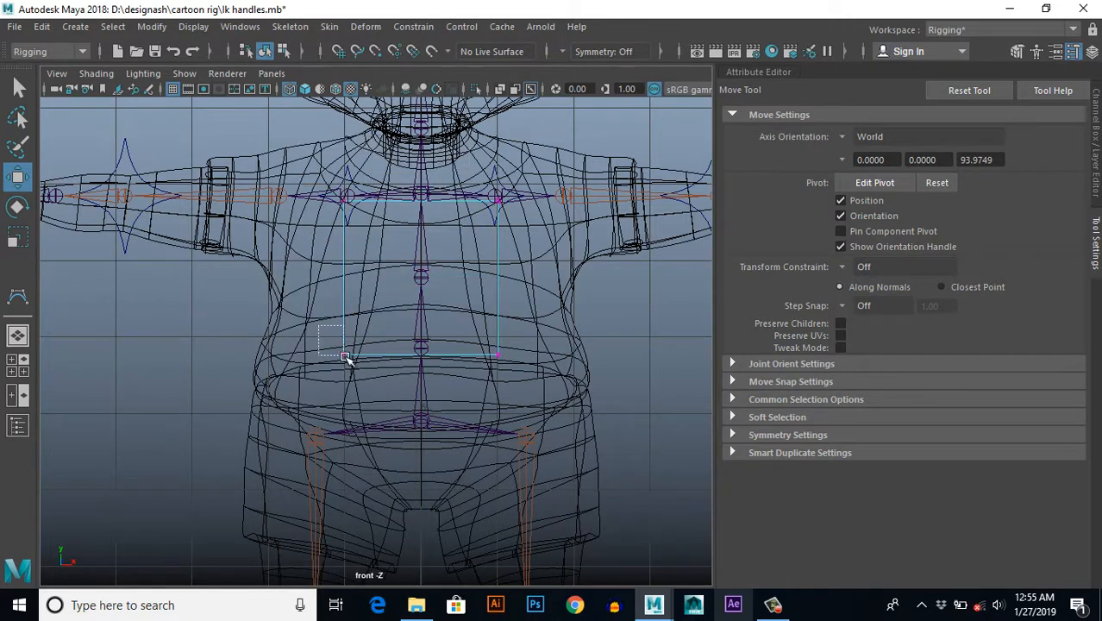
{"action": "left_click_drag", "start_coordinate": [347, 359], "coordinate": [262, 308]}
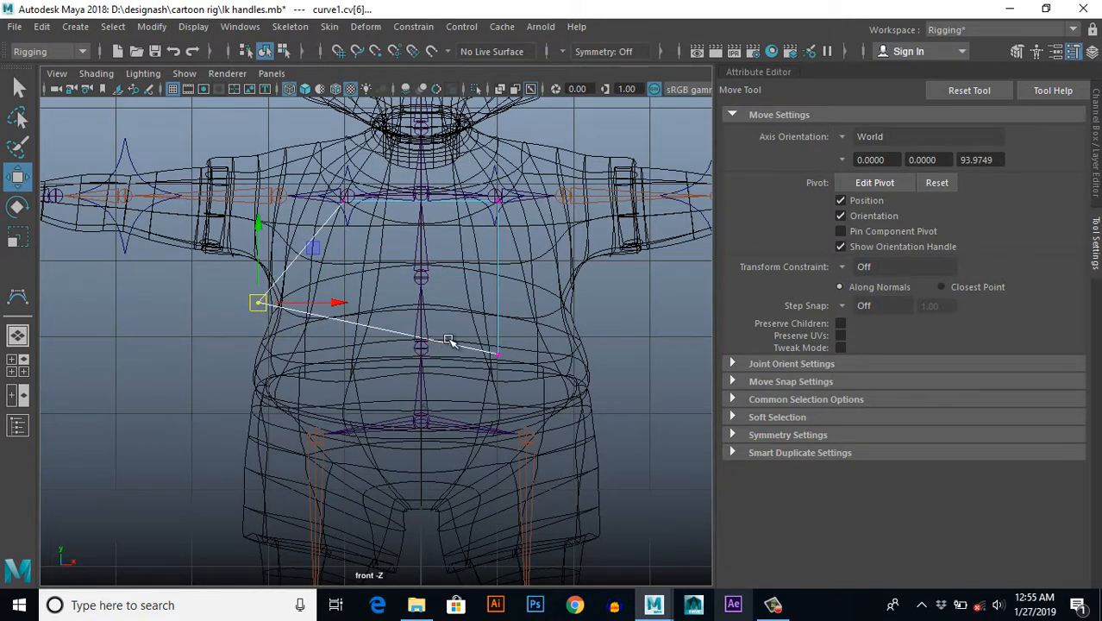
{"action": "left_click_drag", "start_coordinate": [500, 353], "coordinate": [609, 312]}
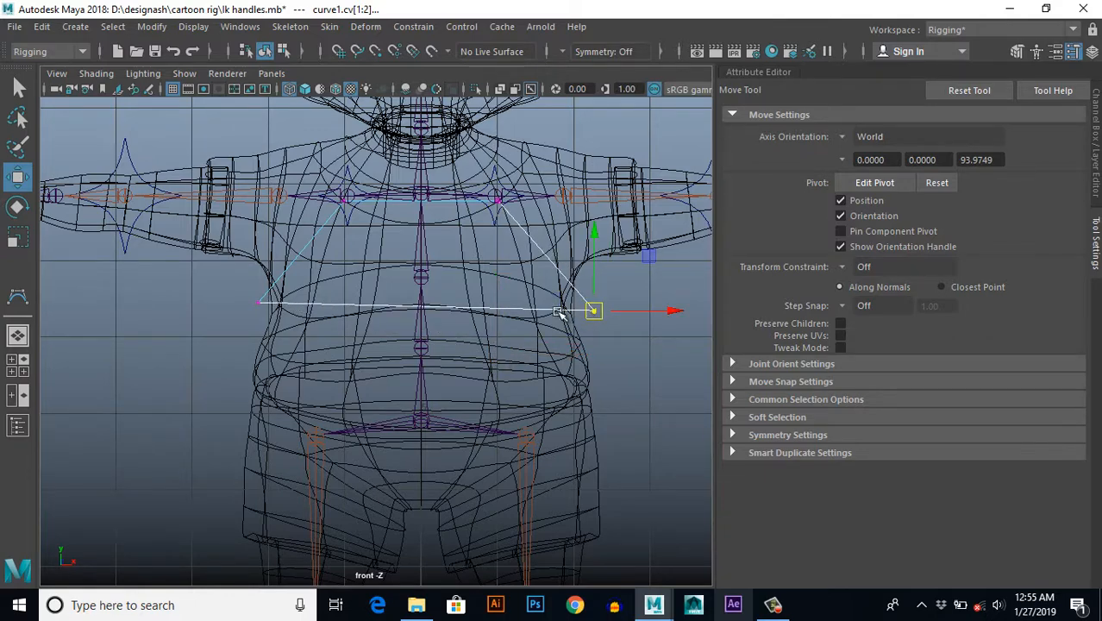
Step: Raise the cube curve's upper vertices from the clavicle level to the base of the neck in the front view
{"action": "scroll", "coordinate": [504, 344], "scroll_direction": "up", "scroll_amount": 10}
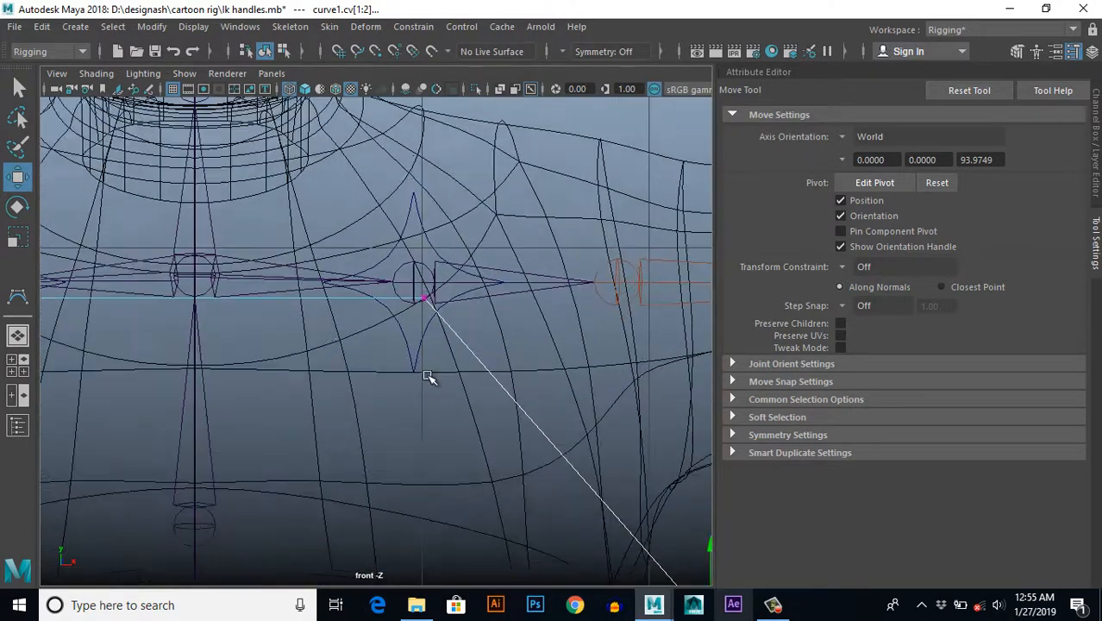
{"action": "scroll", "coordinate": [430, 377], "scroll_direction": "up", "scroll_amount": 2}
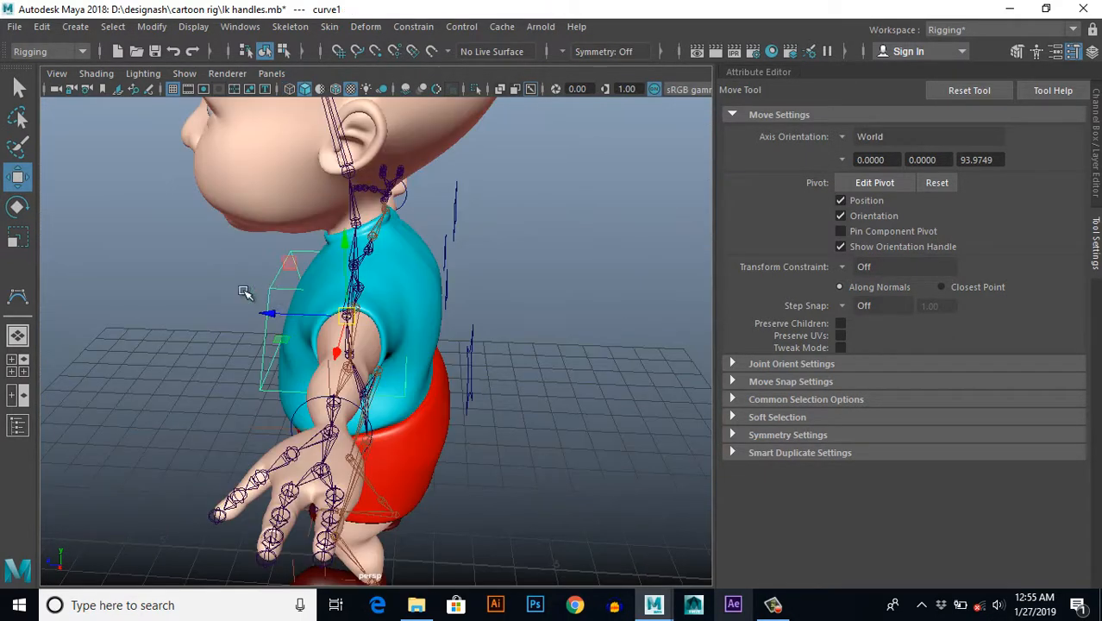
{"action": "left_click_drag", "start_coordinate": [343, 360], "coordinate": [322, 361], "text": "alt"}
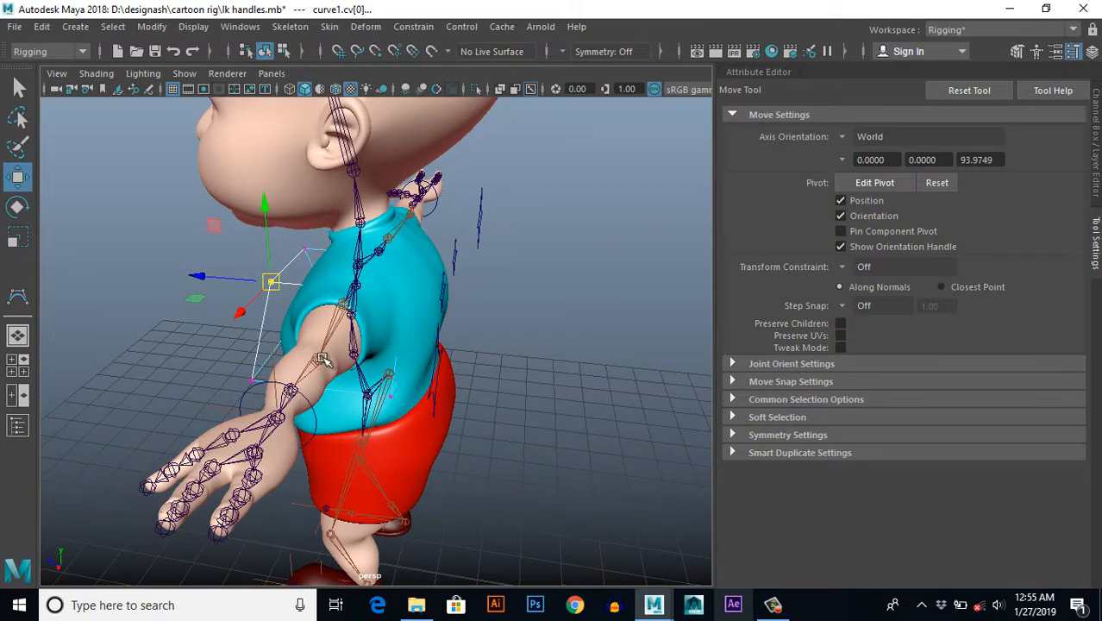
{"action": "key", "text": "4"}
{"action": "right_click_drag", "start_coordinate": [325, 363], "coordinate": [387, 384], "text": "alt"}
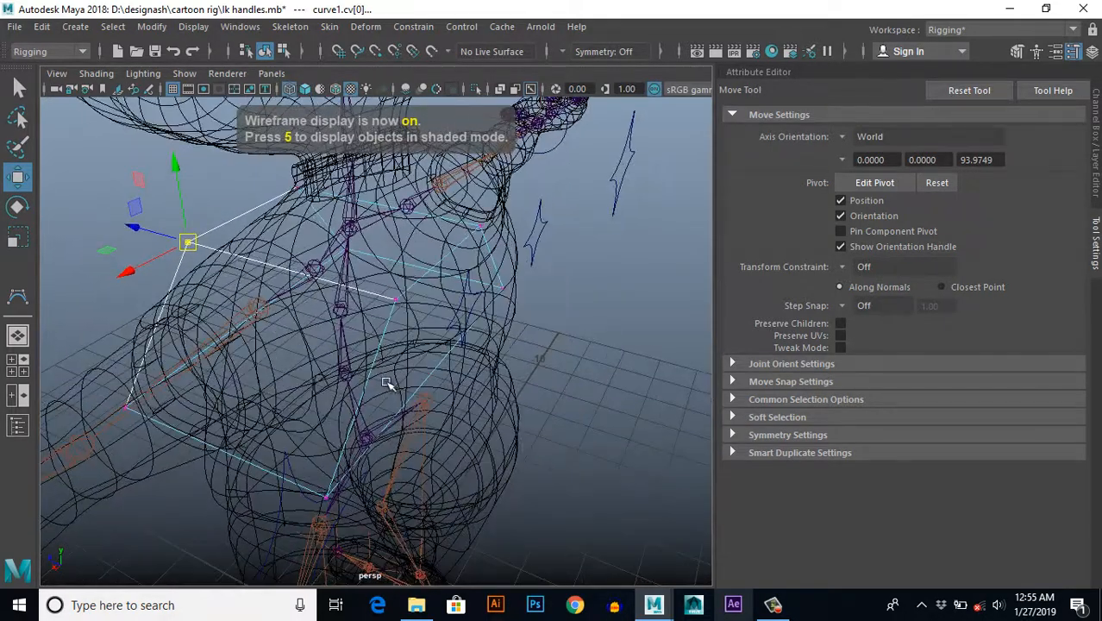
{"action": "left_click_drag", "start_coordinate": [388, 299], "coordinate": [517, 366], "text": "alt"}
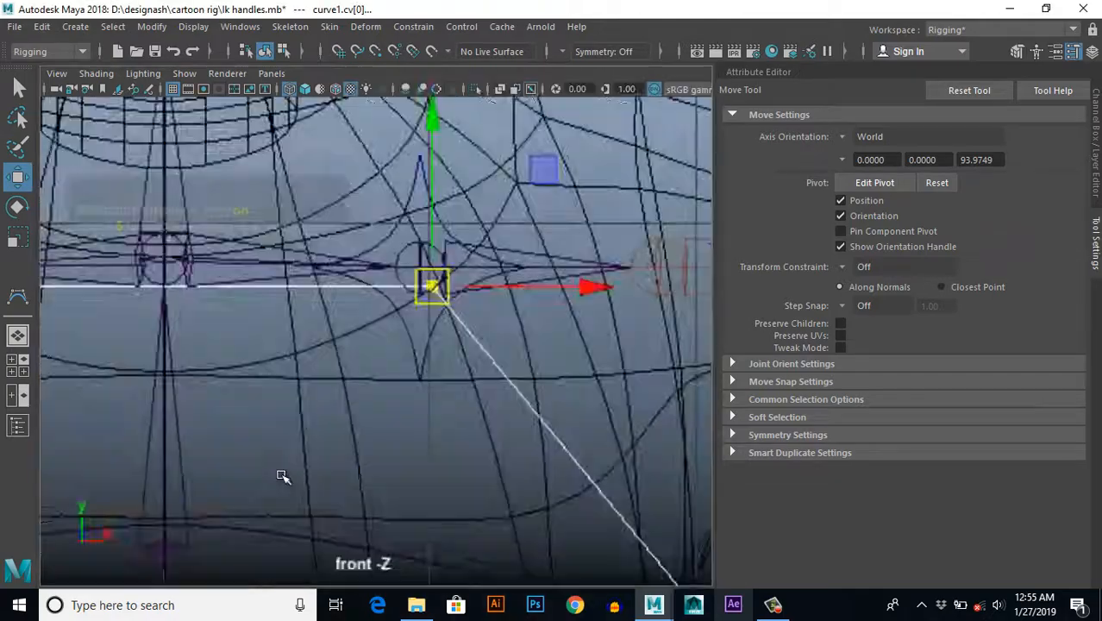
{"action": "scroll", "coordinate": [294, 447], "scroll_direction": "down", "scroll_amount": 5}
{"action": "key", "text": "space"}
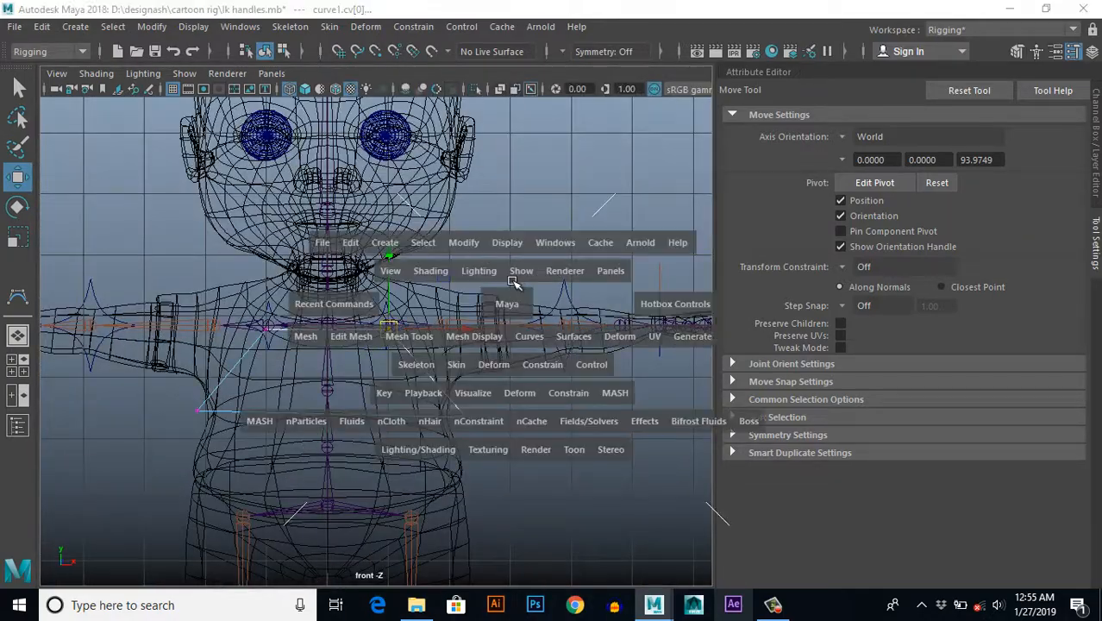
{"action": "key", "text": "space"}
{"action": "left_click_drag", "start_coordinate": [500, 286], "coordinate": [434, 207], "text": "alt"}
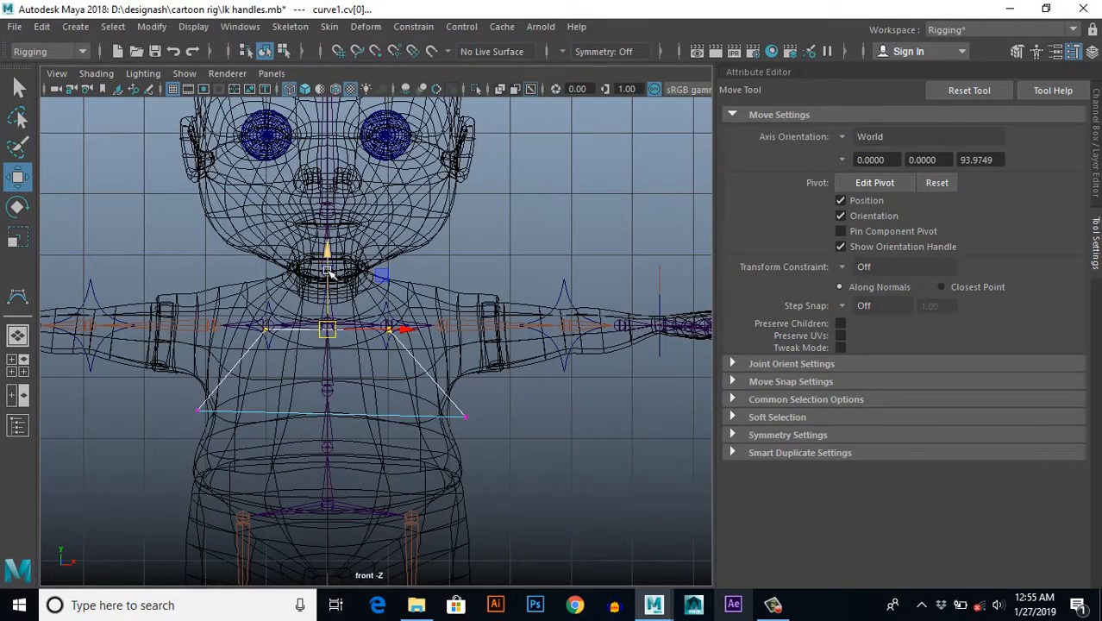
{"action": "left_click_drag", "start_coordinate": [328, 272], "coordinate": [323, 203]}
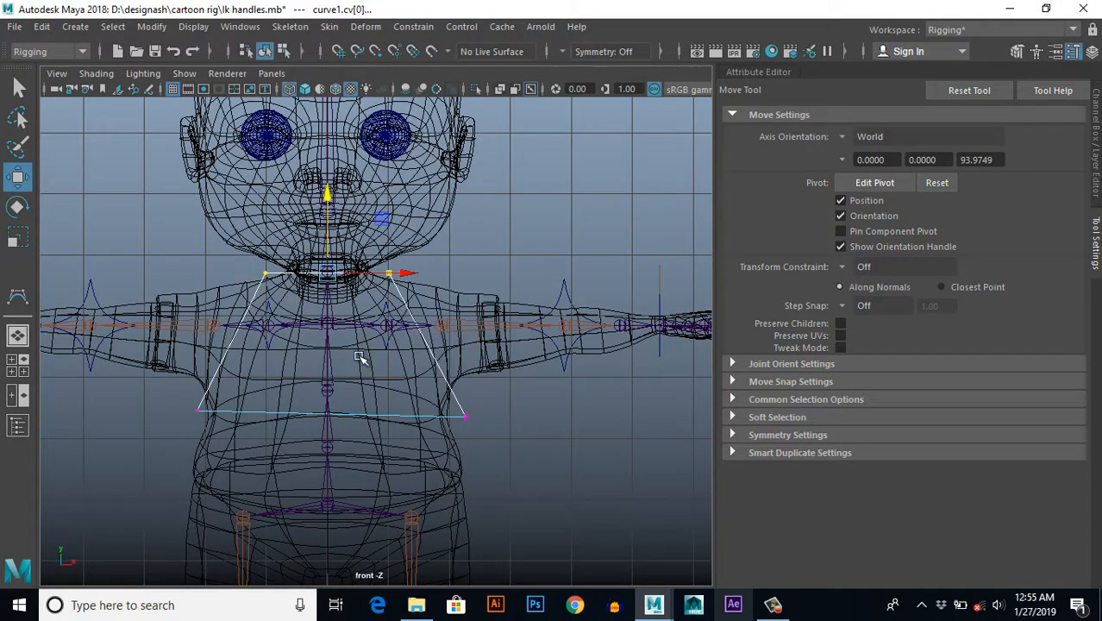
Step: Adjust the width of the cube curve's top edge at the neck by scaling its upper vertices horizontally
{"action": "scroll", "coordinate": [360, 358], "scroll_direction": "up", "scroll_amount": 3}
{"action": "key", "text": "r"}
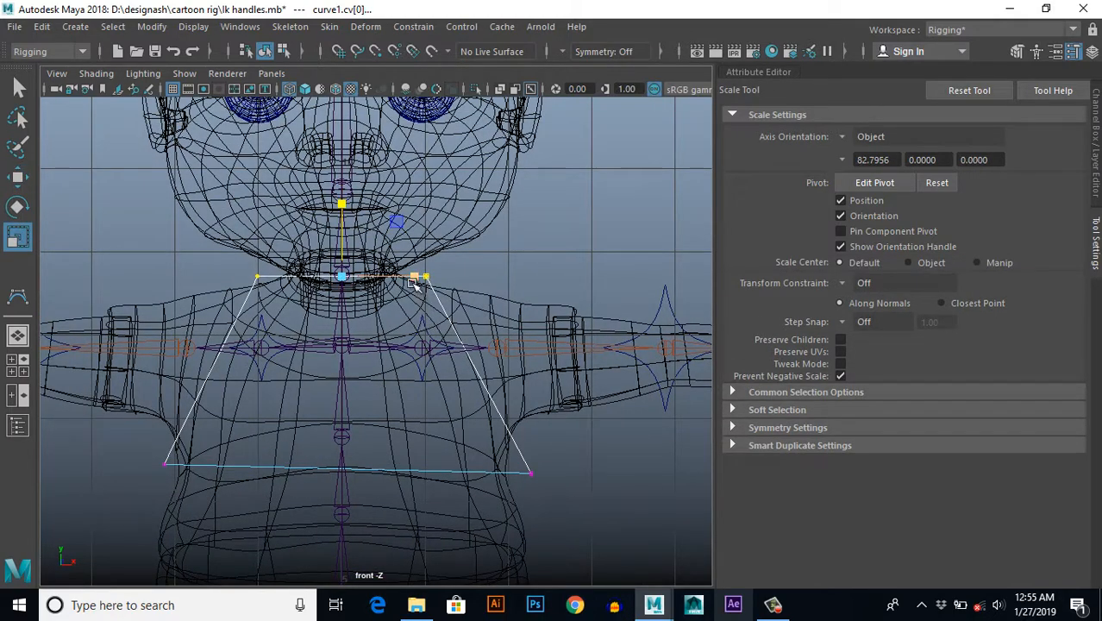
{"action": "mouse_move", "coordinate": [414, 285]}
{"action": "left_mouse_down"}
{"action": "mouse_move", "coordinate": [436, 285]}
{"action": "mouse_move", "coordinate": [423, 291]}
{"action": "left_mouse_up"}
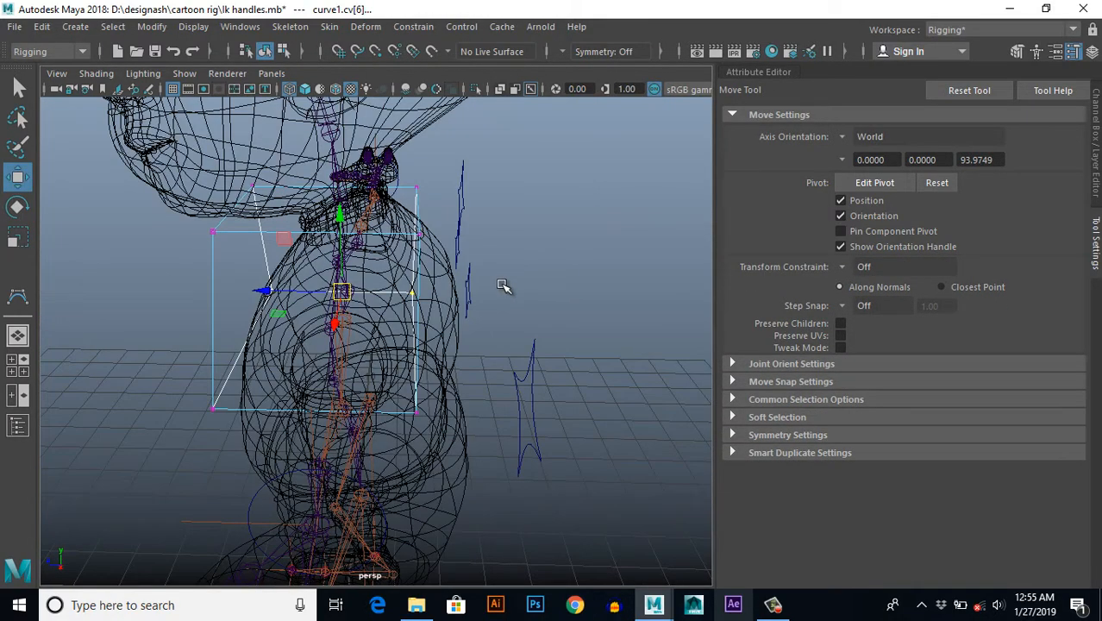
Step: Move the cube curve's upper front vertices back and down to the shirt collar in the side view
{"action": "left_click_drag", "start_coordinate": [509, 349], "coordinate": [502, 395], "text": "alt"}
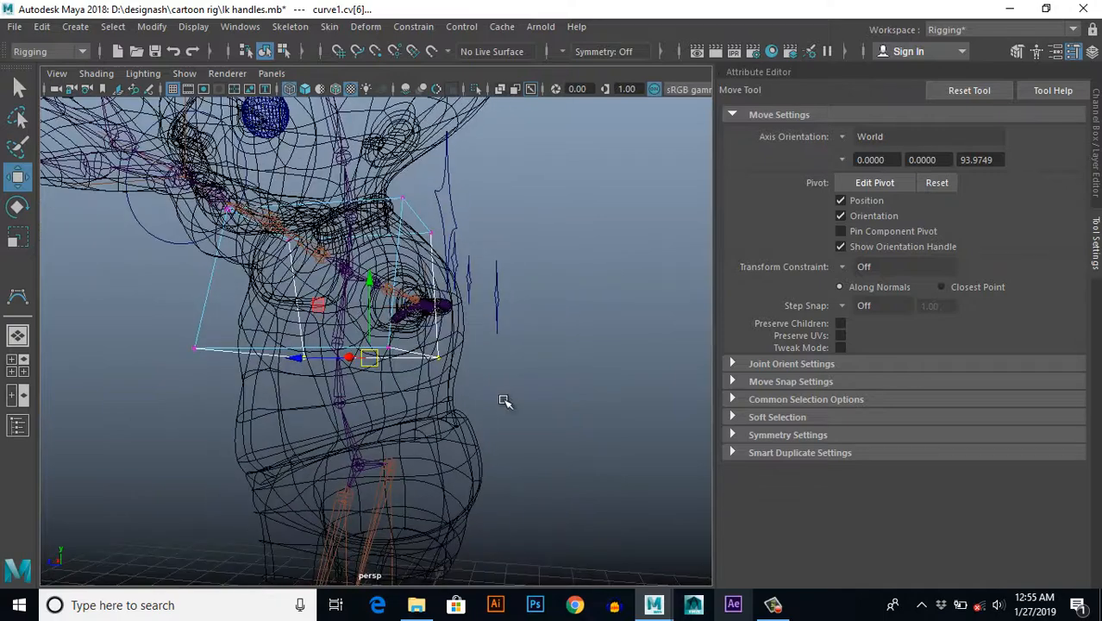
{"action": "key", "text": "space"}
{"action": "key", "text": "space"}
{"action": "scroll", "coordinate": [420, 404], "scroll_direction": "up", "scroll_amount": 5}
{"action": "middle_click_drag", "start_coordinate": [451, 370], "coordinate": [500, 335], "text": "alt"}
{"action": "scroll", "coordinate": [501, 367], "scroll_direction": "up", "scroll_amount": 2}
{"action": "middle_click_drag", "start_coordinate": [500, 373], "coordinate": [497, 431], "text": "alt"}
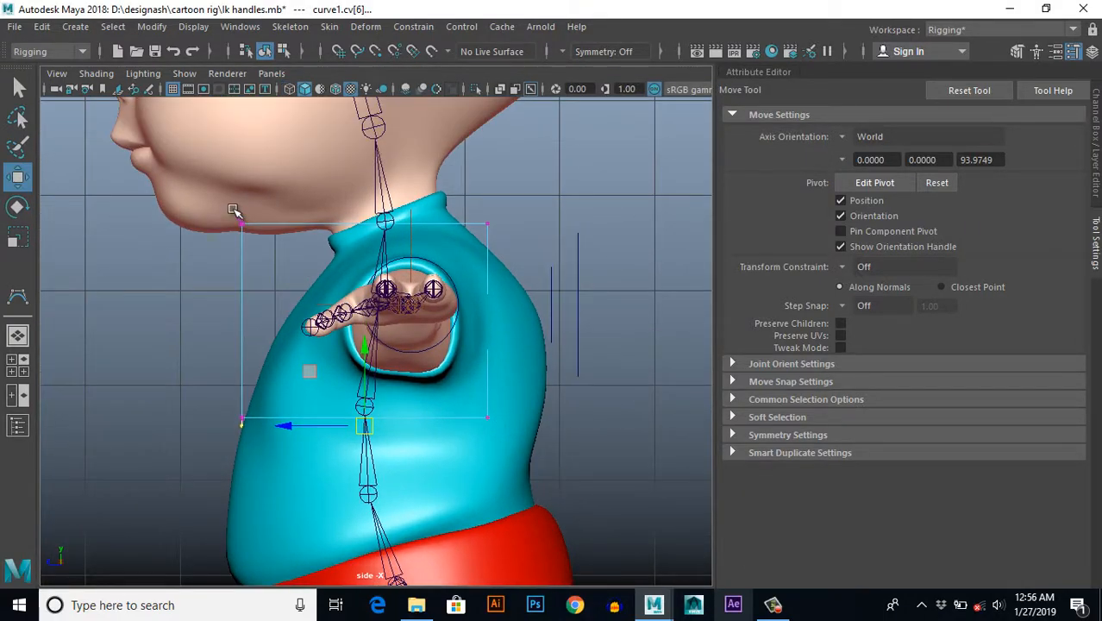
{"action": "left_click", "coordinate": [241, 222]}
{"action": "left_click_drag", "start_coordinate": [241, 222], "coordinate": [304, 253]}
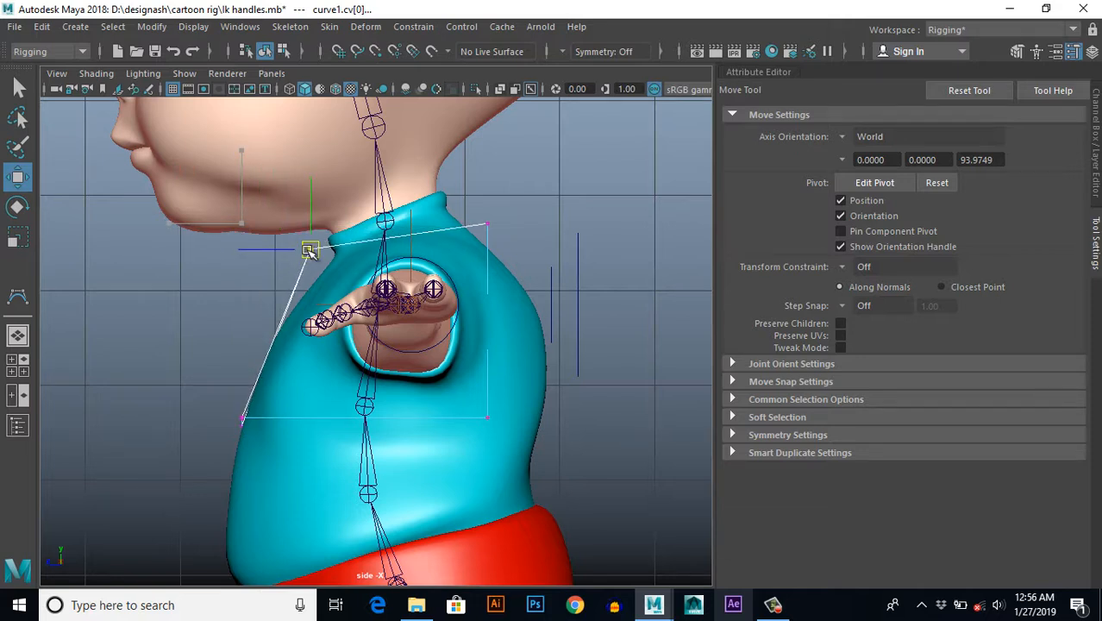
Step: Move the cube curve's lower front and rear vertices slightly up and outward beyond the chest and back in the side view
{"action": "left_click_drag", "start_coordinate": [227, 382], "coordinate": [237, 403]}
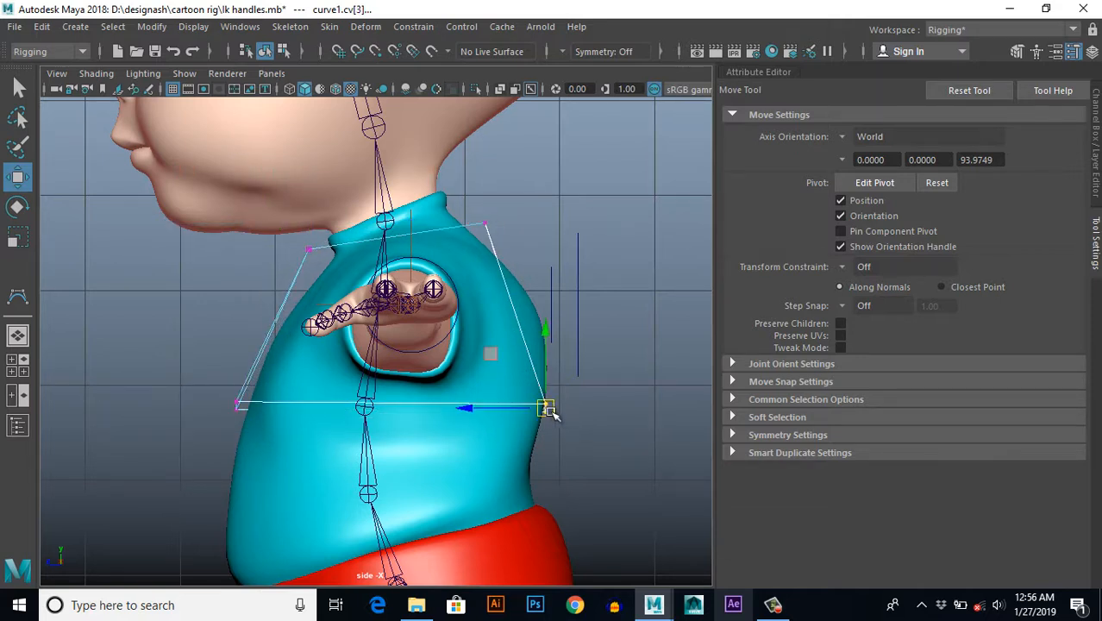
{"action": "left_click_drag", "start_coordinate": [548, 408], "coordinate": [560, 398]}
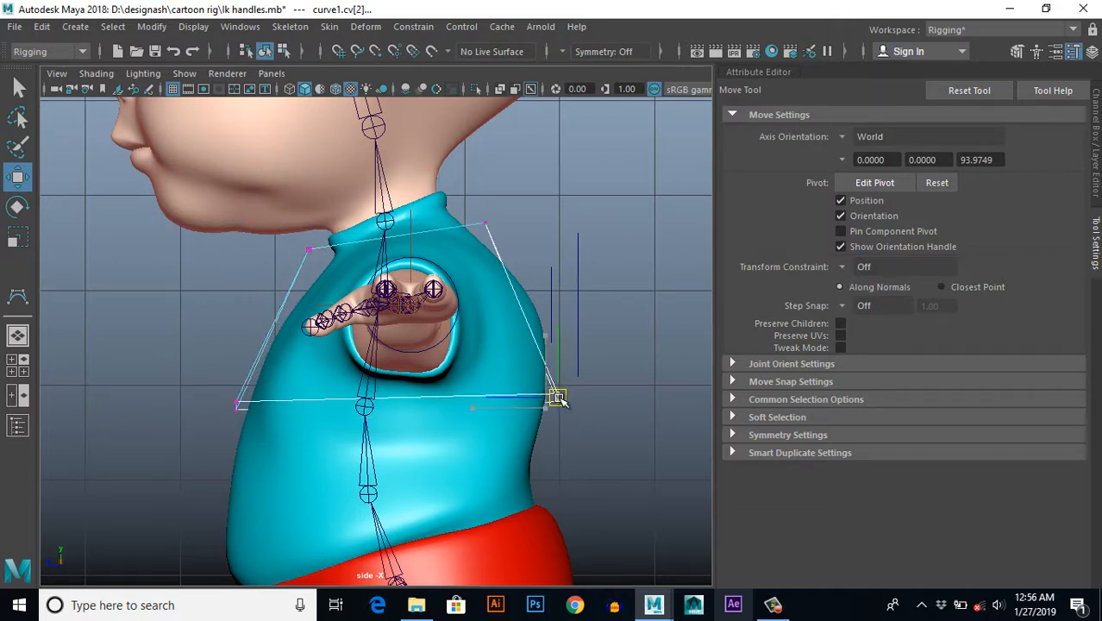
{"action": "key", "text": "space"}
Step: Examine the reshaped chest curve around the character from several angles in textured shaded display
{"action": "left_click_drag", "start_coordinate": [537, 316], "coordinate": [598, 362], "text": "alt"}
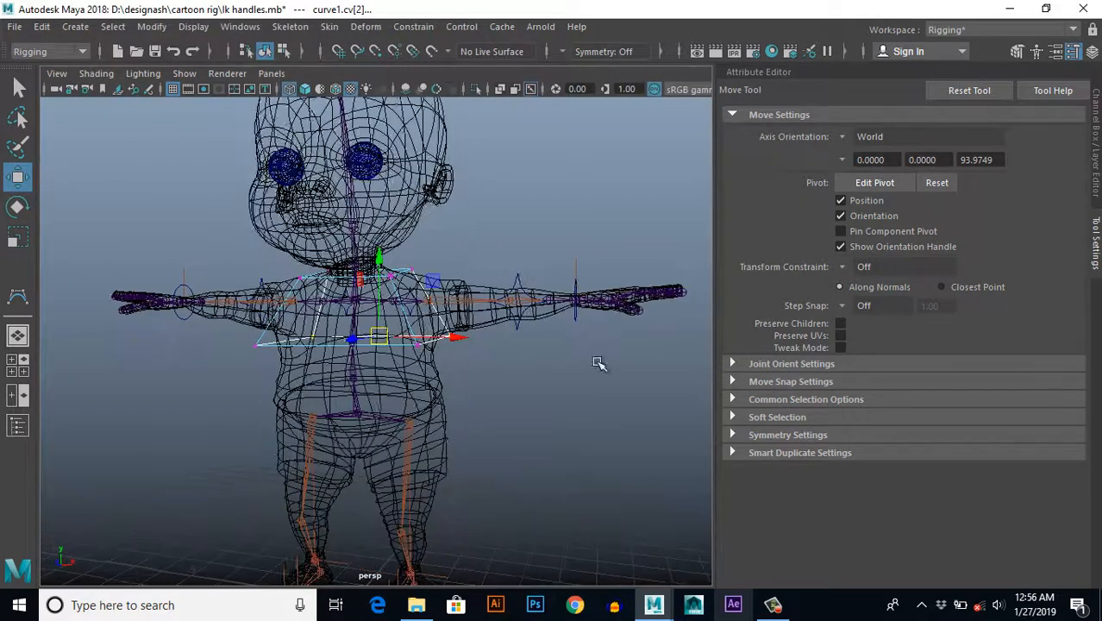
{"action": "key", "text": "6"}
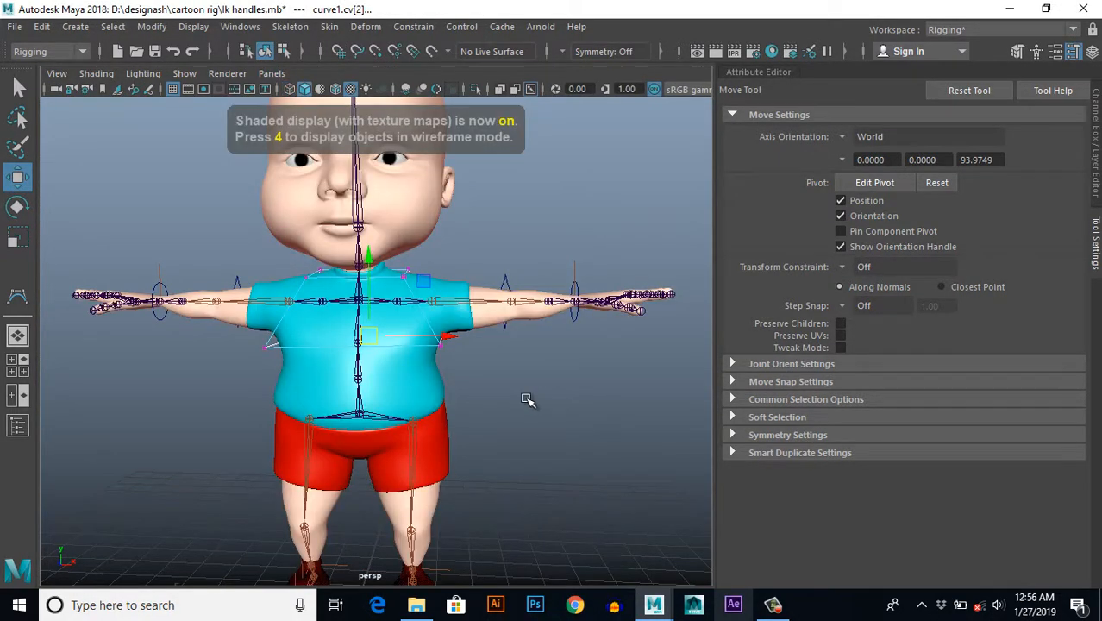
{"action": "left_click_drag", "start_coordinate": [527, 477], "coordinate": [430, 322], "text": "alt"}
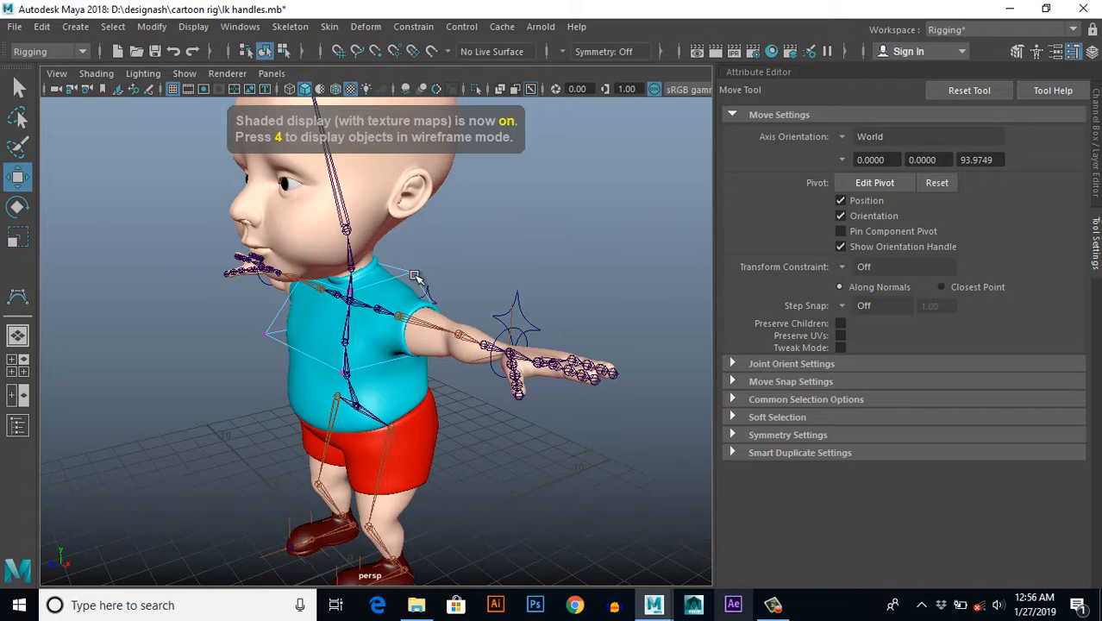
{"action": "left_click_drag", "start_coordinate": [469, 256], "coordinate": [512, 442], "text": "alt"}
{"action": "scroll", "coordinate": [551, 386], "scroll_direction": "up", "scroll_amount": 5}
{"action": "scroll", "coordinate": [568, 400], "scroll_direction": "down", "scroll_amount": 4}
{"action": "scroll", "coordinate": [537, 413], "scroll_direction": "up", "scroll_amount": 3}
{"action": "scroll", "coordinate": [536, 413], "scroll_direction": "down", "scroll_amount": 3}
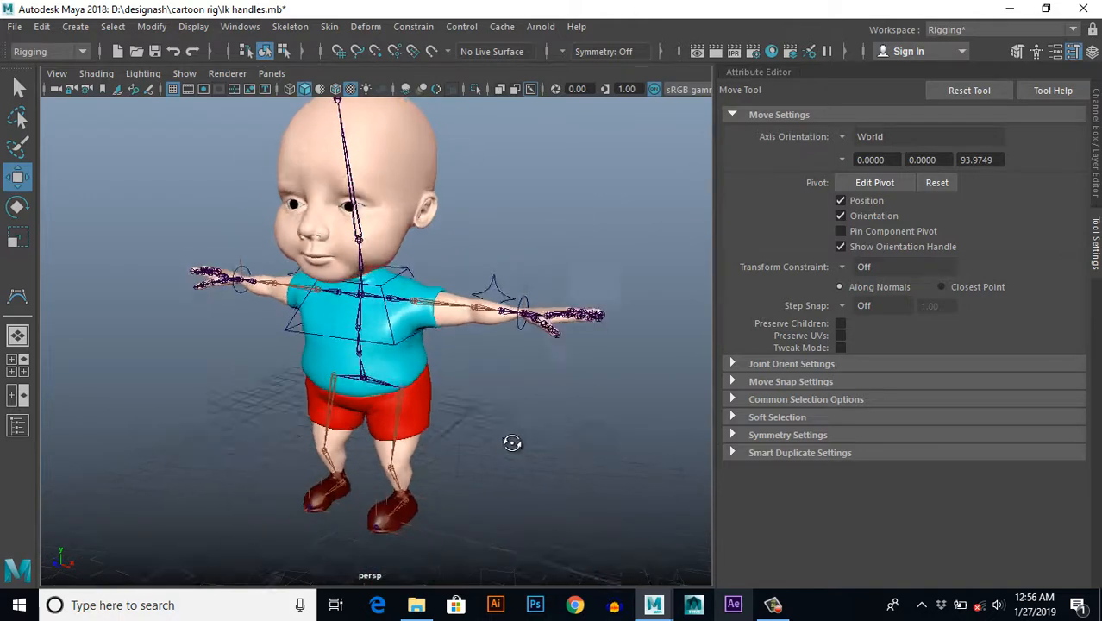
{"action": "scroll", "coordinate": [512, 442], "scroll_direction": "down", "scroll_amount": 3}
{"action": "scroll", "coordinate": [551, 438], "scroll_direction": "up", "scroll_amount": 1}
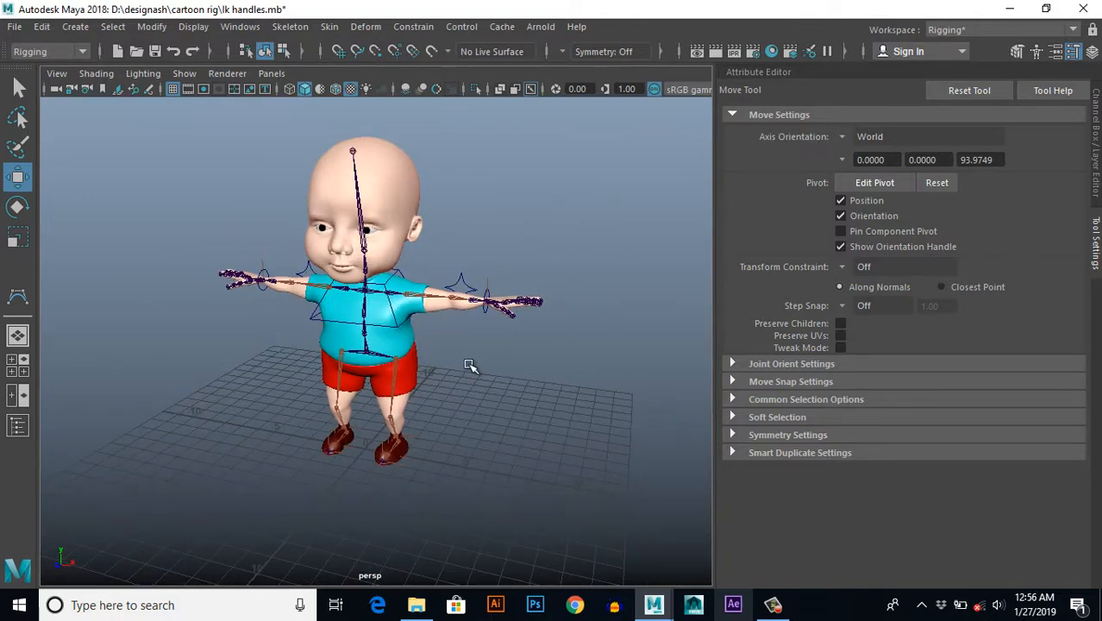
{"action": "mouse_move", "coordinate": [470, 366]}
{"action": "left_mouse_down", "text": "alt"}
{"action": "mouse_move", "coordinate": [468, 345]}
{"action": "mouse_move", "coordinate": [484, 381]}
{"action": "left_mouse_up", "text": "alt"}
{"action": "scroll", "coordinate": [479, 392], "scroll_direction": "up", "scroll_amount": 2}
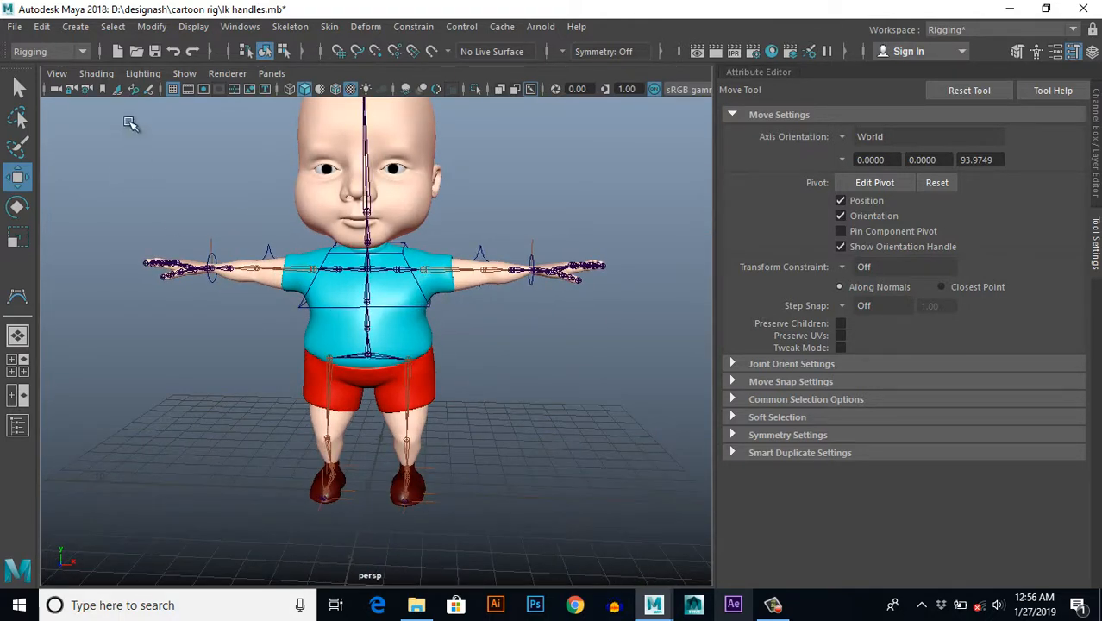
Step: Create a NURBS circle at the character's feet and scale it up to span both shoes
{"action": "left_click", "coordinate": [77, 29]}
{"action": "mouse_move", "coordinate": [107, 83]}
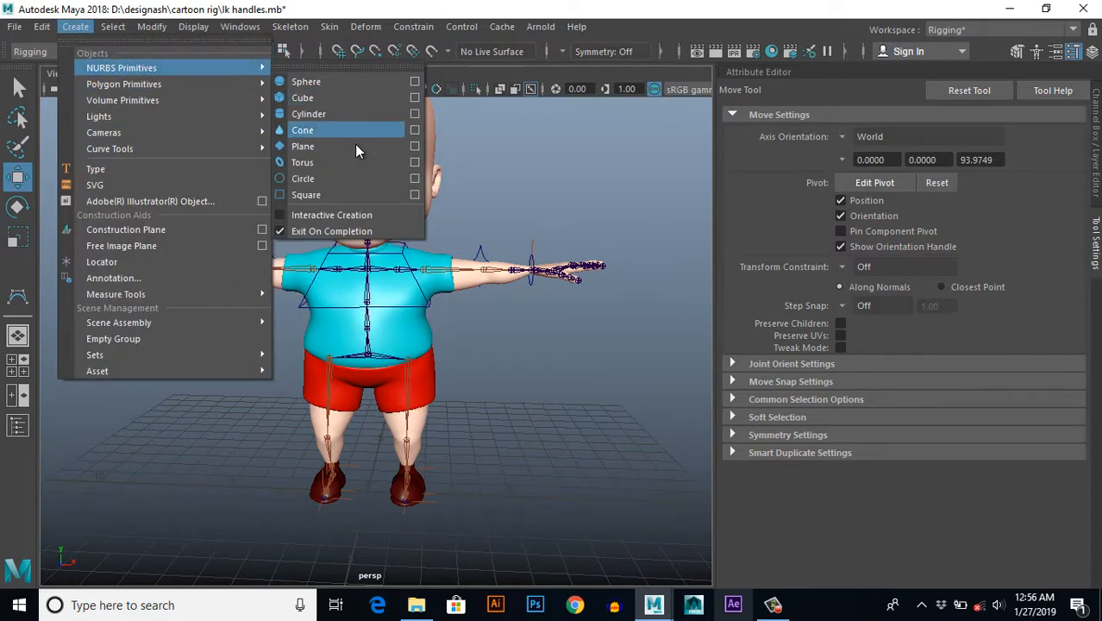
{"action": "left_click", "coordinate": [309, 179]}
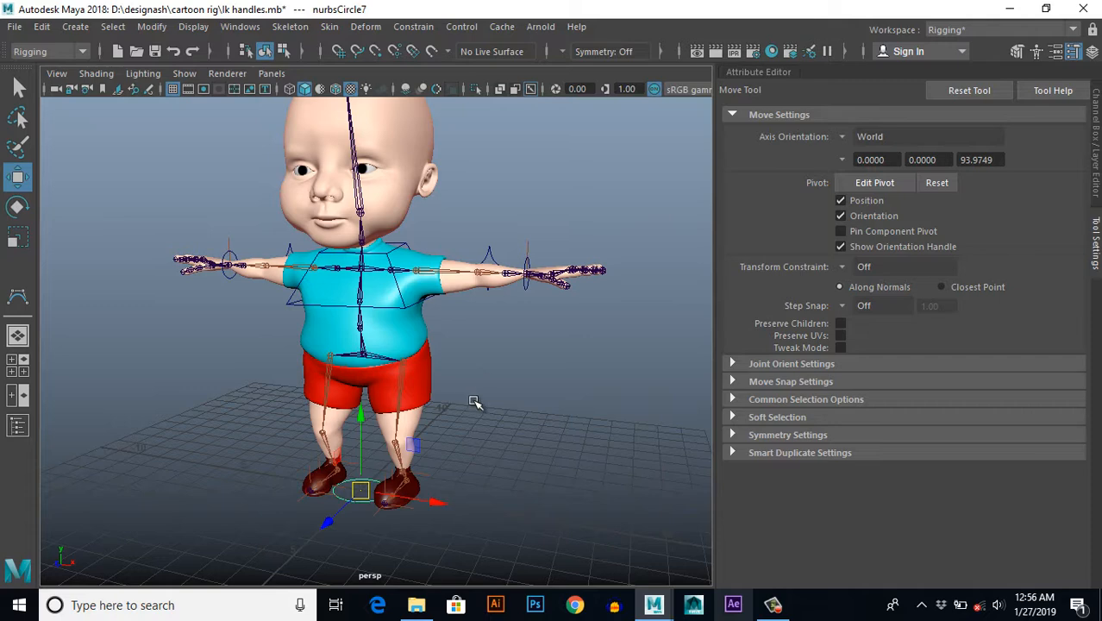
{"action": "key", "text": "r"}
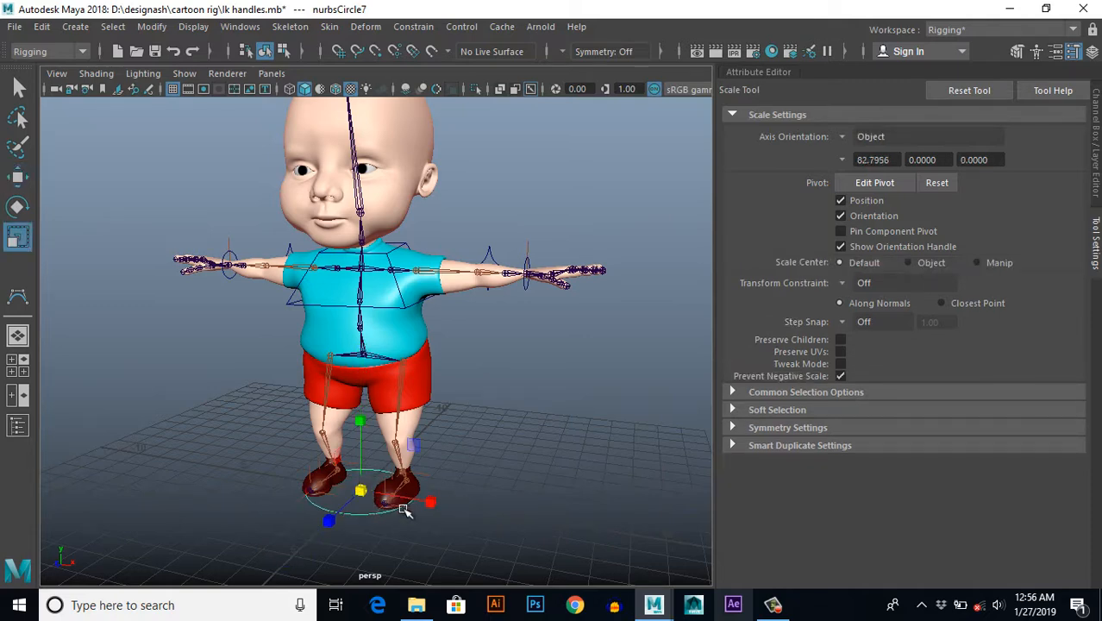
Step: Move the new circle aside from the feet and point-snap it onto the lower spine joint at the belly
{"action": "key", "text": "w"}
{"action": "left_click_drag", "start_coordinate": [398, 515], "coordinate": [609, 509], "text": "alt"}
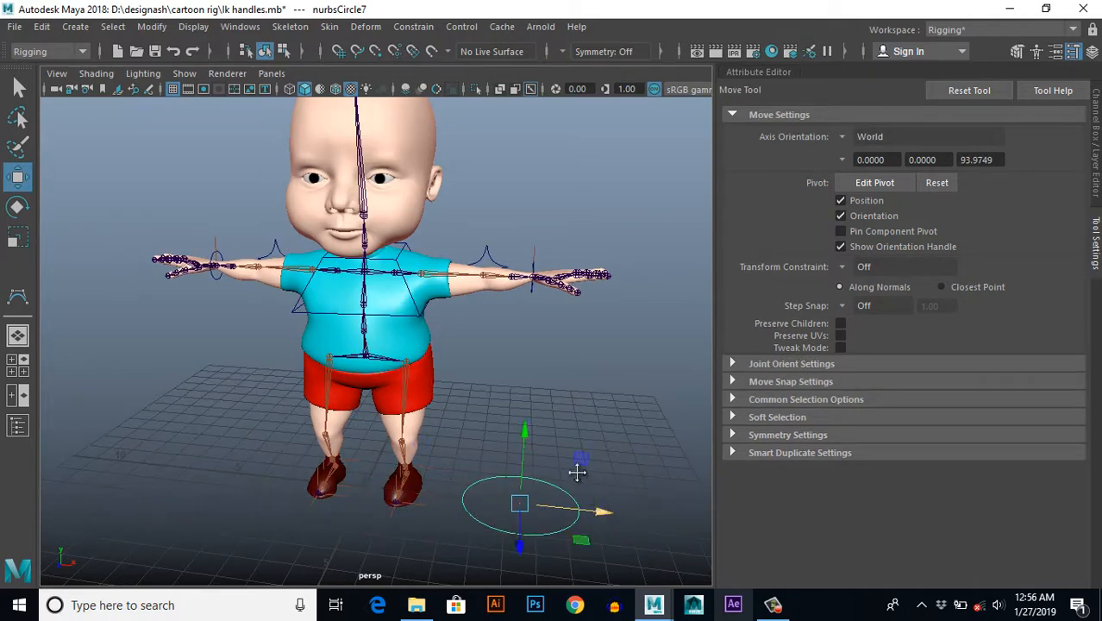
{"action": "scroll", "coordinate": [577, 472], "scroll_direction": "up", "scroll_amount": 5}
{"action": "scroll", "coordinate": [554, 448], "scroll_direction": "down", "scroll_amount": 5}
{"action": "scroll", "coordinate": [544, 431], "scroll_direction": "up", "scroll_amount": 4}
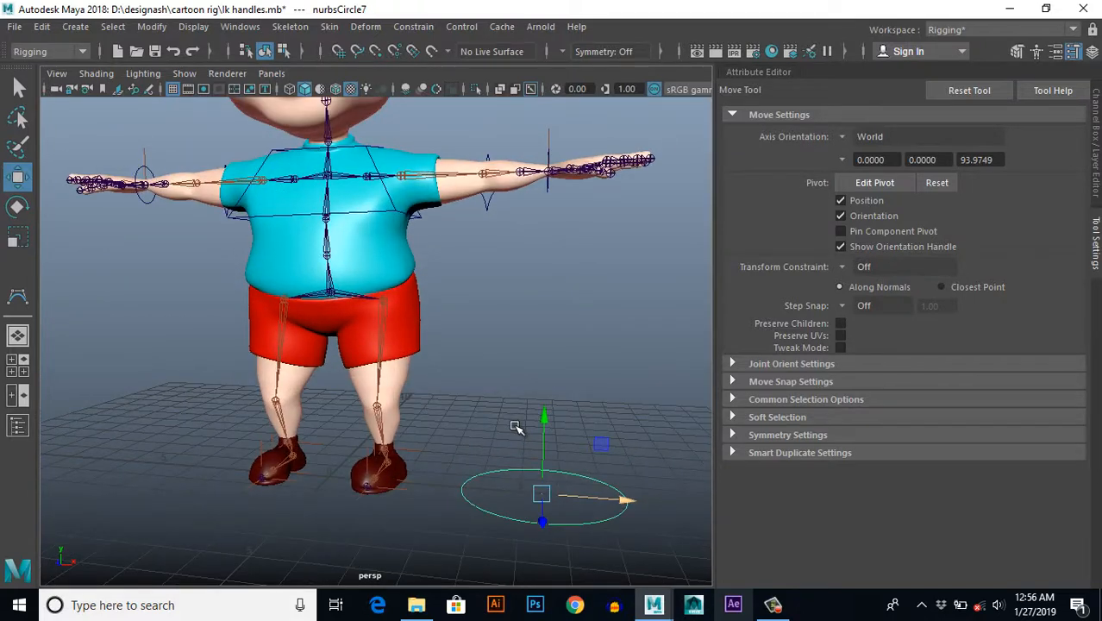
{"action": "left_click_drag", "start_coordinate": [542, 495], "coordinate": [486, 407]}
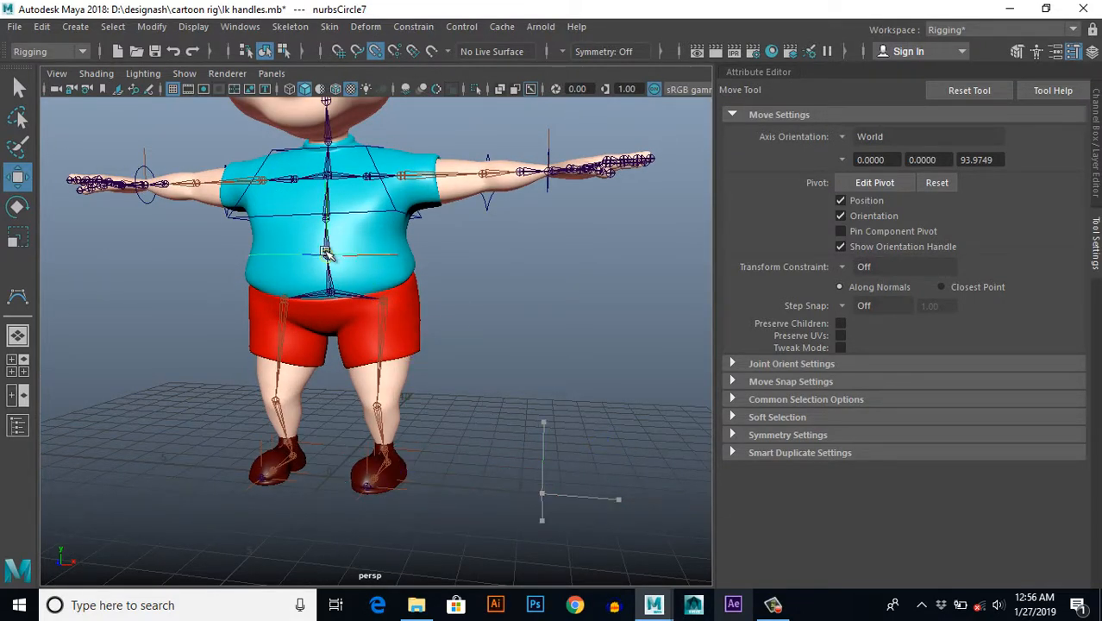
Step: Scale the belly circle so that it encircles the lower torso
{"action": "left_click_drag", "start_coordinate": [392, 412], "coordinate": [353, 431], "text": "alt"}
{"action": "key", "text": "r"}
{"action": "scroll", "coordinate": [446, 409], "scroll_direction": "up", "scroll_amount": 3}
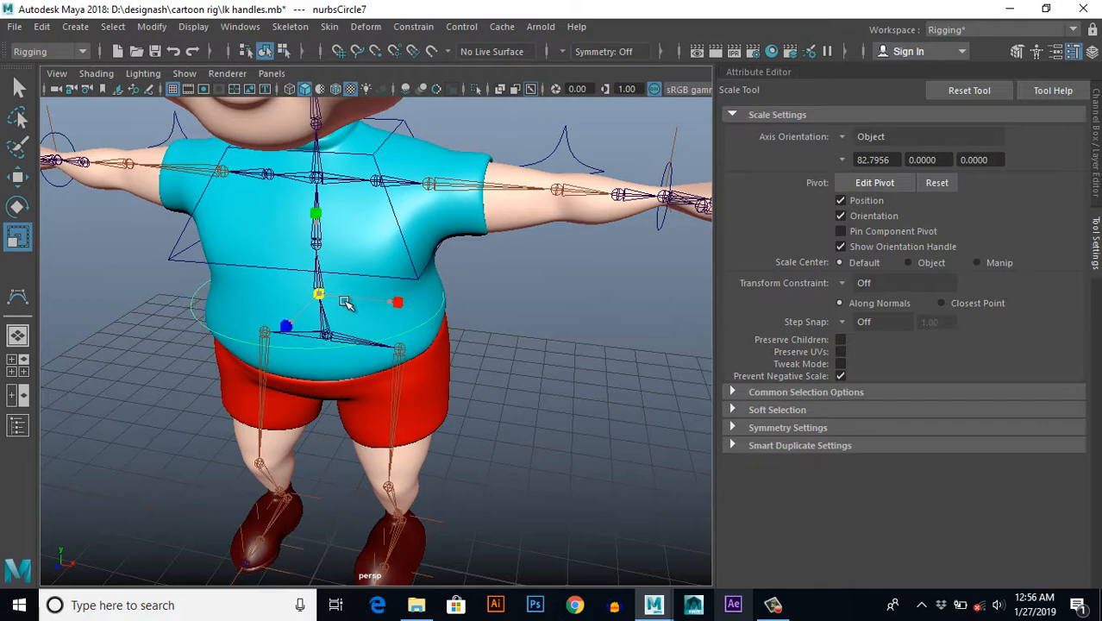
Step: Duplicate the reshaped chest curve and move the copy straight down to the shorts at hip level
{"action": "left_click_drag", "start_coordinate": [351, 312], "coordinate": [492, 387], "text": "alt"}
{"action": "left_click", "coordinate": [416, 244]}
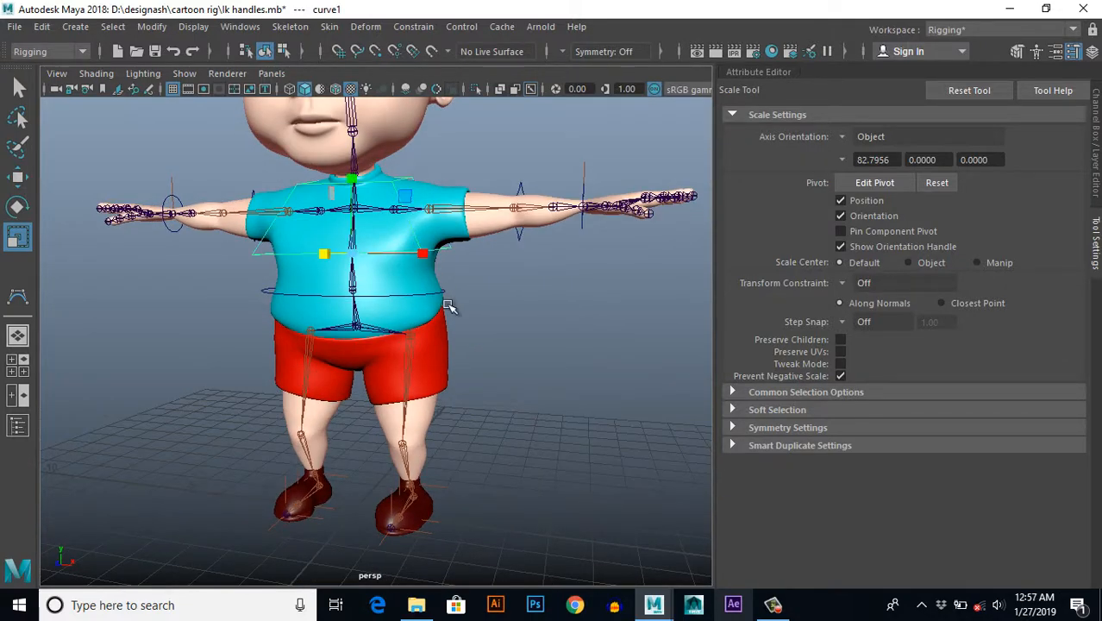
{"action": "left_click_drag", "start_coordinate": [416, 244], "coordinate": [482, 337], "text": "alt"}
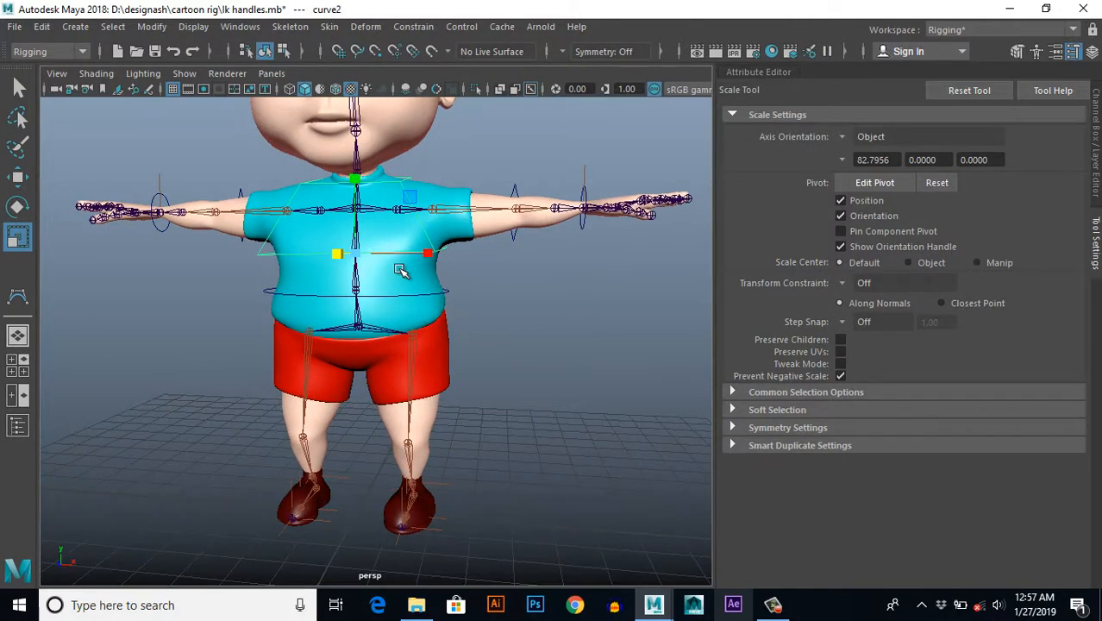
{"action": "key", "text": "w"}
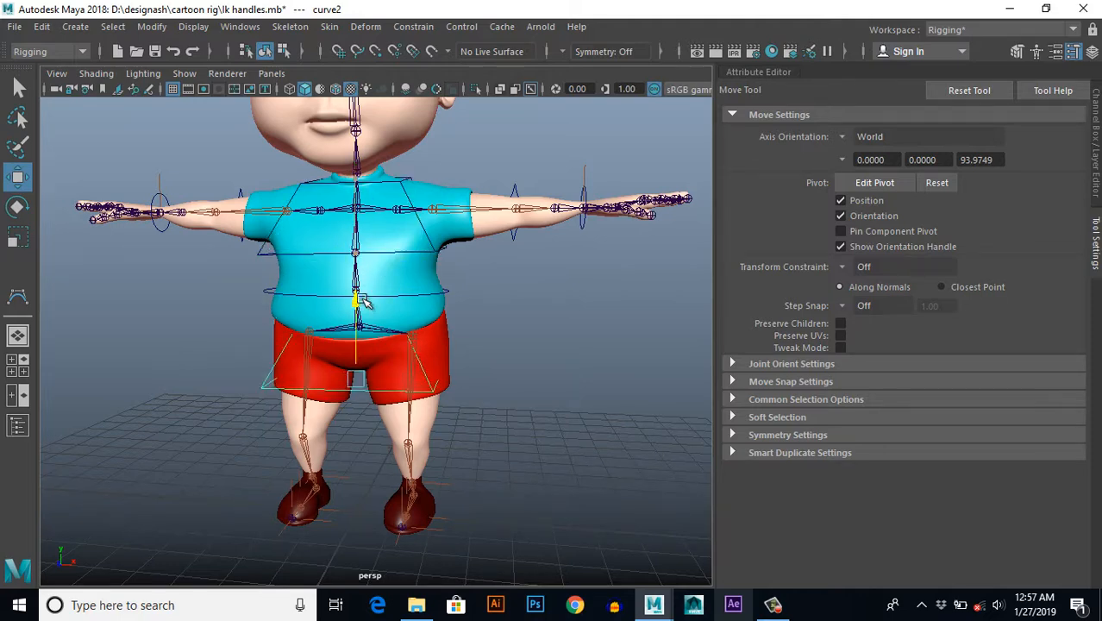
{"action": "right_click_drag", "start_coordinate": [361, 299], "coordinate": [433, 393], "text": "alt"}
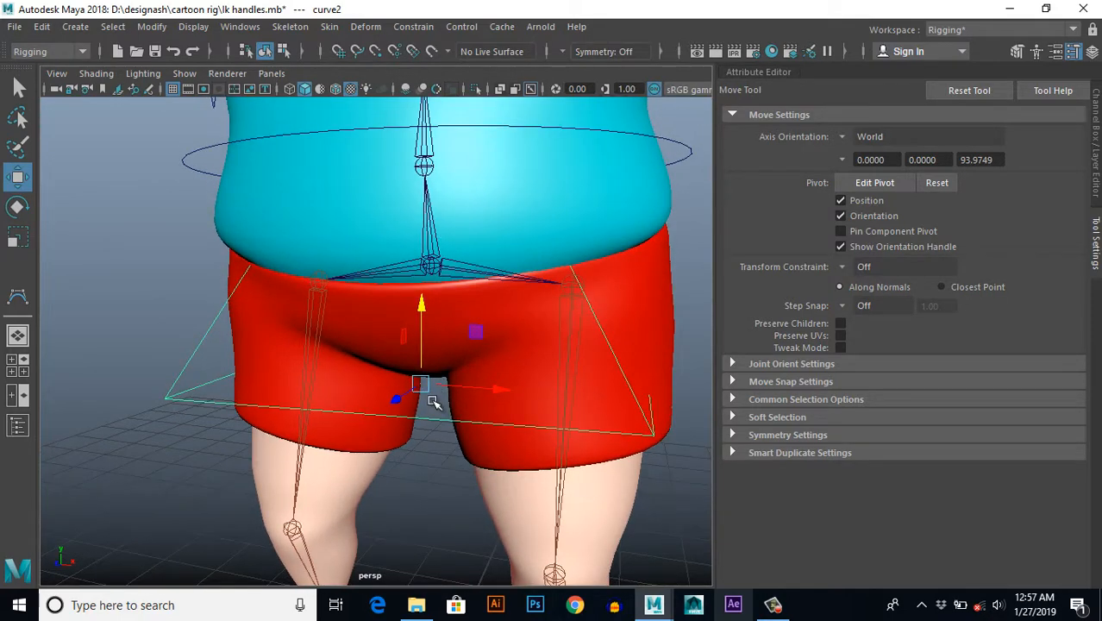
Step: Move the copied hip curve up so that its pivot sits on the pelvis joint
{"action": "left_click_drag", "start_coordinate": [429, 392], "coordinate": [441, 285]}
{"action": "scroll", "coordinate": [440, 345], "scroll_direction": "down", "scroll_amount": 2}
{"action": "scroll", "coordinate": [440, 346], "scroll_direction": "down", "scroll_amount": 1}
Step: In the wireframe side view, move the hip curve's front control vertices out past the belly and down below the front of the shorts
{"action": "left_click_drag", "start_coordinate": [483, 406], "coordinate": [357, 436], "text": "alt"}
{"action": "key", "text": "space"}
{"action": "key", "text": "space"}
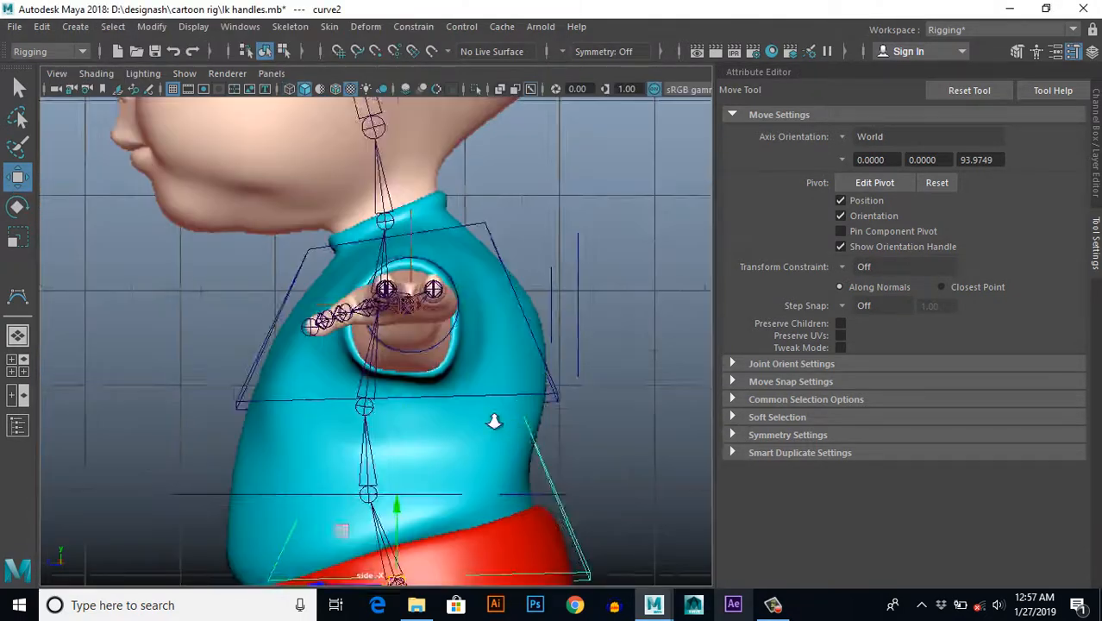
{"action": "scroll", "coordinate": [509, 397], "scroll_direction": "down", "scroll_amount": 3}
{"action": "scroll", "coordinate": [494, 411], "scroll_direction": "up", "scroll_amount": 2}
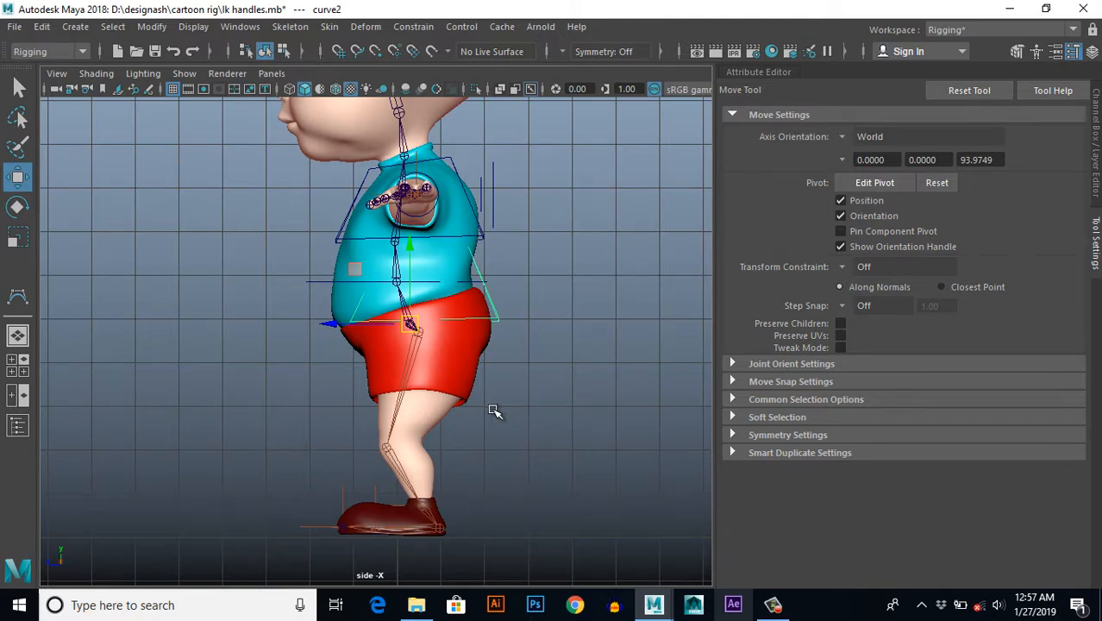
{"action": "key", "text": "4"}
{"action": "scroll", "coordinate": [494, 410], "scroll_direction": "up", "scroll_amount": 4}
{"action": "right_click", "coordinate": [566, 363]}
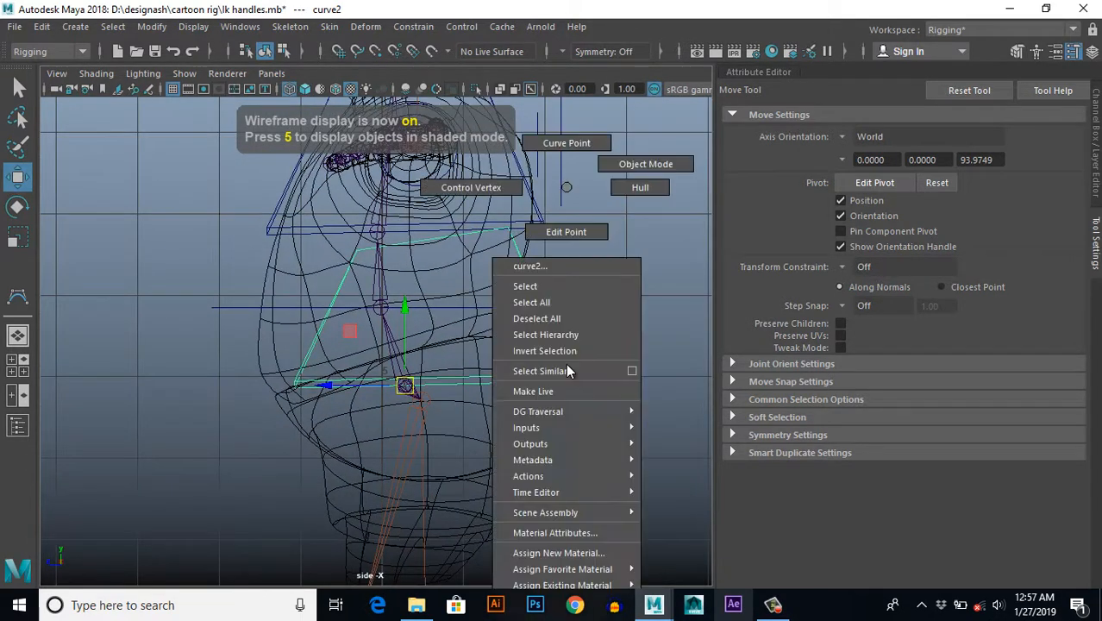
{"action": "left_click", "coordinate": [470, 247]}
{"action": "scroll", "coordinate": [381, 283], "scroll_direction": "up", "scroll_amount": 3}
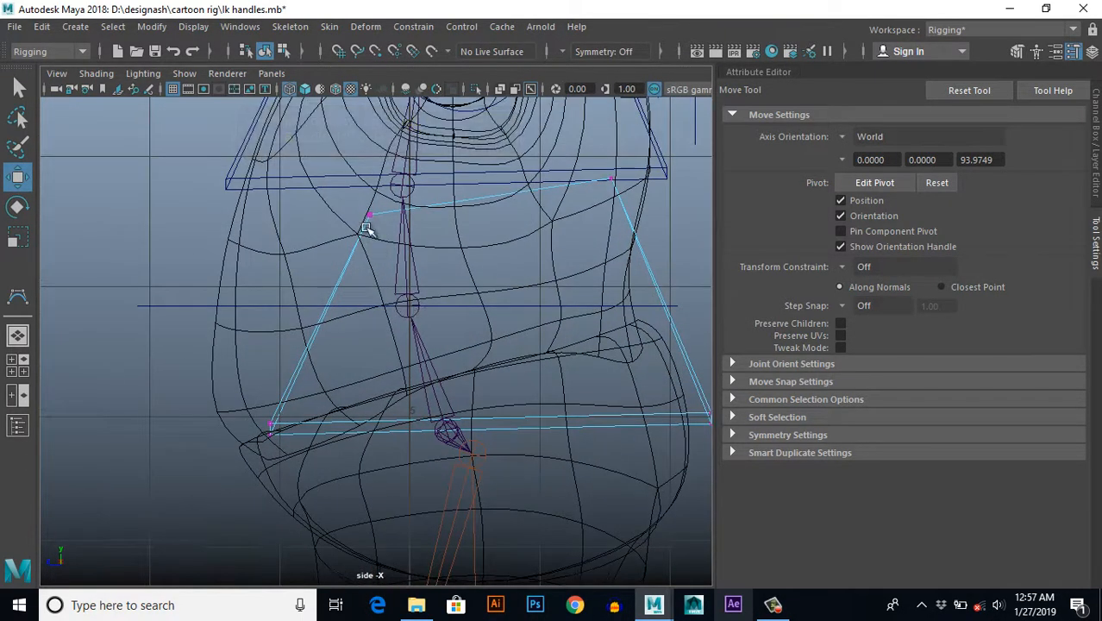
{"action": "left_click", "coordinate": [369, 215]}
{"action": "left_click_drag", "start_coordinate": [369, 214], "coordinate": [200, 340]}
{"action": "middle_click_drag", "start_coordinate": [278, 414], "coordinate": [278, 321], "text": "alt"}
{"action": "left_click", "coordinate": [268, 337]}
{"action": "left_click_drag", "start_coordinate": [268, 337], "coordinate": [260, 457]}
{"action": "scroll", "coordinate": [448, 457], "scroll_direction": "down", "scroll_amount": 4}
{"action": "scroll", "coordinate": [438, 435], "scroll_direction": "up", "scroll_amount": 2}
{"action": "scroll", "coordinate": [380, 307], "scroll_direction": "up", "scroll_amount": 2}
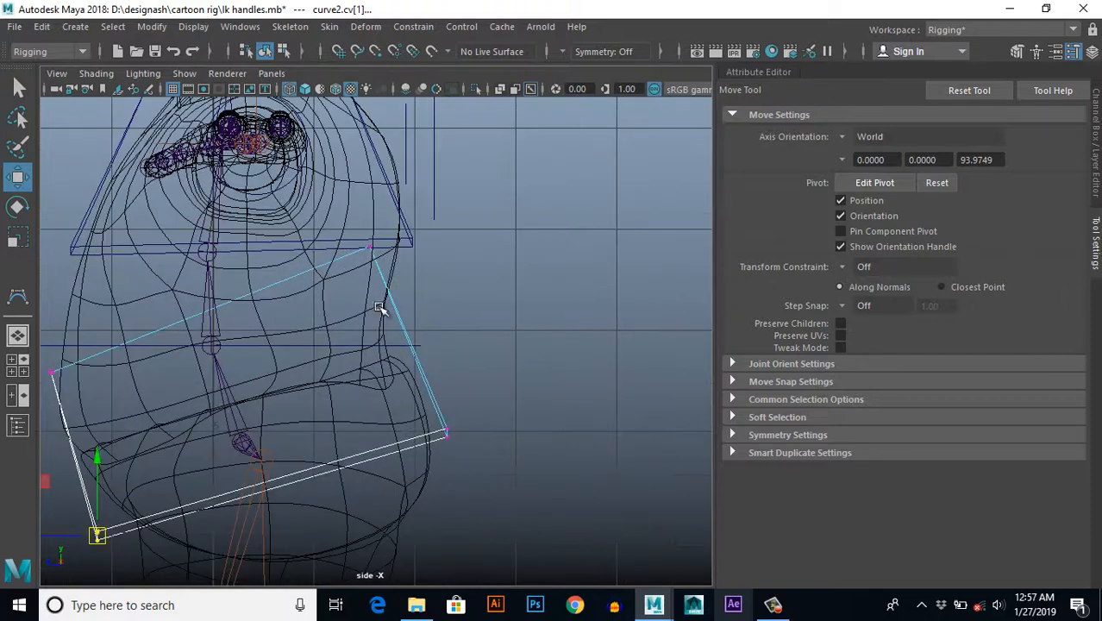
Step: Reposition the hip curve's rear control vertices behind the shorts and level its lower front corner with the lower rear one
{"action": "left_click", "coordinate": [377, 257]}
{"action": "left_click_drag", "start_coordinate": [374, 247], "coordinate": [398, 327]}
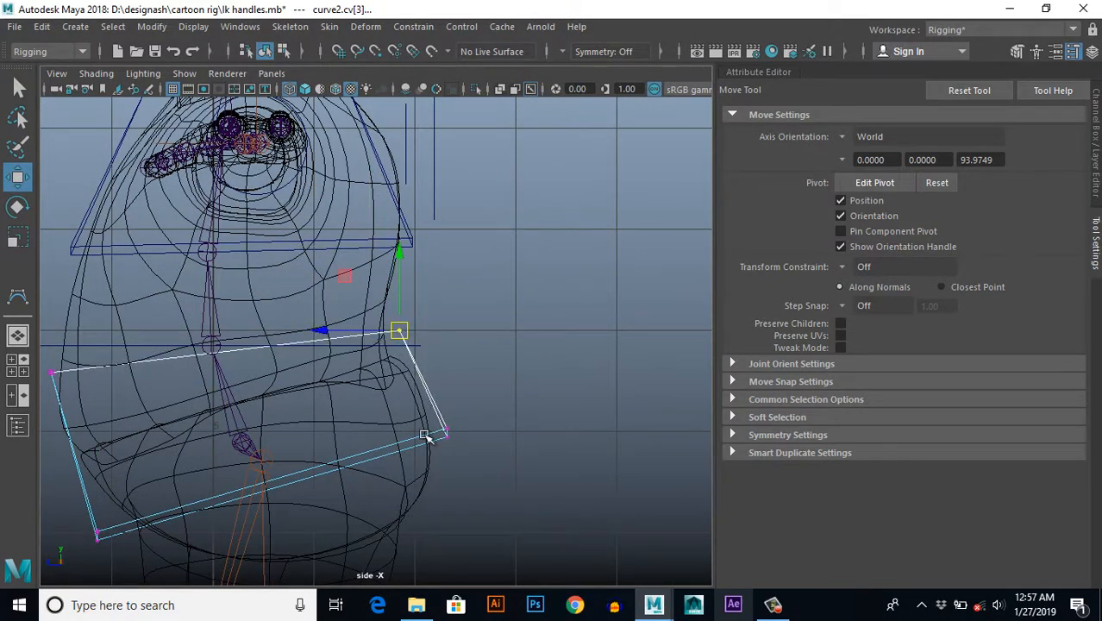
{"action": "middle_click_drag", "start_coordinate": [425, 400], "coordinate": [462, 276], "text": "alt"}
{"action": "left_click", "coordinate": [483, 305]}
{"action": "left_click_drag", "start_coordinate": [483, 305], "coordinate": [468, 425]}
{"action": "left_click", "coordinate": [436, 204]}
{"action": "left_click_drag", "start_coordinate": [436, 203], "coordinate": [479, 211]}
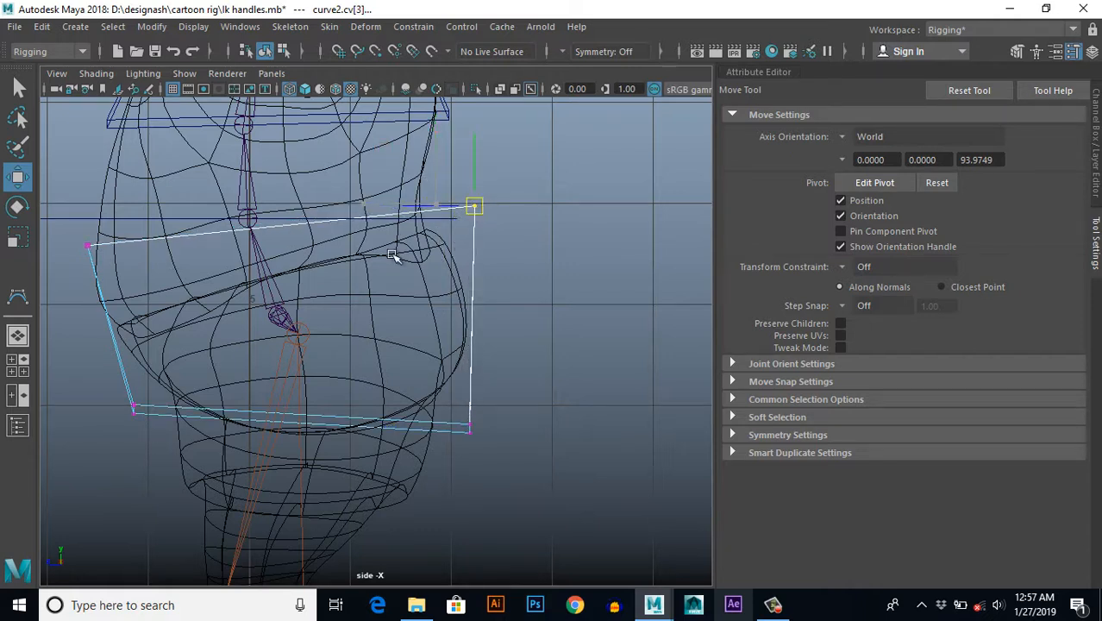
{"action": "left_click", "coordinate": [87, 247]}
{"action": "left_click", "coordinate": [134, 405]}
{"action": "left_click_drag", "start_coordinate": [134, 405], "coordinate": [144, 426]}
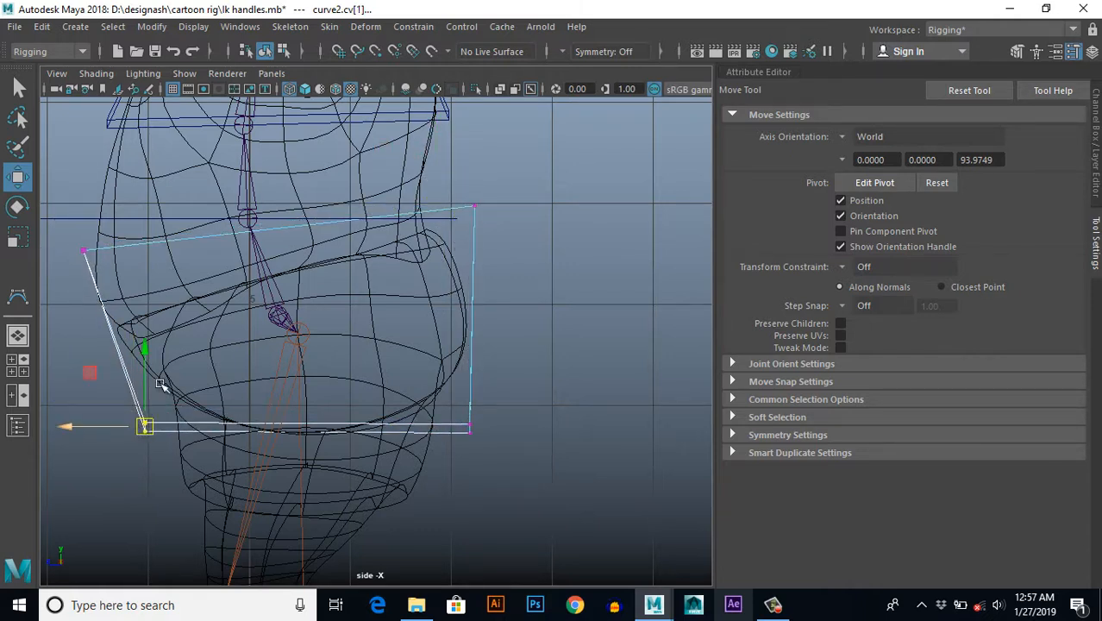
Step: In the front view, move the hip curve's upper and lower control vertices on the character's right side outward past the shorts
{"action": "key", "text": "space"}
{"action": "key", "text": "space"}
{"action": "scroll", "coordinate": [543, 293], "scroll_direction": "down", "scroll_amount": 4}
{"action": "mouse_move", "coordinate": [543, 301]}
{"action": "left_mouse_down", "text": "alt"}
{"action": "mouse_move", "coordinate": [618, 323]}
{"action": "mouse_move", "coordinate": [569, 316]}
{"action": "left_mouse_up", "text": "alt"}
{"action": "key", "text": "space"}
{"action": "key", "text": "space"}
{"action": "scroll", "coordinate": [367, 440], "scroll_direction": "up", "scroll_amount": 6}
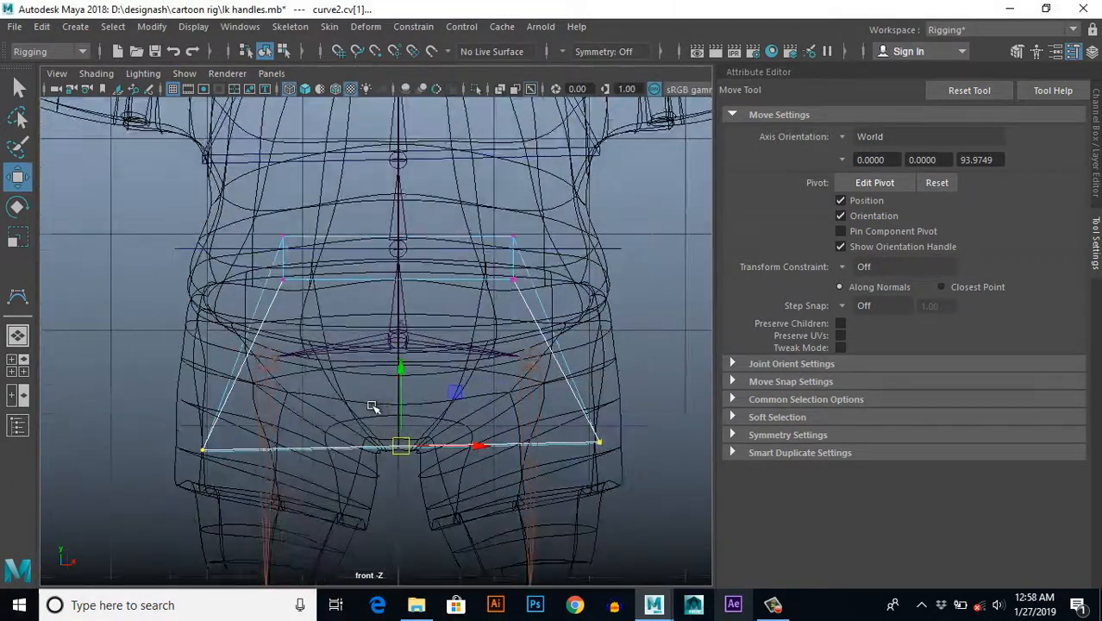
{"action": "left_click_drag", "start_coordinate": [342, 254], "coordinate": [342, 255]}
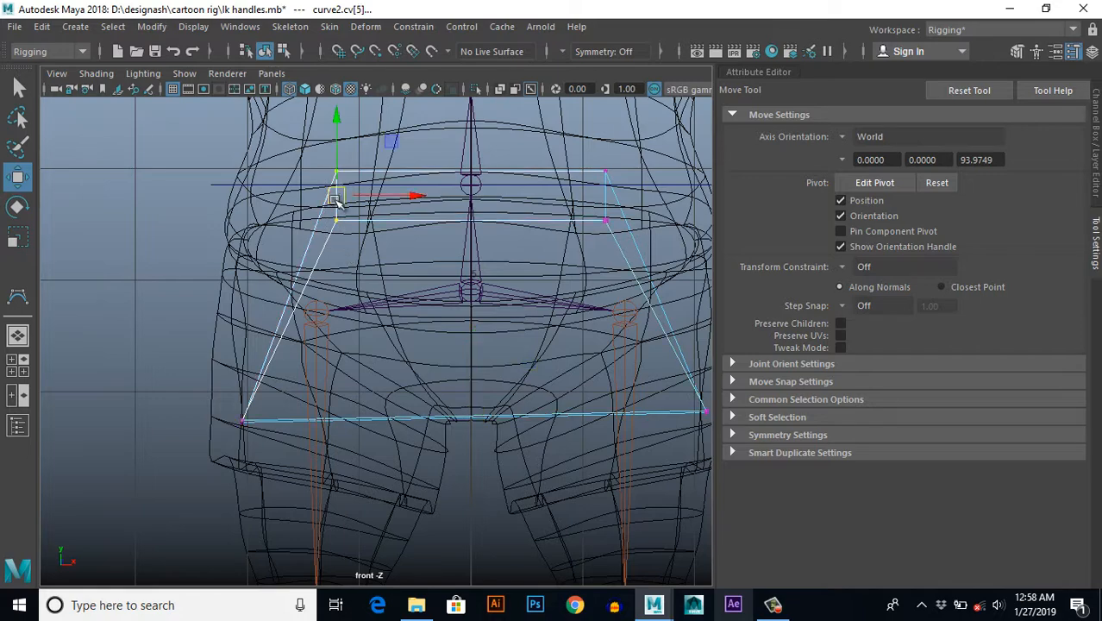
{"action": "left_click_drag", "start_coordinate": [338, 197], "coordinate": [217, 192]}
{"action": "middle_click_drag", "start_coordinate": [217, 191], "coordinate": [225, 85], "text": "alt"}
{"action": "left_click_drag", "start_coordinate": [273, 353], "coordinate": [199, 320]}
Step: Move the hip curve's upper and lower control vertices on the character's left side outward past the shorts
{"action": "scroll", "coordinate": [418, 372], "scroll_direction": "down", "scroll_amount": 5}
{"action": "middle_click_drag", "start_coordinate": [500, 336], "coordinate": [414, 376], "text": "alt"}
{"action": "scroll", "coordinate": [415, 387], "scroll_direction": "up", "scroll_amount": 2}
{"action": "scroll", "coordinate": [409, 249], "scroll_direction": "up", "scroll_amount": 3}
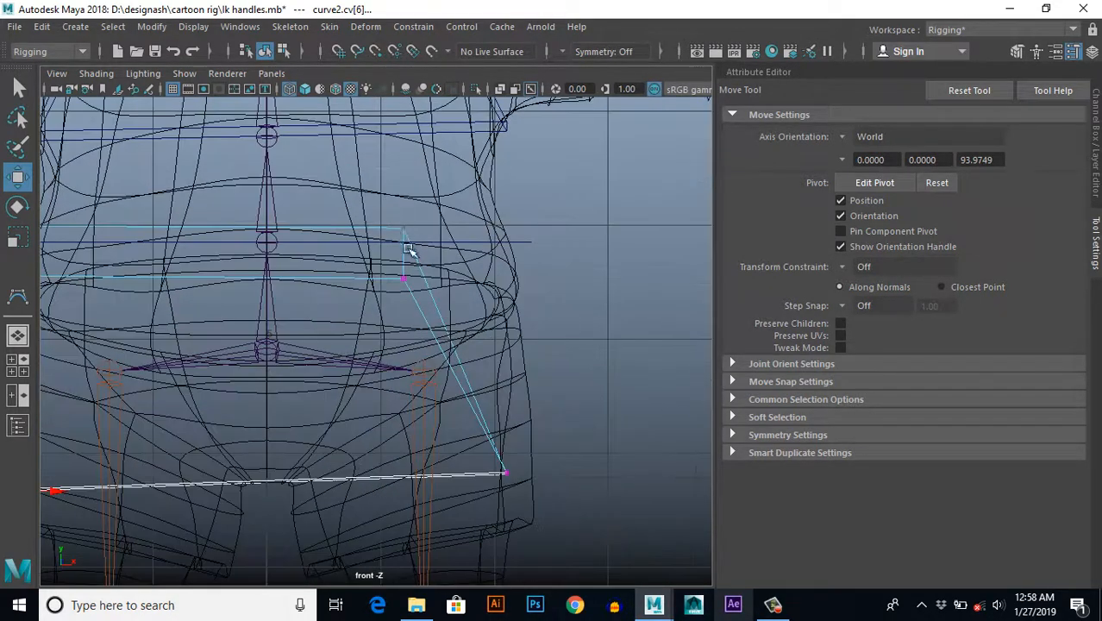
{"action": "left_click_drag", "start_coordinate": [419, 306], "coordinate": [419, 307]}
{"action": "left_click_drag", "start_coordinate": [406, 251], "coordinate": [529, 253]}
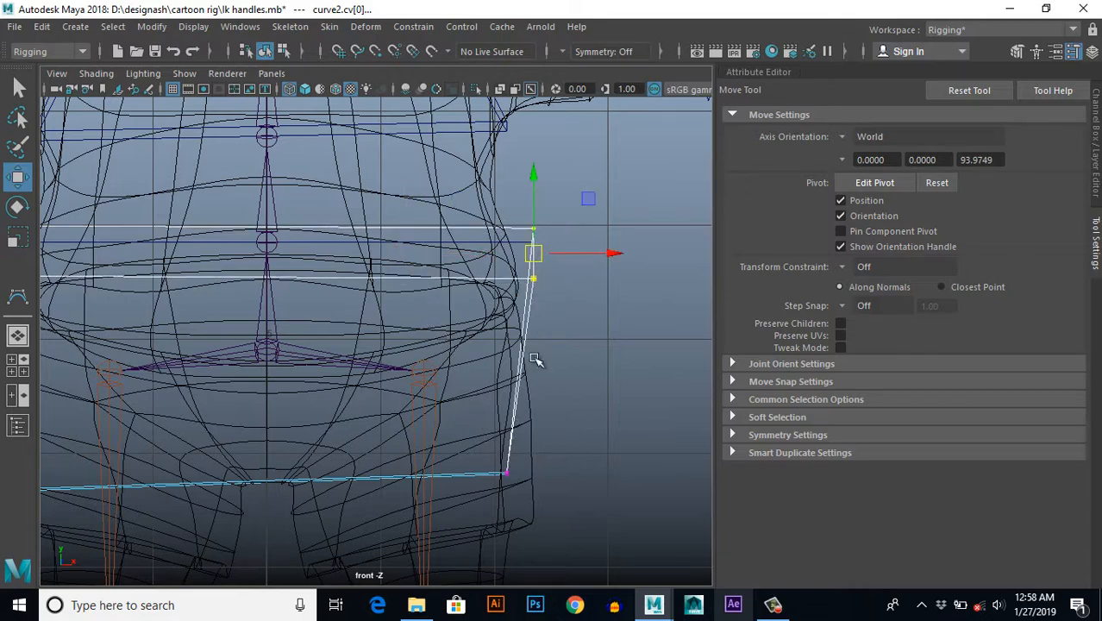
{"action": "middle_click_drag", "start_coordinate": [481, 448], "coordinate": [473, 352], "text": "alt"}
{"action": "left_click_drag", "start_coordinate": [510, 389], "coordinate": [549, 386]}
{"action": "scroll", "coordinate": [521, 407], "scroll_direction": "down", "scroll_amount": 5}
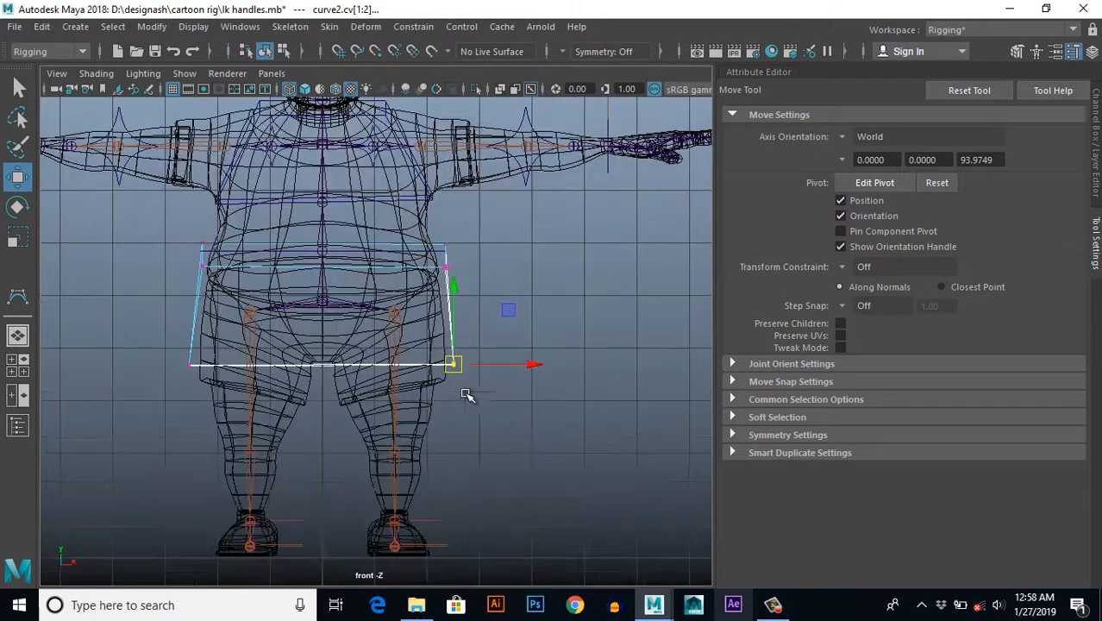
Step: In the shaded perspective view, pull the hip box's upper corner points closer to the body
{"action": "key", "text": "6"}
{"action": "key", "text": "space"}
{"action": "key", "text": "space"}
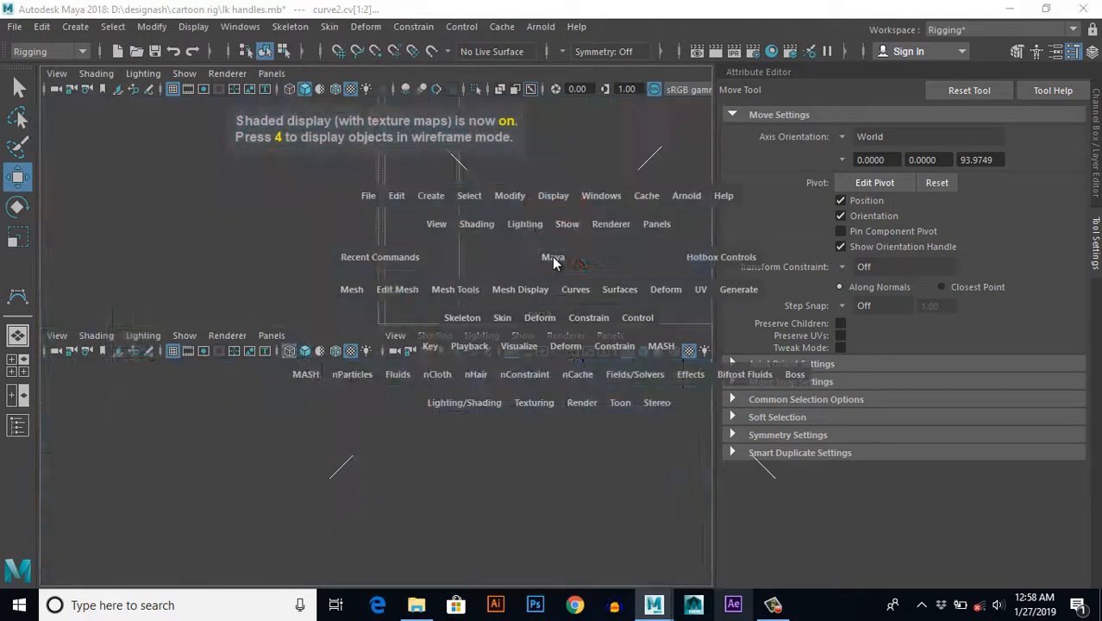
{"action": "scroll", "coordinate": [563, 370], "scroll_direction": "down", "scroll_amount": 6}
{"action": "left_click_drag", "start_coordinate": [563, 449], "coordinate": [428, 463], "text": "alt"}
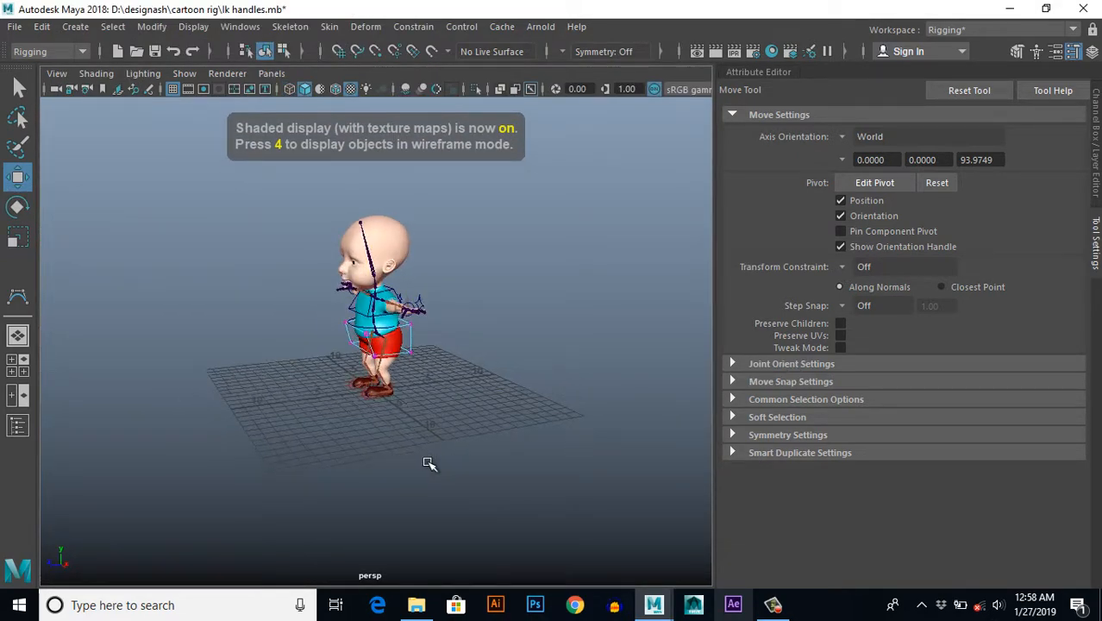
{"action": "key", "text": "f"}
{"action": "left_click", "coordinate": [601, 276]}
{"action": "left_click_drag", "start_coordinate": [602, 276], "coordinate": [587, 278]}
{"action": "left_click_drag", "start_coordinate": [609, 332], "coordinate": [535, 291], "text": "alt"}
{"action": "left_click", "coordinate": [559, 289]}
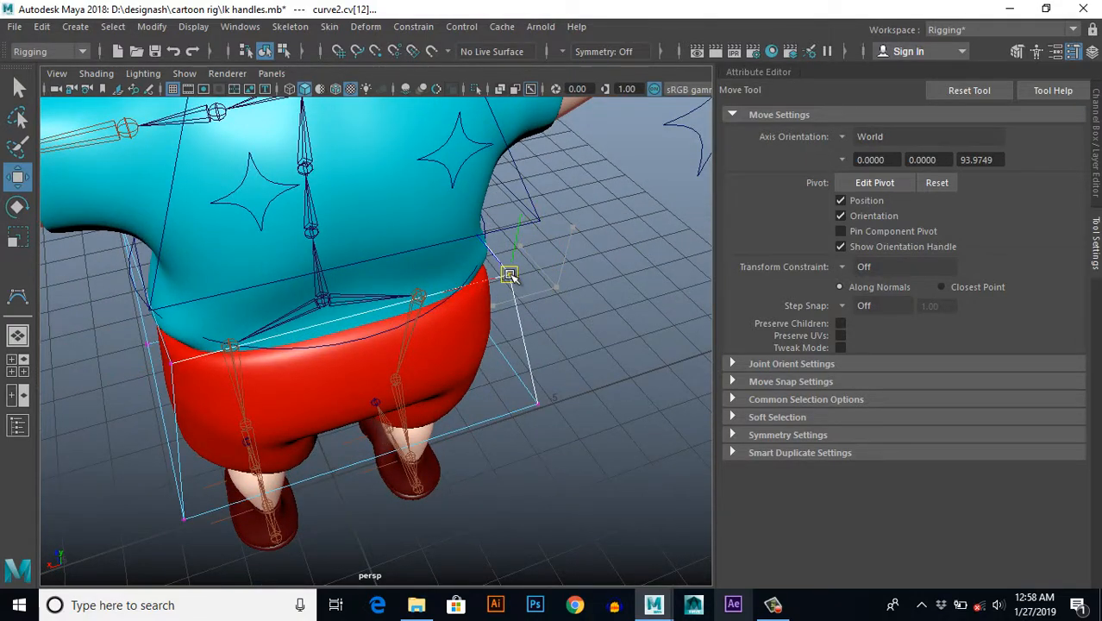
Step: Inspect the reshaped hip box from several sides and deselect it
{"action": "left_click_drag", "start_coordinate": [544, 378], "coordinate": [341, 349], "text": "alt"}
{"action": "scroll", "coordinate": [362, 371], "scroll_direction": "down", "scroll_amount": 6}
{"action": "left_click", "coordinate": [448, 435]}
{"action": "left_click_drag", "start_coordinate": [448, 435], "coordinate": [651, 451], "text": "alt"}
{"action": "scroll", "coordinate": [441, 411], "scroll_direction": "up", "scroll_amount": 5}
{"action": "left_click_drag", "start_coordinate": [441, 412], "coordinate": [405, 418], "text": "alt"}
{"action": "scroll", "coordinate": [412, 417], "scroll_direction": "down", "scroll_amount": 5}
{"action": "left_click_drag", "start_coordinate": [441, 430], "coordinate": [527, 320], "text": "alt"}
{"action": "left_click", "coordinate": [529, 238]}
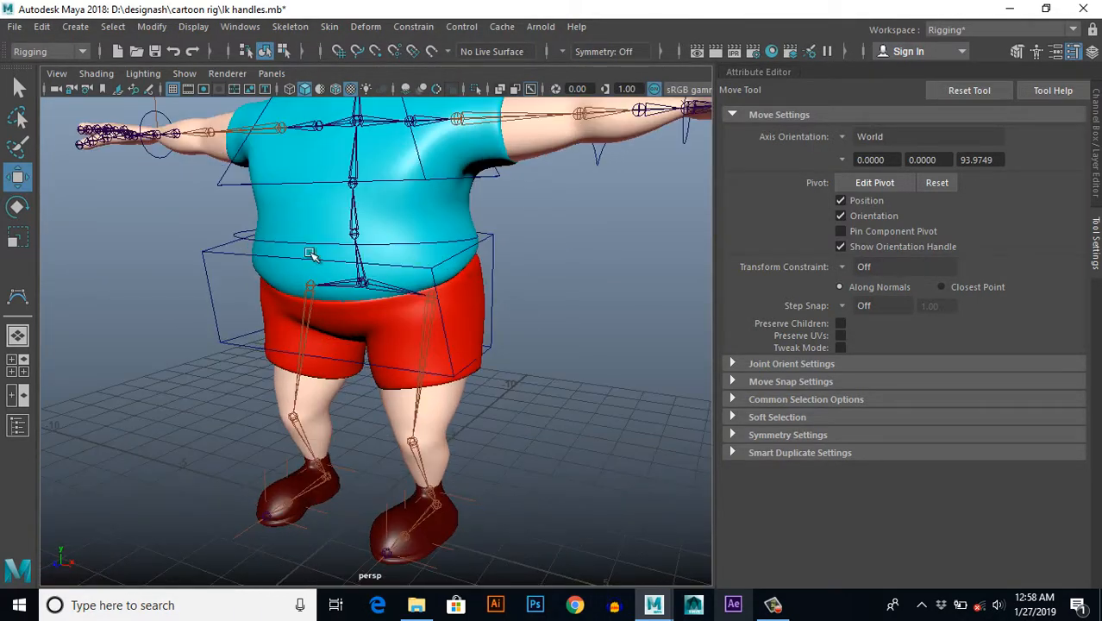
Step: Duplicate the belly circle and point-snap the copy onto the pelvis joint
{"action": "left_click", "coordinate": [237, 233]}
{"action": "scroll", "coordinate": [421, 390], "scroll_direction": "up", "scroll_amount": 5}
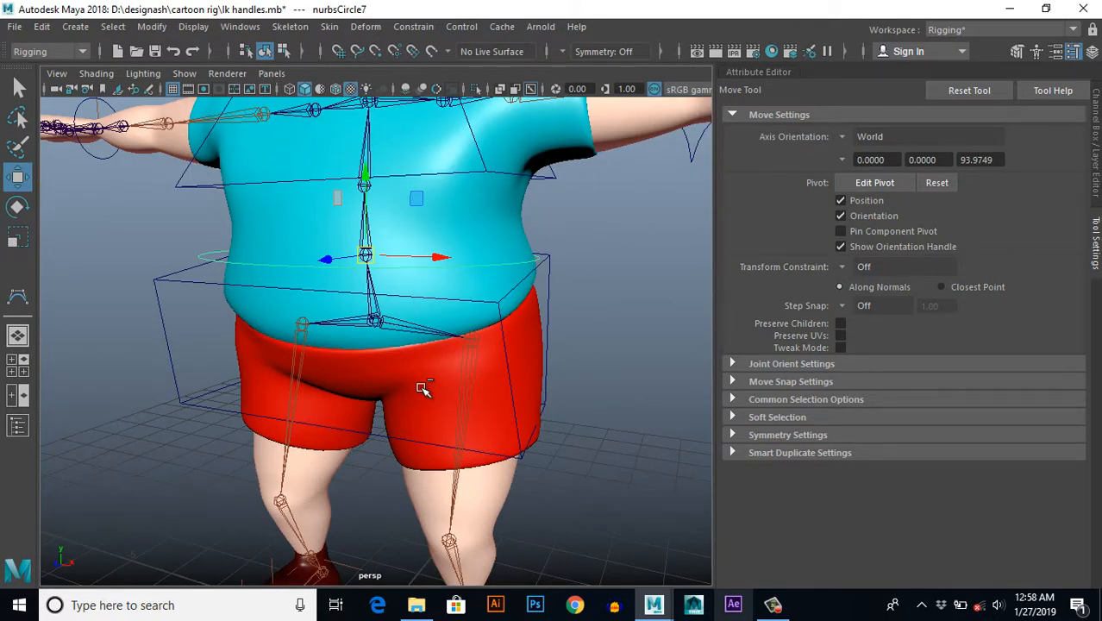
{"action": "scroll", "coordinate": [430, 393], "scroll_direction": "up", "scroll_amount": 4}
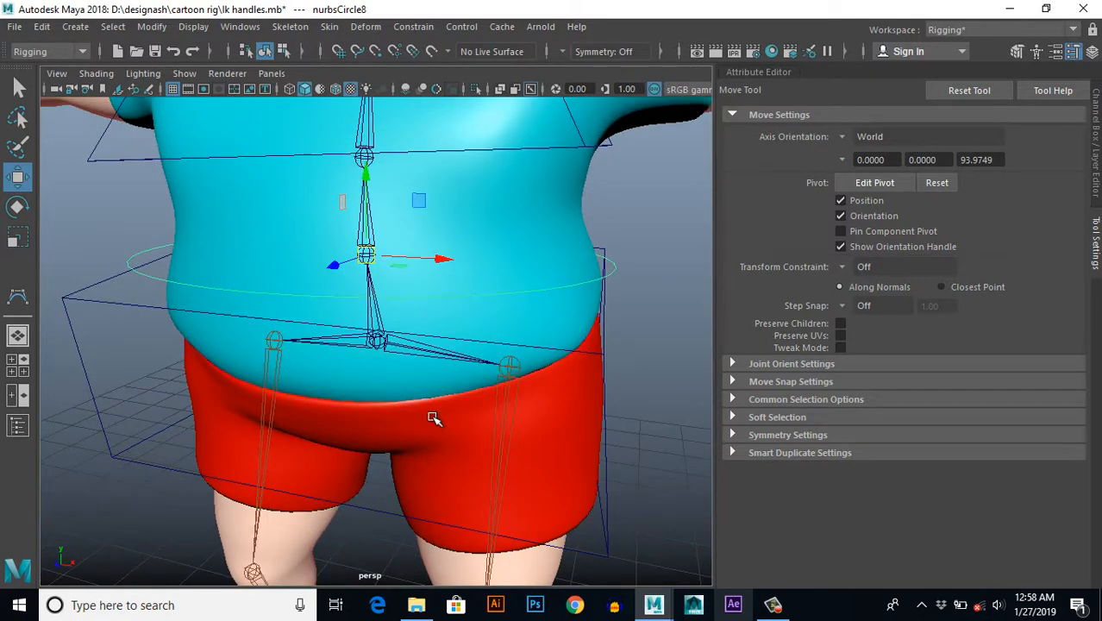
{"action": "key", "text": "v"}
{"action": "left_click_drag", "start_coordinate": [367, 258], "coordinate": [376, 347]}
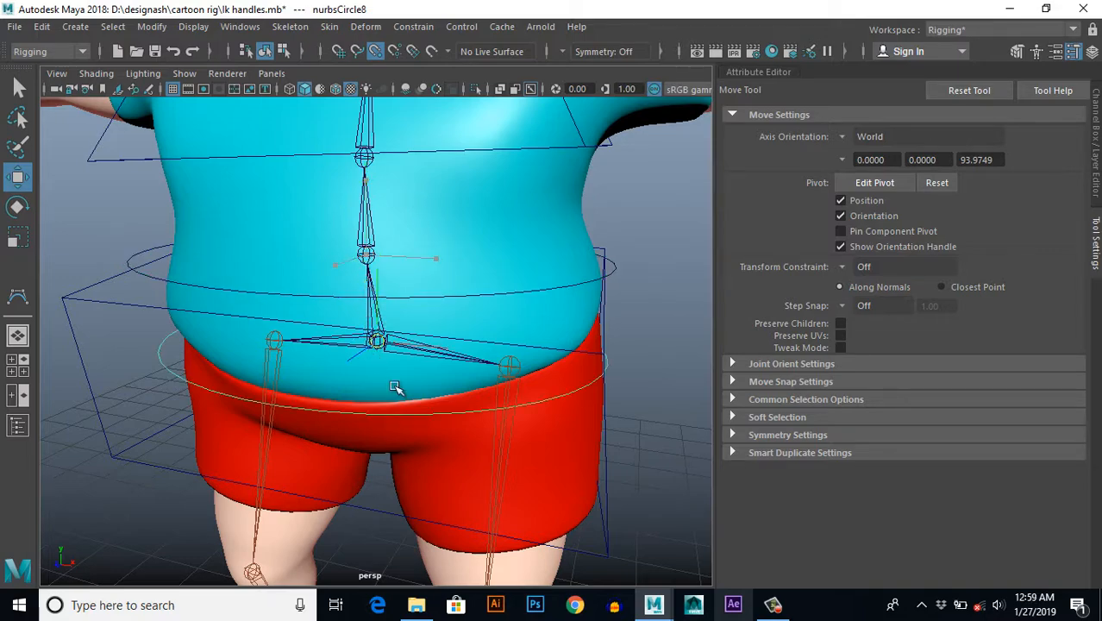
Step: Scale the pelvis circle from front to back so that it fits around the hips
{"action": "left_click_drag", "start_coordinate": [502, 476], "coordinate": [362, 392], "text": "alt"}
{"action": "key", "text": "r"}
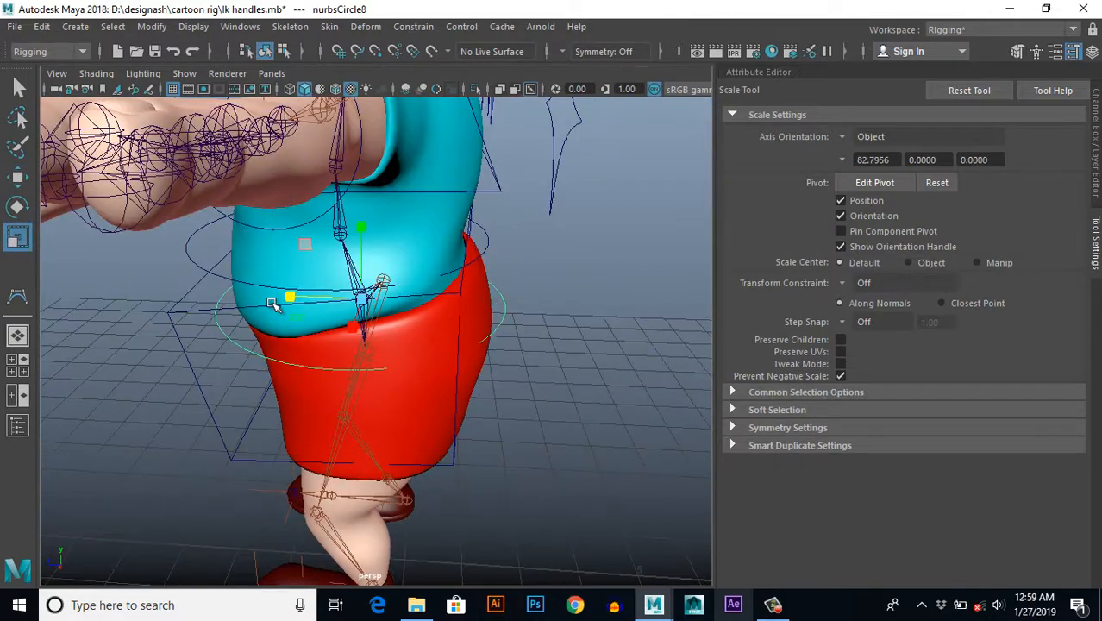
{"action": "left_click_drag", "start_coordinate": [292, 316], "coordinate": [484, 392], "text": "alt"}
{"action": "scroll", "coordinate": [472, 424], "scroll_direction": "down", "scroll_amount": 6}
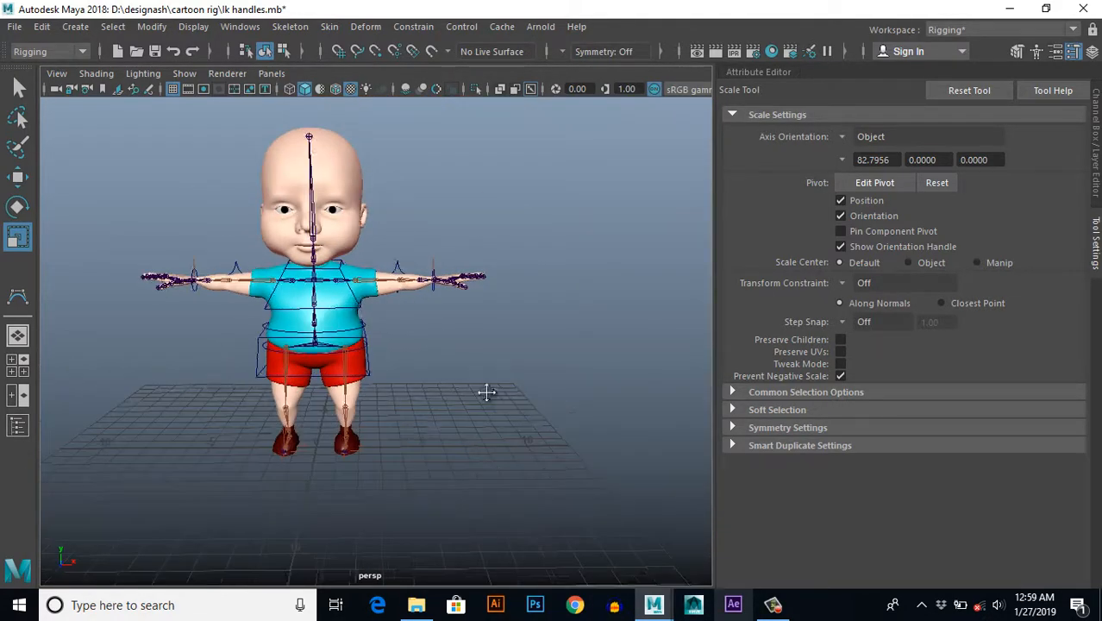
Step: Duplicate the left elbow's star curve and point-snap the copy onto the character's left knee joint
{"action": "scroll", "coordinate": [485, 391], "scroll_direction": "up", "scroll_amount": 4}
{"action": "left_click_drag", "start_coordinate": [328, 444], "coordinate": [454, 250], "text": "alt"}
{"action": "left_click", "coordinate": [443, 208]}
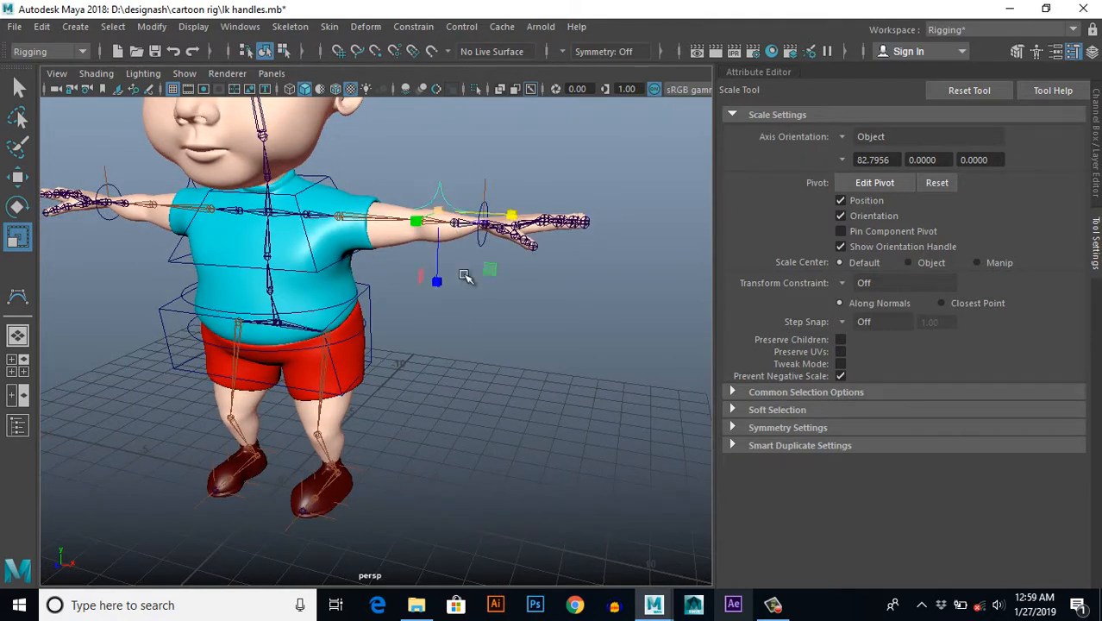
{"action": "left_click_drag", "start_coordinate": [478, 325], "coordinate": [437, 341], "text": "alt"}
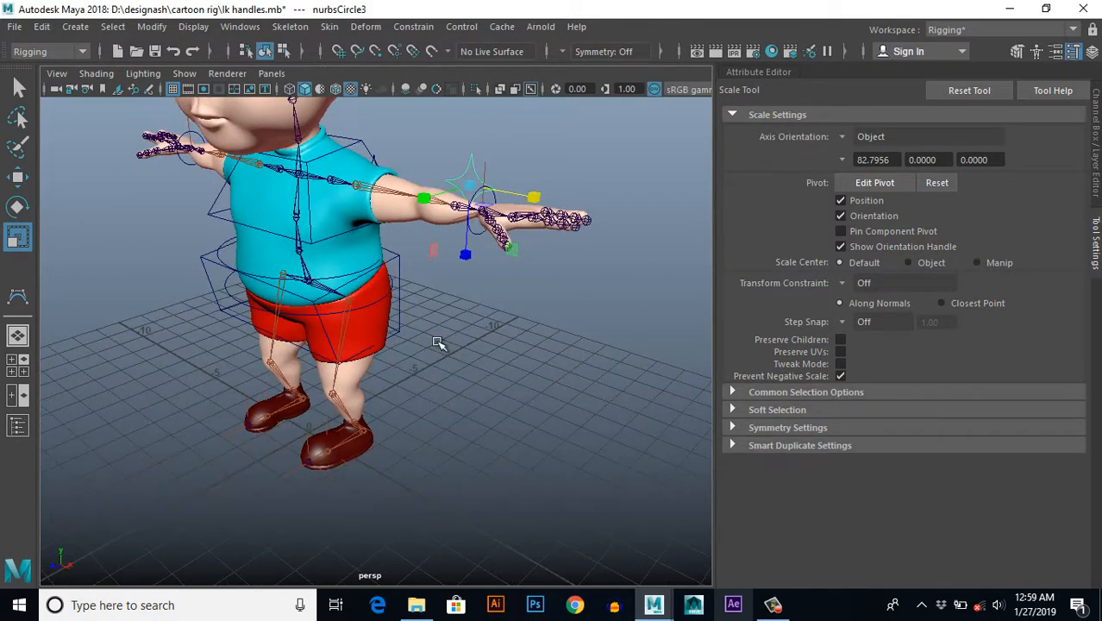
{"action": "key", "text": "w"}
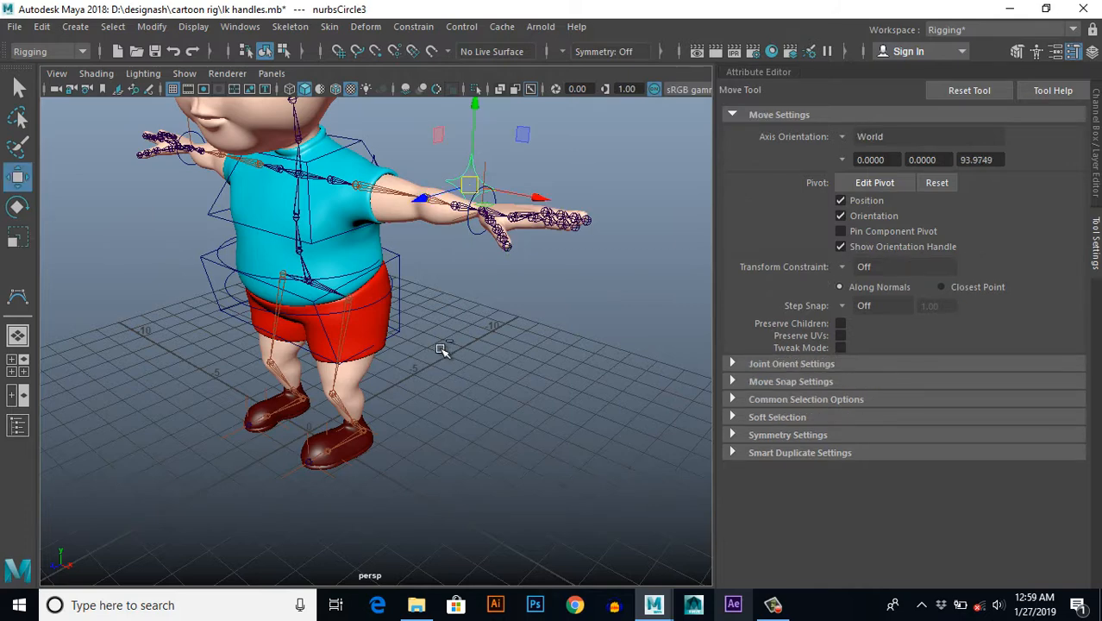
{"action": "scroll", "coordinate": [442, 349], "scroll_direction": "up", "scroll_amount": 5}
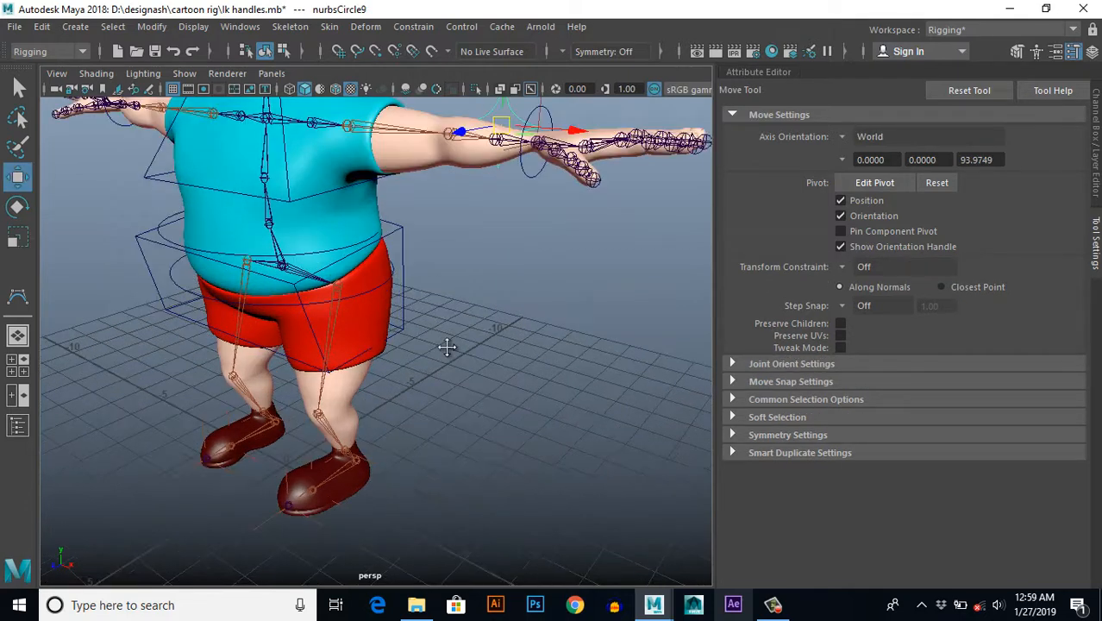
{"action": "key", "text": "v"}
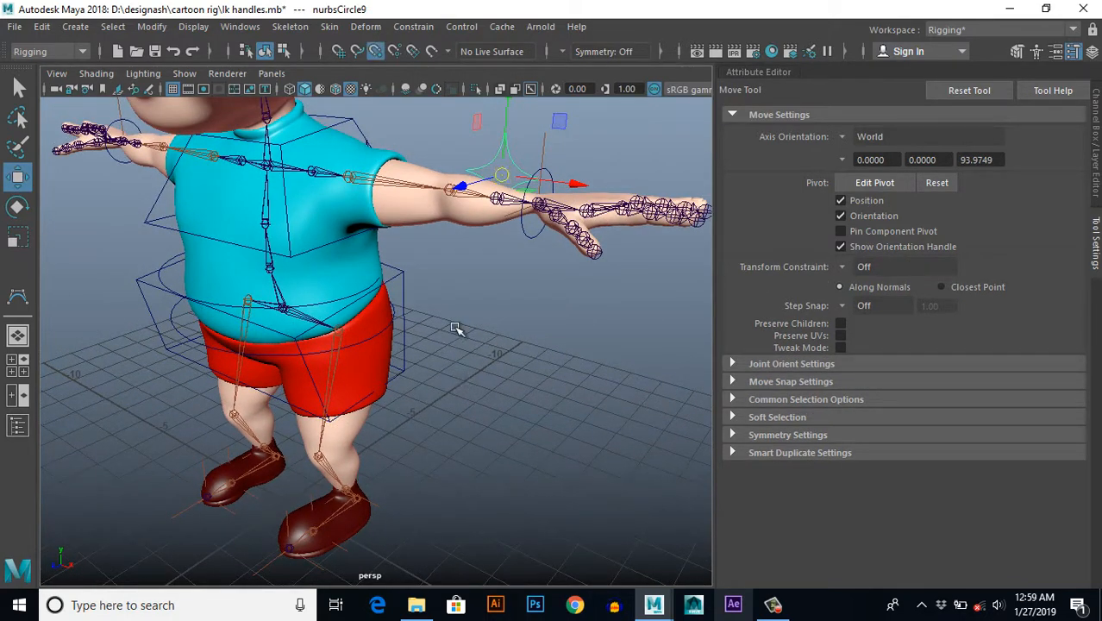
{"action": "left_click_drag", "start_coordinate": [501, 178], "coordinate": [330, 441]}
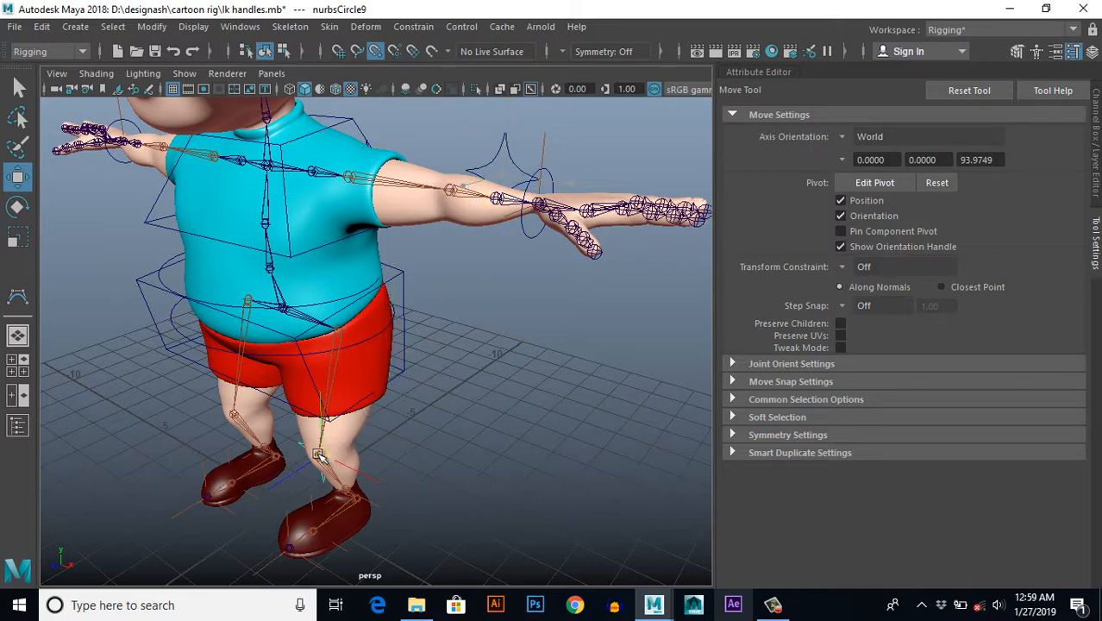
Step: Duplicate the left knee's star curve and point-snap the copy onto the right knee joint
{"action": "scroll", "coordinate": [396, 401], "scroll_direction": "up", "scroll_amount": 5}
{"action": "left_click_drag", "start_coordinate": [404, 400], "coordinate": [511, 386], "text": "alt"}
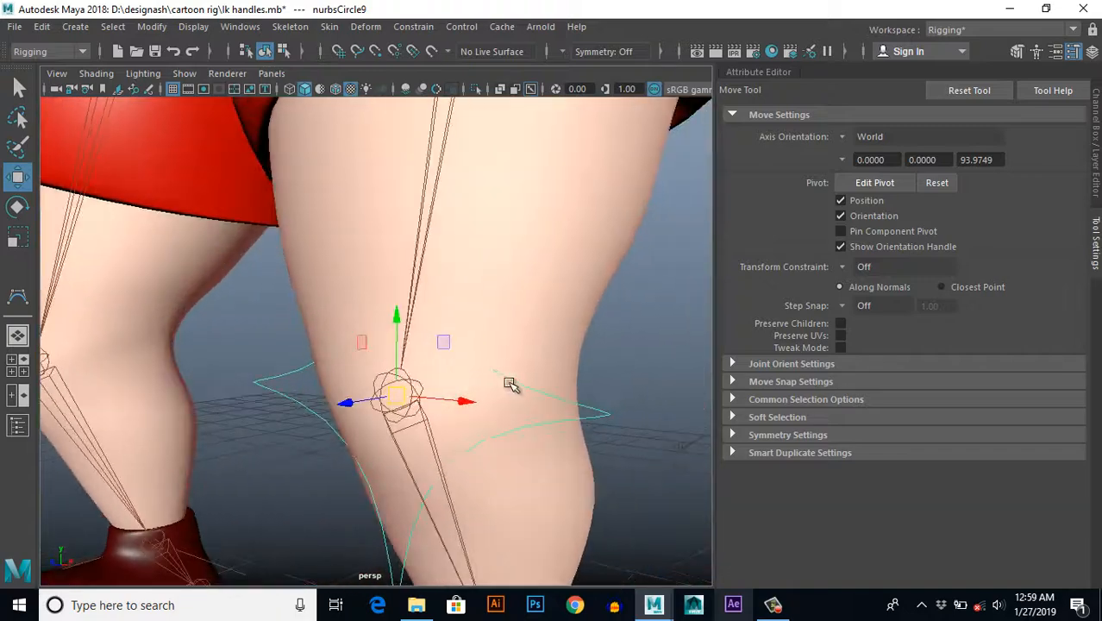
{"action": "right_click_drag", "start_coordinate": [511, 386], "coordinate": [435, 411], "text": "alt"}
{"action": "left_click_drag", "start_coordinate": [436, 411], "coordinate": [467, 429], "text": "alt"}
{"action": "scroll", "coordinate": [466, 430], "scroll_direction": "up", "scroll_amount": 3}
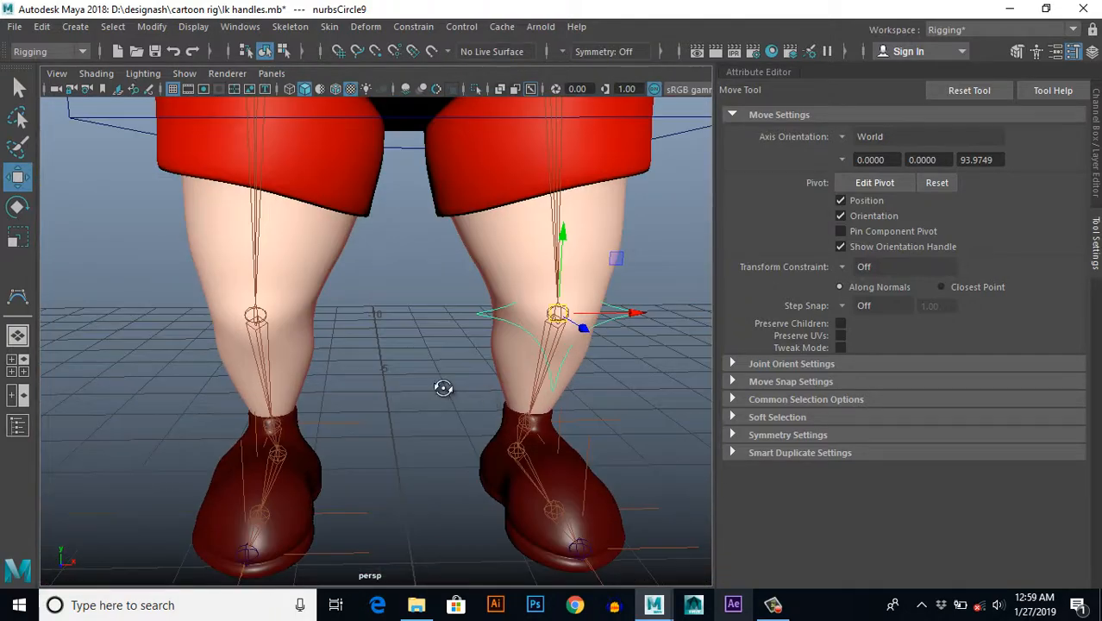
{"action": "scroll", "coordinate": [457, 390], "scroll_direction": "up", "scroll_amount": 3}
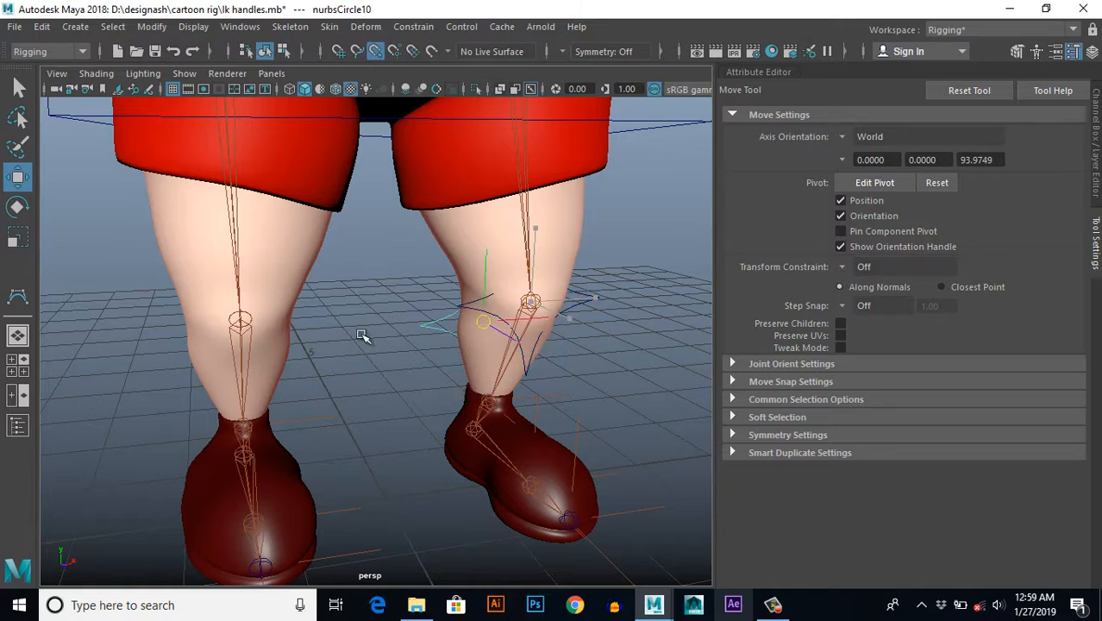
{"action": "left_click", "coordinate": [241, 322]}
Step: Select both knee stars, move them forward in front of the knees and deselect them
{"action": "scroll", "coordinate": [259, 366], "scroll_direction": "down", "scroll_amount": 3}
{"action": "left_click_drag", "start_coordinate": [349, 401], "coordinate": [307, 410], "text": "alt"}
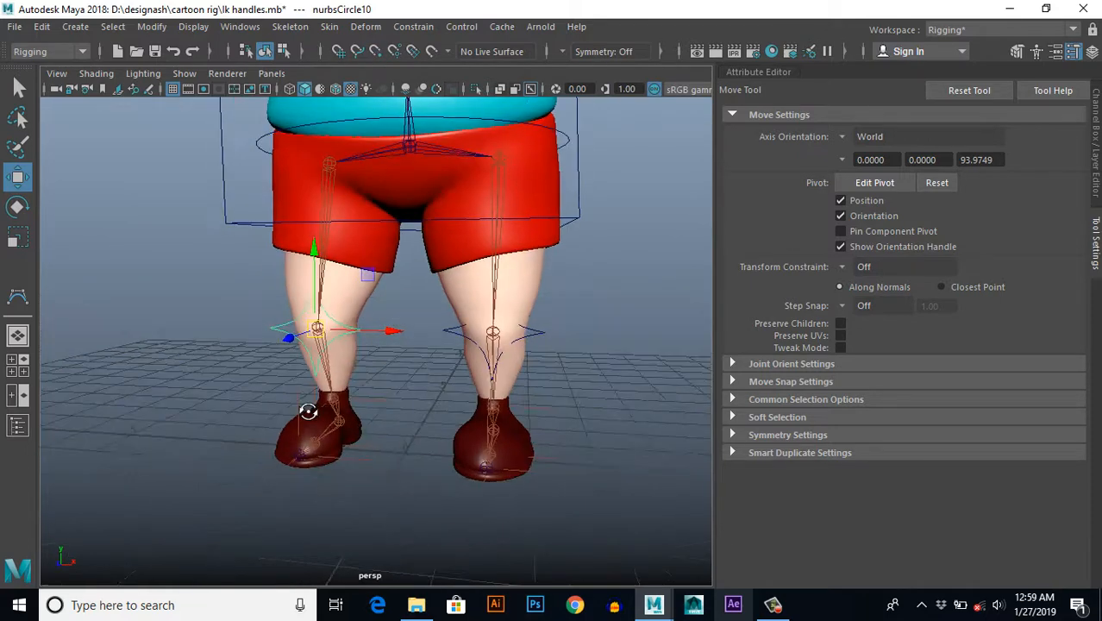
{"action": "left_click", "coordinate": [479, 332], "text": "shift"}
{"action": "left_click_drag", "start_coordinate": [479, 362], "coordinate": [332, 409], "text": "alt"}
{"action": "scroll", "coordinate": [356, 416], "scroll_direction": "up", "scroll_amount": 3}
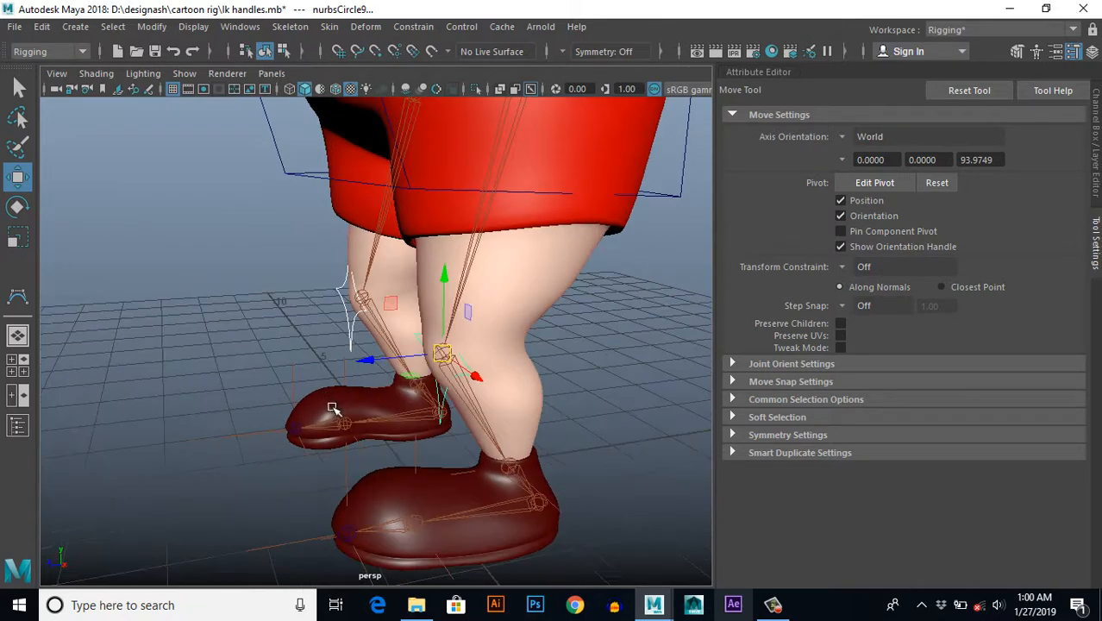
{"action": "left_click_drag", "start_coordinate": [366, 369], "coordinate": [269, 373]}
{"action": "left_click_drag", "start_coordinate": [288, 417], "coordinate": [261, 389], "text": "alt"}
{"action": "left_click_drag", "start_coordinate": [324, 417], "coordinate": [556, 428], "text": "alt"}
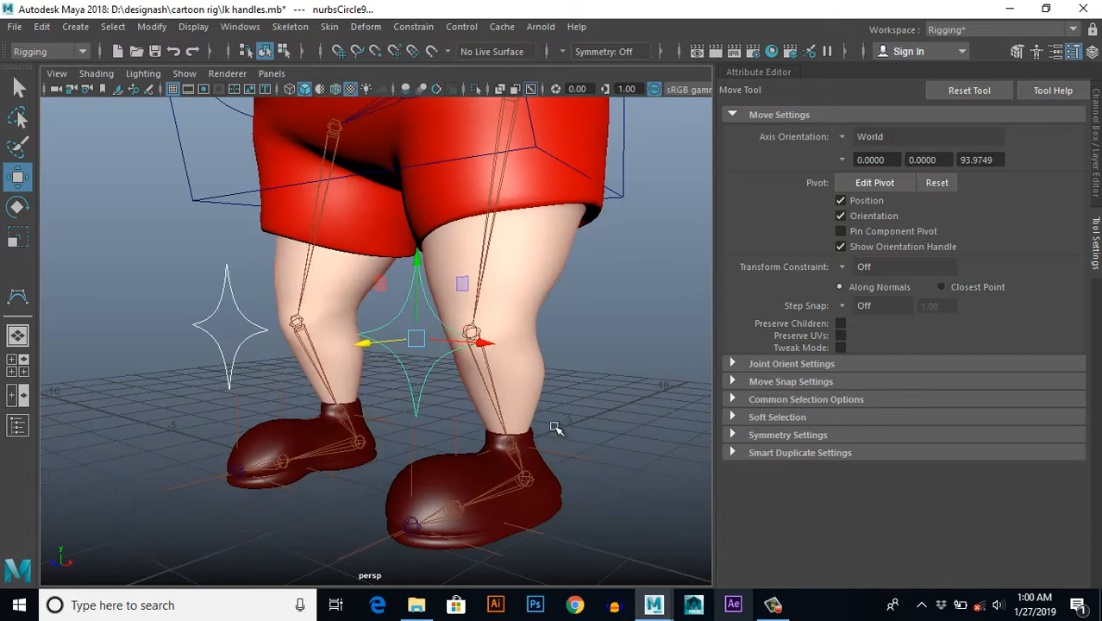
{"action": "left_click", "coordinate": [610, 403]}
{"action": "left_click_drag", "start_coordinate": [485, 447], "coordinate": [569, 440], "text": "alt"}
{"action": "scroll", "coordinate": [518, 435], "scroll_direction": "down", "scroll_amount": 3}
{"action": "middle_click_drag", "start_coordinate": [483, 431], "coordinate": [447, 431], "text": "alt"}
{"action": "left_click_drag", "start_coordinate": [446, 431], "coordinate": [605, 430], "text": "alt"}
{"action": "scroll", "coordinate": [419, 455], "scroll_direction": "down", "scroll_amount": 5}
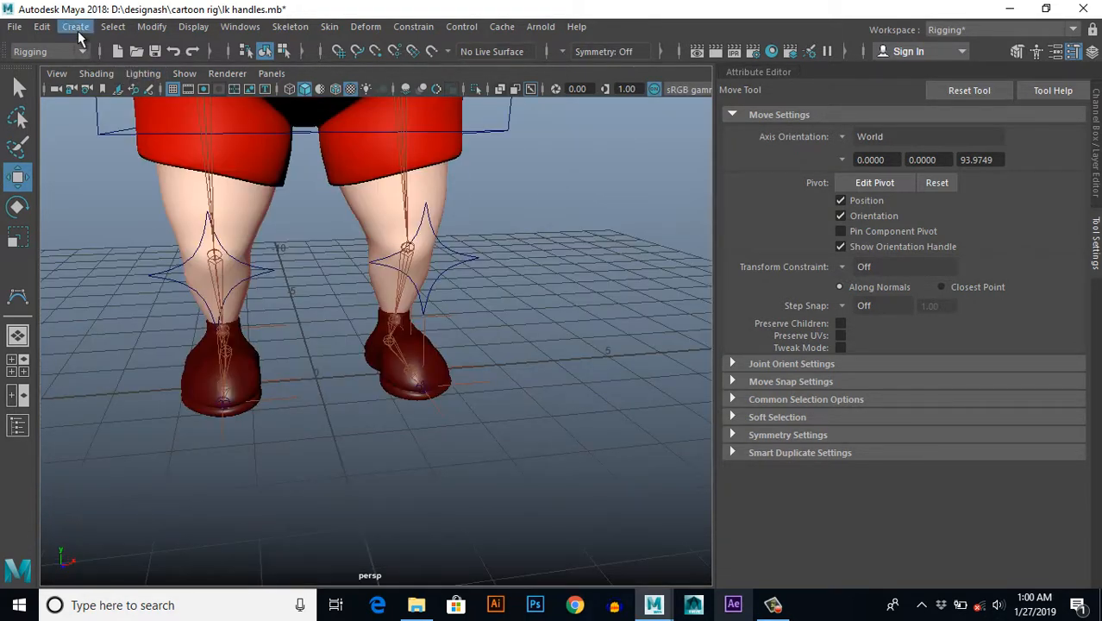
Step: Create a NURBS circle, move it under the character's left foot and scale it to surround the shoe
{"action": "left_click", "coordinate": [77, 32]}
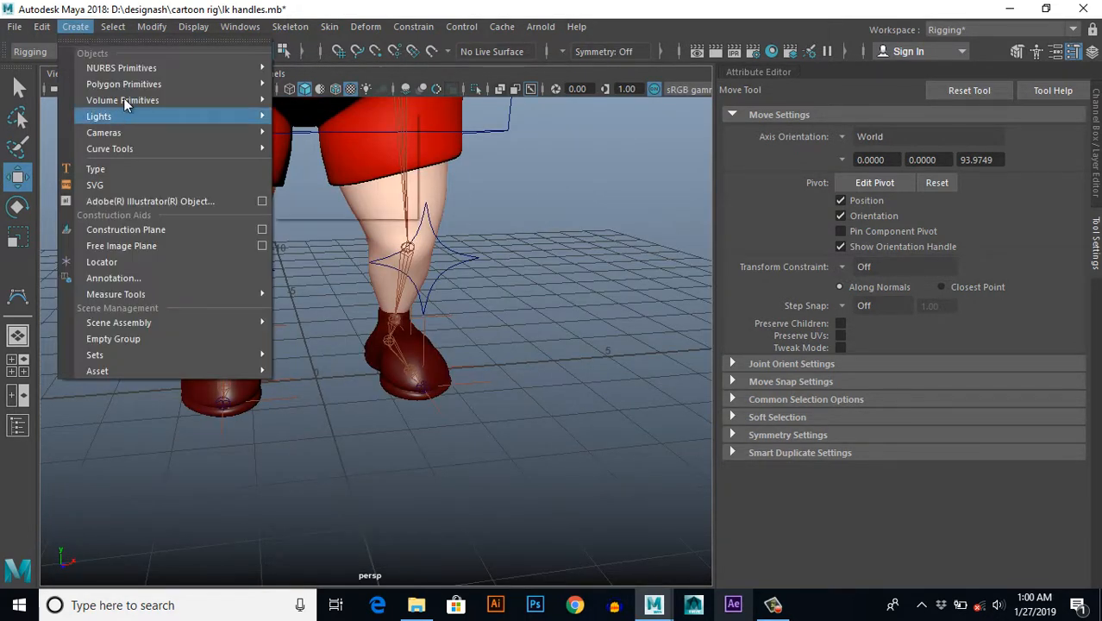
{"action": "mouse_move", "coordinate": [128, 76]}
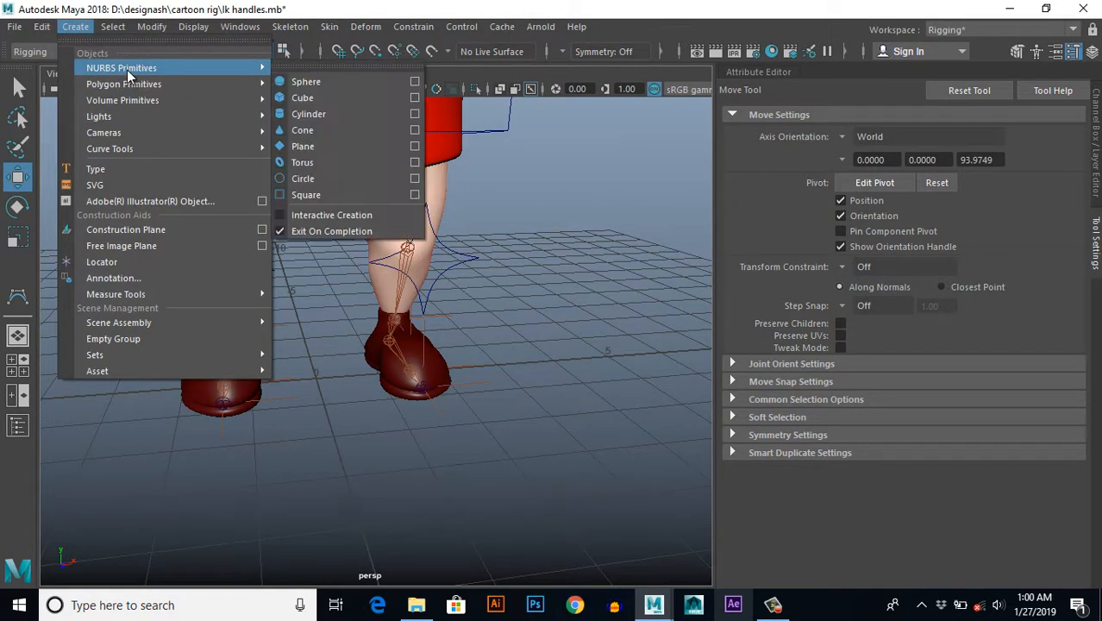
{"action": "left_click", "coordinate": [318, 178]}
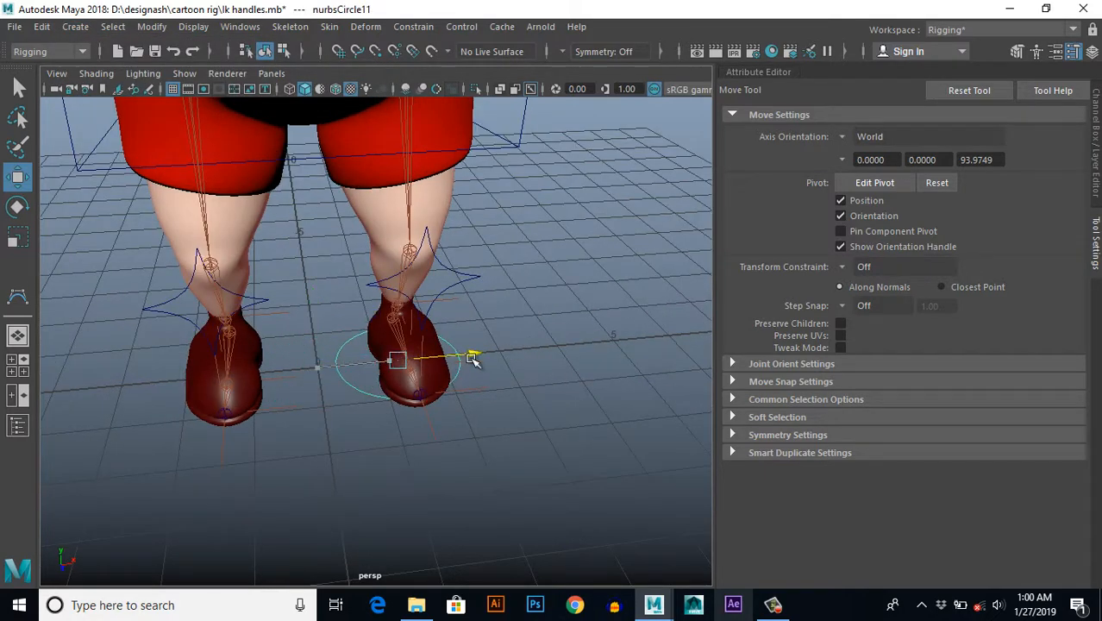
{"action": "left_click_drag", "start_coordinate": [434, 366], "coordinate": [357, 448], "text": "alt"}
{"action": "key", "text": "r"}
{"action": "scroll", "coordinate": [449, 413], "scroll_direction": "up", "scroll_amount": 3}
{"action": "left_click_drag", "start_coordinate": [488, 382], "coordinate": [515, 396]}
{"action": "key", "text": "w"}
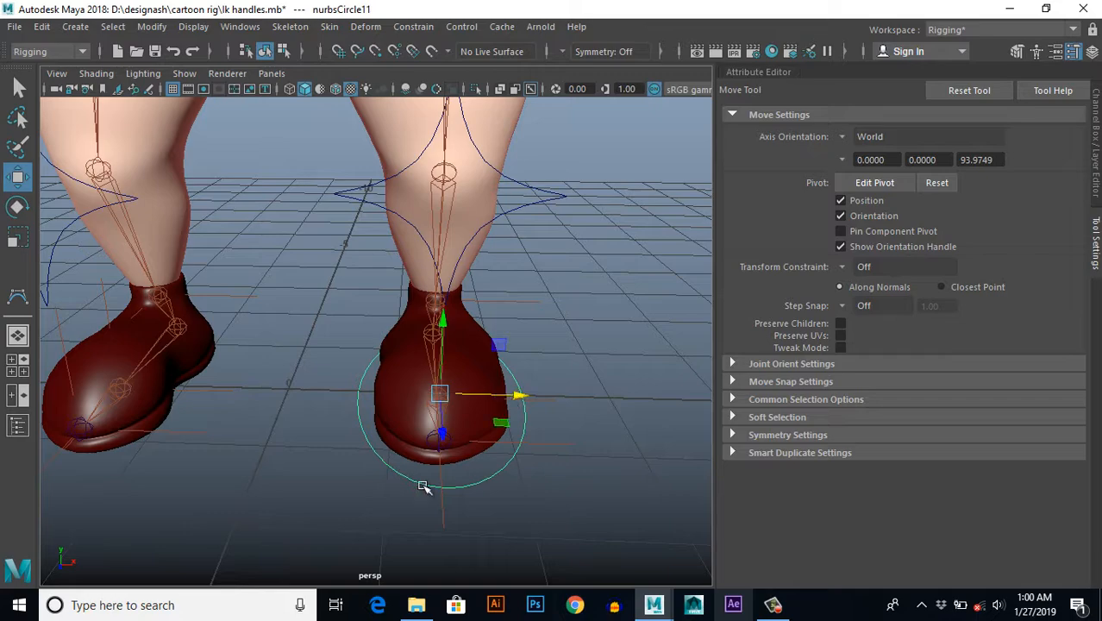
Step: Duplicate the left foot's circle and move the copy sideways around the right foot
{"action": "left_click_drag", "start_coordinate": [423, 487], "coordinate": [316, 363], "text": "alt"}
{"action": "left_click_drag", "start_coordinate": [270, 390], "coordinate": [429, 411], "text": "alt"}
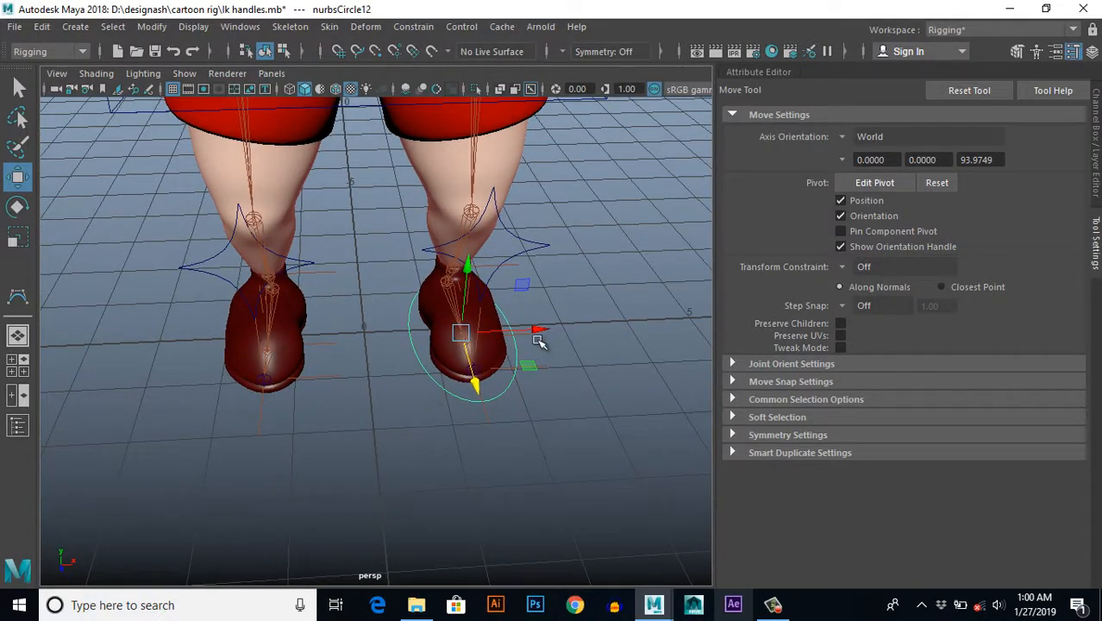
{"action": "left_click_drag", "start_coordinate": [539, 340], "coordinate": [357, 352]}
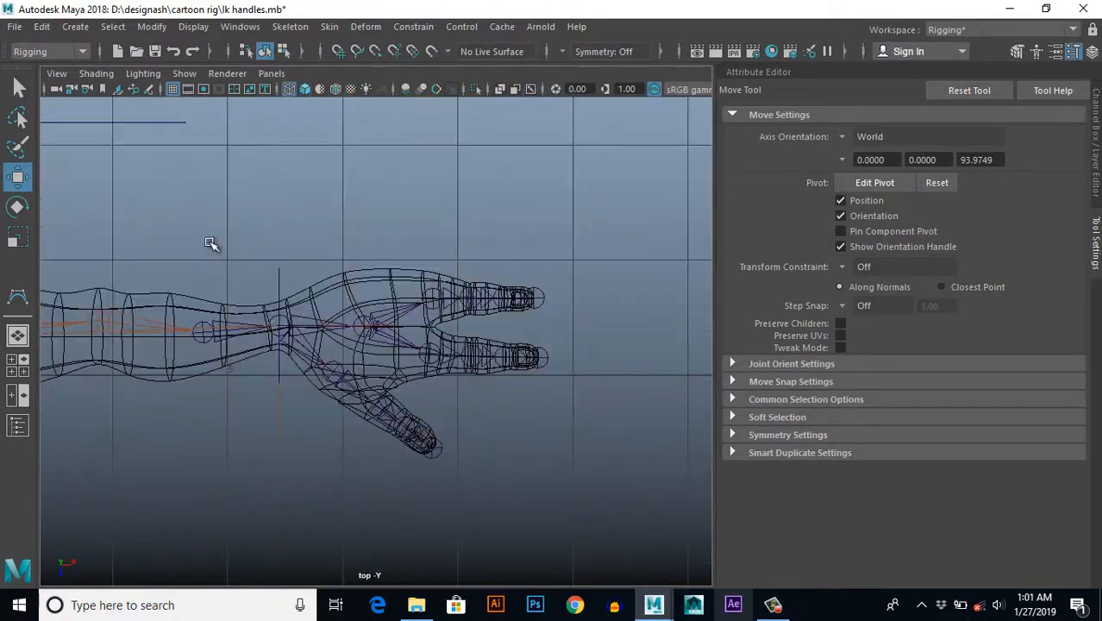
Step: In the top view, start a cubic EP curve at the left wrist and trace the hand's back edge around the first fingertip
{"action": "scroll", "coordinate": [393, 430], "scroll_direction": "down", "scroll_amount": 3}
{"action": "scroll", "coordinate": [401, 414], "scroll_direction": "up", "scroll_amount": 5}
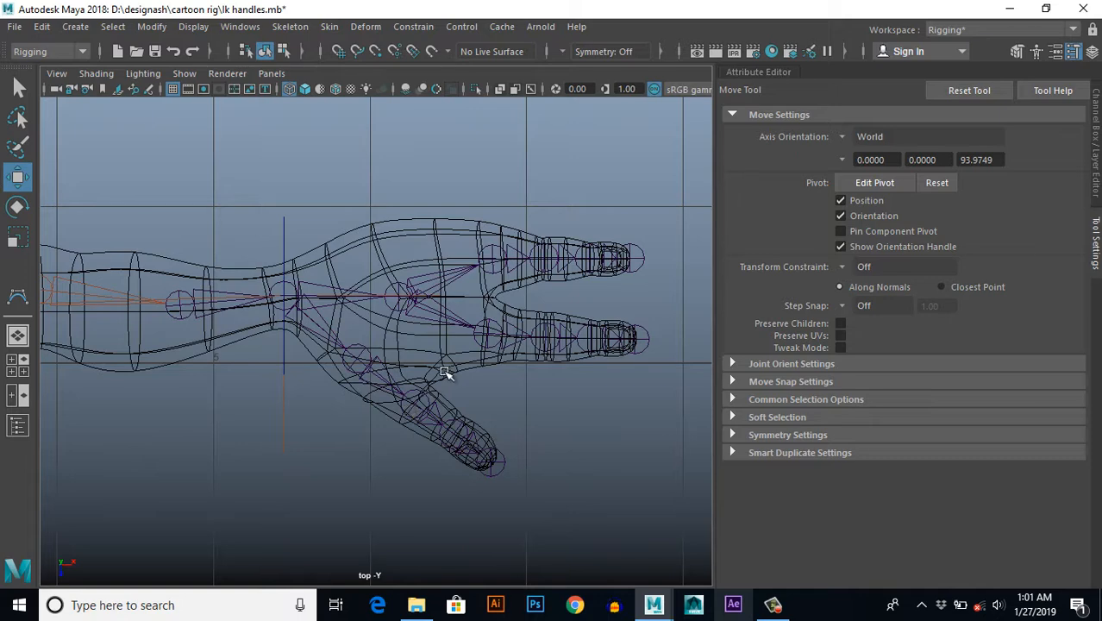
{"action": "scroll", "coordinate": [404, 436], "scroll_direction": "up", "scroll_amount": 2}
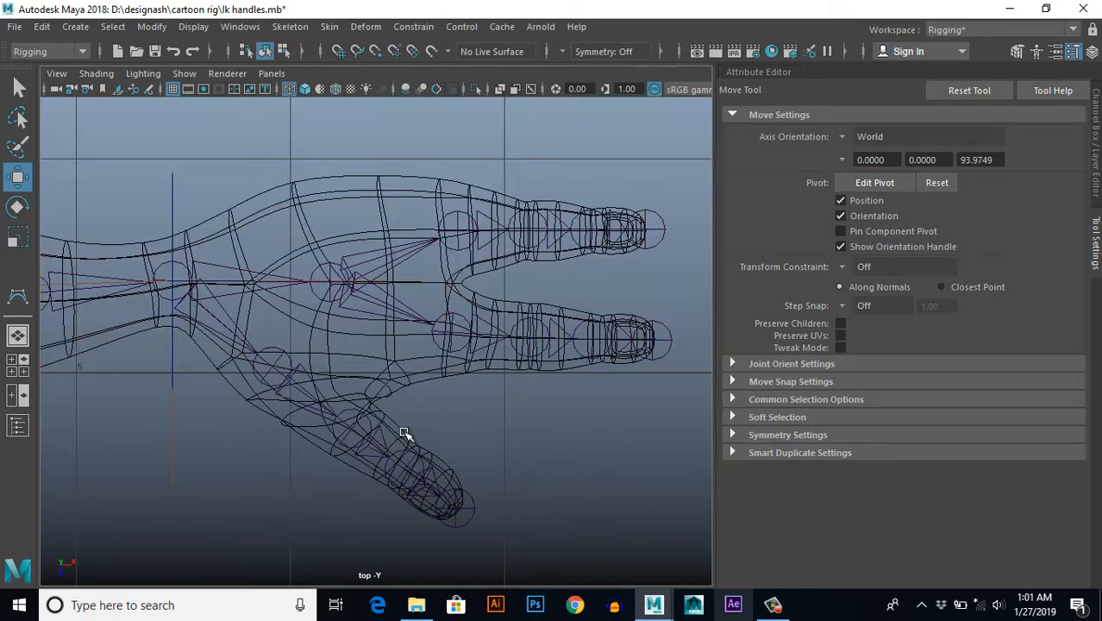
{"action": "scroll", "coordinate": [406, 431], "scroll_direction": "down", "scroll_amount": 3}
{"action": "scroll", "coordinate": [430, 433], "scroll_direction": "up", "scroll_amount": 5}
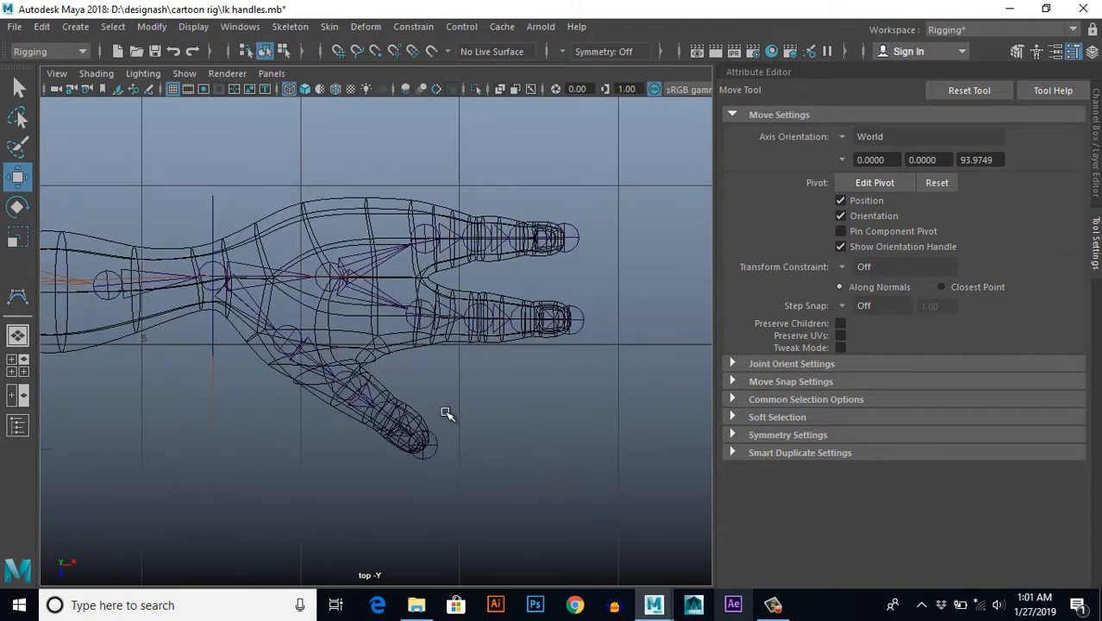
{"action": "left_click", "coordinate": [78, 27]}
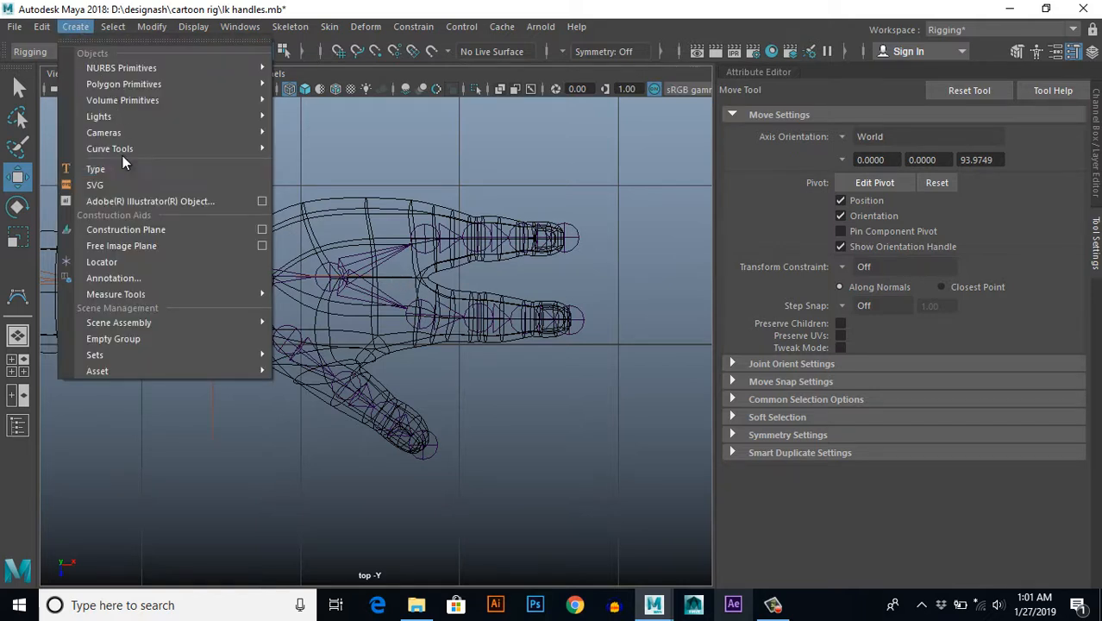
{"action": "mouse_move", "coordinate": [134, 148]}
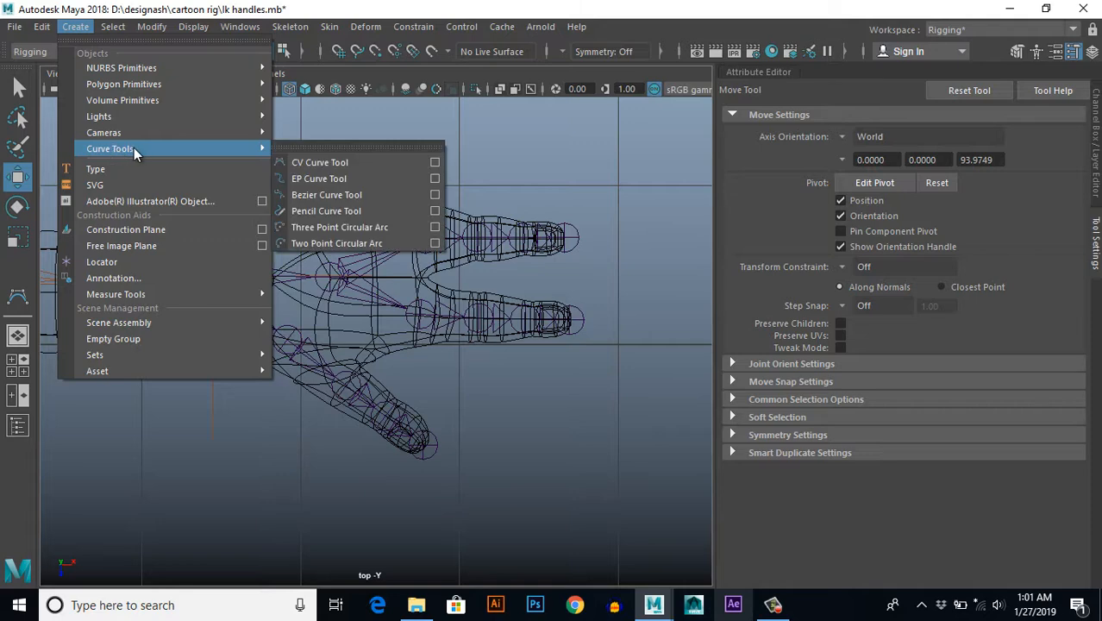
{"action": "left_click", "coordinate": [319, 178]}
{"action": "scroll", "coordinate": [379, 320], "scroll_direction": "up", "scroll_amount": 5}
{"action": "middle_click_drag", "start_coordinate": [380, 320], "coordinate": [271, 300], "text": "alt"}
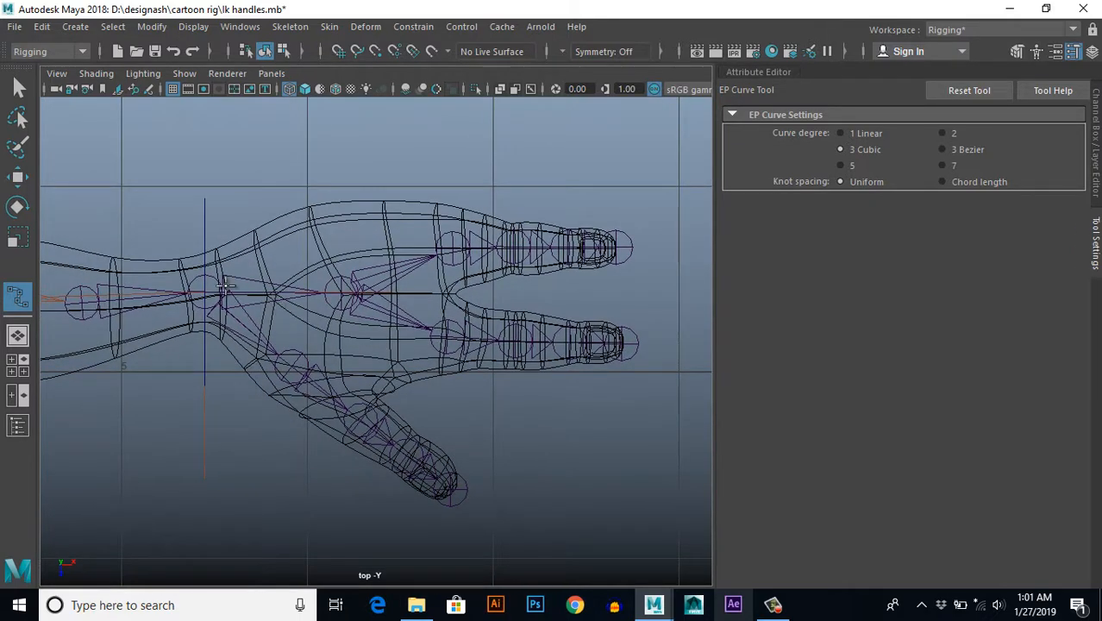
{"action": "left_click", "coordinate": [212, 238]}
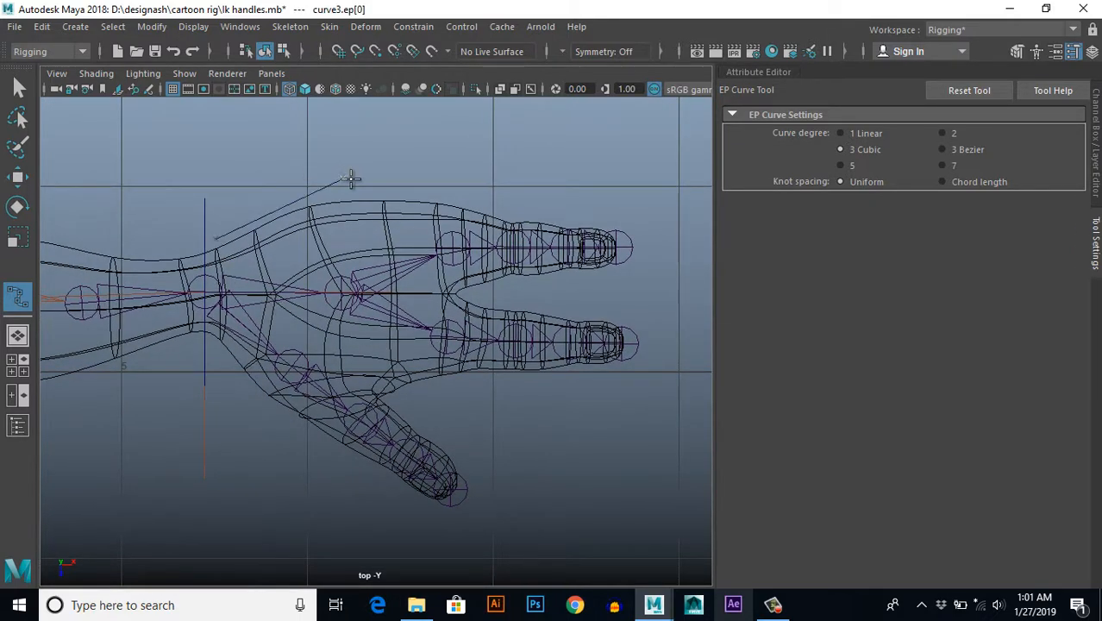
{"action": "left_click", "coordinate": [497, 195]}
{"action": "left_click", "coordinate": [630, 218]}
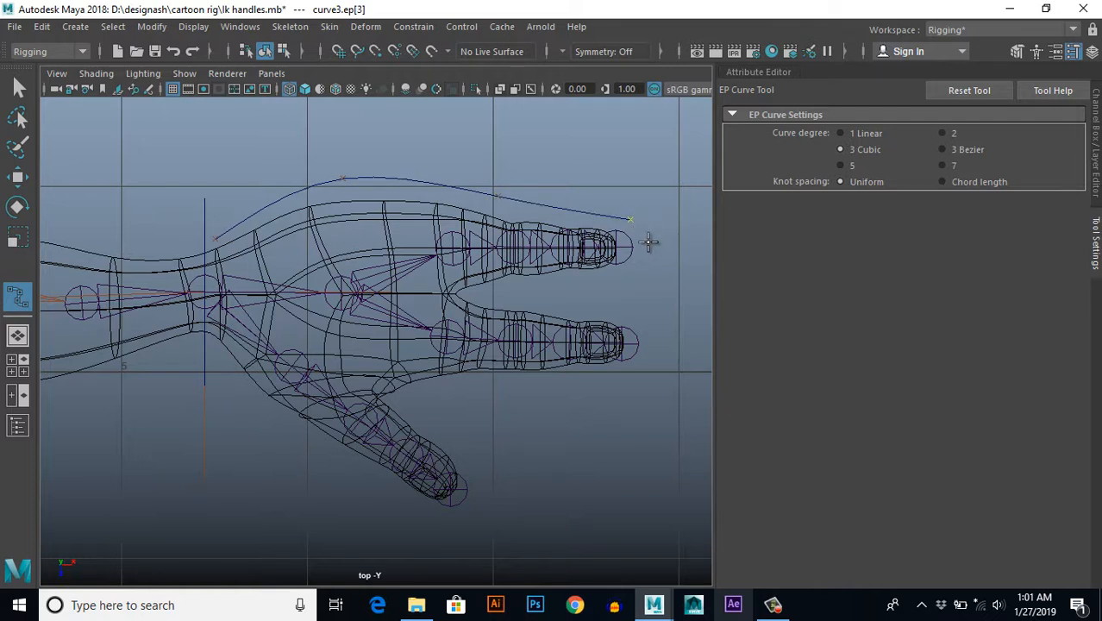
{"action": "left_click", "coordinate": [640, 258]}
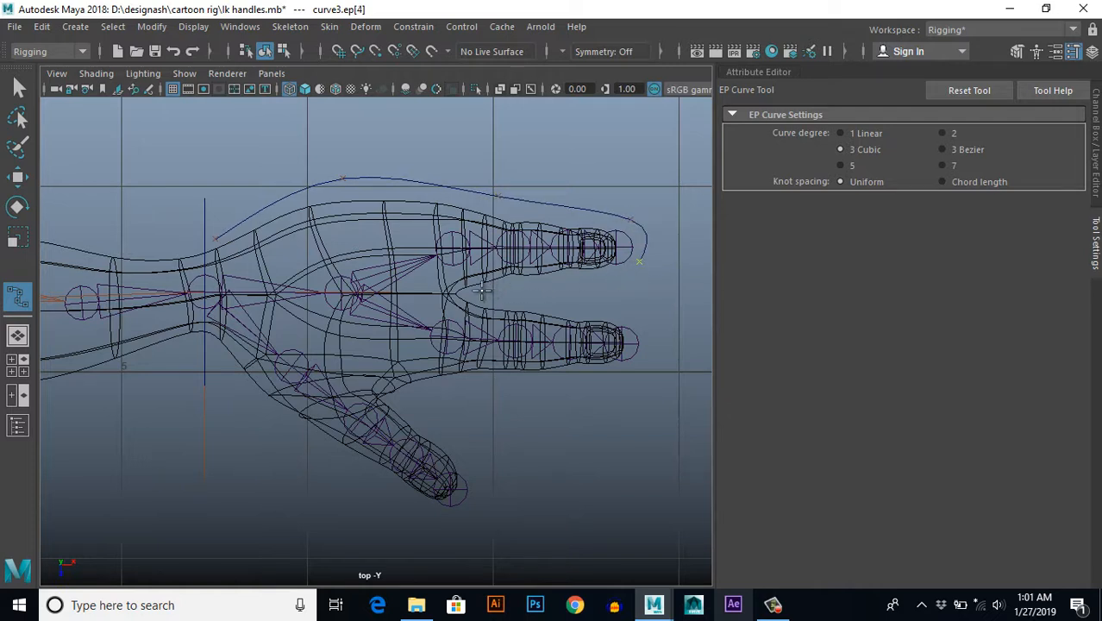
Step: Continue the left hand's EP curve through the gap between the fingers and around the second finger
{"action": "left_click", "coordinate": [487, 287]}
{"action": "left_click", "coordinate": [474, 295]}
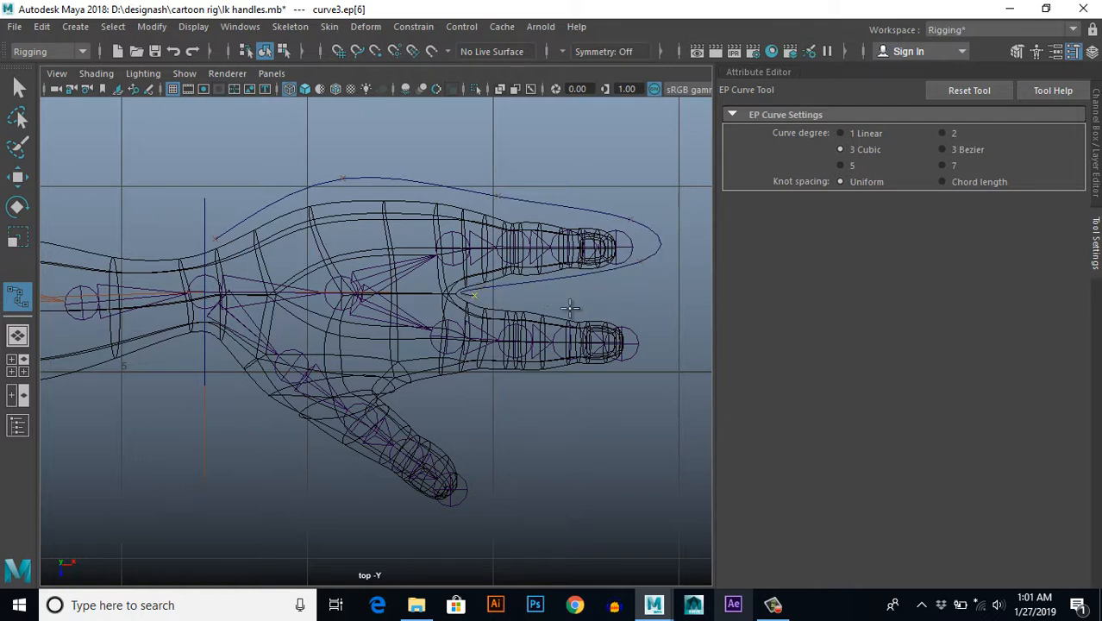
{"action": "left_click", "coordinate": [621, 316]}
{"action": "left_click", "coordinate": [646, 340]}
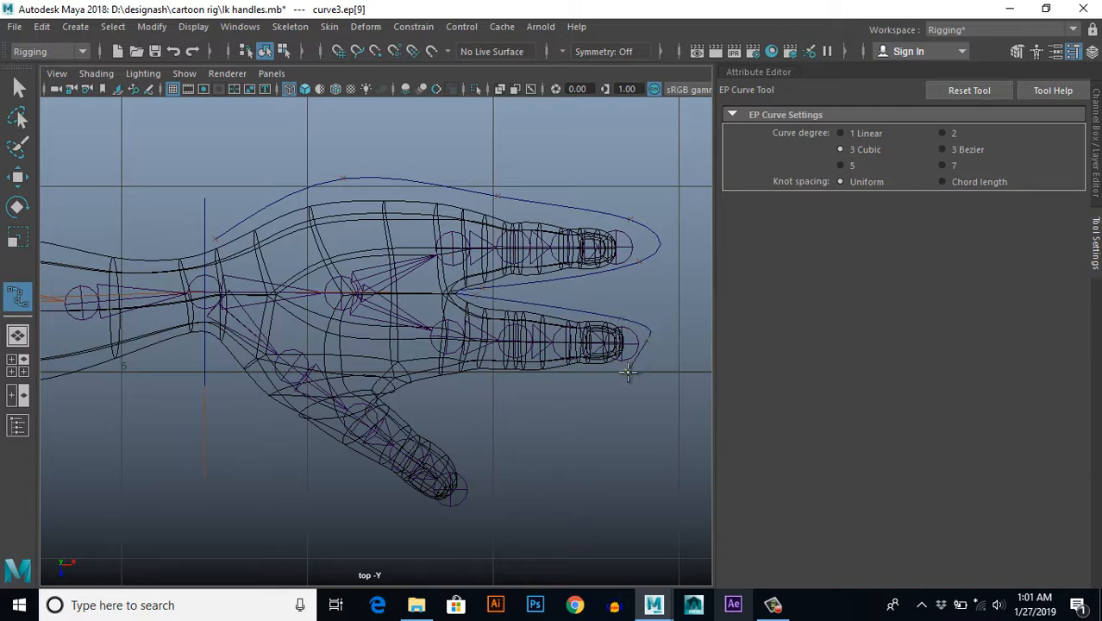
{"action": "middle_click_drag", "start_coordinate": [628, 373], "coordinate": [627, 345], "text": "alt"}
{"action": "left_click", "coordinate": [485, 348]}
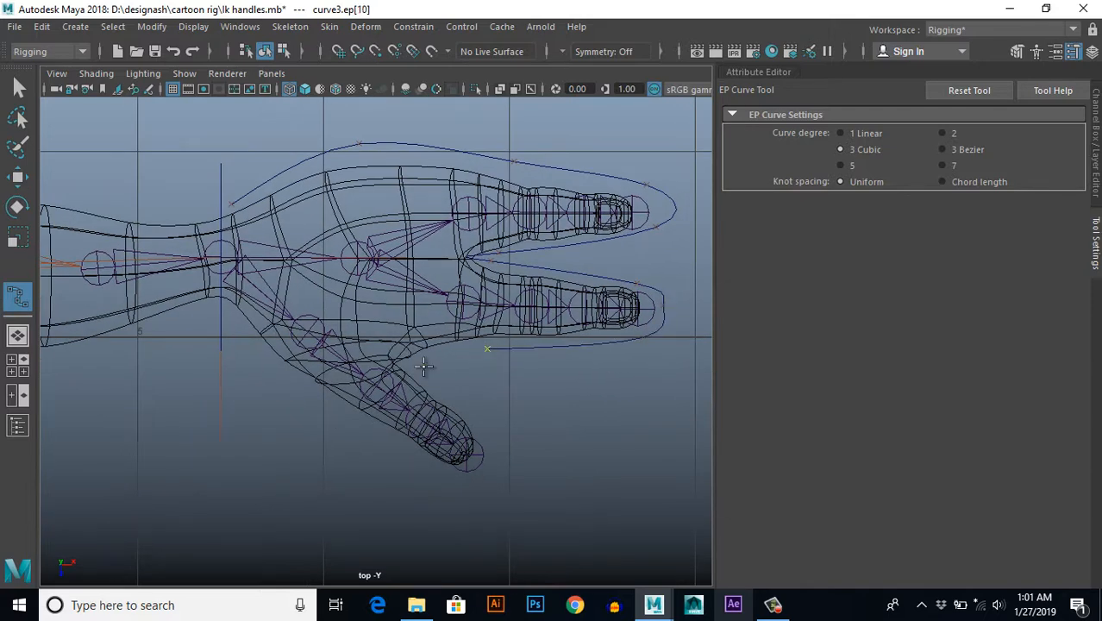
Step: Trace the EP curve around the left thumb and back to its start point at the wrist, and finish the outline
{"action": "left_click", "coordinate": [426, 364]}
{"action": "left_click", "coordinate": [500, 450]}
{"action": "left_click", "coordinate": [475, 482]}
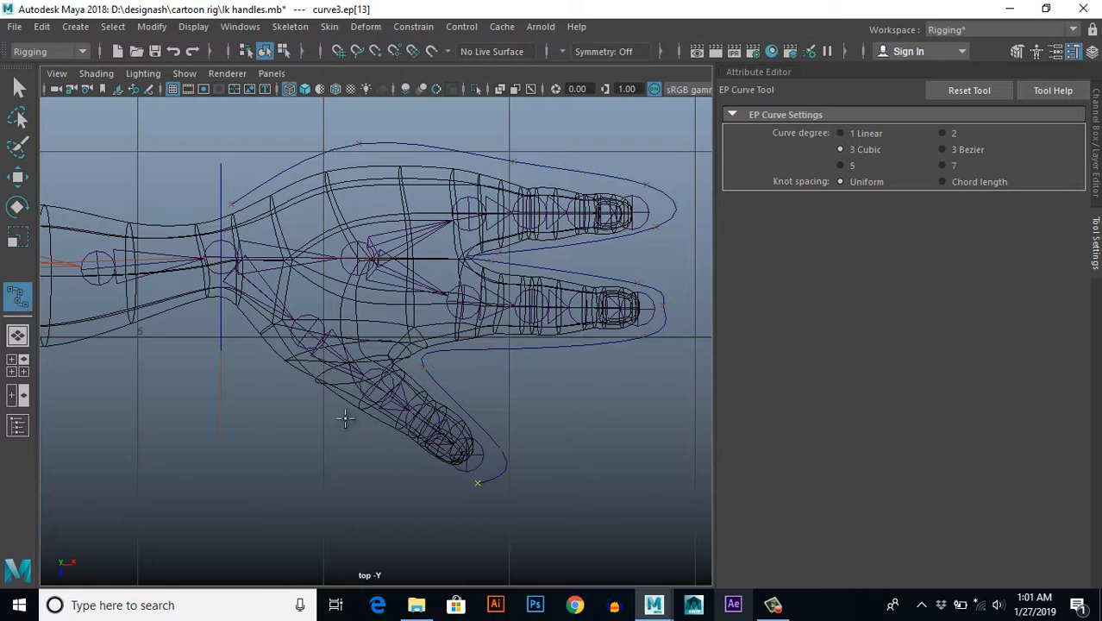
{"action": "left_click", "coordinate": [339, 416]}
{"action": "left_click", "coordinate": [226, 321]}
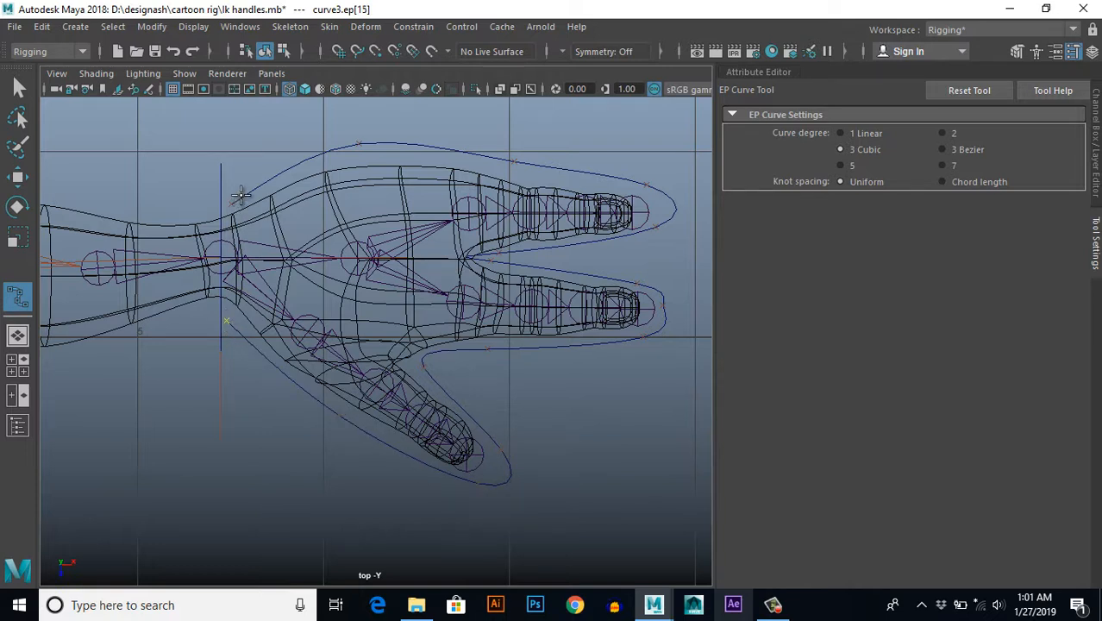
{"action": "left_click", "coordinate": [225, 204]}
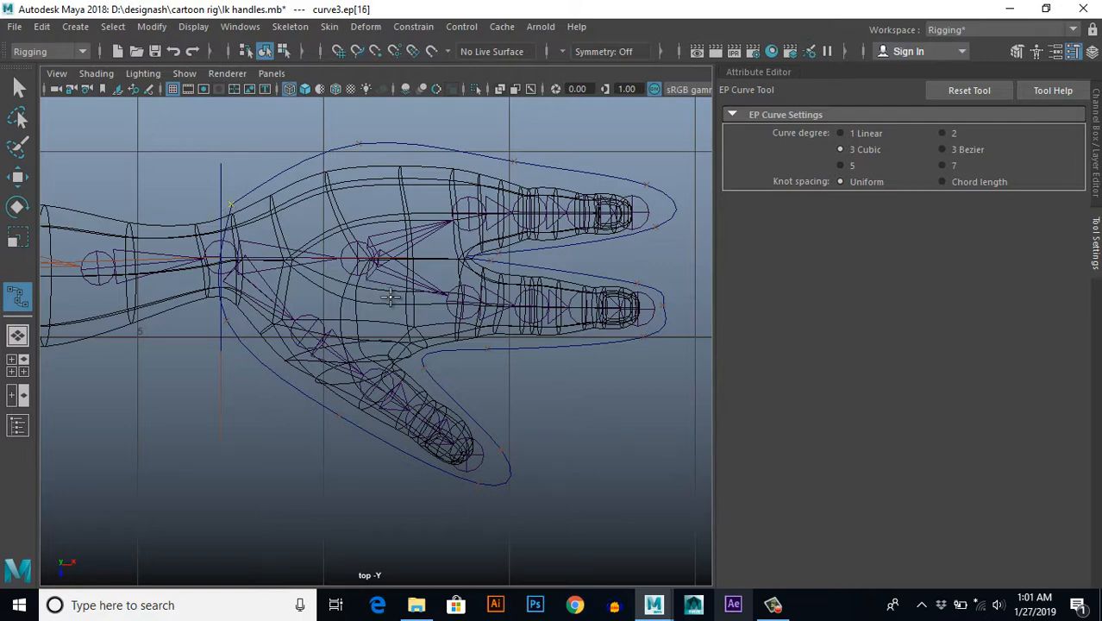
{"action": "key", "text": "w"}
Step: Raise the hand outline curve in the perspective view to the left hand's height, center its pivot and deselect it
{"action": "scroll", "coordinate": [473, 335], "scroll_direction": "down", "scroll_amount": 5}
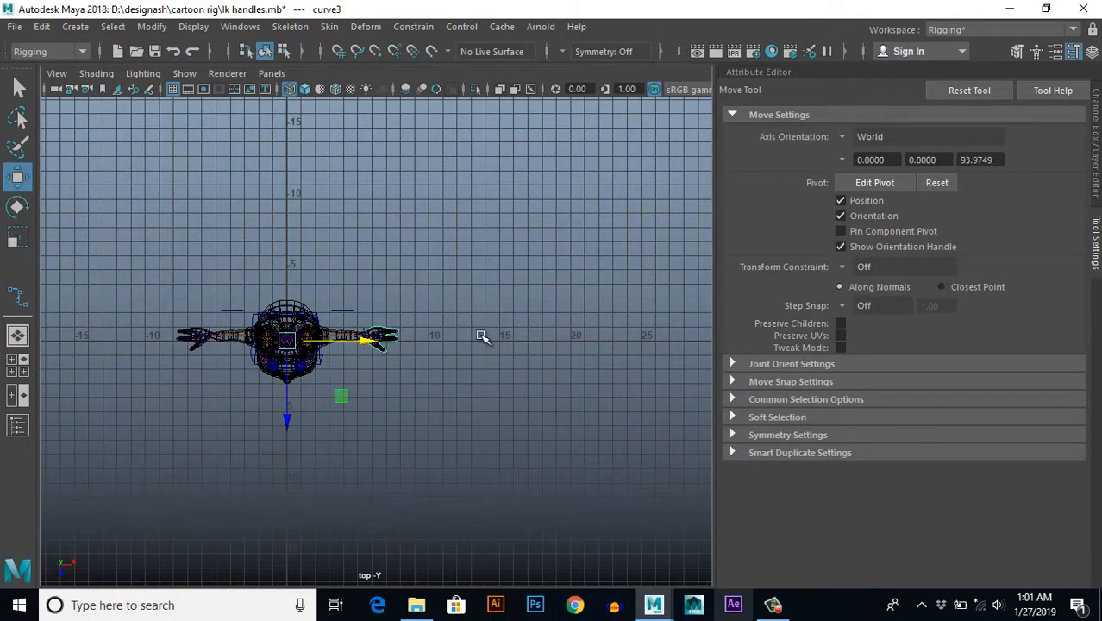
{"action": "scroll", "coordinate": [482, 336], "scroll_direction": "up", "scroll_amount": 5}
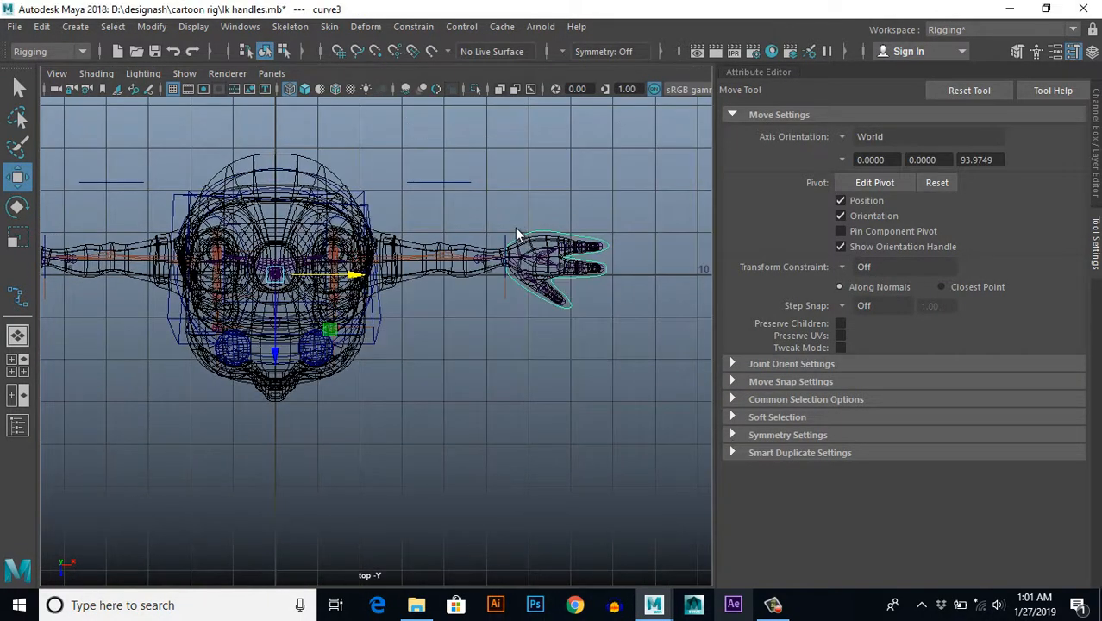
{"action": "key", "text": "space"}
{"action": "key", "text": "space"}
{"action": "scroll", "coordinate": [490, 374], "scroll_direction": "down", "scroll_amount": 8}
{"action": "scroll", "coordinate": [457, 364], "scroll_direction": "up", "scroll_amount": 4}
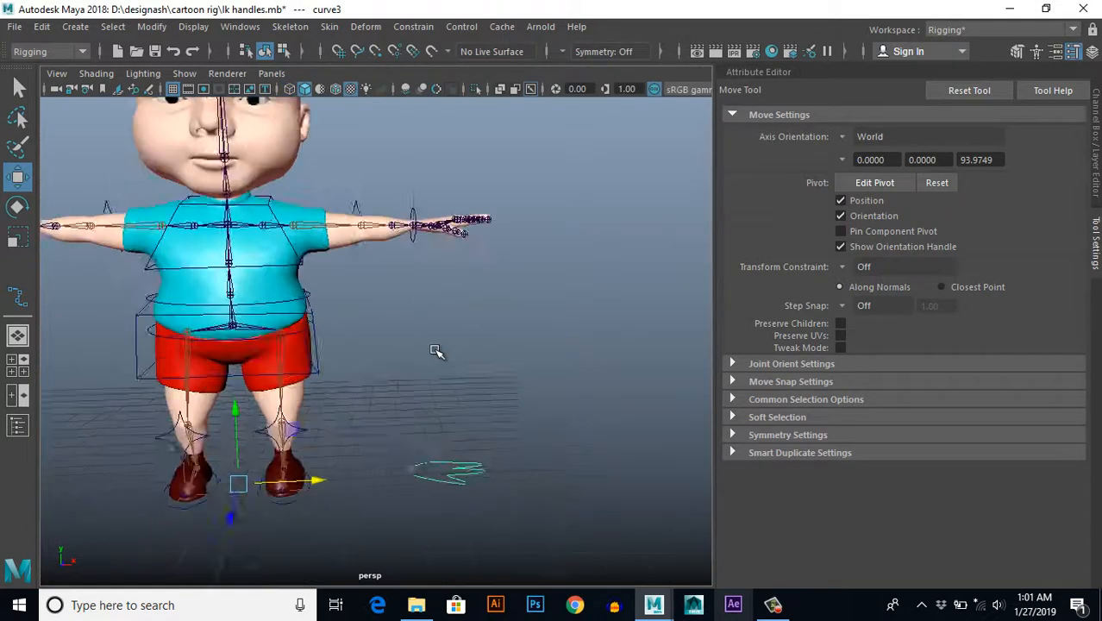
{"action": "left_click_drag", "start_coordinate": [436, 351], "coordinate": [433, 332], "text": "alt"}
{"action": "left_click_drag", "start_coordinate": [262, 388], "coordinate": [291, 121]}
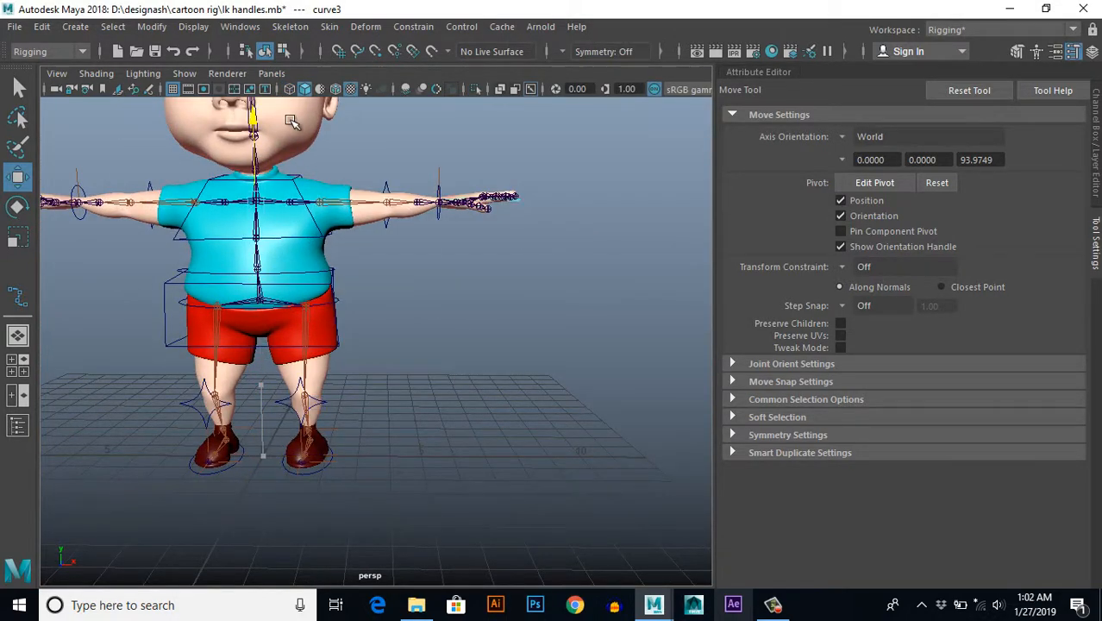
{"action": "left_click_drag", "start_coordinate": [348, 239], "coordinate": [353, 369], "text": "alt"}
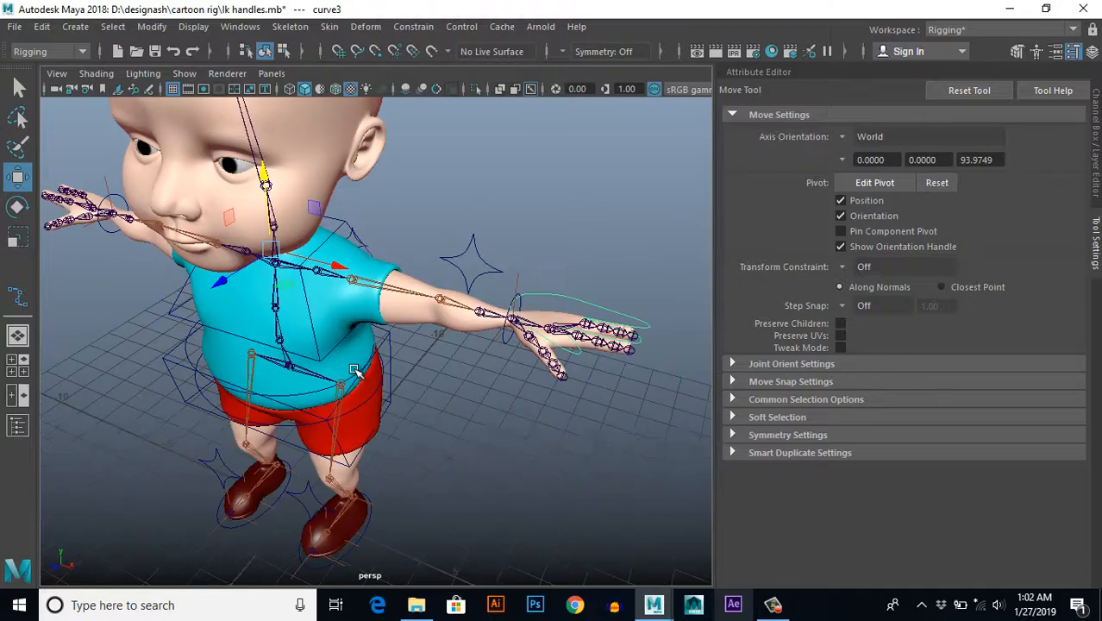
{"action": "left_click", "coordinate": [152, 26]}
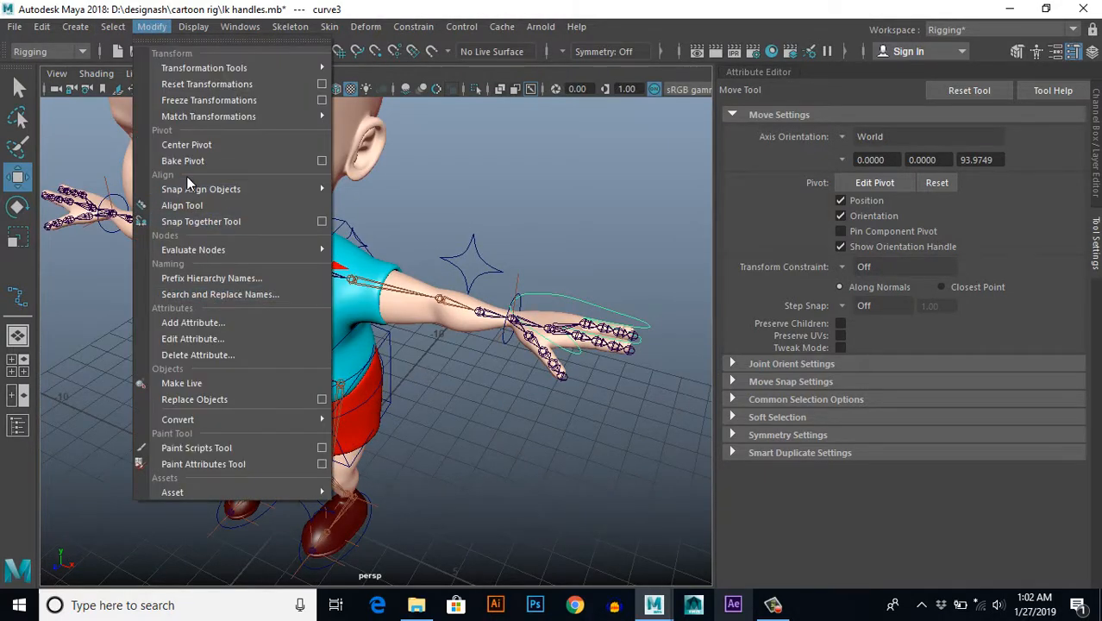
{"action": "left_click", "coordinate": [184, 144]}
{"action": "left_click_drag", "start_coordinate": [518, 388], "coordinate": [591, 450], "text": "alt"}
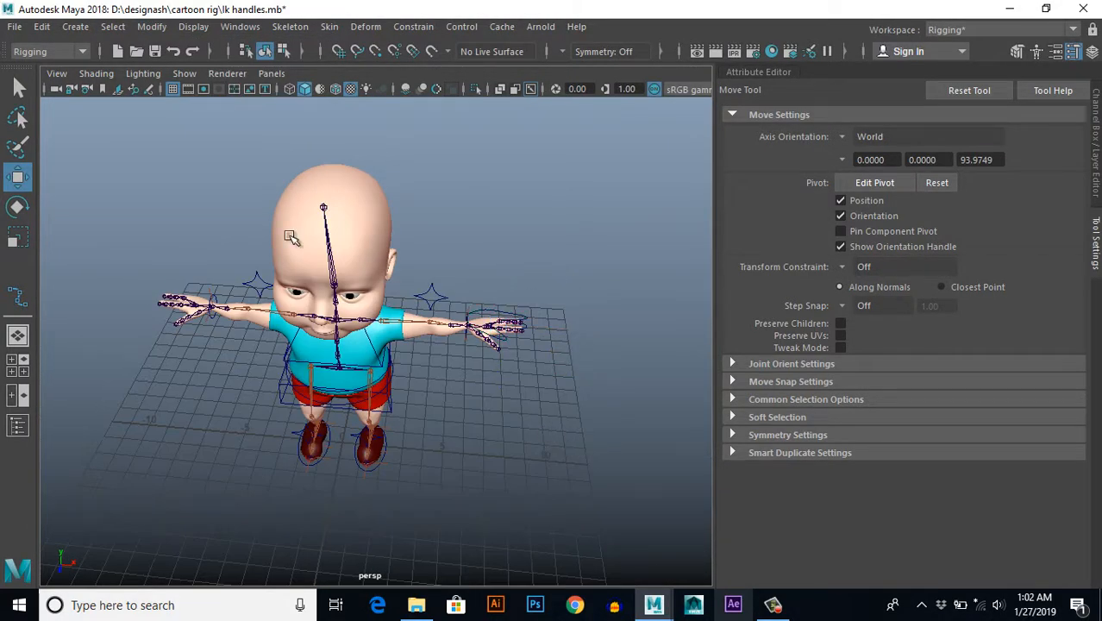
Step: In the top view, start a cubic EP curve at the right wrist and trace the hand's back edge to the first fingertip
{"action": "key", "text": "space"}
{"action": "key", "text": "space"}
{"action": "scroll", "coordinate": [297, 315], "scroll_direction": "down", "scroll_amount": 3}
{"action": "scroll", "coordinate": [298, 314], "scroll_direction": "up", "scroll_amount": 3}
{"action": "middle_click_drag", "start_coordinate": [233, 328], "coordinate": [347, 339], "text": "alt"}
{"action": "middle_click_drag", "start_coordinate": [182, 298], "coordinate": [435, 351], "text": "alt"}
{"action": "scroll", "coordinate": [330, 393], "scroll_direction": "up", "scroll_amount": 3}
{"action": "scroll", "coordinate": [330, 393], "scroll_direction": "up", "scroll_amount": 2}
{"action": "left_click", "coordinate": [75, 27]}
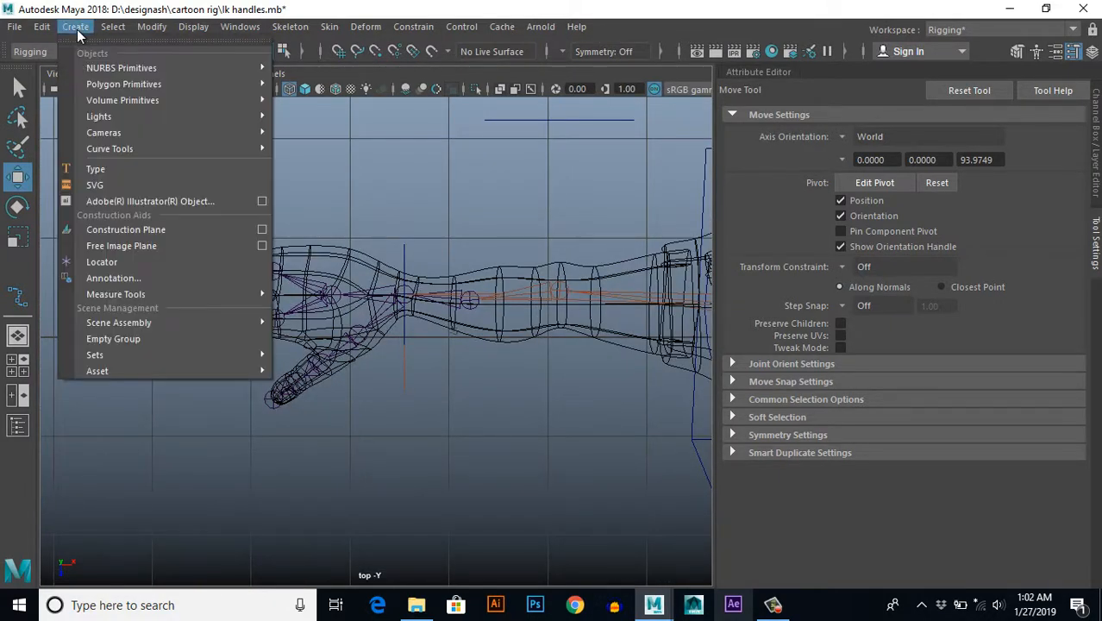
{"action": "mouse_move", "coordinate": [110, 147]}
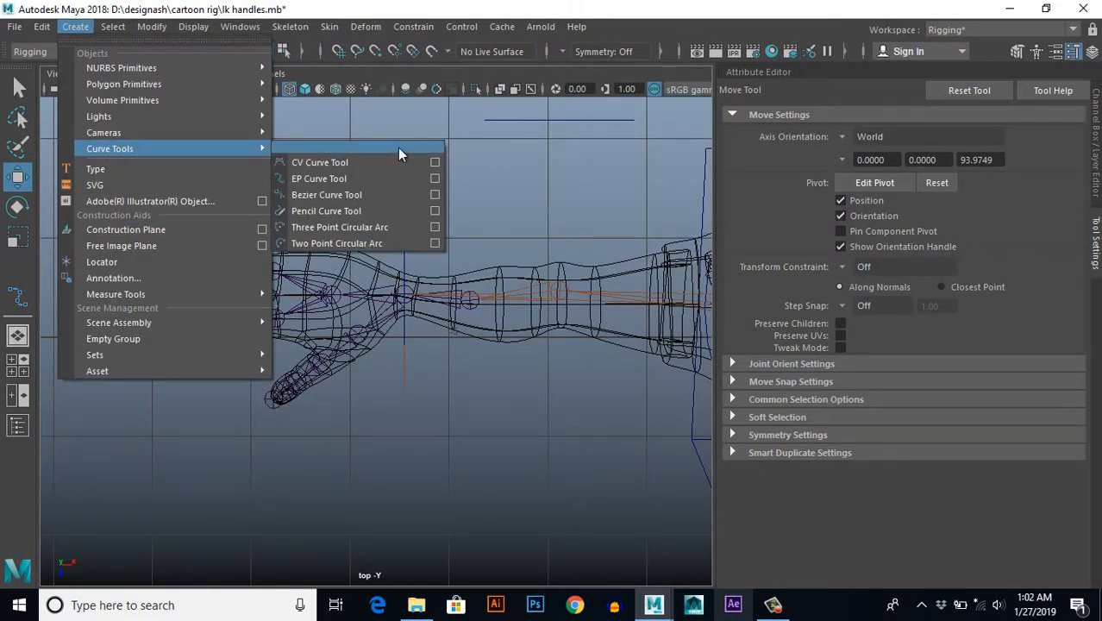
{"action": "left_click", "coordinate": [320, 178]}
{"action": "scroll", "coordinate": [371, 311], "scroll_direction": "up", "scroll_amount": 3}
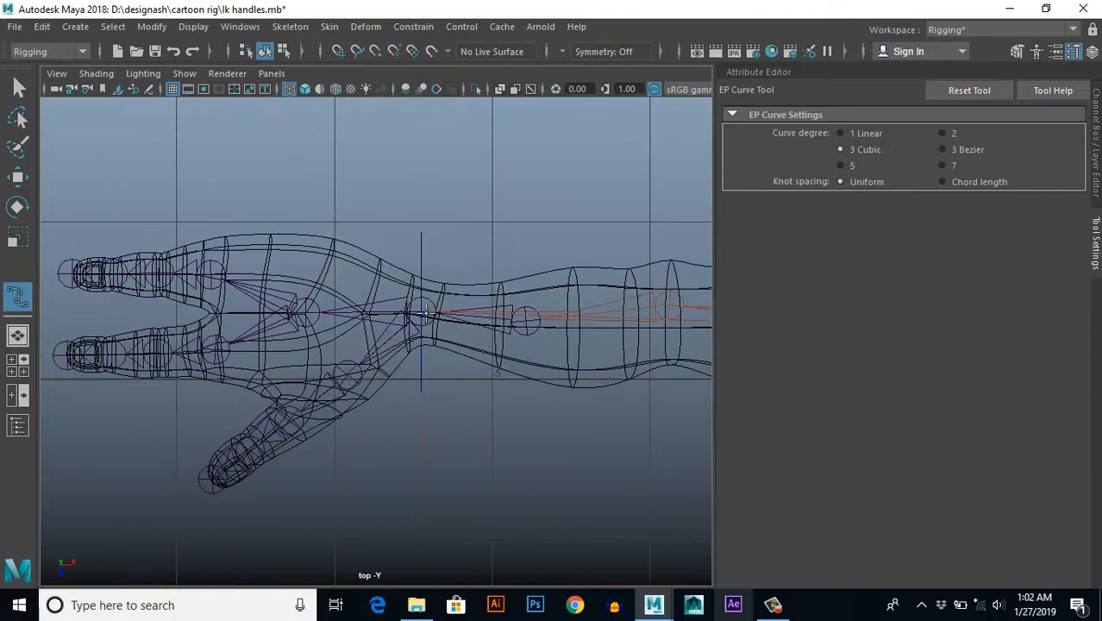
{"action": "left_click", "coordinate": [434, 269]}
{"action": "left_click", "coordinate": [325, 216]}
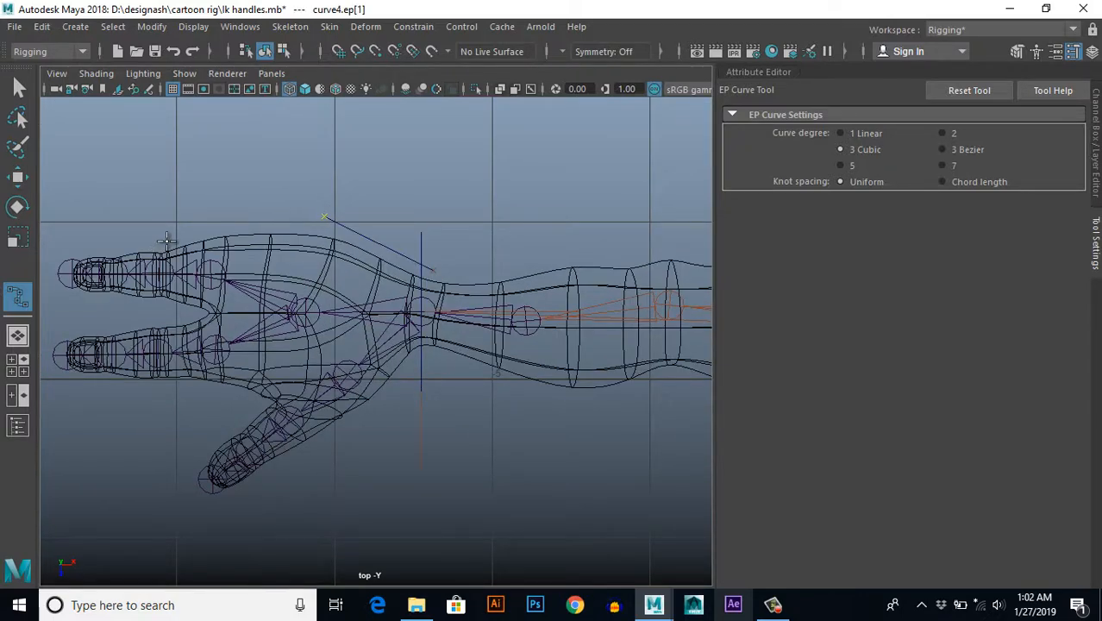
{"action": "left_click", "coordinate": [167, 240]}
{"action": "middle_click_drag", "start_coordinate": [166, 241], "coordinate": [295, 201], "text": "alt"}
{"action": "left_click", "coordinate": [293, 196]}
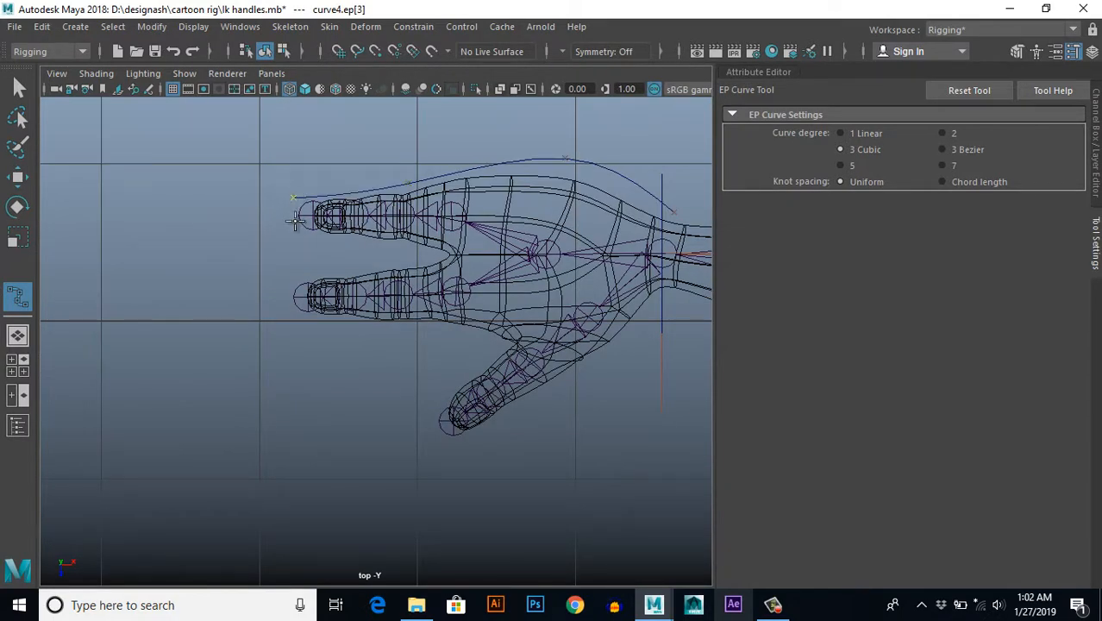
Step: Continue the right hand's EP curve around the first fingertip, through the gap between the fingers and out to the second fingertip
{"action": "left_click", "coordinate": [295, 231]}
{"action": "left_click", "coordinate": [412, 249]}
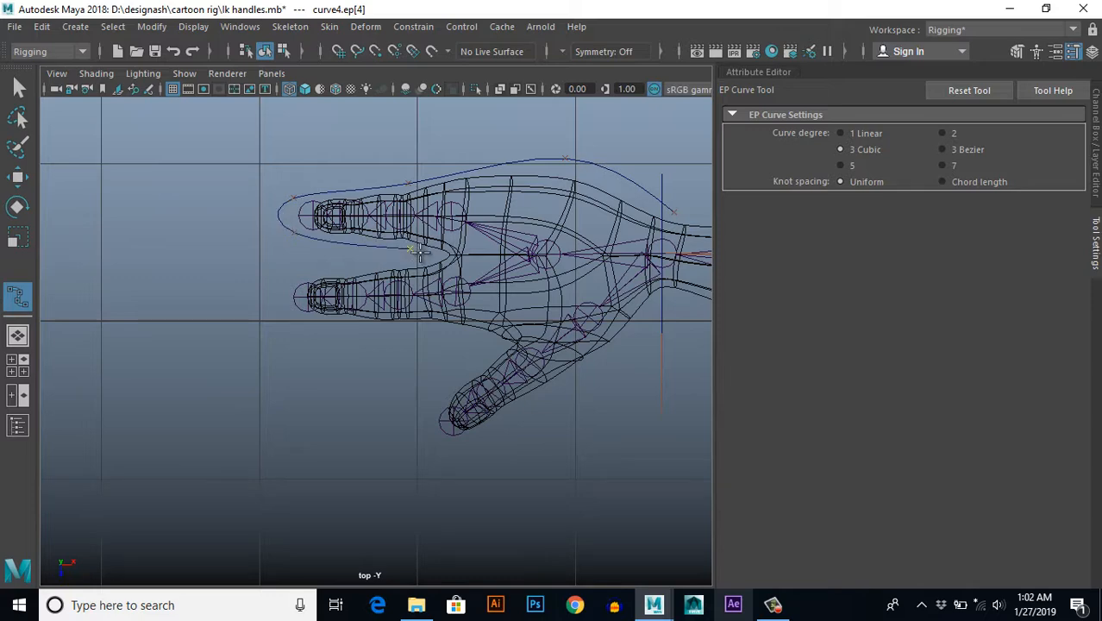
{"action": "left_click", "coordinate": [305, 275]}
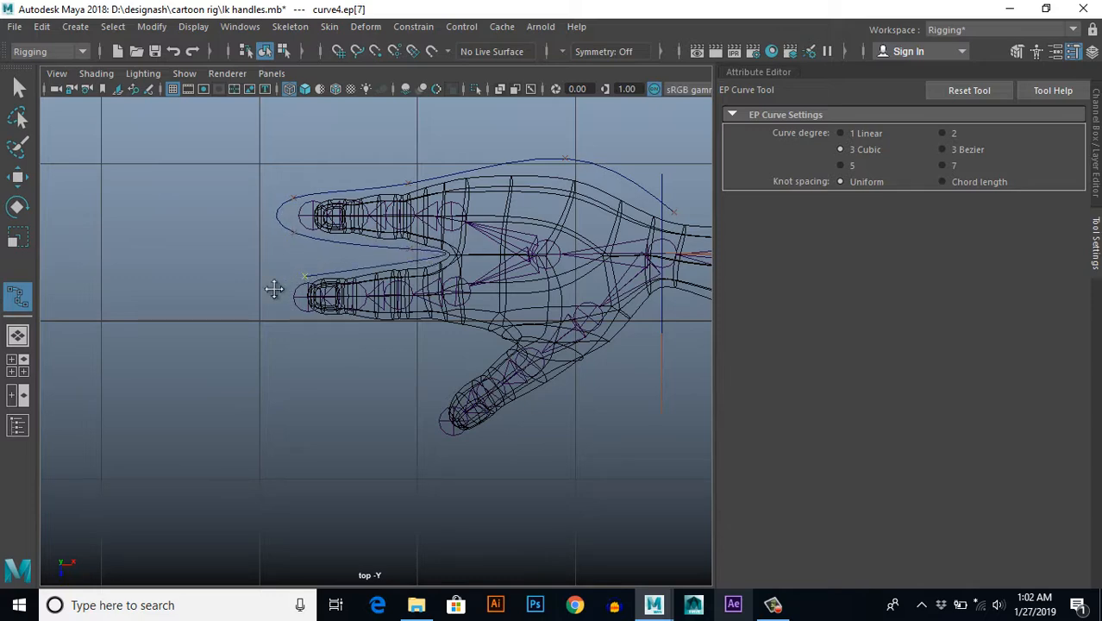
Step: Trace the EP curve around the second fingertip and back along that finger to the base of the right thumb
{"action": "scroll", "coordinate": [276, 290], "scroll_direction": "up", "scroll_amount": 1}
{"action": "middle_click_drag", "start_coordinate": [276, 290], "coordinate": [325, 280], "text": "alt"}
{"action": "left_click", "coordinate": [327, 246]}
{"action": "left_click", "coordinate": [360, 288]}
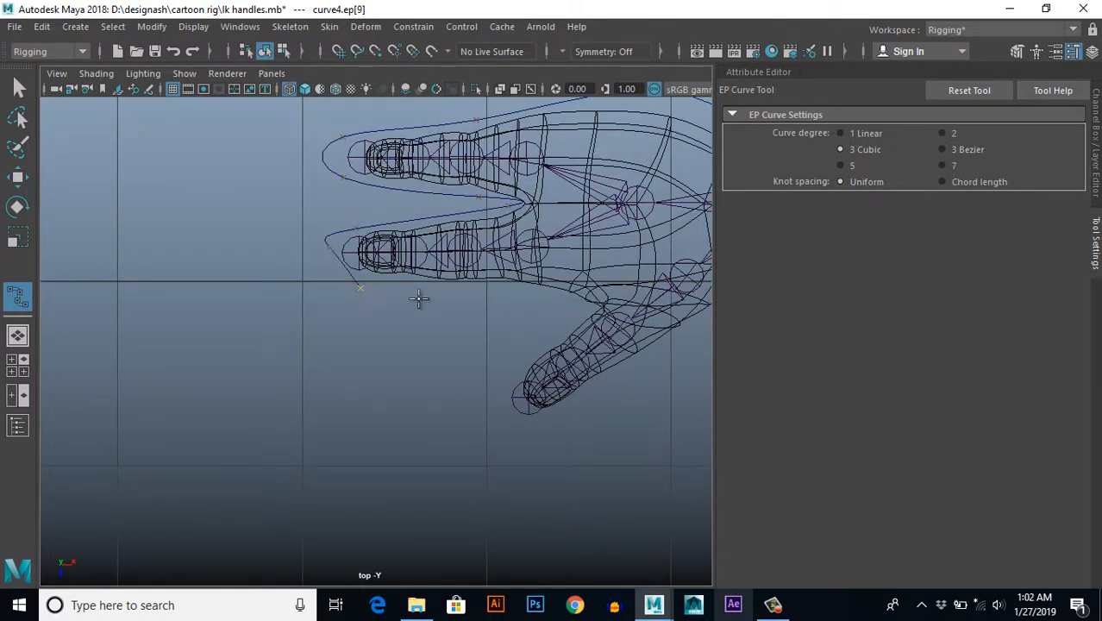
{"action": "left_click", "coordinate": [542, 296]}
{"action": "left_click", "coordinate": [585, 306]}
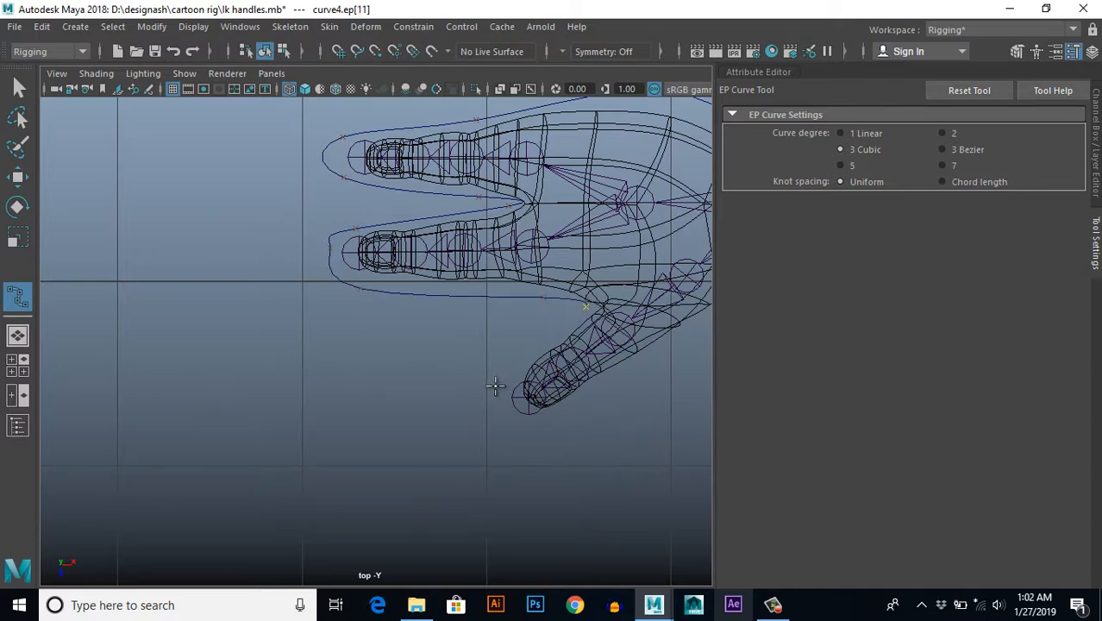
Step: Trace the EP curve around the right thumb to the wrist, close it at its start point and finish the outline
{"action": "left_click", "coordinate": [507, 428]}
{"action": "left_click", "coordinate": [590, 398]}
{"action": "middle_click_drag", "start_coordinate": [609, 393], "coordinate": [315, 430], "text": "alt"}
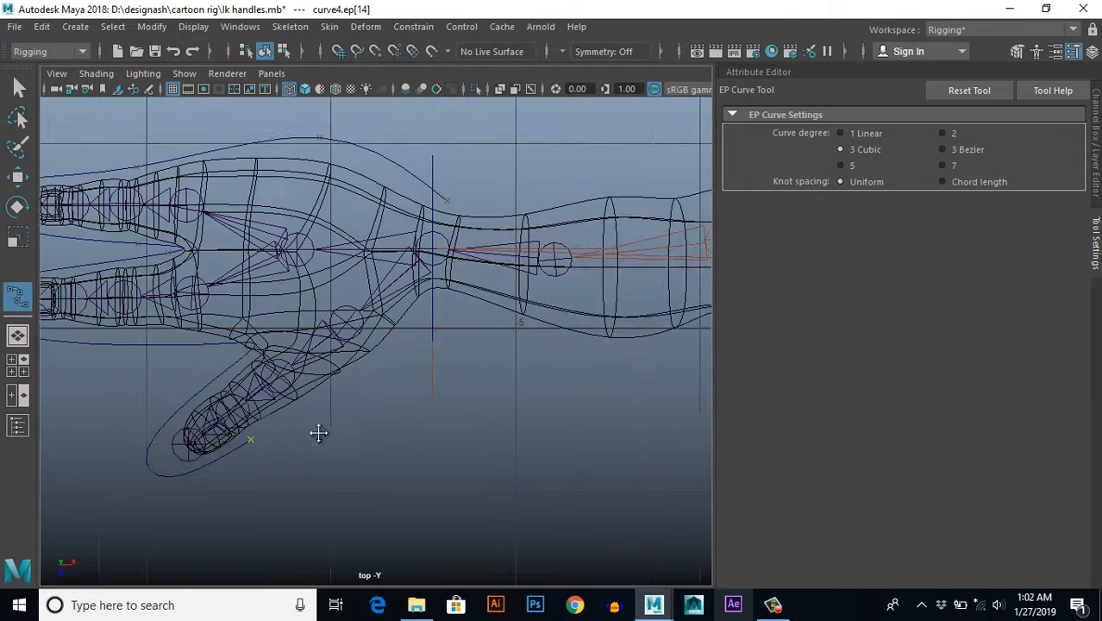
{"action": "left_click", "coordinate": [439, 305]}
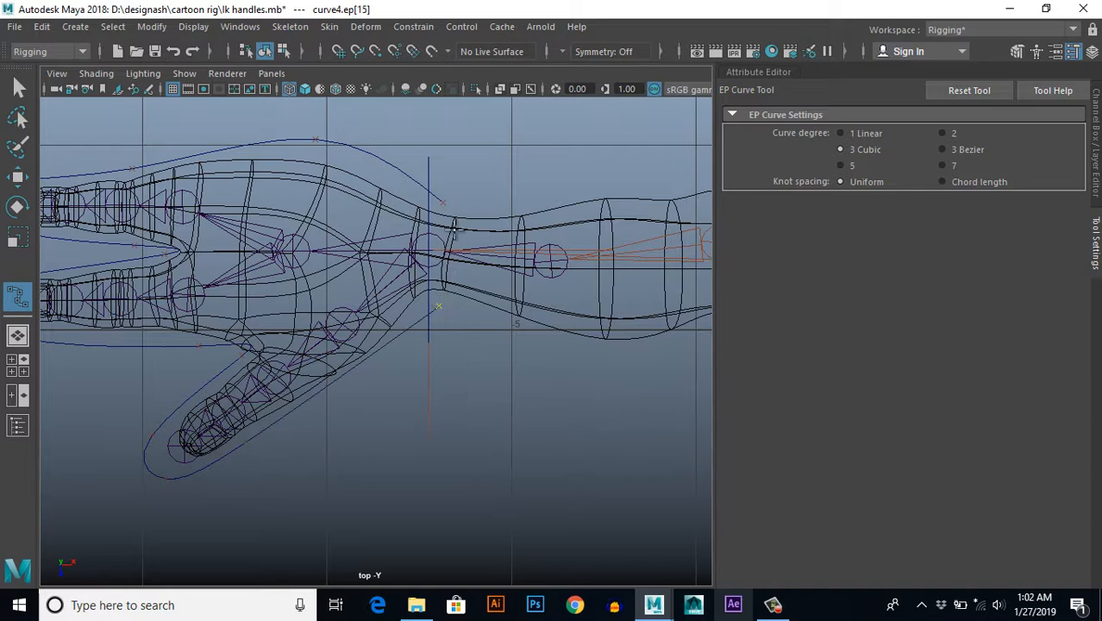
{"action": "left_click", "coordinate": [440, 200]}
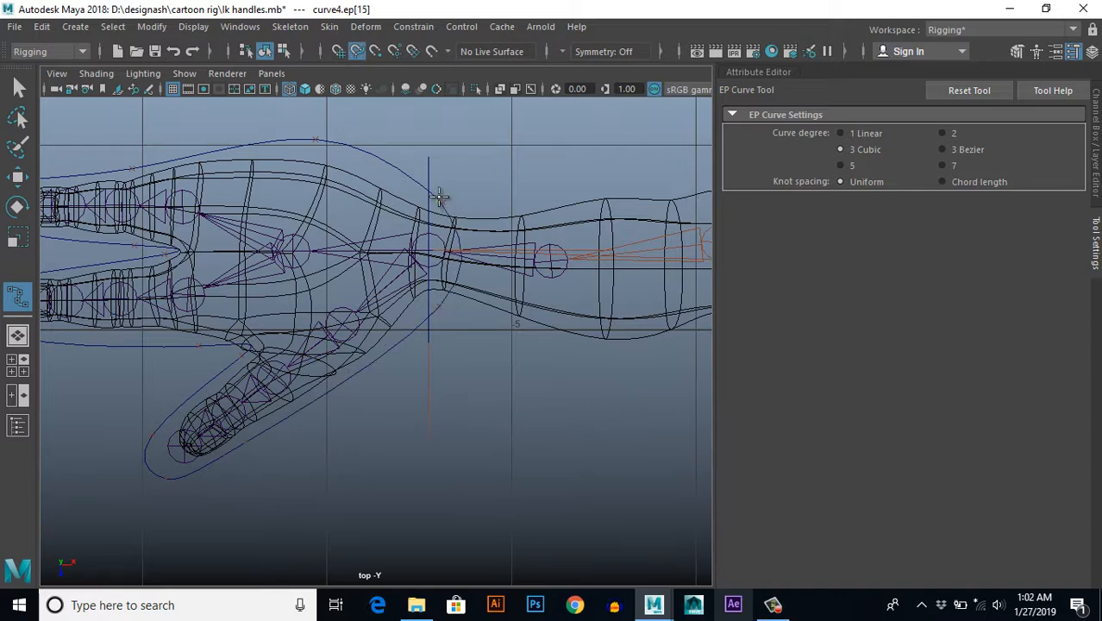
{"action": "key", "text": "w"}
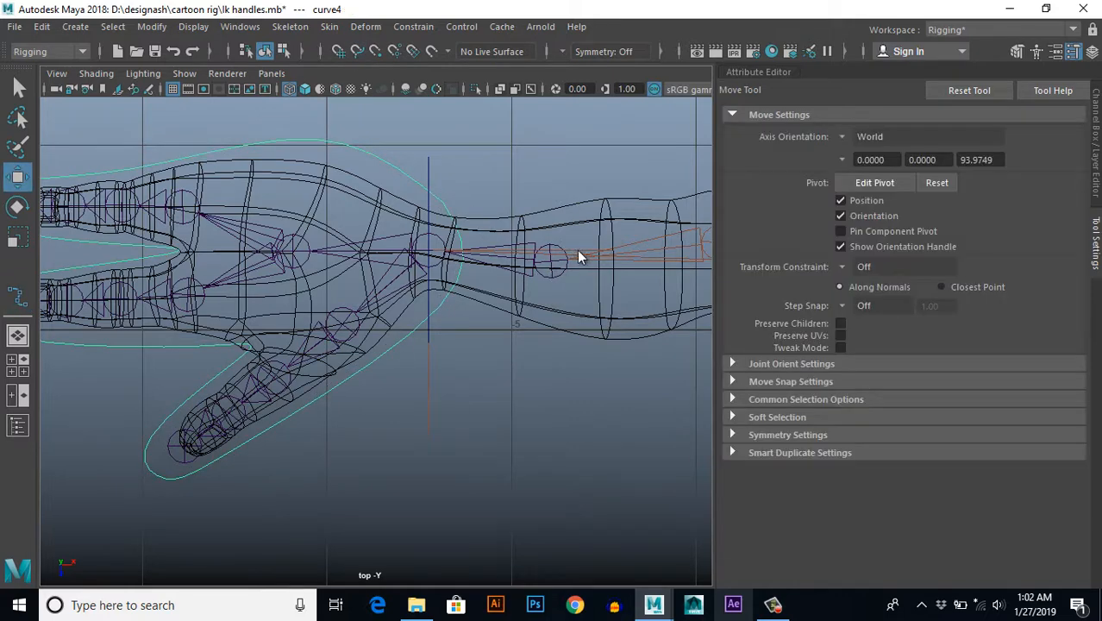
Step: In the front view, raise the right hand outline curve to just above the hand and center its pivot
{"action": "key", "text": "space"}
{"action": "key", "text": "space"}
{"action": "key", "text": "space"}
{"action": "key", "text": "space"}
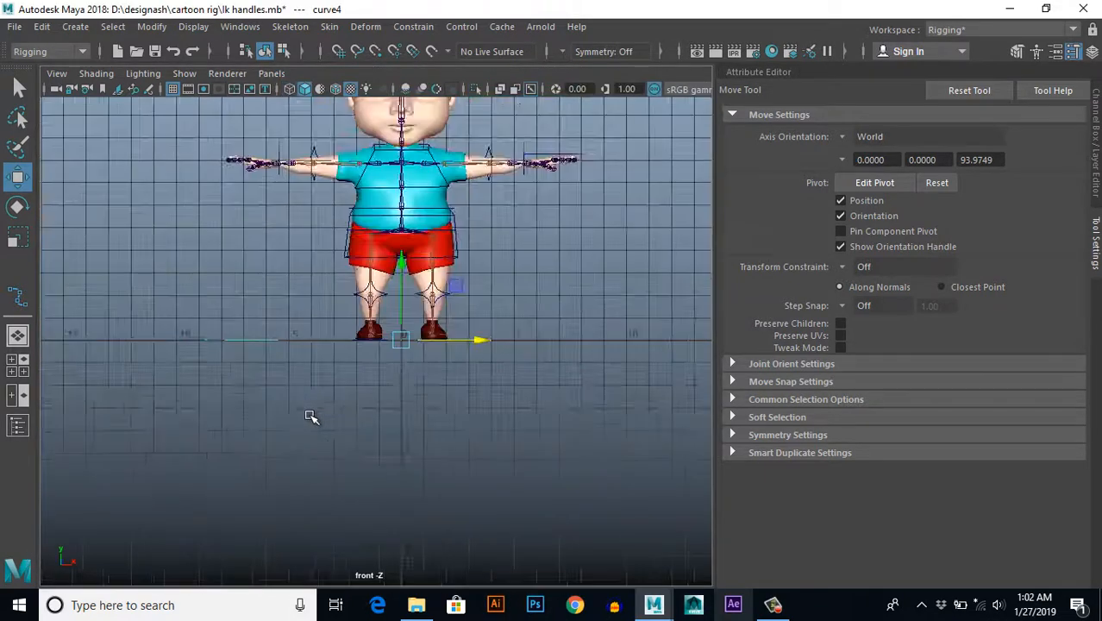
{"action": "scroll", "coordinate": [413, 418], "scroll_direction": "up", "scroll_amount": 2}
{"action": "scroll", "coordinate": [406, 388], "scroll_direction": "down", "scroll_amount": 3}
{"action": "scroll", "coordinate": [409, 275], "scroll_direction": "up", "scroll_amount": 1}
{"action": "left_click_drag", "start_coordinate": [410, 275], "coordinate": [420, 177]}
{"action": "scroll", "coordinate": [401, 247], "scroll_direction": "up", "scroll_amount": 3}
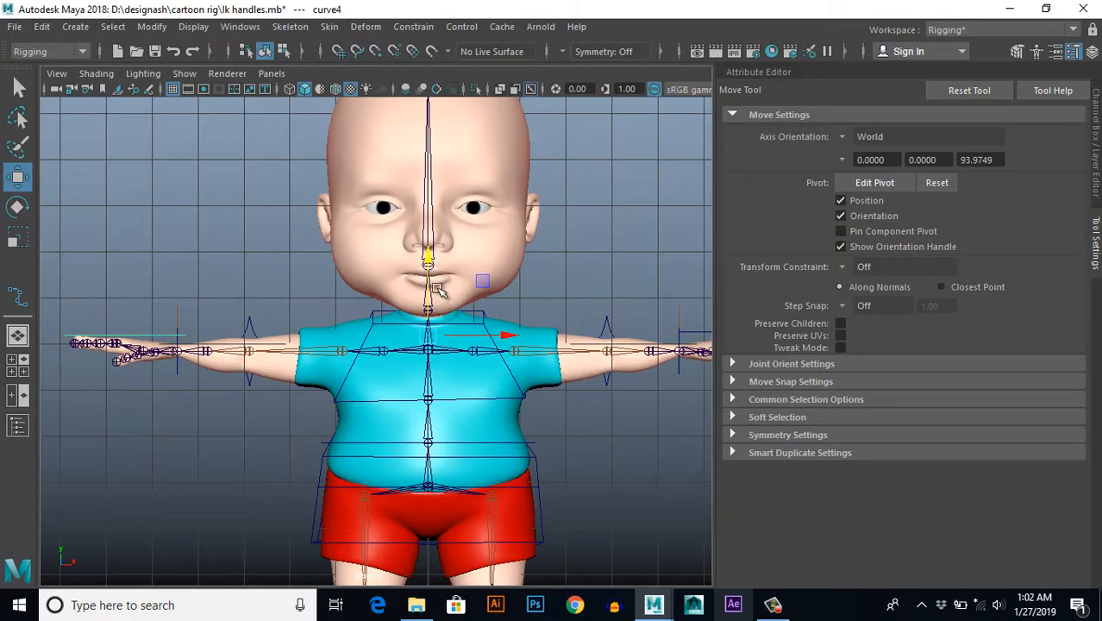
{"action": "left_click_drag", "start_coordinate": [431, 261], "coordinate": [428, 261]}
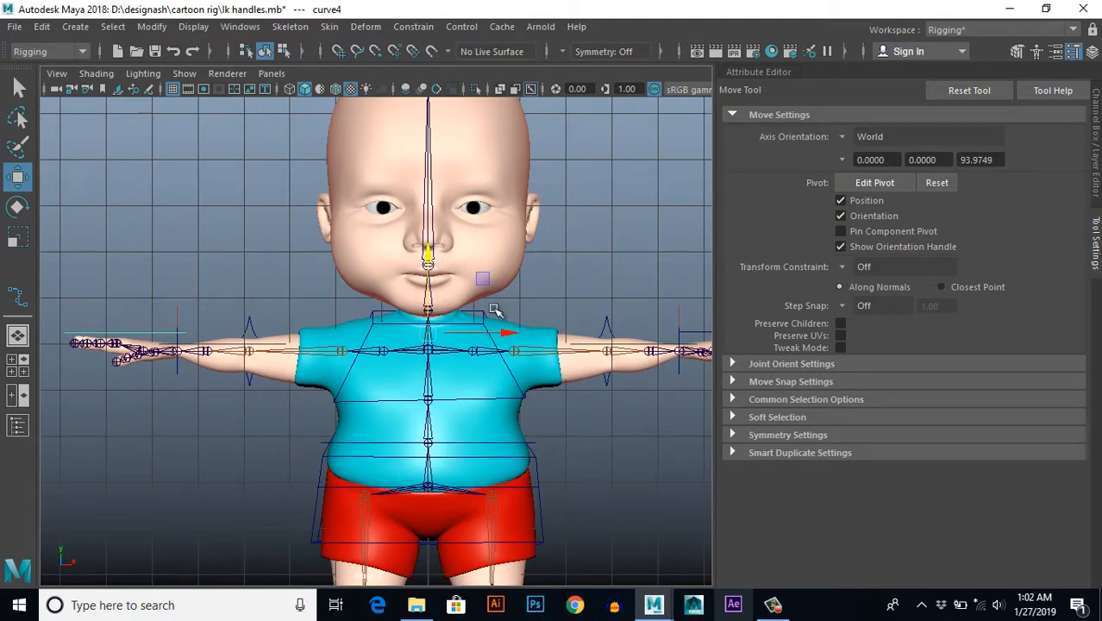
{"action": "left_click", "coordinate": [151, 26]}
{"action": "left_click", "coordinate": [181, 147]}
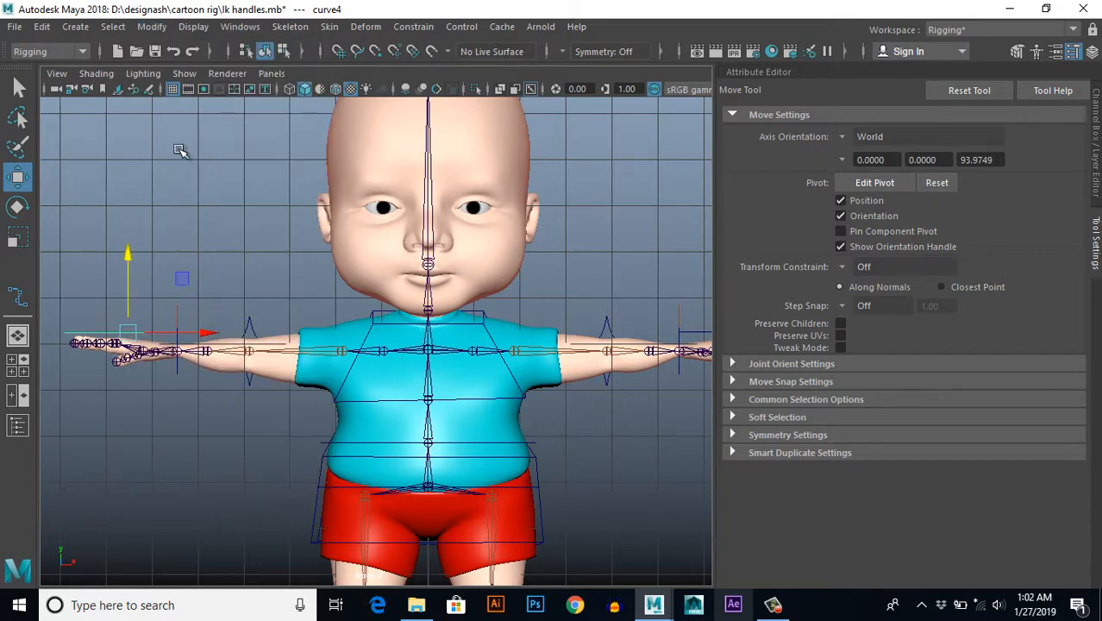
Step: Deselect the hand outline, create a NURBS circle in the perspective view and raise it to the base of the neck
{"action": "scroll", "coordinate": [452, 354], "scroll_direction": "down", "scroll_amount": 4}
{"action": "key", "text": "space"}
{"action": "key", "text": "space"}
{"action": "left_click_drag", "start_coordinate": [540, 275], "coordinate": [401, 412], "text": "alt"}
{"action": "right_click_drag", "start_coordinate": [451, 246], "coordinate": [424, 270], "text": "alt"}
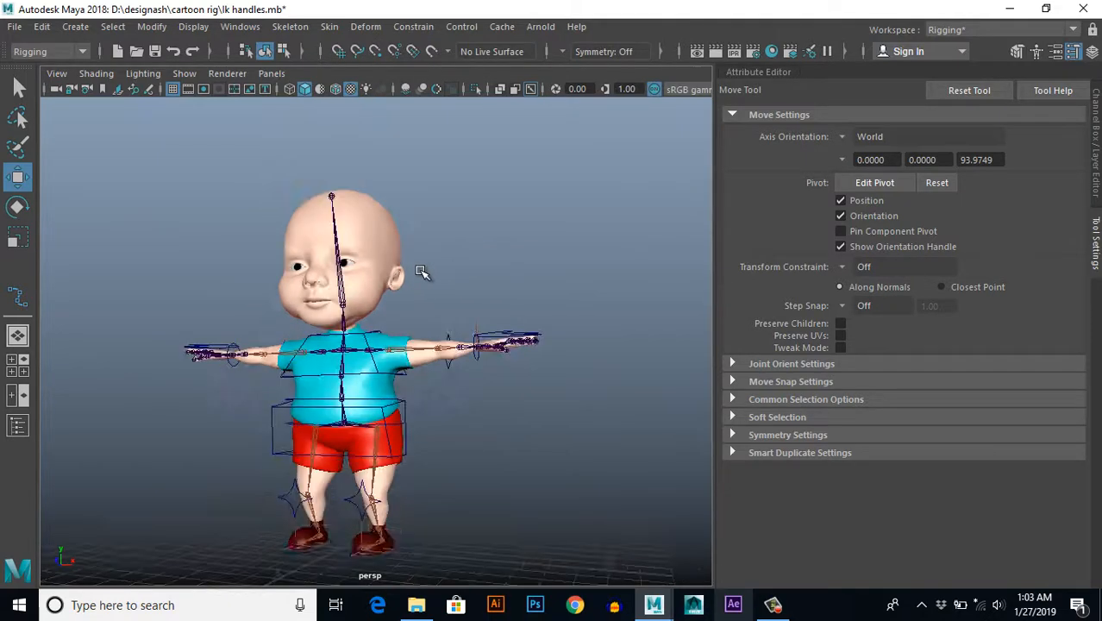
{"action": "left_click_drag", "start_coordinate": [423, 271], "coordinate": [460, 349], "text": "alt"}
{"action": "middle_click_drag", "start_coordinate": [459, 349], "coordinate": [419, 366], "text": "alt"}
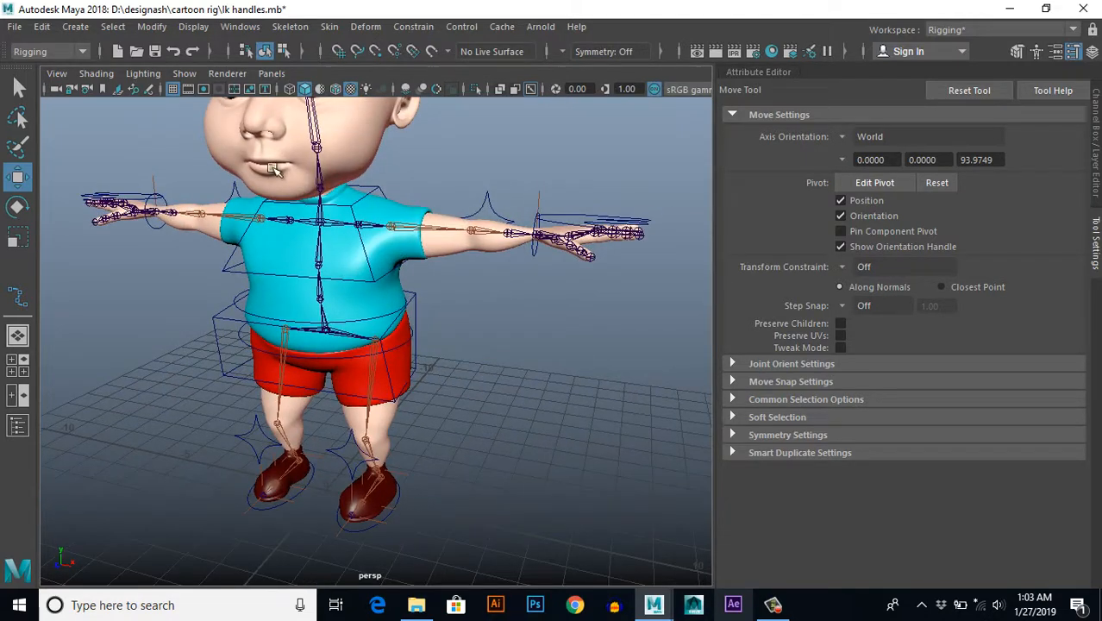
{"action": "left_click", "coordinate": [75, 27]}
{"action": "mouse_move", "coordinate": [99, 69]}
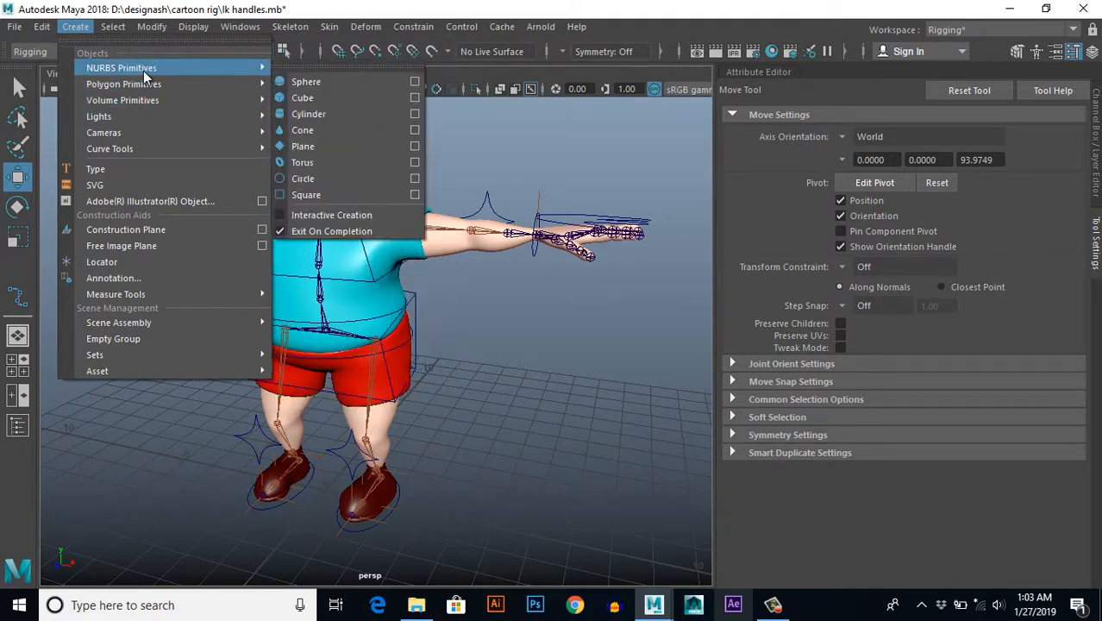
{"action": "left_click", "coordinate": [302, 179]}
{"action": "left_click_drag", "start_coordinate": [431, 344], "coordinate": [440, 394], "text": "alt"}
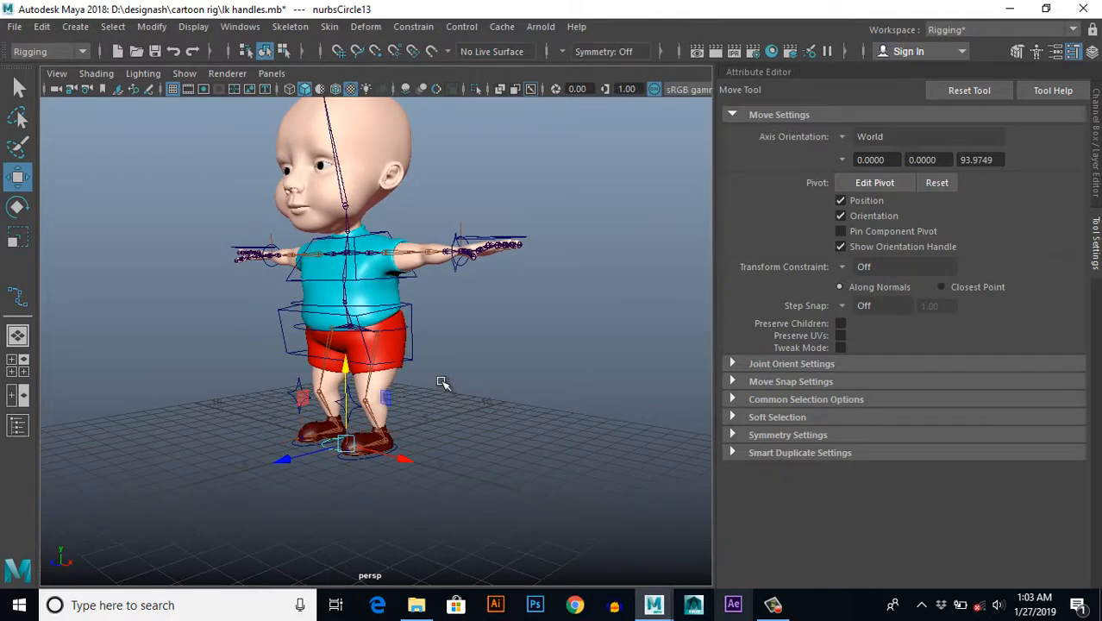
{"action": "middle_click_drag", "start_coordinate": [442, 381], "coordinate": [450, 390], "text": "alt"}
{"action": "scroll", "coordinate": [450, 391], "scroll_direction": "up", "scroll_amount": 3}
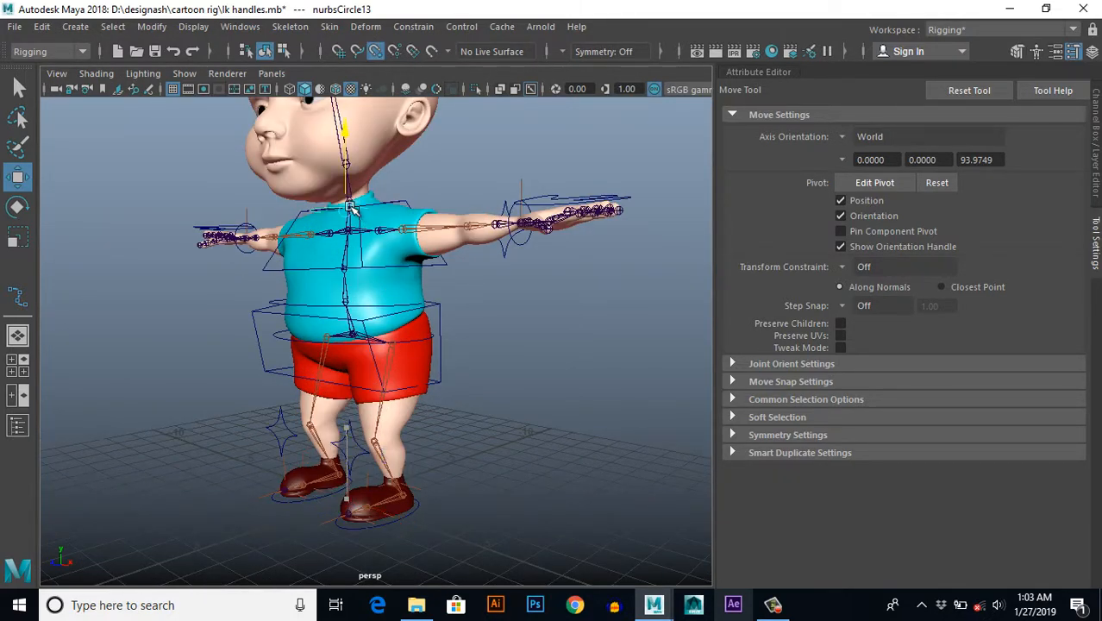
Step: Snap the new circle onto the joint at the base of the neck
{"action": "left_click_drag", "start_coordinate": [344, 311], "coordinate": [322, 332], "text": "alt"}
{"action": "scroll", "coordinate": [323, 332], "scroll_direction": "up", "scroll_amount": 7}
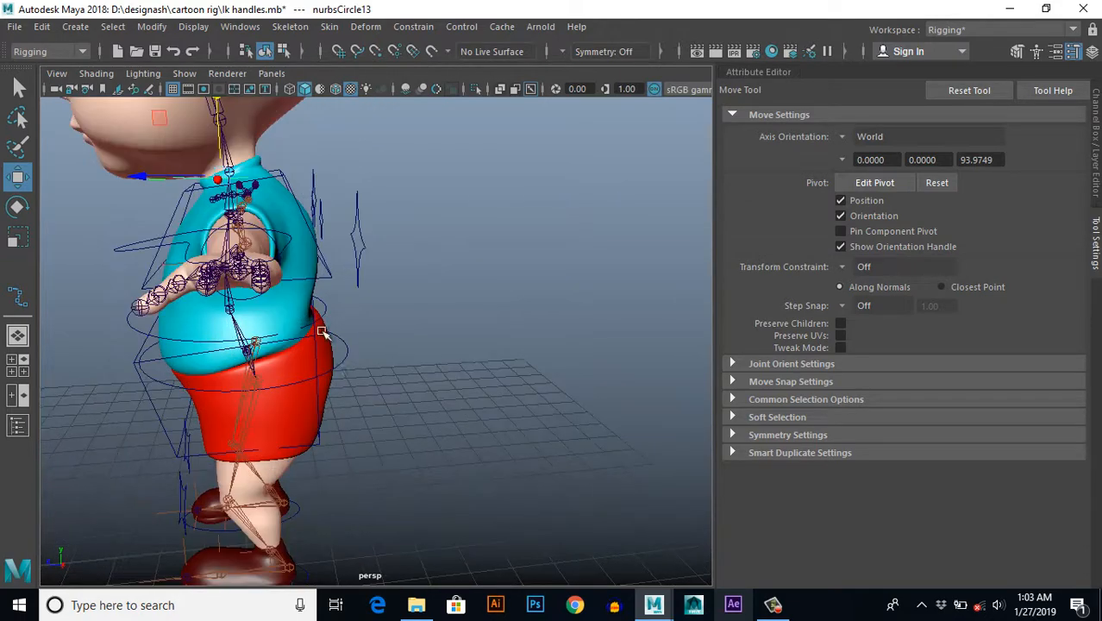
{"action": "middle_click_drag", "start_coordinate": [323, 332], "coordinate": [509, 466], "text": "alt"}
{"action": "left_click_drag", "start_coordinate": [348, 351], "coordinate": [350, 343], "text": "alt"}
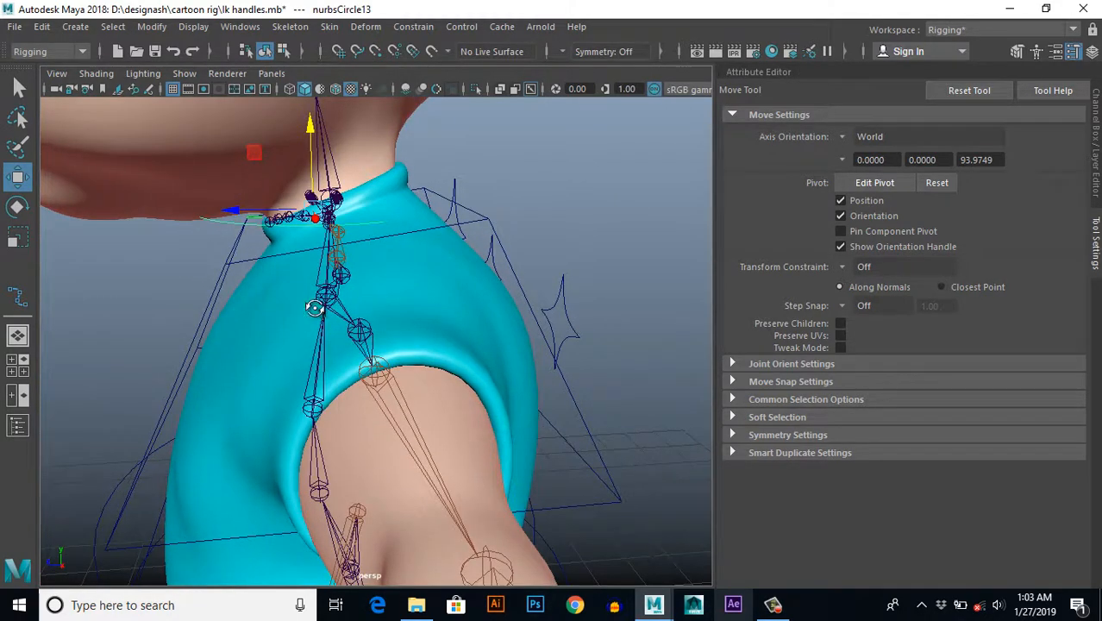
{"action": "scroll", "coordinate": [372, 312], "scroll_direction": "up", "scroll_amount": 3}
{"action": "left_click_drag", "start_coordinate": [315, 307], "coordinate": [340, 297], "text": "alt"}
{"action": "middle_click_drag", "start_coordinate": [339, 297], "coordinate": [337, 345], "text": "alt"}
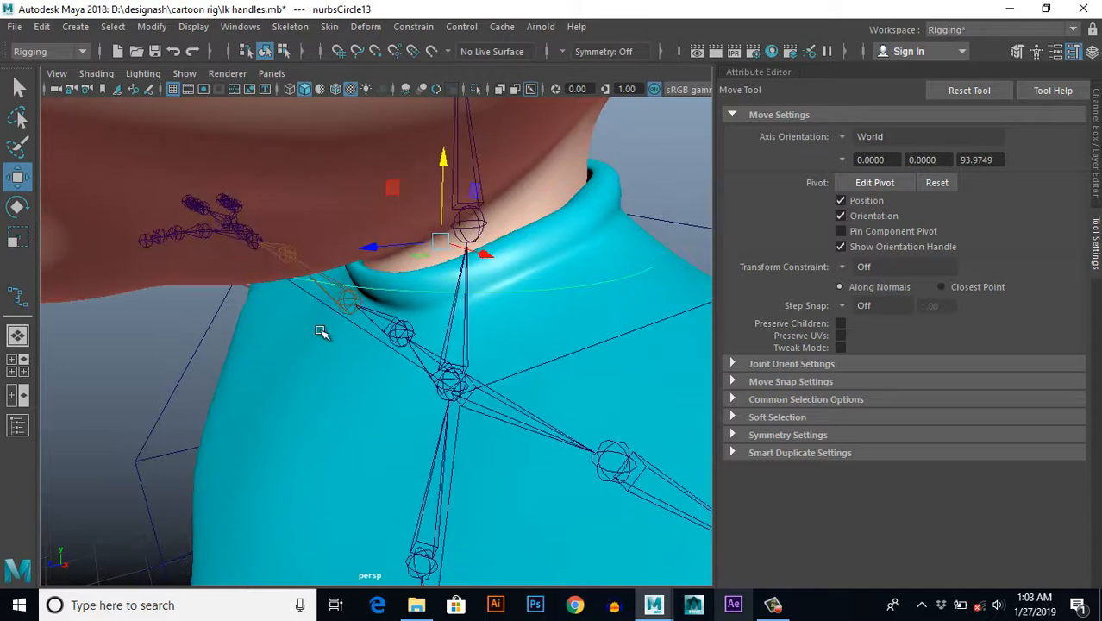
{"action": "left_click_drag", "start_coordinate": [321, 332], "coordinate": [320, 325], "text": "alt"}
{"action": "middle_click_drag", "start_coordinate": [336, 314], "coordinate": [316, 336], "text": "alt"}
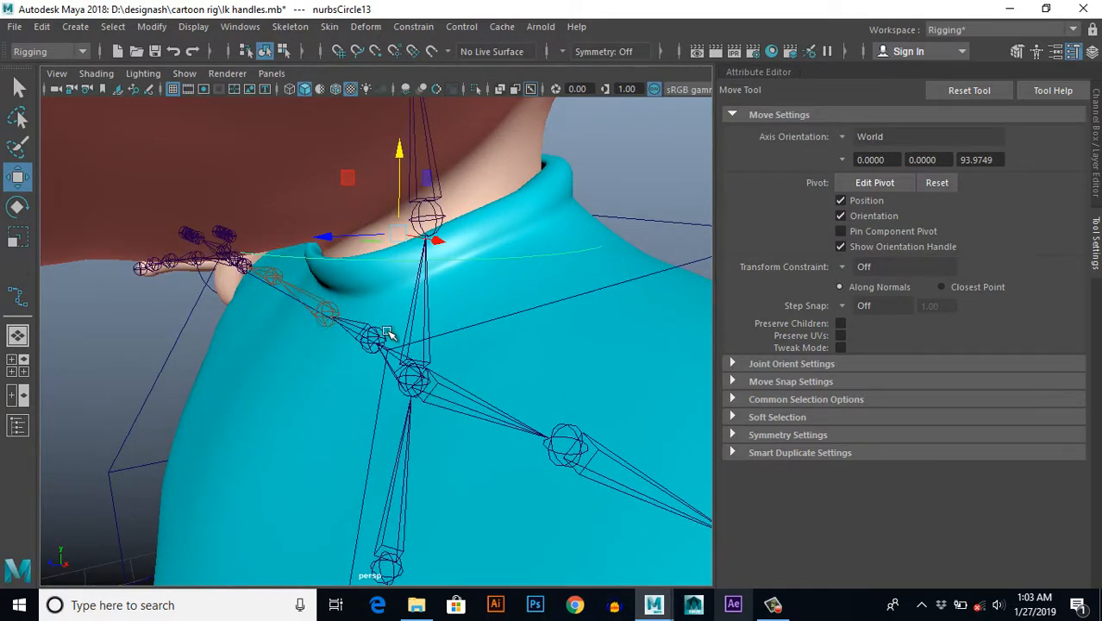
{"action": "mouse_move", "coordinate": [400, 235]}
{"action": "left_mouse_down"}
{"action": "mouse_move", "coordinate": [427, 219]}
{"action": "mouse_move", "coordinate": [421, 235]}
{"action": "left_mouse_up"}
Step: Scale the neck circle up uniformly so that it extends well beyond the shirt collar
{"action": "scroll", "coordinate": [422, 237], "scroll_direction": "down", "scroll_amount": 5}
{"action": "left_click_drag", "start_coordinate": [438, 311], "coordinate": [369, 330], "text": "alt"}
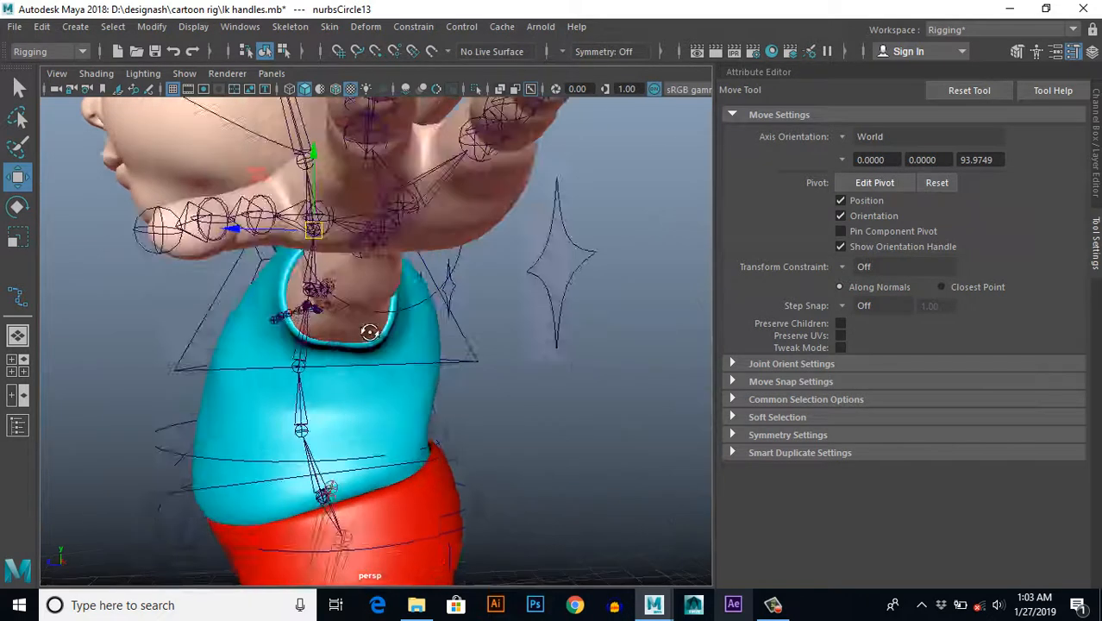
{"action": "scroll", "coordinate": [441, 429], "scroll_direction": "up", "scroll_amount": 5}
{"action": "middle_click_drag", "start_coordinate": [369, 331], "coordinate": [424, 406], "text": "alt"}
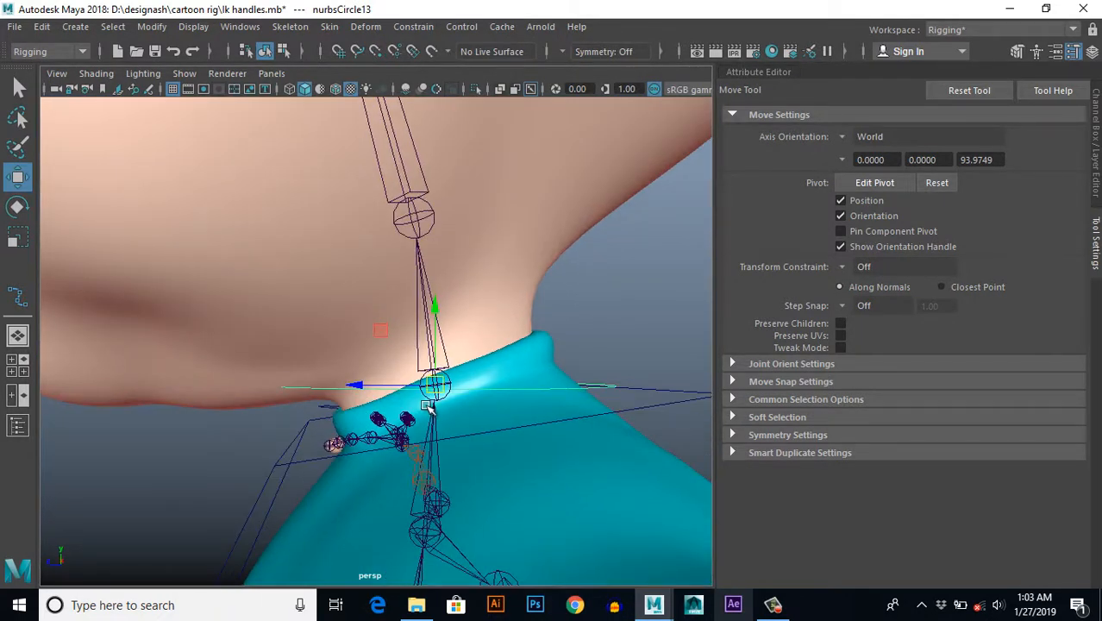
{"action": "key", "text": "r"}
{"action": "left_click_drag", "start_coordinate": [438, 388], "coordinate": [524, 460]}
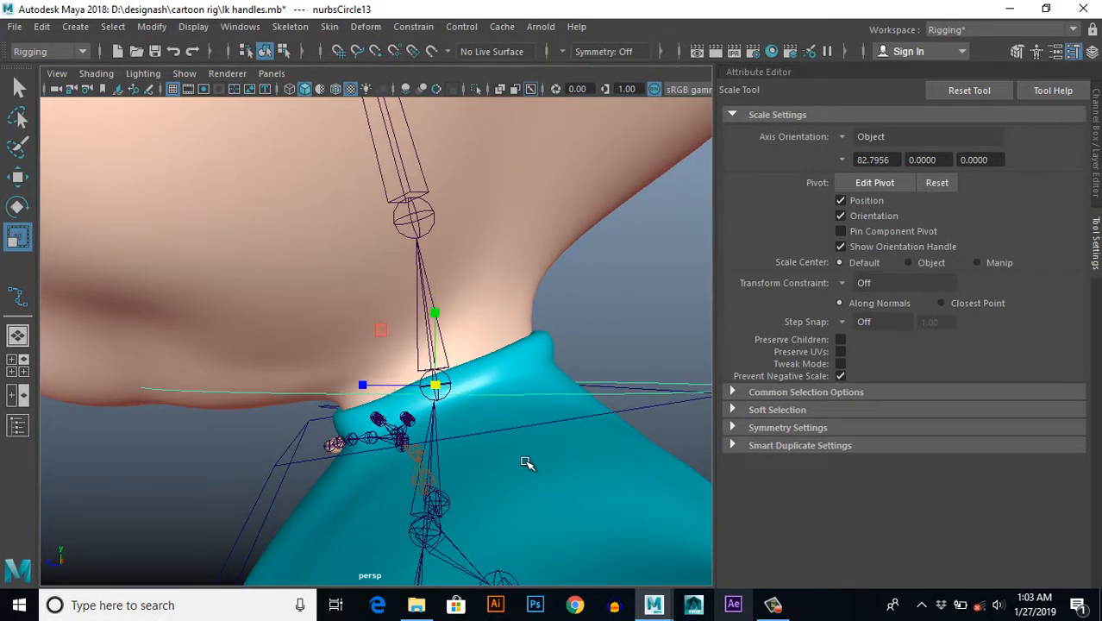
Step: In the side view, rotate the neck circle to match the slope of the shirt collar
{"action": "scroll", "coordinate": [487, 445], "scroll_direction": "down", "scroll_amount": 5}
{"action": "key", "text": "space"}
{"action": "key", "text": "space"}
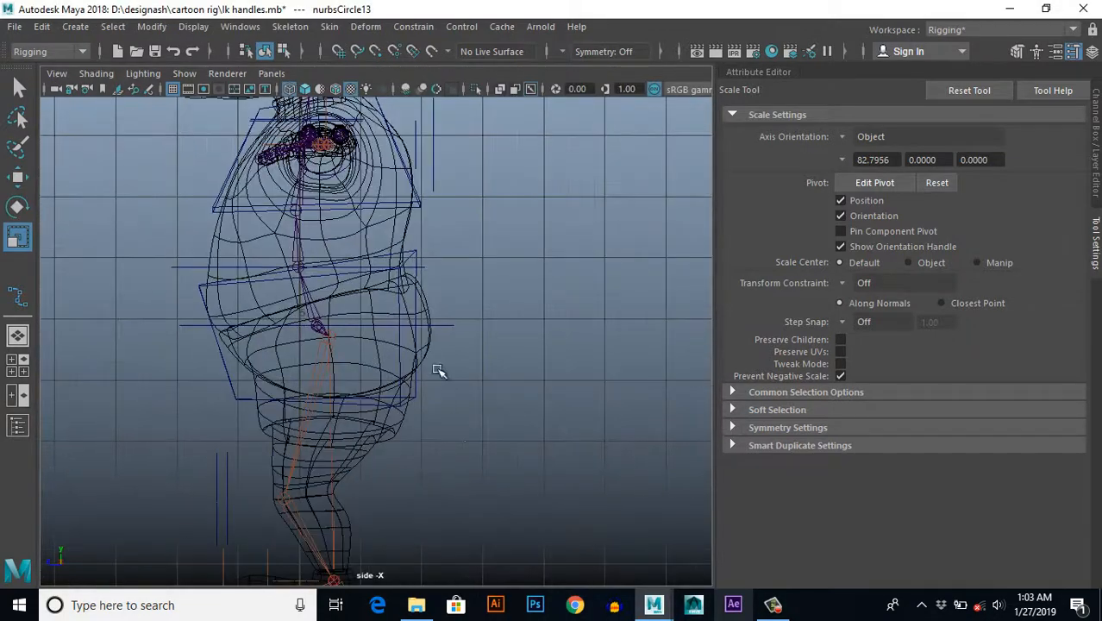
{"action": "scroll", "coordinate": [438, 369], "scroll_direction": "up", "scroll_amount": 4}
{"action": "middle_click_drag", "start_coordinate": [377, 165], "coordinate": [425, 305], "text": "alt"}
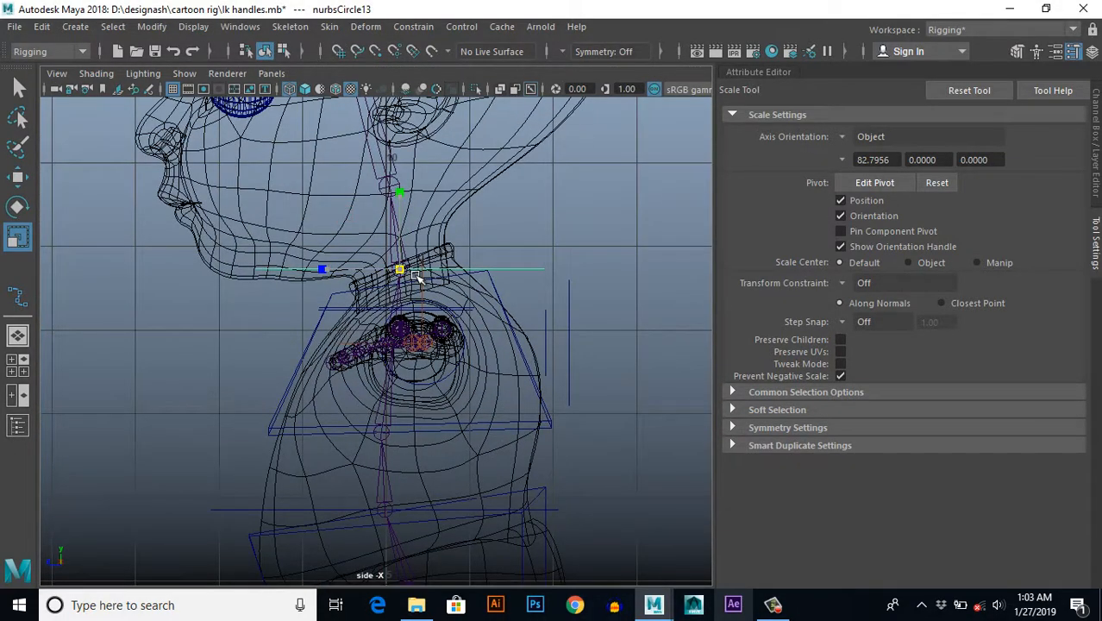
{"action": "key", "text": "e"}
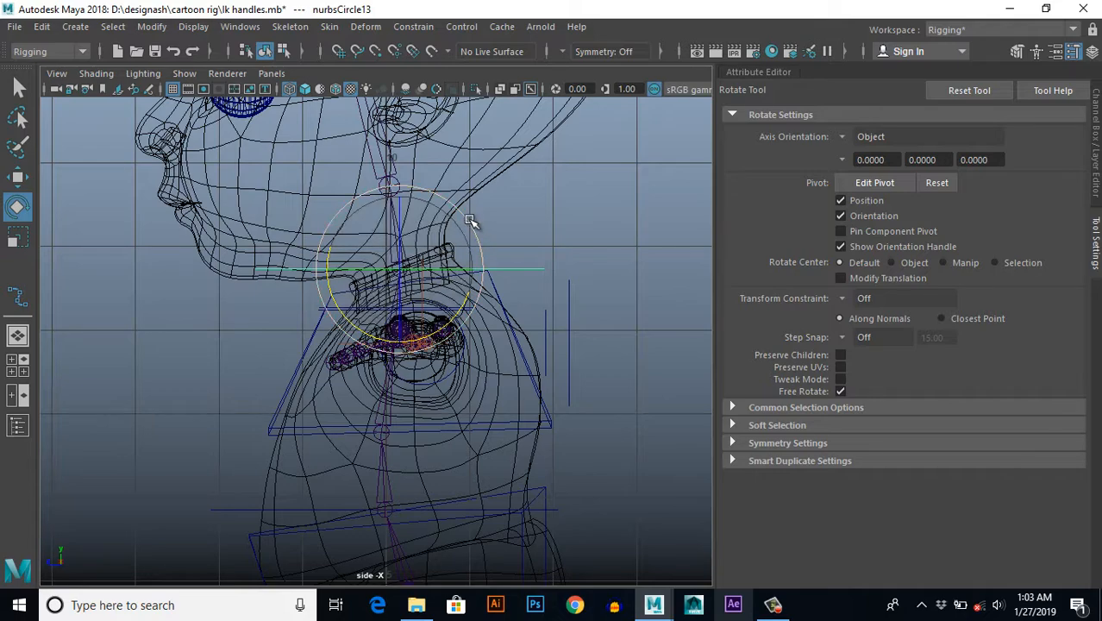
{"action": "key", "text": "space"}
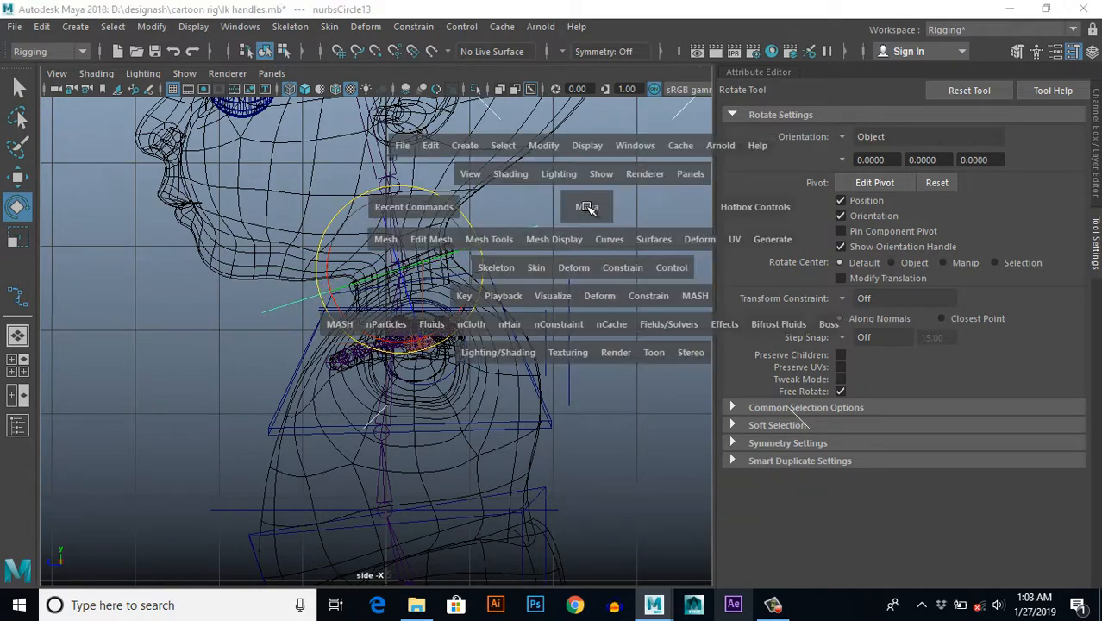
{"action": "key", "text": "space"}
Step: Adjust the neck circle's scale along its Z axis in the perspective view and deselect it
{"action": "left_click_drag", "start_coordinate": [573, 320], "coordinate": [366, 336], "text": "alt"}
{"action": "key", "text": "r"}
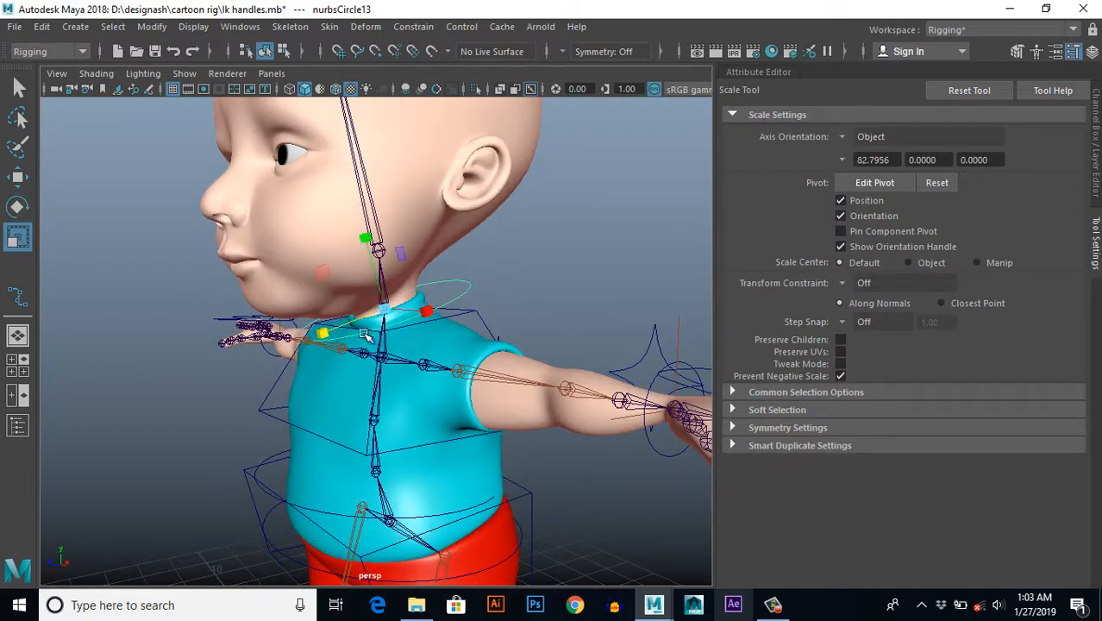
{"action": "left_click", "coordinate": [532, 296]}
{"action": "left_click_drag", "start_coordinate": [531, 295], "coordinate": [512, 379], "text": "alt"}
Step: Create a new NURBS circle at the world origin while working in the front view
{"action": "key", "text": "space"}
{"action": "key", "text": "space"}
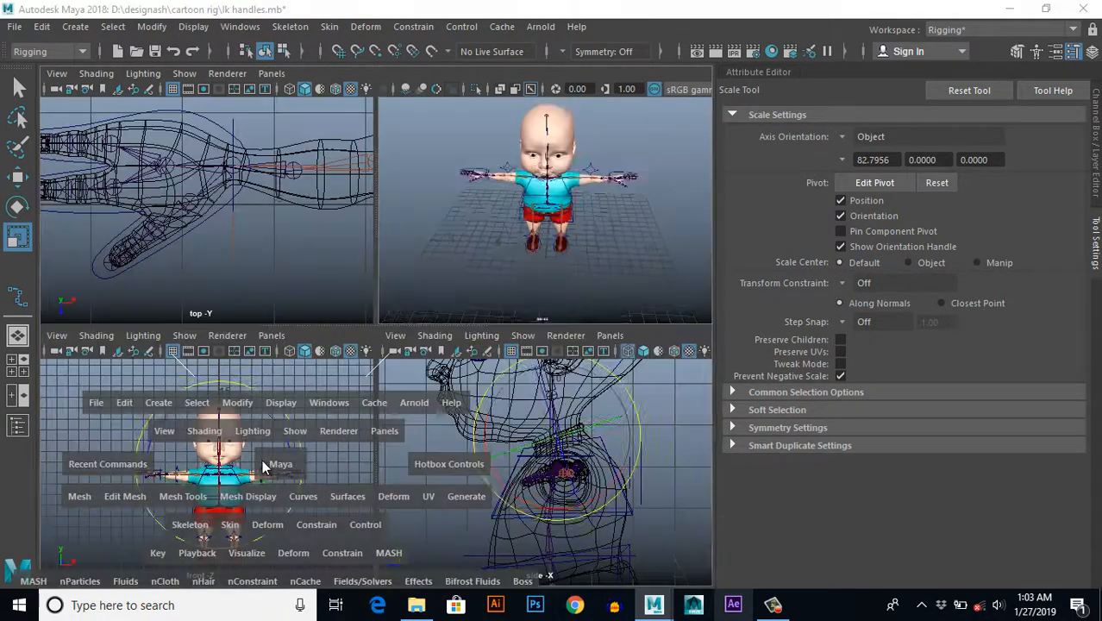
{"action": "right_click_drag", "start_coordinate": [280, 452], "coordinate": [397, 353], "text": "alt"}
{"action": "scroll", "coordinate": [418, 347], "scroll_direction": "down", "scroll_amount": 4}
{"action": "middle_click_drag", "start_coordinate": [385, 353], "coordinate": [423, 287], "text": "alt"}
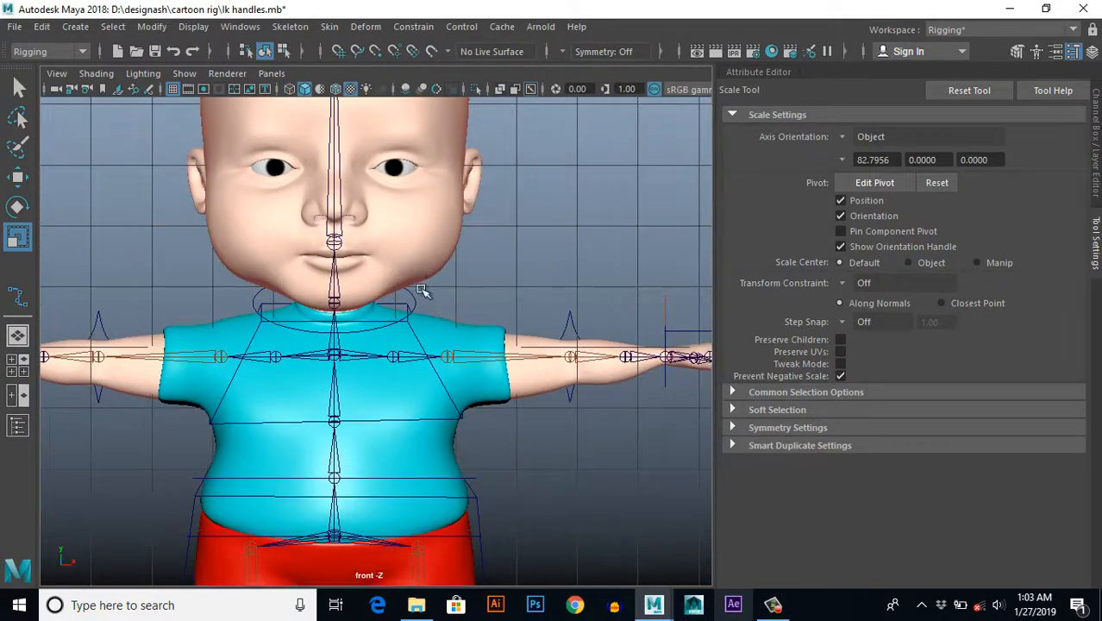
{"action": "scroll", "coordinate": [458, 305], "scroll_direction": "down", "scroll_amount": 6}
{"action": "scroll", "coordinate": [466, 335], "scroll_direction": "up", "scroll_amount": 3}
{"action": "left_click", "coordinate": [76, 27]}
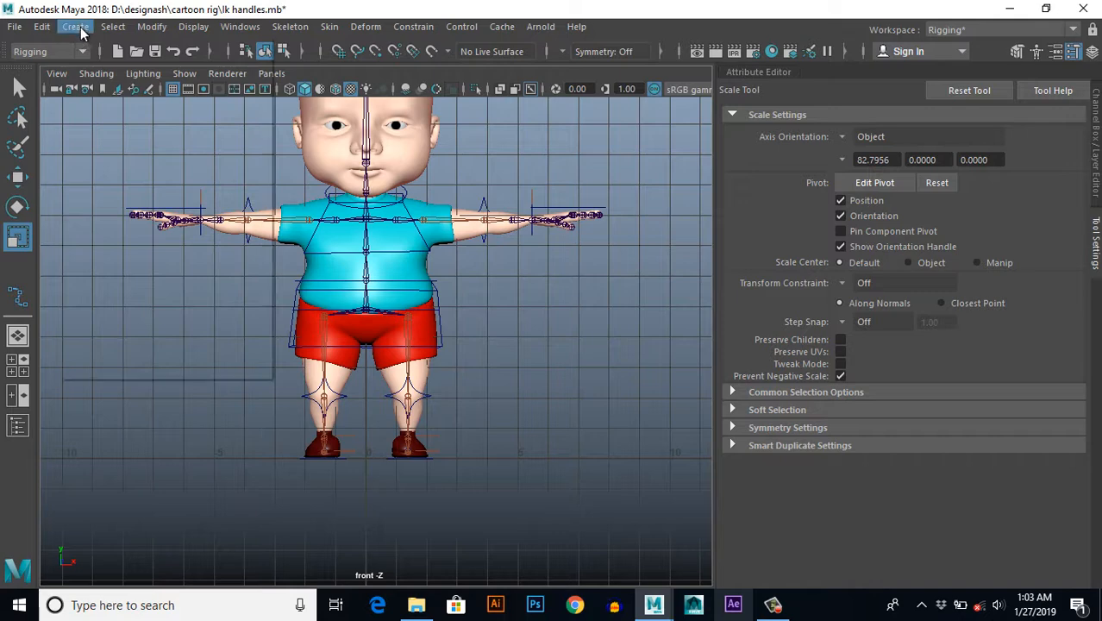
{"action": "mouse_move", "coordinate": [110, 69]}
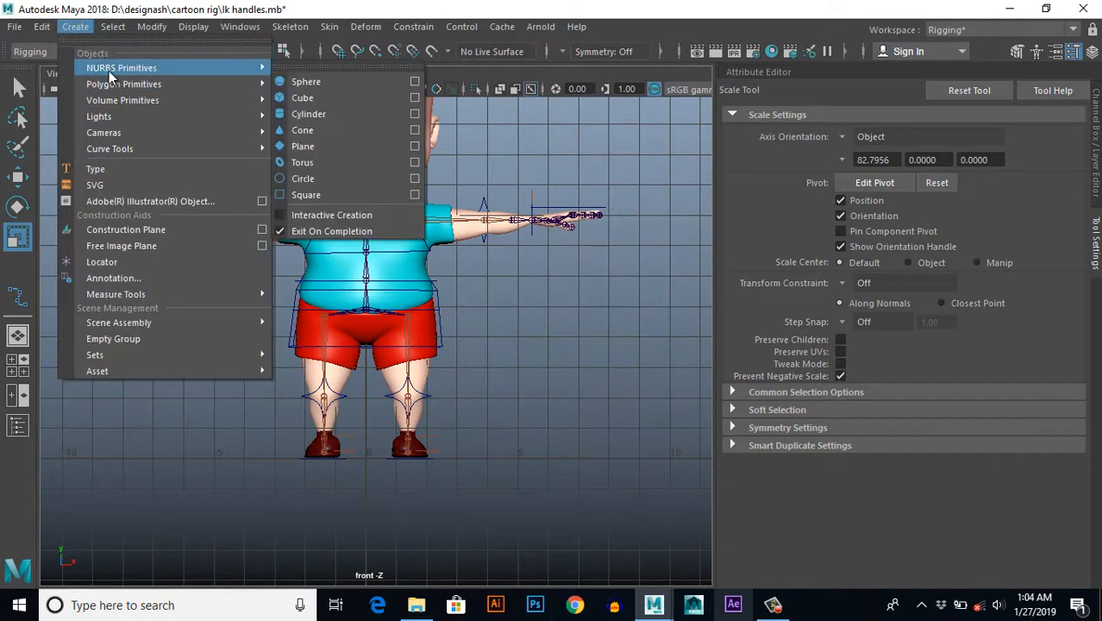
{"action": "left_click", "coordinate": [315, 198]}
{"action": "scroll", "coordinate": [509, 395], "scroll_direction": "up", "scroll_amount": 3}
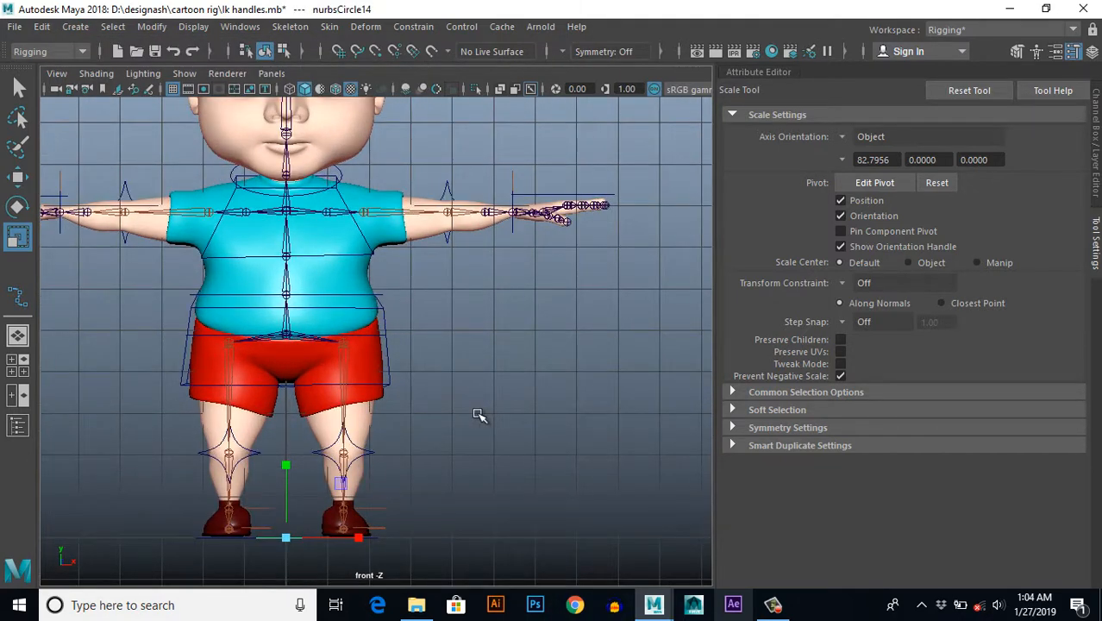
Step: Set the new circle's Rotate X to 90 so that it faces the front view
{"action": "key", "text": "e"}
{"action": "key", "text": "ctrl+a"}
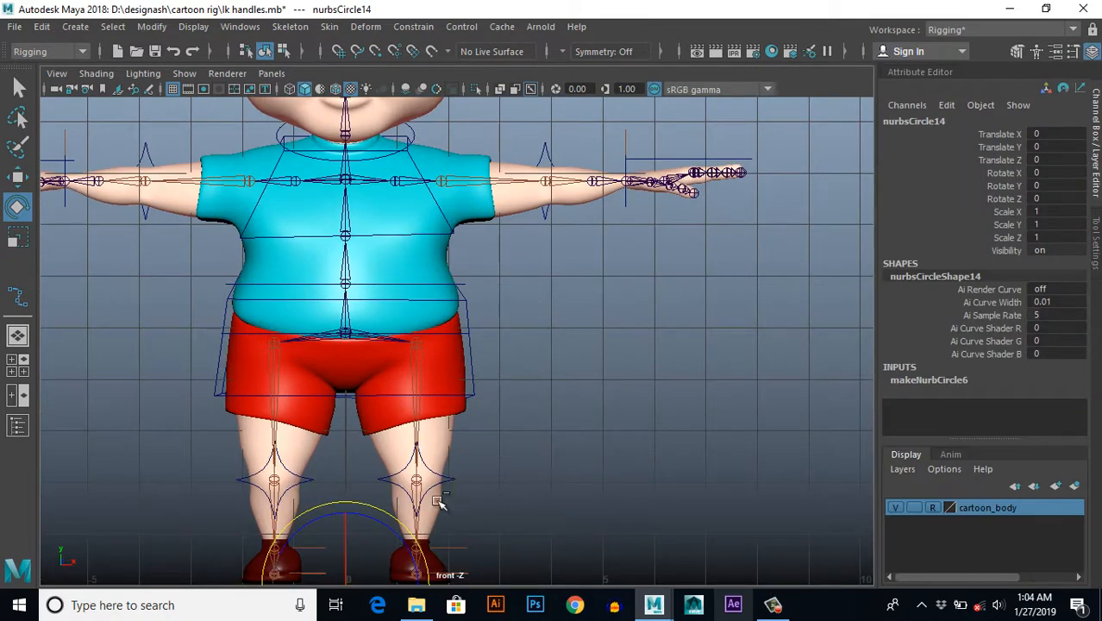
{"action": "middle_click_drag", "start_coordinate": [585, 450], "coordinate": [594, 290], "text": "alt"}
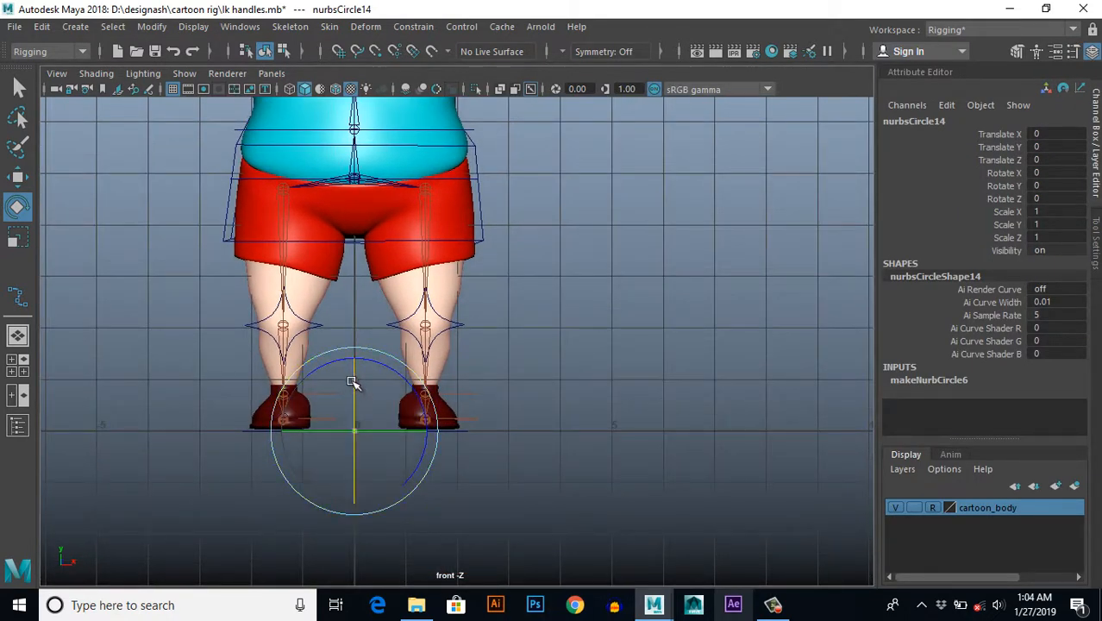
{"action": "left_click_drag", "start_coordinate": [352, 381], "coordinate": [408, 388]}
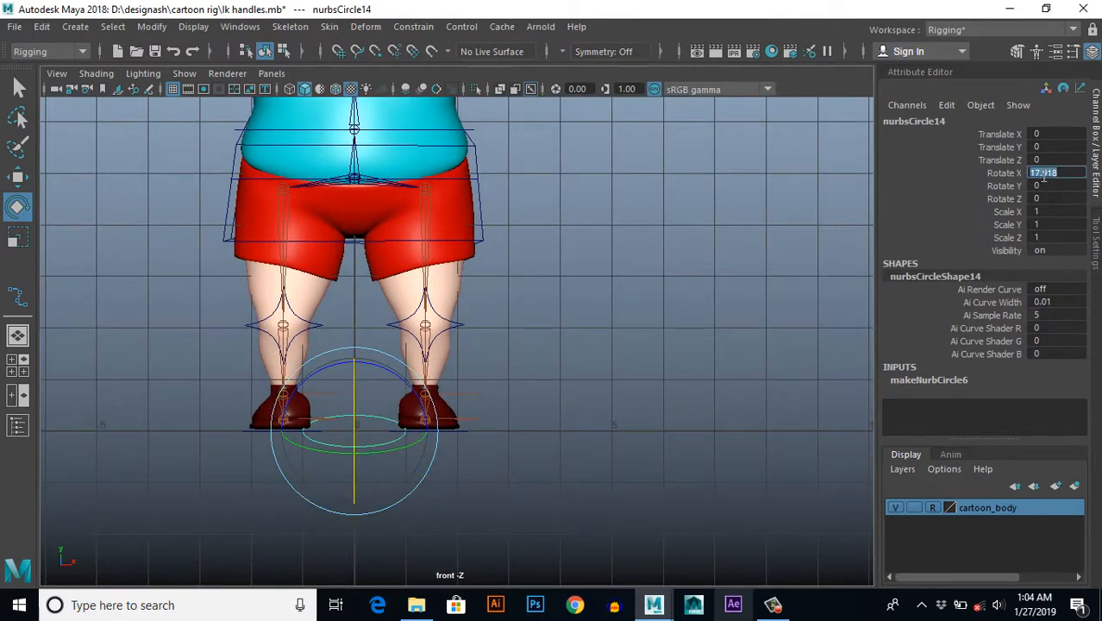
{"action": "key", "text": "Return"}
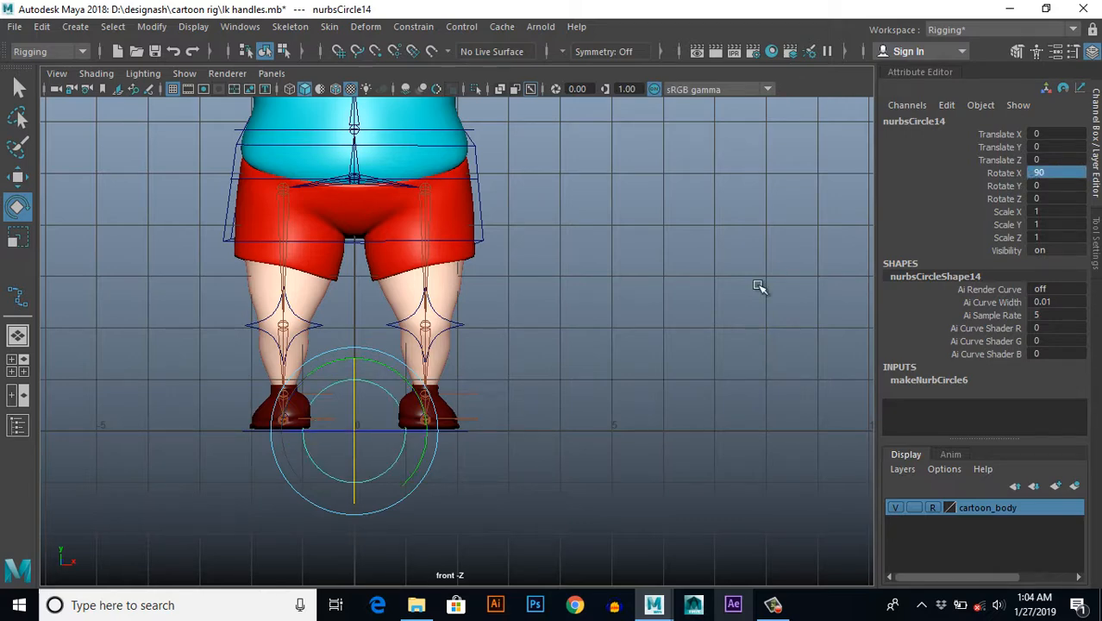
Step: Move the circle up from the feet onto the character's left eye
{"action": "key", "text": "w"}
{"action": "scroll", "coordinate": [382, 386], "scroll_direction": "down", "scroll_amount": 3}
{"action": "left_click_drag", "start_coordinate": [381, 407], "coordinate": [381, 140]}
{"action": "middle_click_drag", "start_coordinate": [393, 163], "coordinate": [430, 398], "text": "alt"}
{"action": "scroll", "coordinate": [430, 398], "scroll_direction": "up", "scroll_amount": 3}
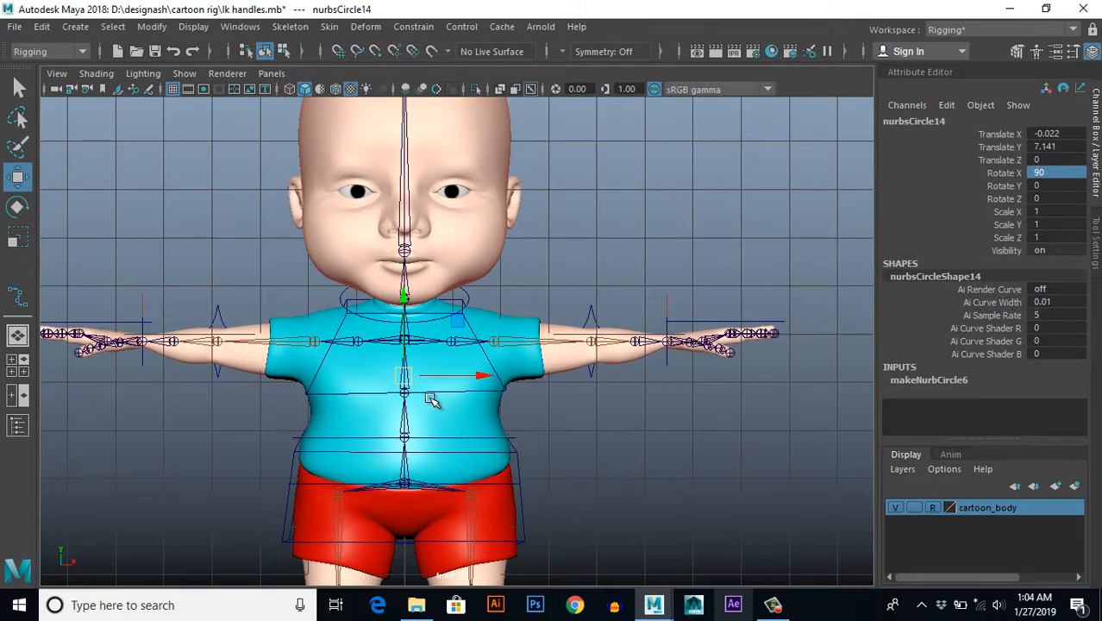
{"action": "left_click_drag", "start_coordinate": [409, 382], "coordinate": [450, 193]}
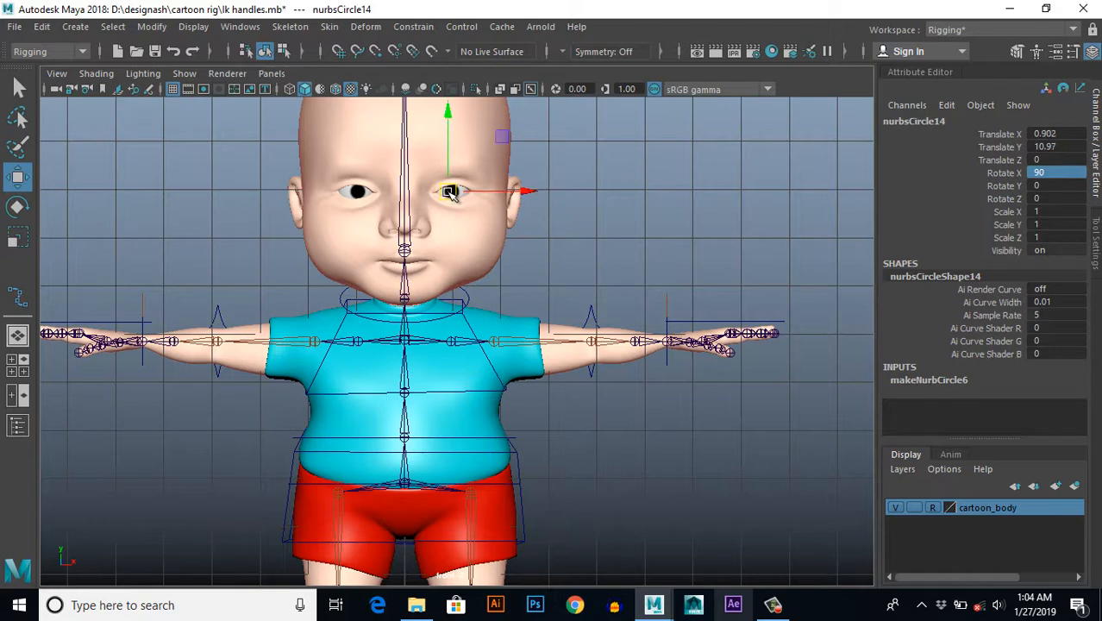
Step: In wireframe display, centre the circle on the left eyeball and scale it uniformly to about 0.49
{"action": "key", "text": "4"}
{"action": "scroll", "coordinate": [462, 258], "scroll_direction": "up", "scroll_amount": 3}
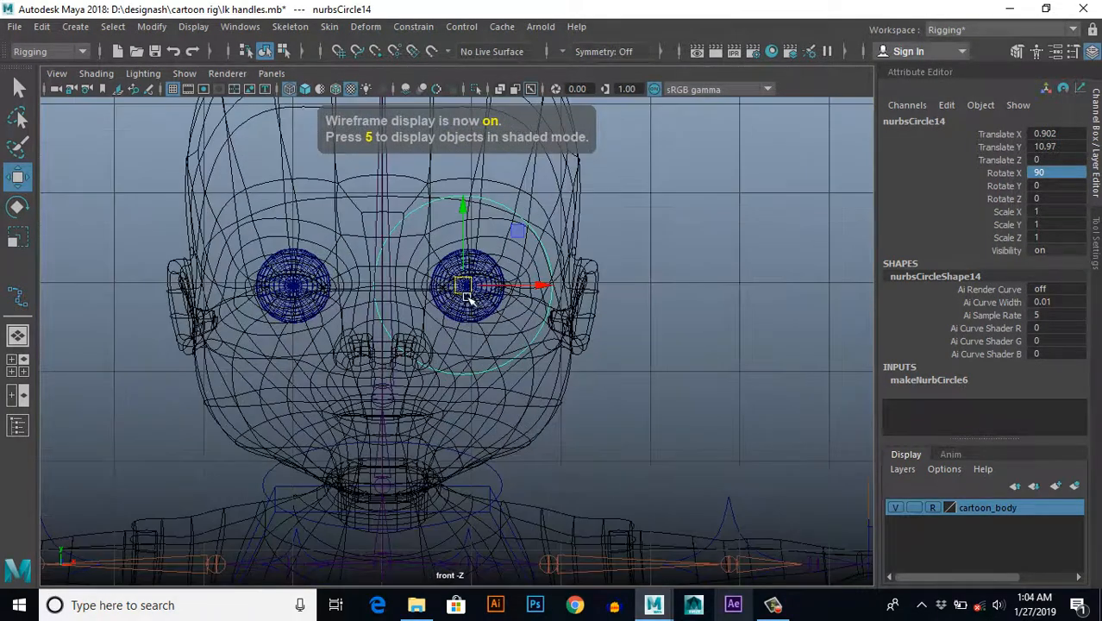
{"action": "left_click_drag", "start_coordinate": [462, 287], "coordinate": [395, 302]}
{"action": "key", "text": "r"}
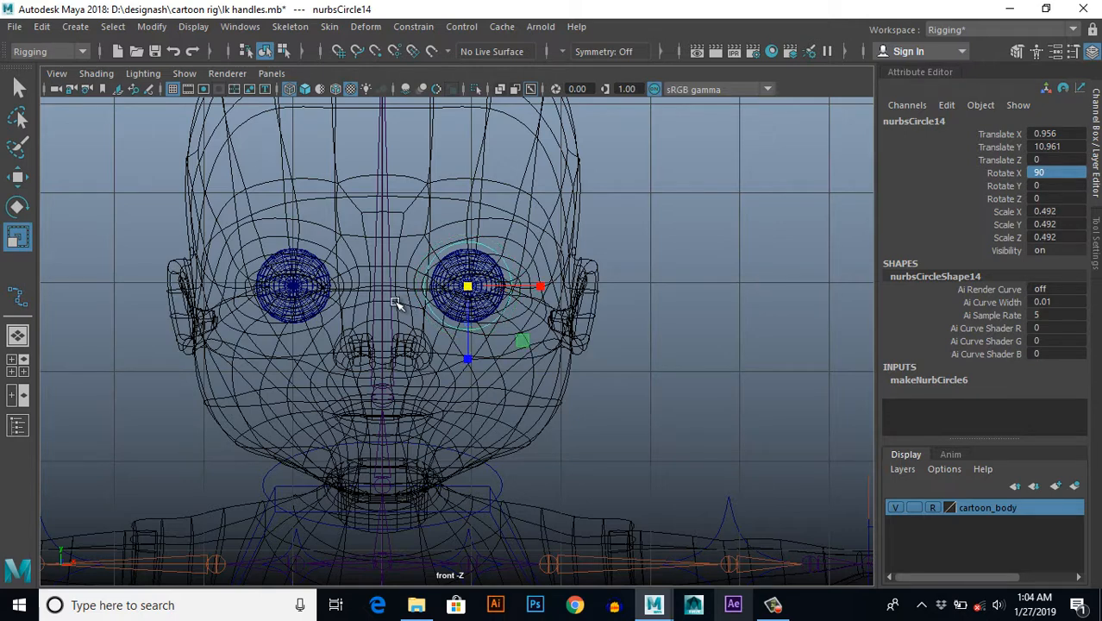
Step: Duplicate the eye circle and move the copy along X onto the character's right eyeball
{"action": "key", "text": "ctrl+d"}
{"action": "key", "text": "w"}
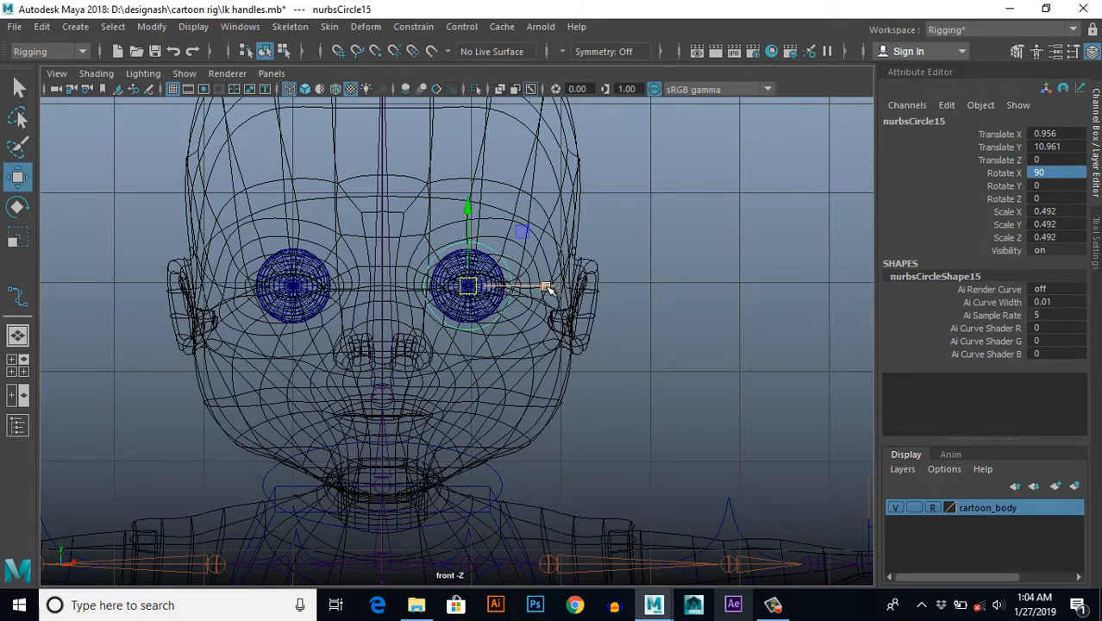
{"action": "left_click_drag", "start_coordinate": [546, 288], "coordinate": [372, 292]}
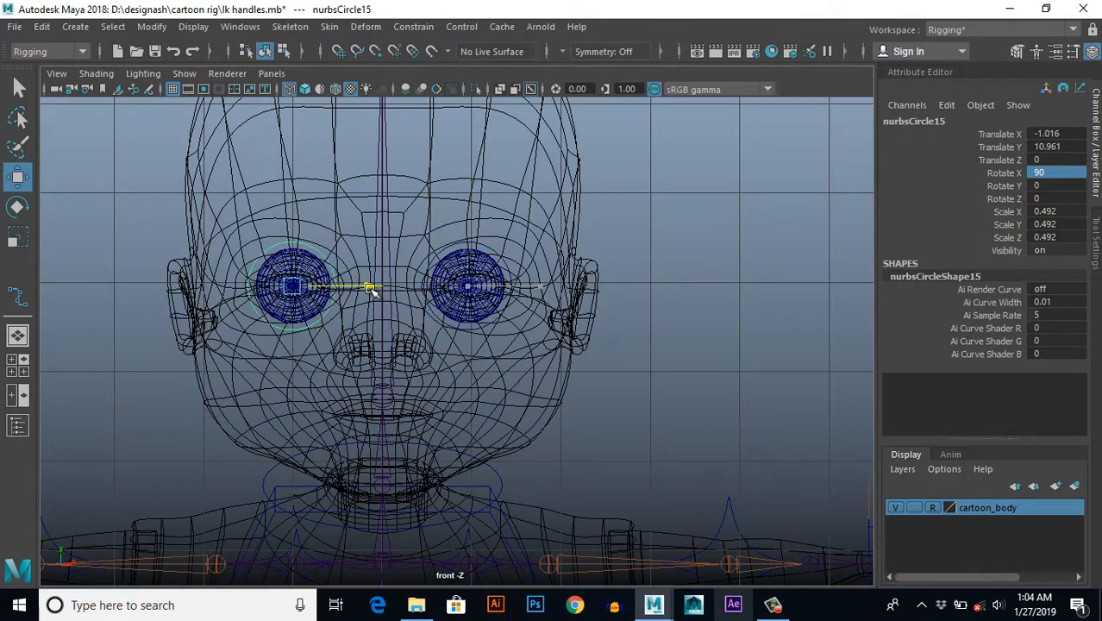
Step: Select both eye circles and move them forward in the side view to a Translate Z of about 3.3
{"action": "left_click", "coordinate": [487, 248], "text": "shift"}
{"action": "key", "text": "space"}
{"action": "key", "text": "space"}
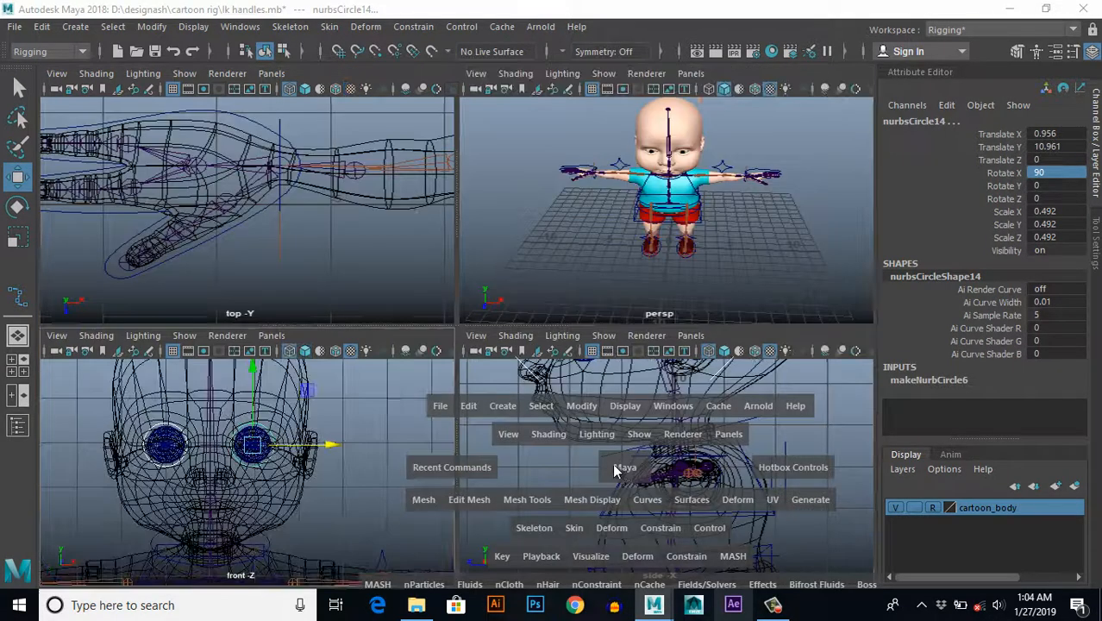
{"action": "scroll", "coordinate": [548, 421], "scroll_direction": "up", "scroll_amount": 4}
{"action": "middle_click_drag", "start_coordinate": [509, 365], "coordinate": [543, 442], "text": "alt"}
{"action": "scroll", "coordinate": [543, 442], "scroll_direction": "up", "scroll_amount": 2}
{"action": "middle_click_drag", "start_coordinate": [447, 248], "coordinate": [468, 311], "text": "alt"}
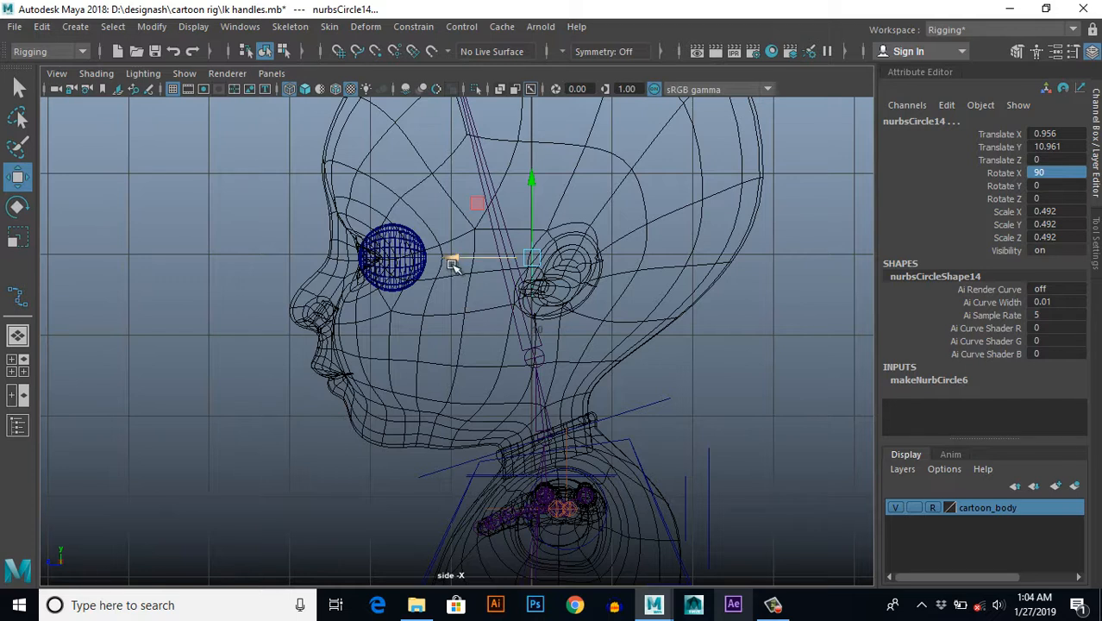
{"action": "left_click_drag", "start_coordinate": [452, 258], "coordinate": [189, 249]}
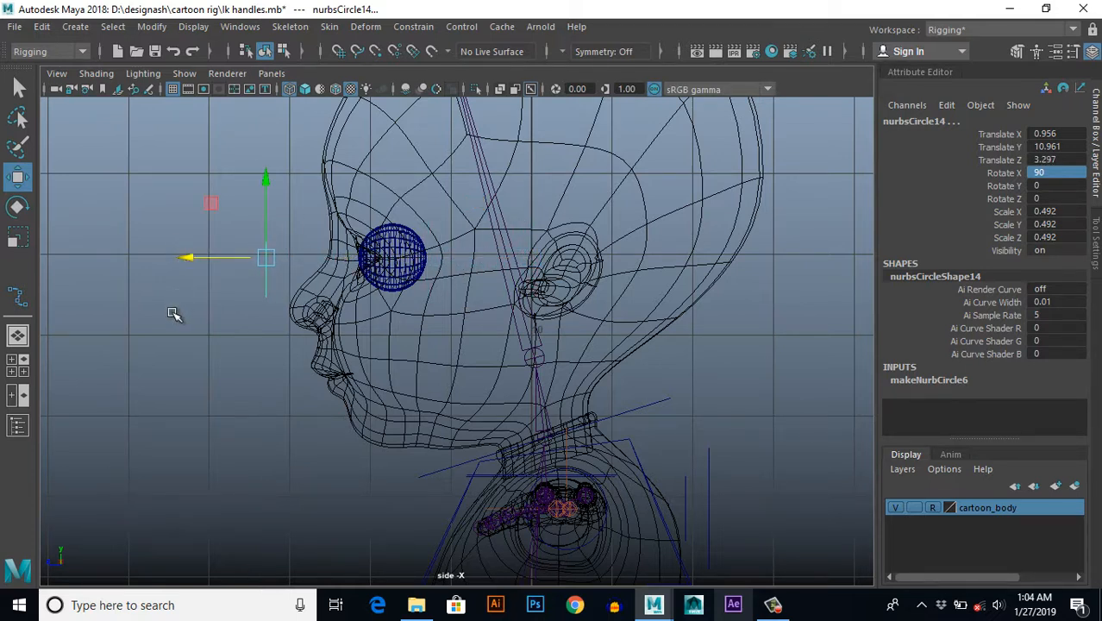
Step: Duplicate the left eye circle in the front view and move the copy midway between the eyes
{"action": "key", "text": "space"}
{"action": "key", "text": "space"}
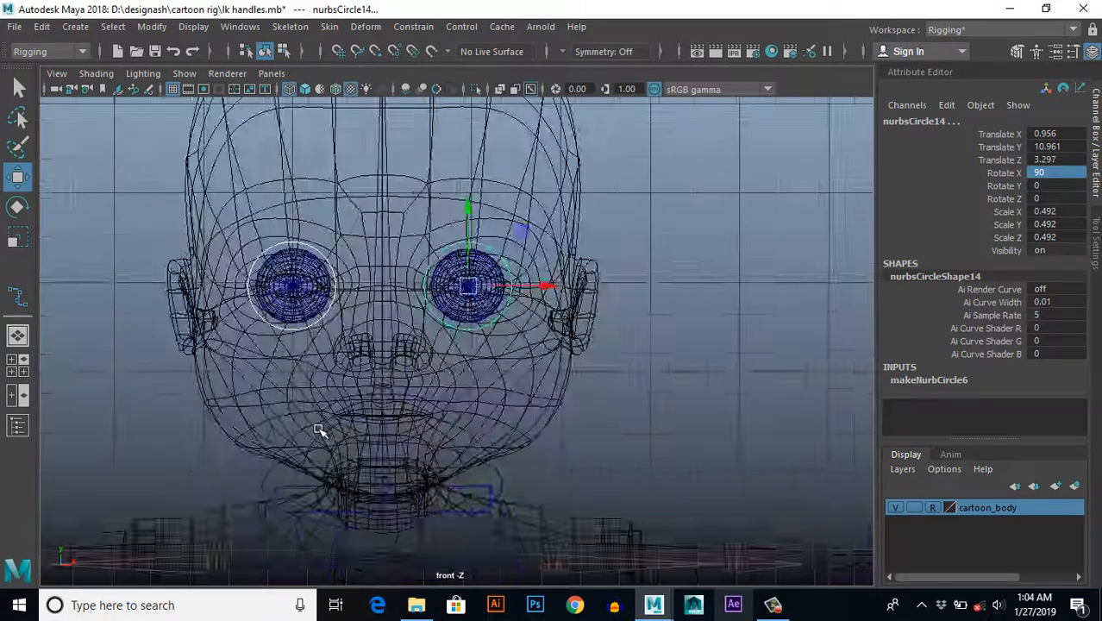
{"action": "scroll", "coordinate": [332, 425], "scroll_direction": "down", "scroll_amount": 3}
{"action": "scroll", "coordinate": [371, 421], "scroll_direction": "up", "scroll_amount": 2}
{"action": "left_click", "coordinate": [466, 269]}
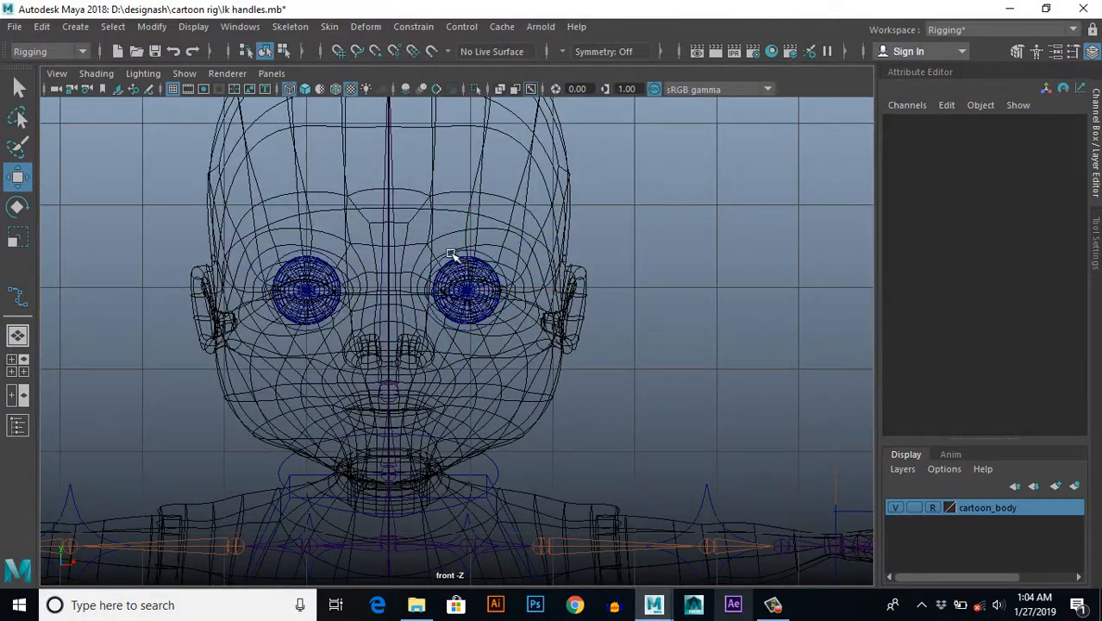
{"action": "left_click", "coordinate": [453, 256]}
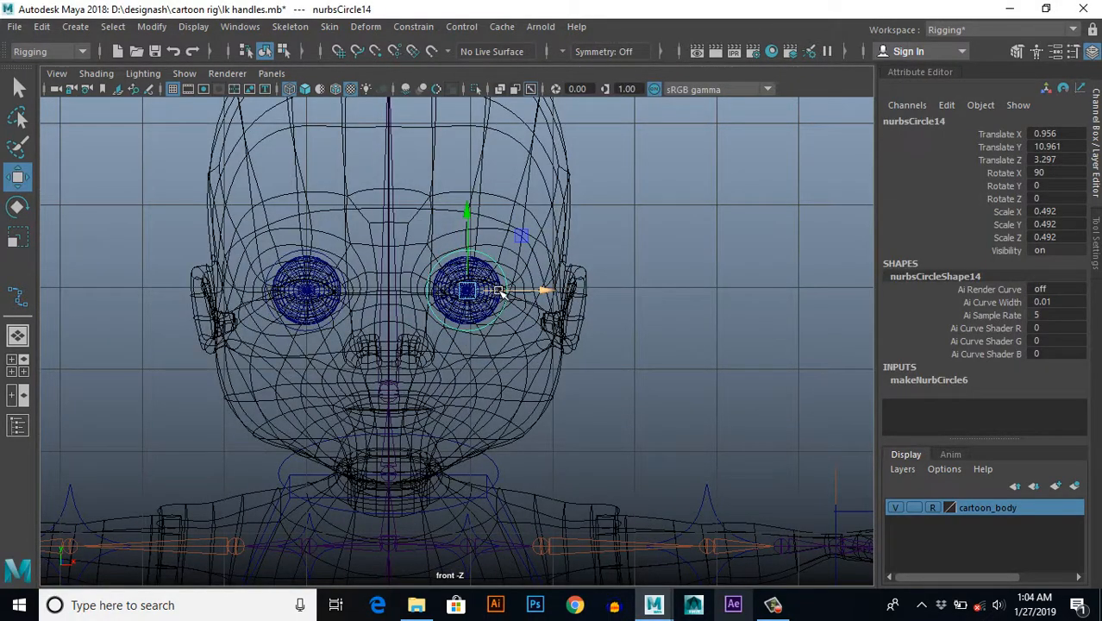
{"action": "key", "text": "ctrl+d"}
{"action": "left_click_drag", "start_coordinate": [465, 291], "coordinate": [387, 291]}
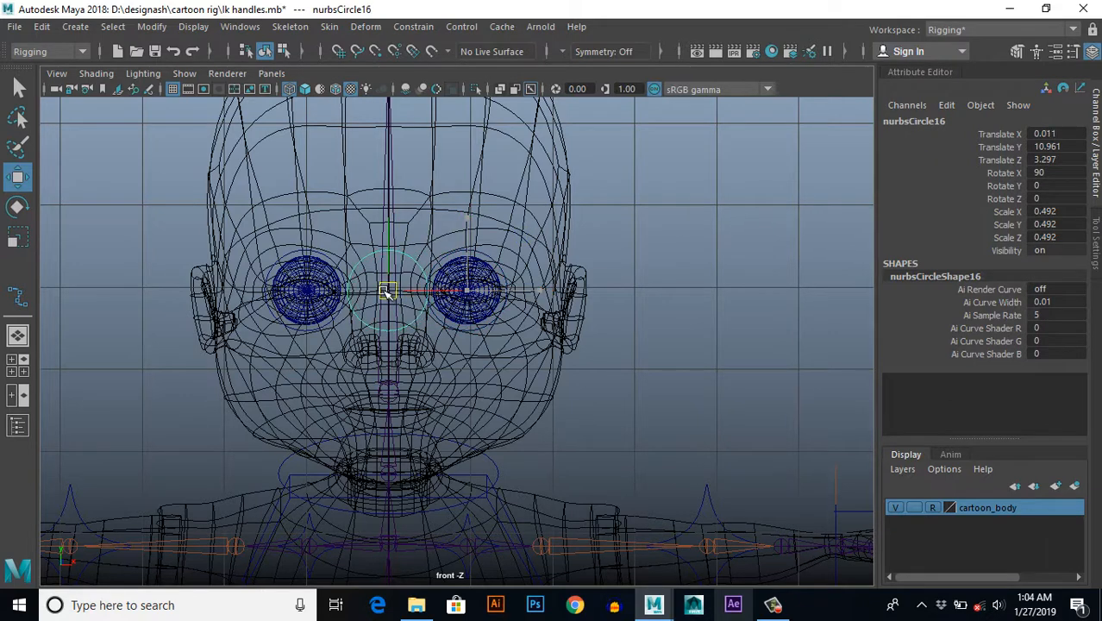
Step: Stretch the middle circle into an ellipse around both eye circles, scaling X to about 1.51 and Z to about 0.78
{"action": "key", "text": "r"}
{"action": "left_click_drag", "start_coordinate": [458, 293], "coordinate": [603, 316]}
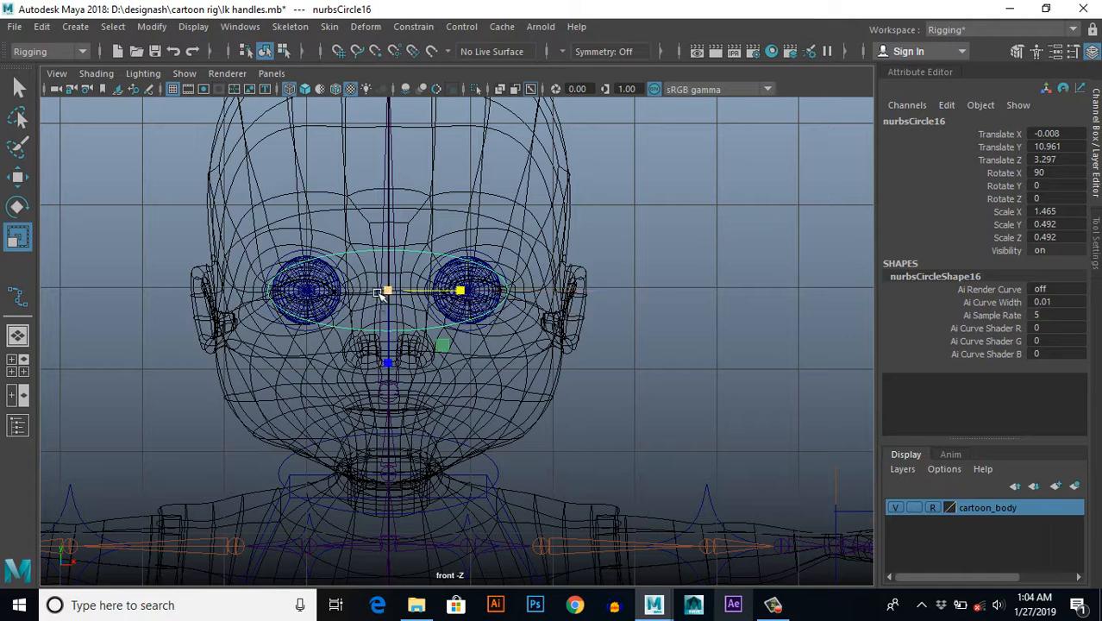
{"action": "left_click_drag", "start_coordinate": [389, 365], "coordinate": [426, 384]}
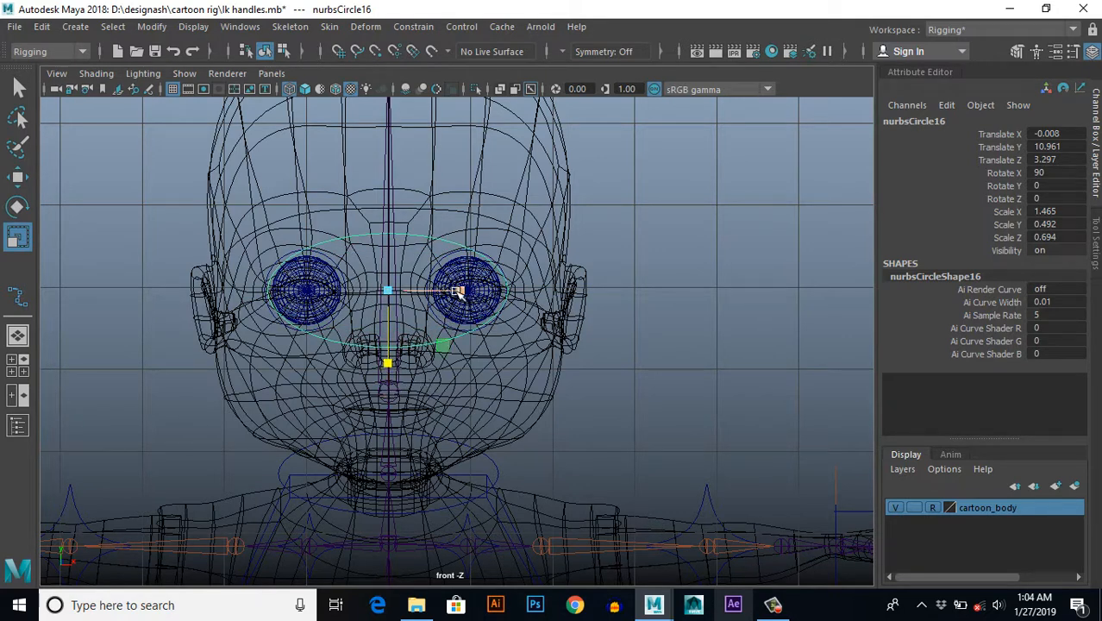
{"action": "left_click_drag", "start_coordinate": [458, 293], "coordinate": [463, 293]}
{"action": "left_click_drag", "start_coordinate": [387, 365], "coordinate": [388, 369]}
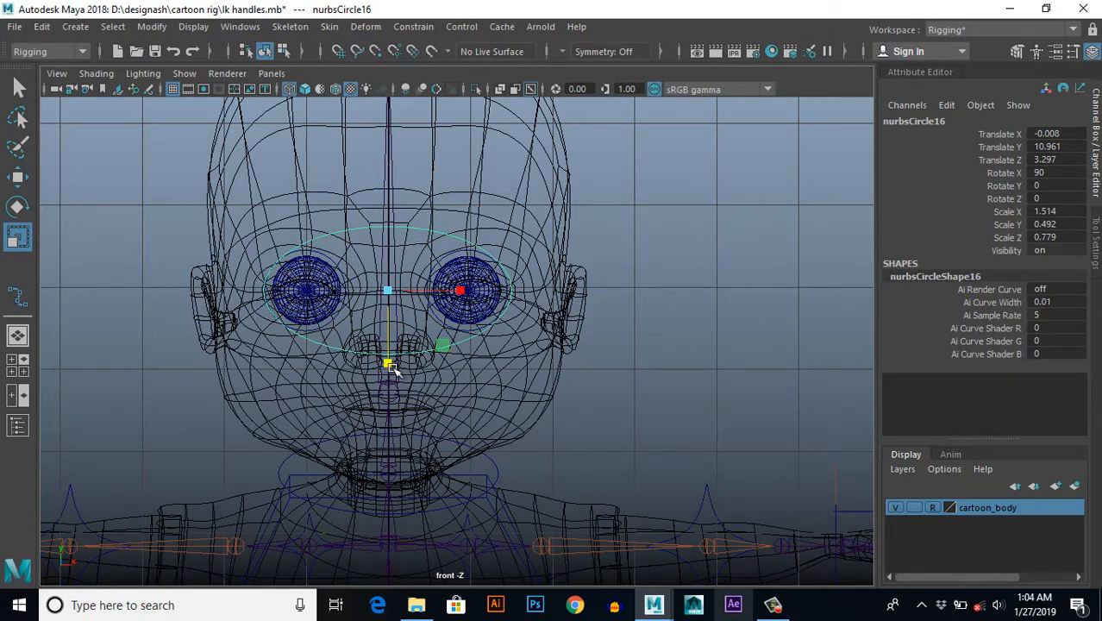
Step: In the perspective view, enlarge the ellipse around the eye circles to about 1.79 in Scale X and 0.85 in Scale Z
{"action": "key", "text": "space"}
{"action": "left_click", "coordinate": [642, 248]}
{"action": "left_click", "coordinate": [686, 319]}
{"action": "left_click_drag", "start_coordinate": [686, 319], "coordinate": [571, 300], "text": "alt"}
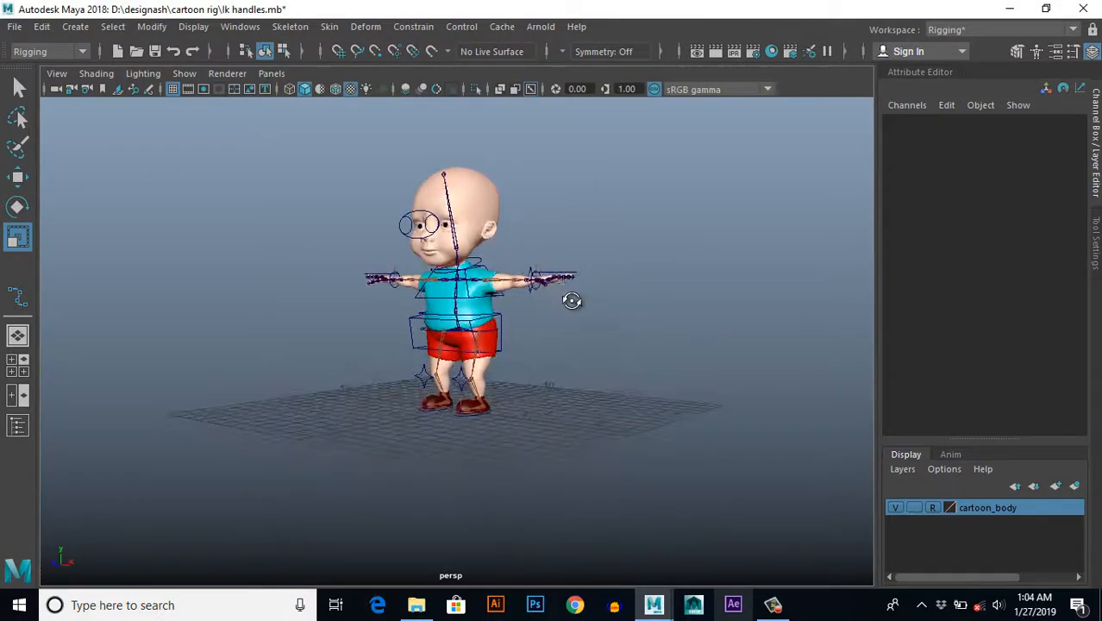
{"action": "right_click_drag", "start_coordinate": [522, 279], "coordinate": [569, 328], "text": "alt"}
{"action": "middle_click_drag", "start_coordinate": [388, 265], "coordinate": [465, 352], "text": "alt"}
{"action": "left_click_drag", "start_coordinate": [464, 352], "coordinate": [438, 352], "text": "alt"}
{"action": "middle_click_drag", "start_coordinate": [438, 351], "coordinate": [409, 345], "text": "alt"}
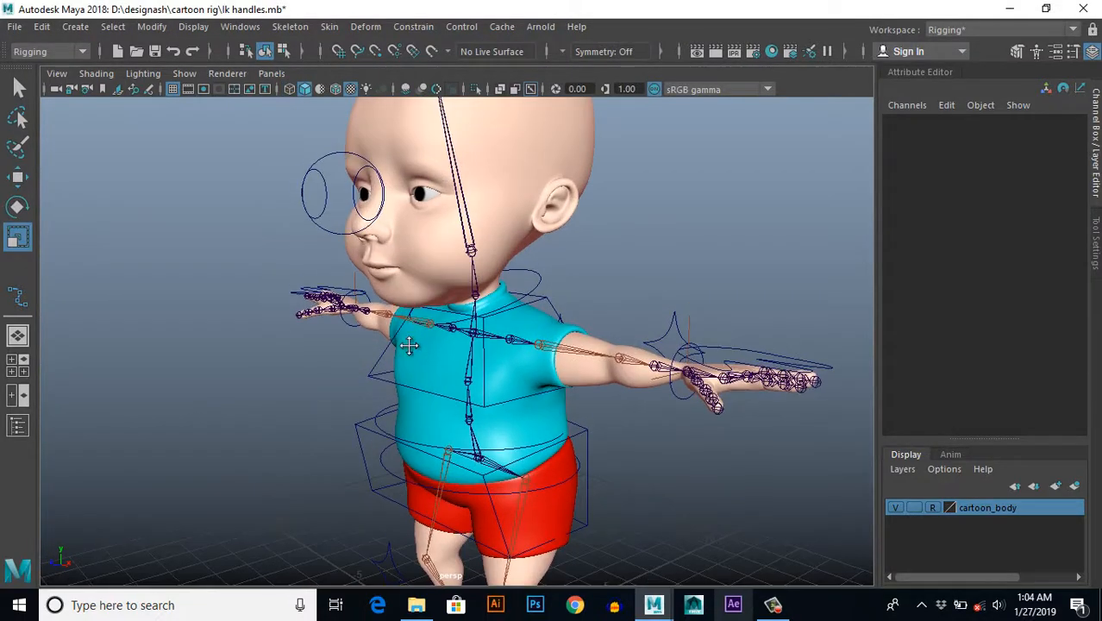
{"action": "left_click", "coordinate": [330, 191]}
{"action": "left_click_drag", "start_coordinate": [330, 192], "coordinate": [398, 200], "text": "alt"}
{"action": "left_click_drag", "start_coordinate": [383, 288], "coordinate": [324, 274]}
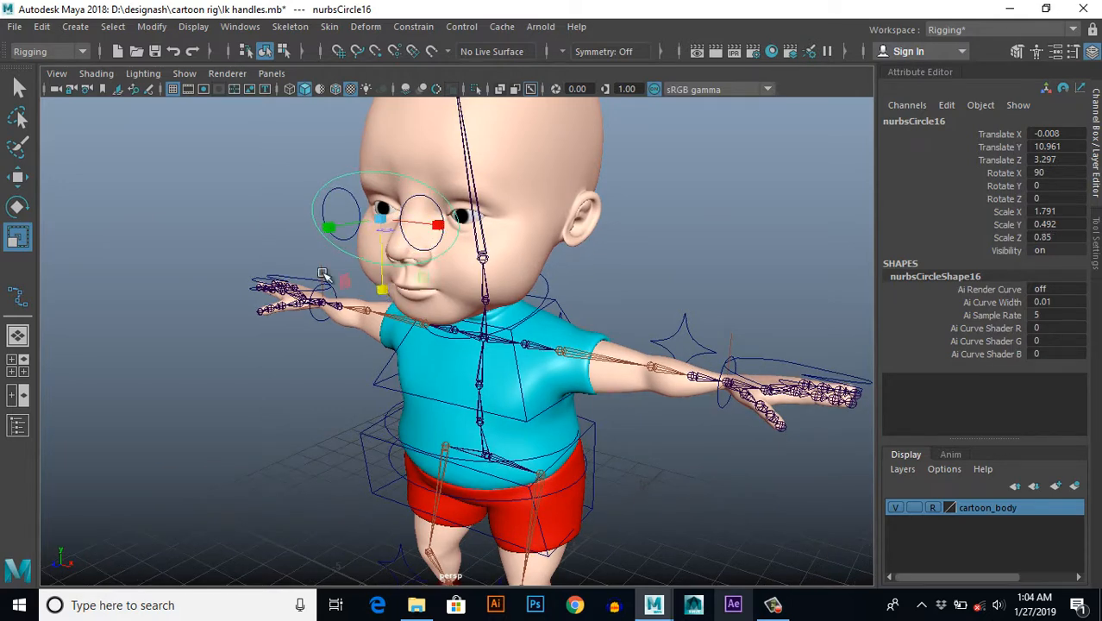
Step: Select the ellipse and both eye circles, move them forward to a Translate Z of about 4, and deselect them
{"action": "left_click_drag", "start_coordinate": [293, 185], "coordinate": [343, 364]}
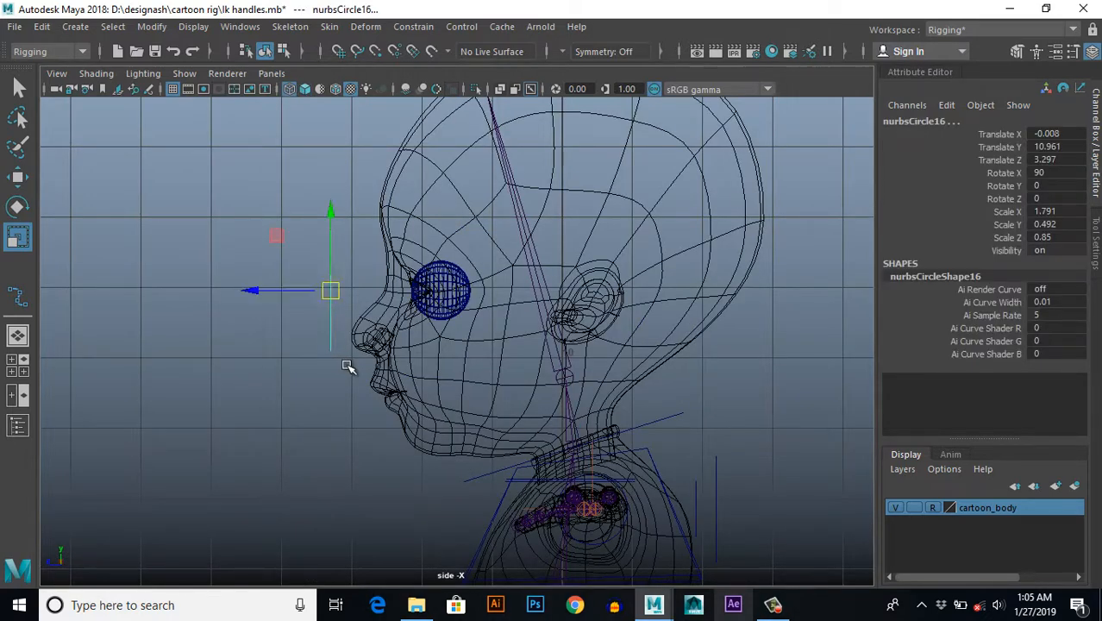
{"action": "key", "text": "w"}
{"action": "left_click_drag", "start_coordinate": [256, 289], "coordinate": [208, 302]}
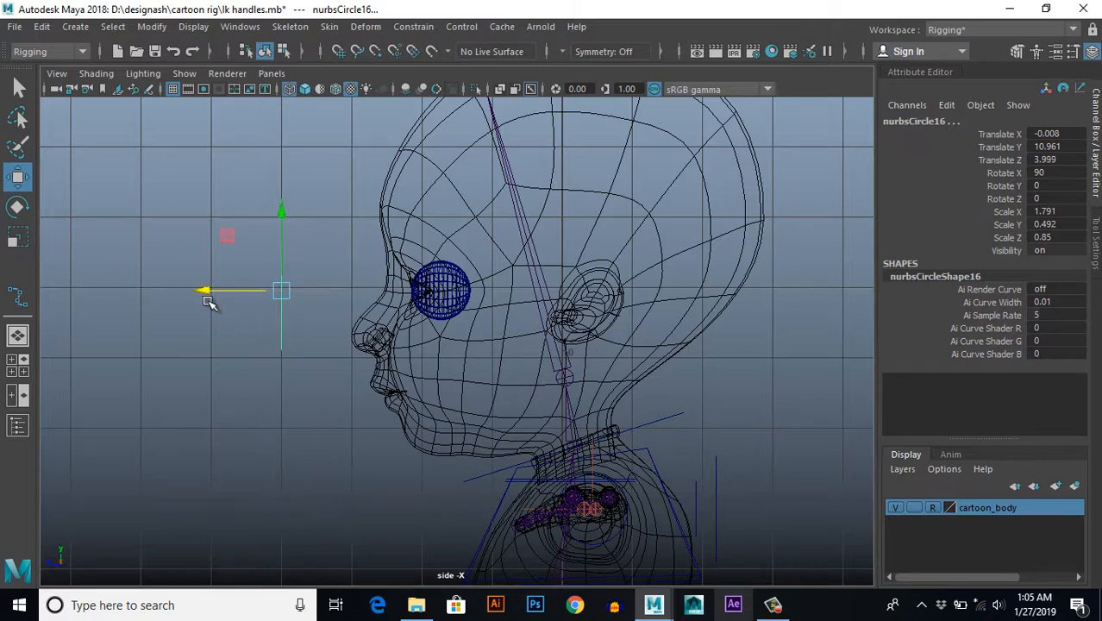
{"action": "key", "text": "space"}
{"action": "key", "text": "space"}
{"action": "left_click", "coordinate": [629, 323]}
Step: Create a NURBS circle at the world origin between the character's feet
{"action": "left_click_drag", "start_coordinate": [576, 380], "coordinate": [565, 420], "text": "alt"}
{"action": "scroll", "coordinate": [535, 384], "scroll_direction": "up", "scroll_amount": 4}
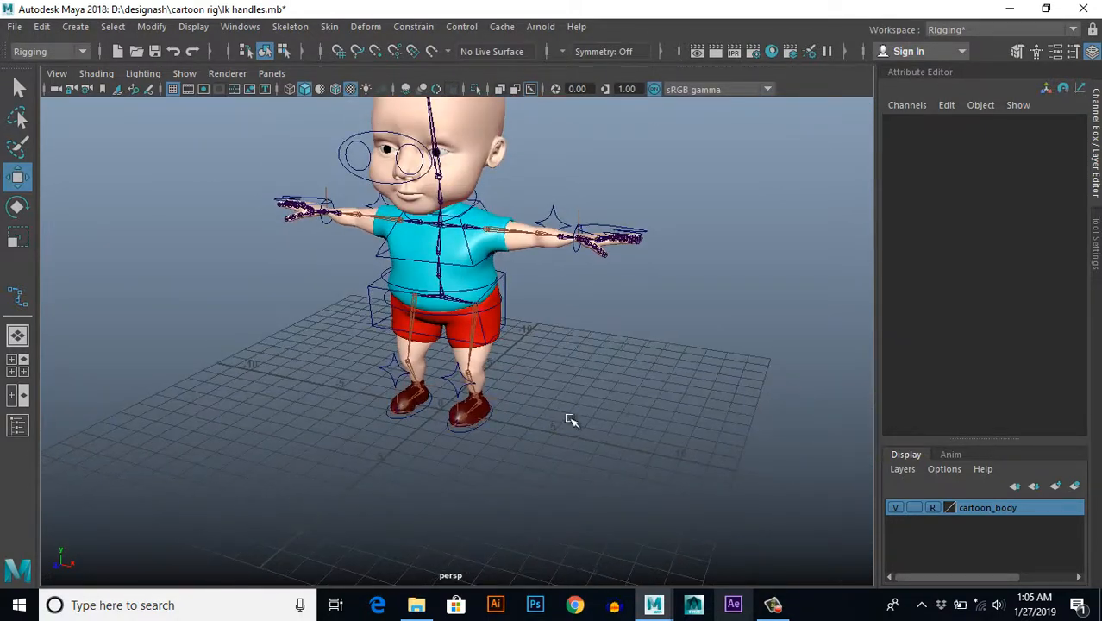
{"action": "left_click", "coordinate": [76, 28]}
{"action": "mouse_move", "coordinate": [111, 69]}
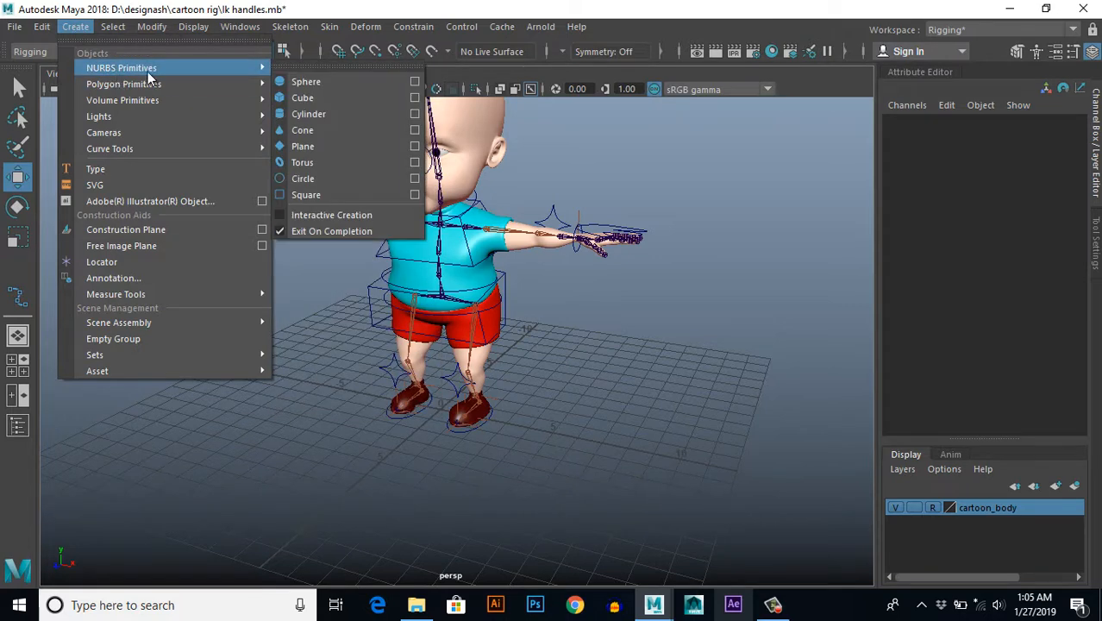
{"action": "left_click", "coordinate": [307, 178]}
Step: Scale the ground circle uniformly to about 4.94 so that it surrounds both feet, and deselect it
{"action": "key", "text": "r"}
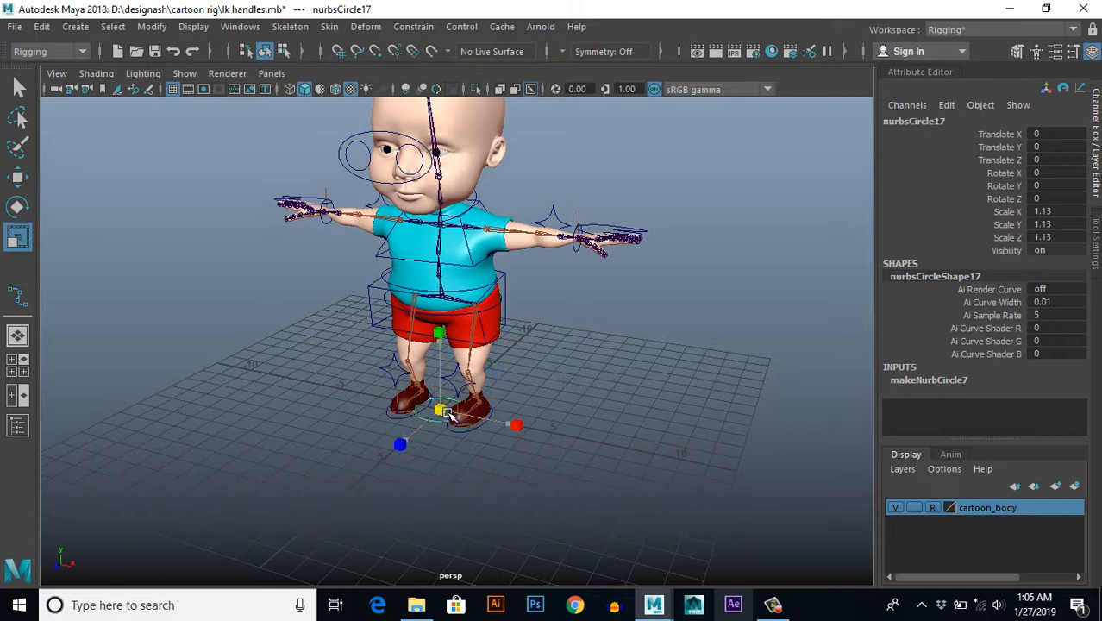
{"action": "left_click_drag", "start_coordinate": [505, 440], "coordinate": [545, 449]}
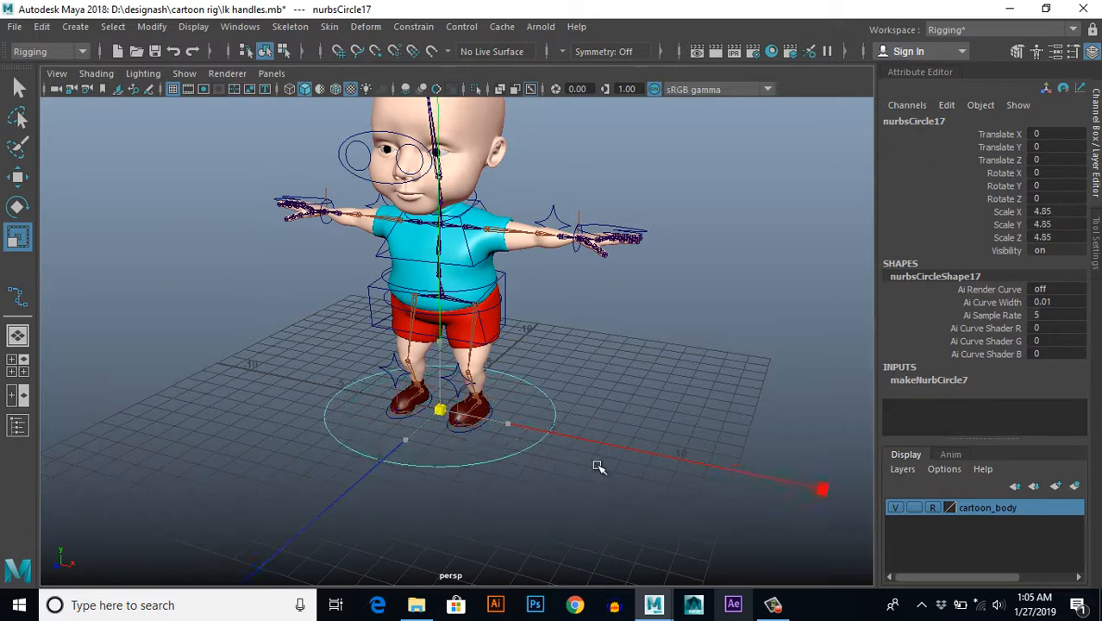
{"action": "mouse_move", "coordinate": [601, 470]}
{"action": "left_mouse_down"}
{"action": "mouse_move", "coordinate": [556, 461]}
{"action": "mouse_move", "coordinate": [588, 468]}
{"action": "left_mouse_up"}
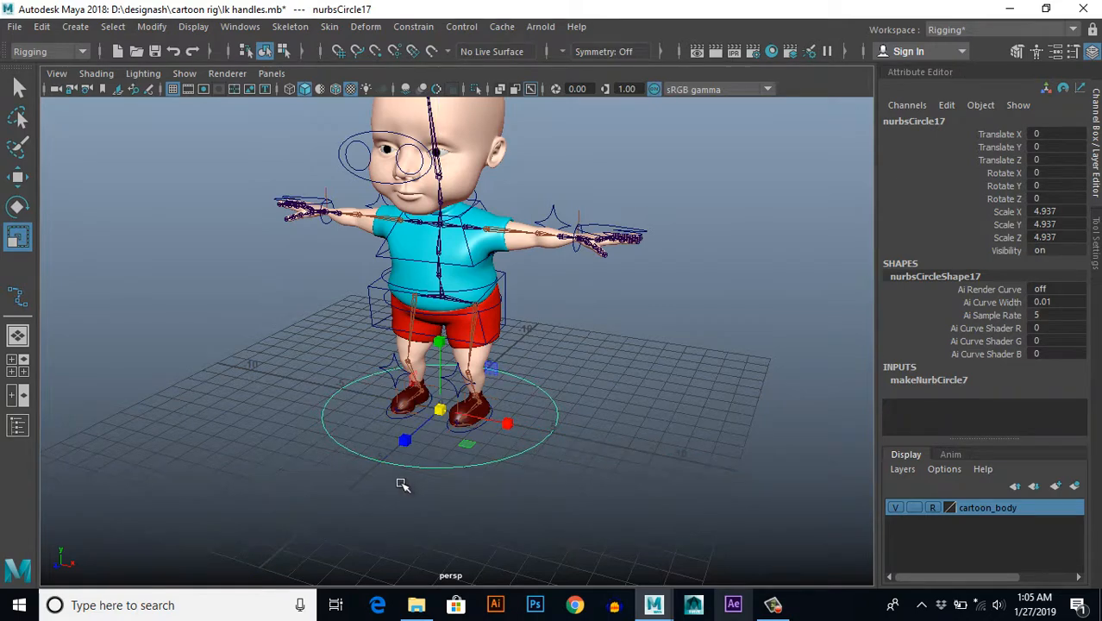
{"action": "mouse_move", "coordinate": [402, 485]}
{"action": "left_mouse_down", "text": "alt"}
{"action": "mouse_move", "coordinate": [597, 480]}
{"action": "mouse_move", "coordinate": [422, 457]}
{"action": "mouse_move", "coordinate": [305, 462]}
{"action": "mouse_move", "coordinate": [307, 490]}
{"action": "mouse_move", "coordinate": [413, 494]}
{"action": "left_mouse_up", "text": "alt"}
{"action": "left_click", "coordinate": [574, 493]}
Step: Examine the full set of curve controllers around the character from several angles in the perspective view
{"action": "scroll", "coordinate": [598, 475], "scroll_direction": "down", "scroll_amount": 3}
{"action": "scroll", "coordinate": [562, 463], "scroll_direction": "up", "scroll_amount": 3}
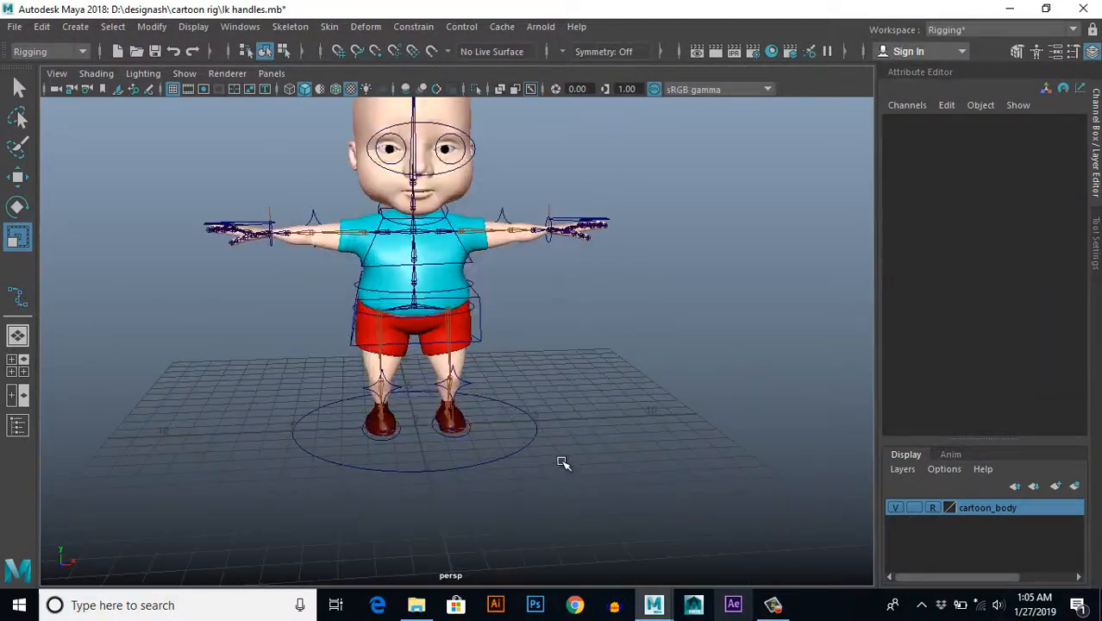
{"action": "left_click_drag", "start_coordinate": [562, 463], "coordinate": [513, 447], "text": "alt"}
{"action": "left_click", "coordinate": [527, 443]}
{"action": "left_click_drag", "start_coordinate": [561, 504], "coordinate": [591, 443], "text": "alt"}
{"action": "left_click", "coordinate": [511, 505]}
{"action": "scroll", "coordinate": [615, 438], "scroll_direction": "up", "scroll_amount": 5}
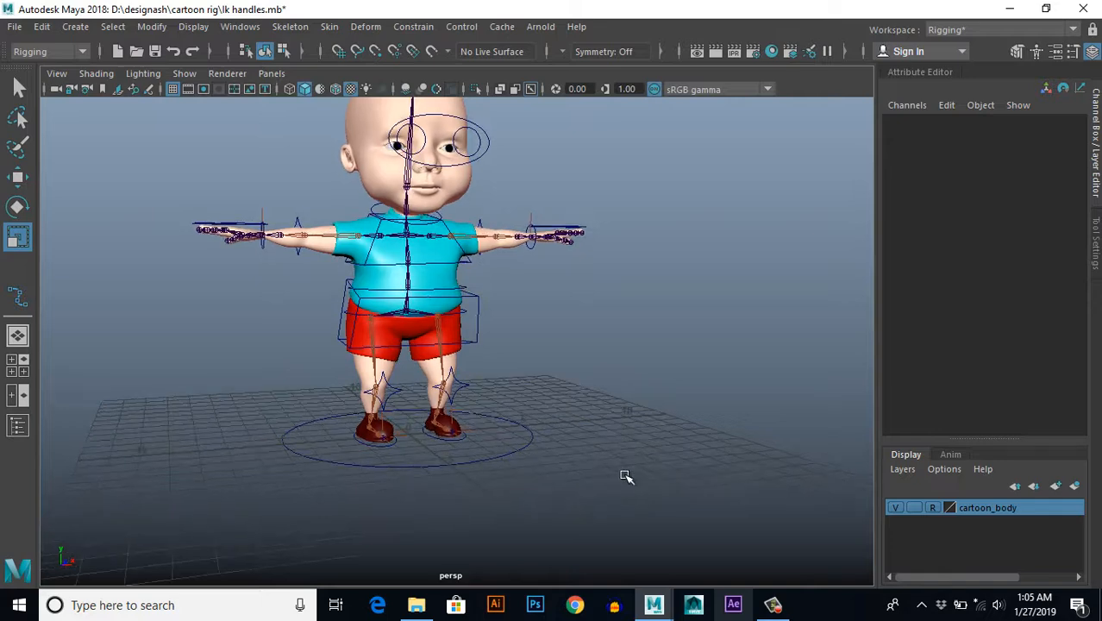
{"action": "left_click_drag", "start_coordinate": [632, 488], "coordinate": [612, 448], "text": "alt"}
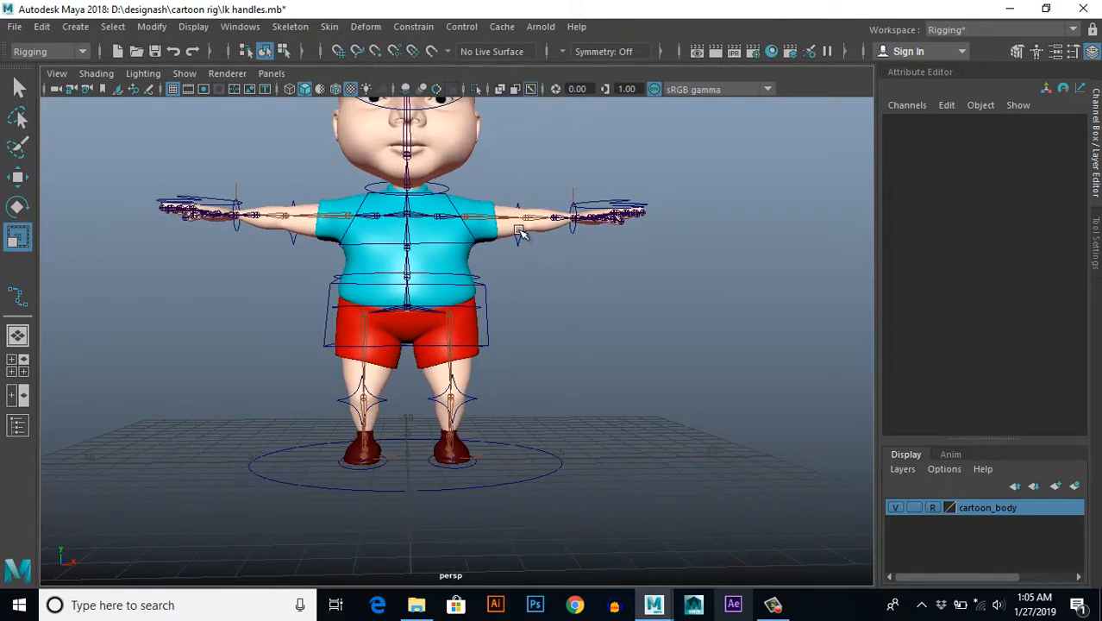
{"action": "left_click_drag", "start_coordinate": [519, 232], "coordinate": [579, 284], "text": "alt"}
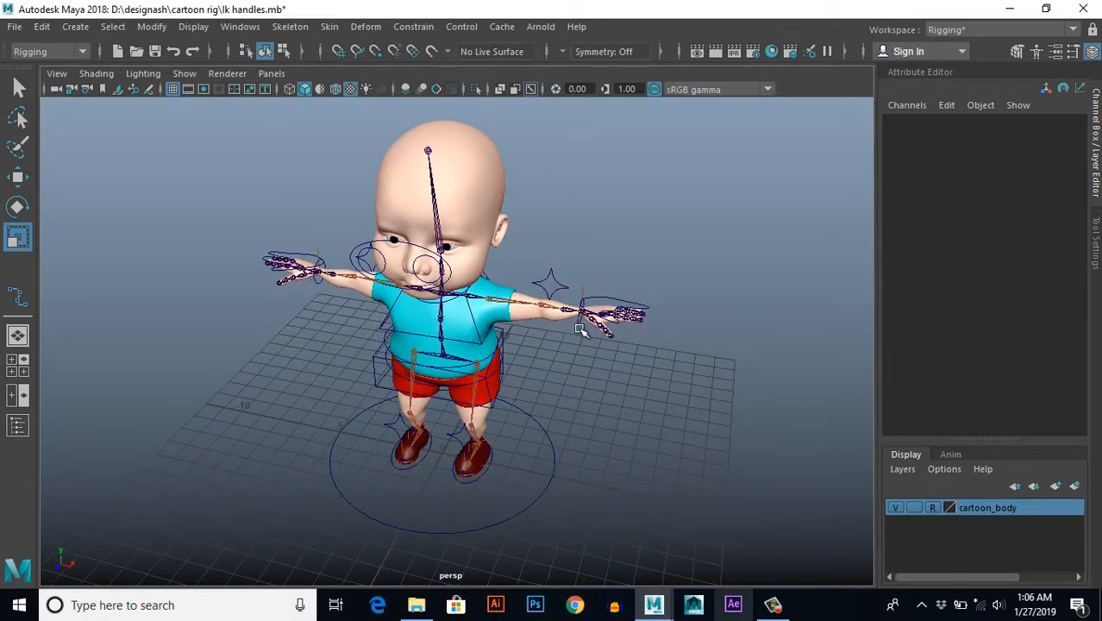
{"action": "left_click_drag", "start_coordinate": [581, 330], "coordinate": [615, 423], "text": "alt"}
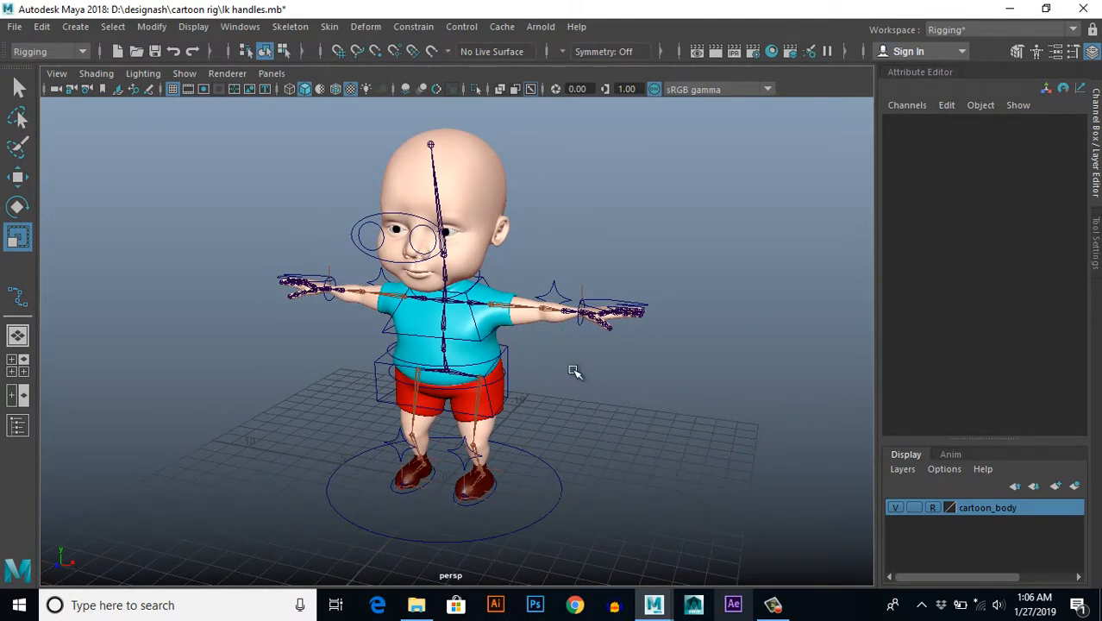